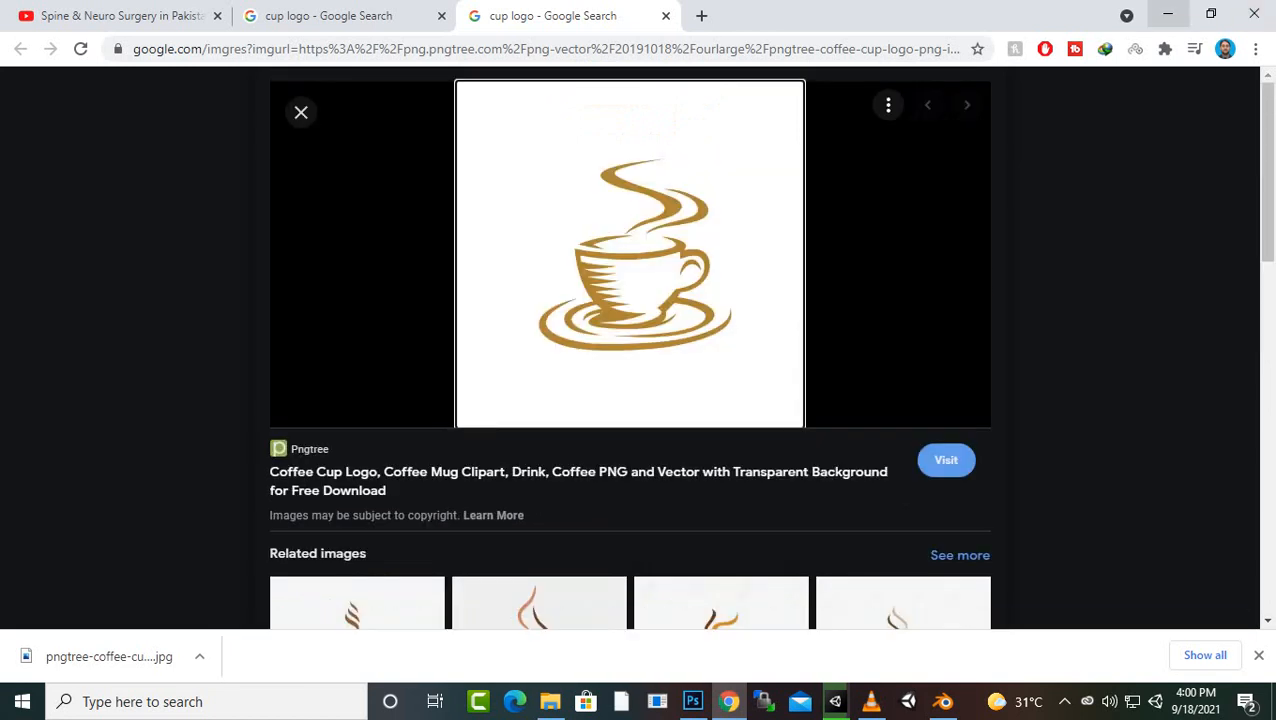
- Switch to Blender and put the mug in Edit Mode with nothing selected
click(1167, 14)
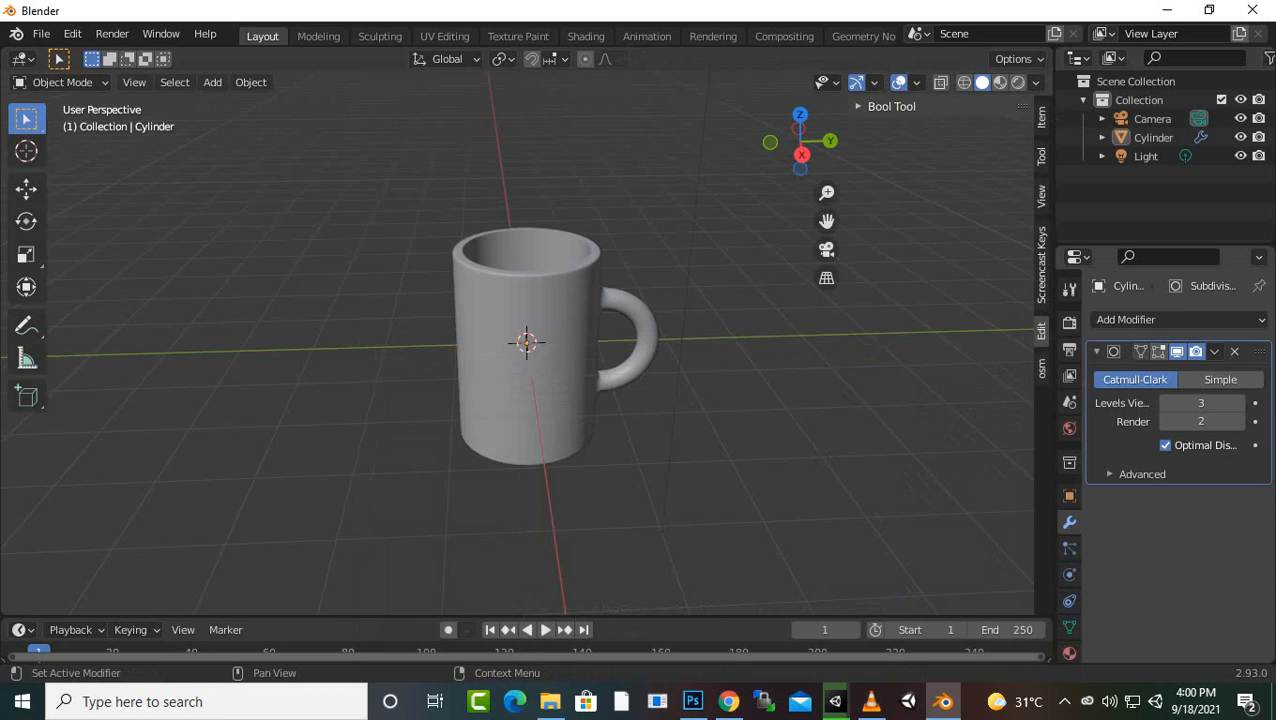
scroll(527, 345, up, 2)
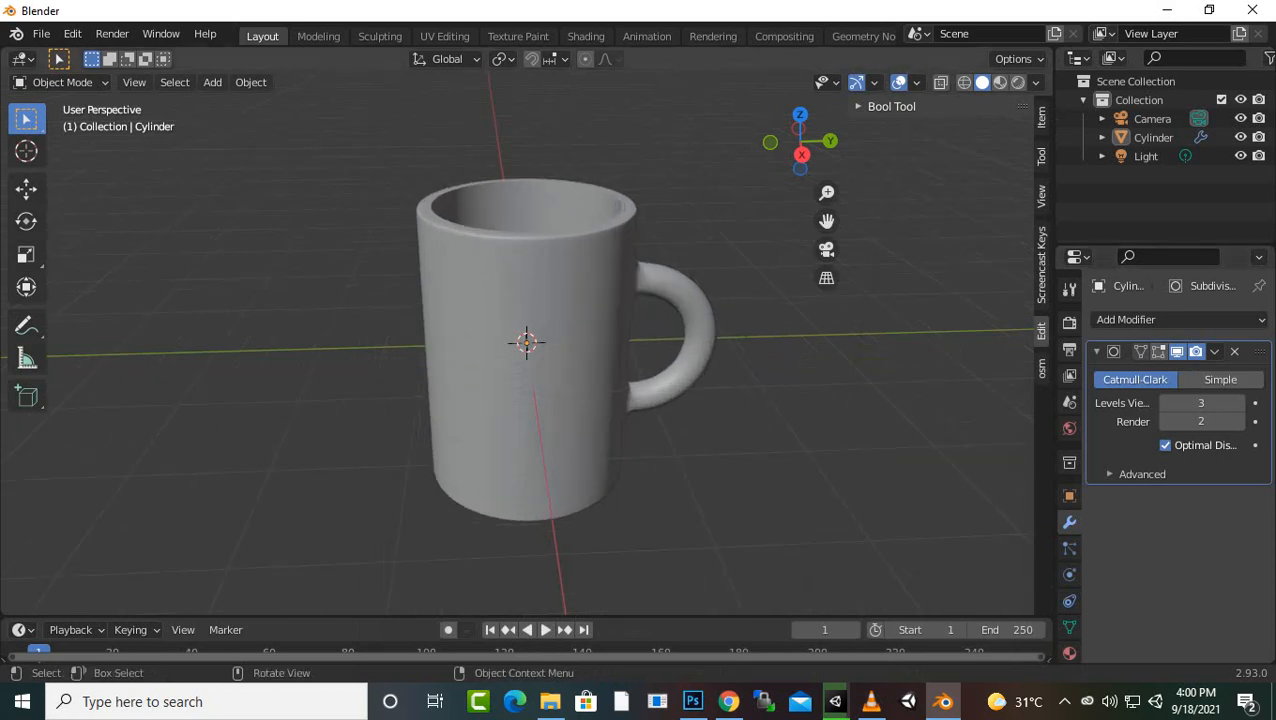
key(Tab)
middle_drag(600, 350, 580, 300)
key(alt+a)
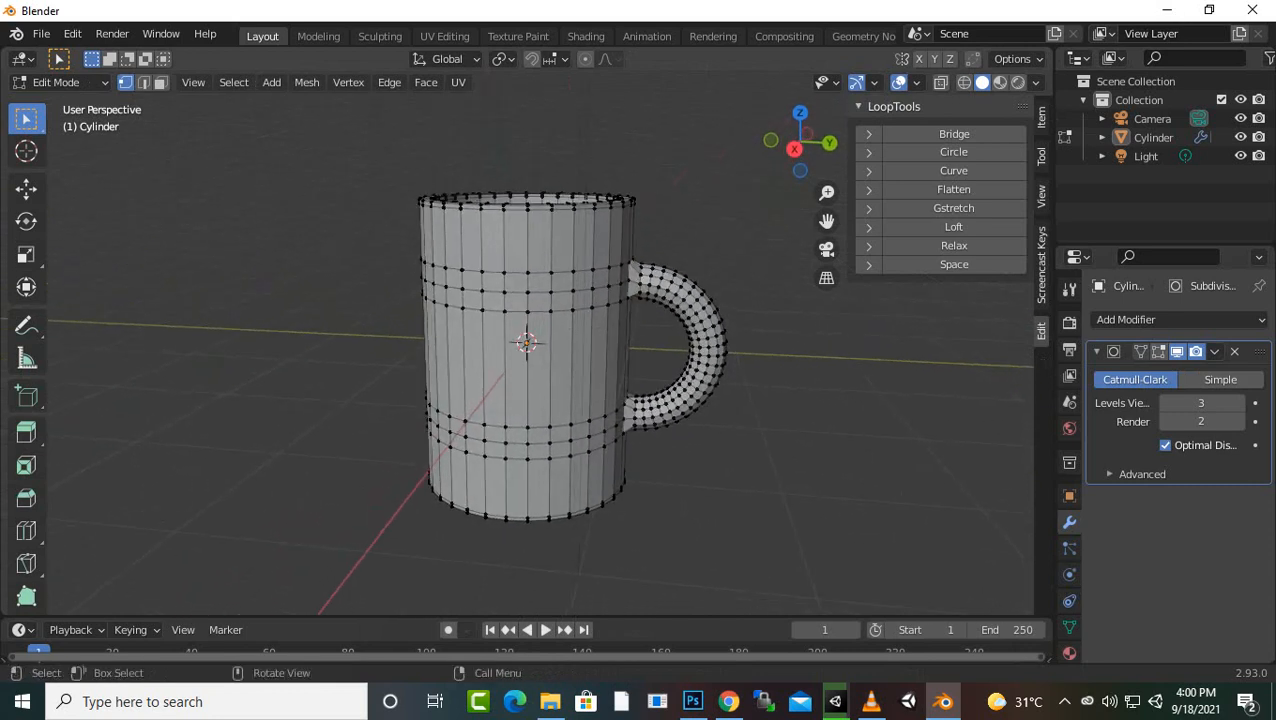
- Open the UV Editing workspace, select the whole mug mesh to show its UV layout, and dismiss the stray Unity launcher window
click(444, 36)
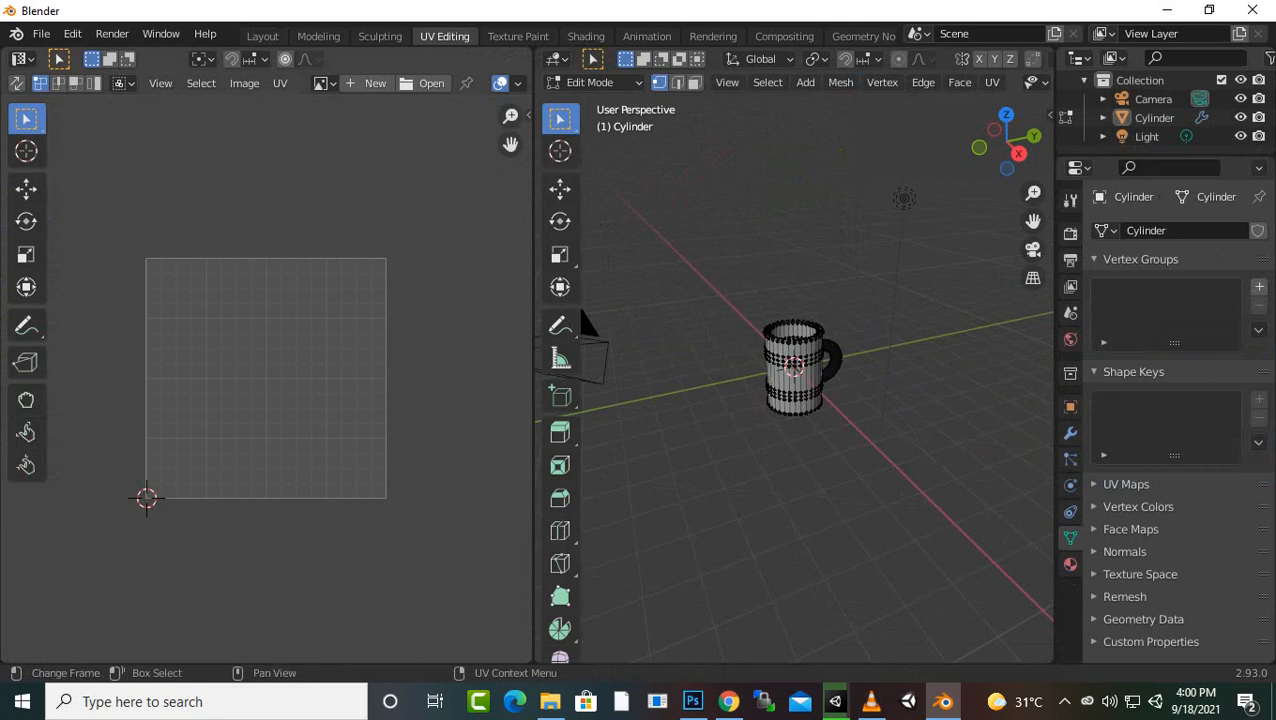
key(a)
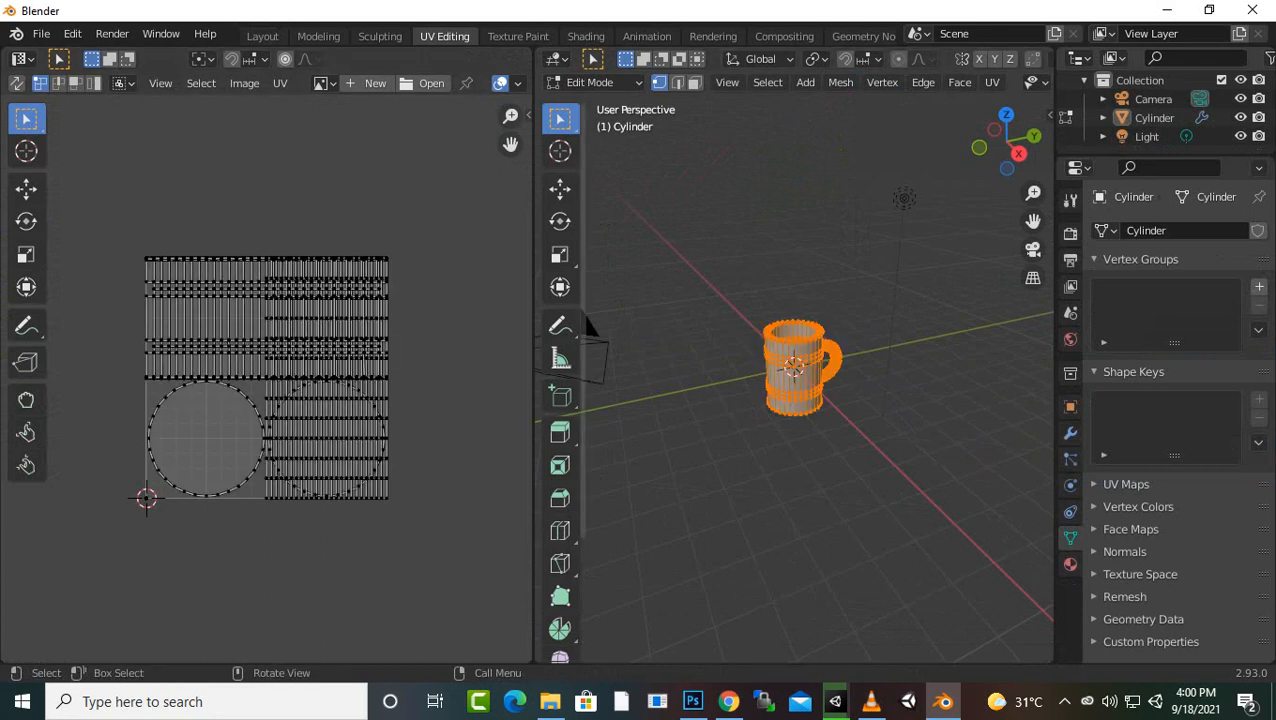
scroll(267, 379, up, 2)
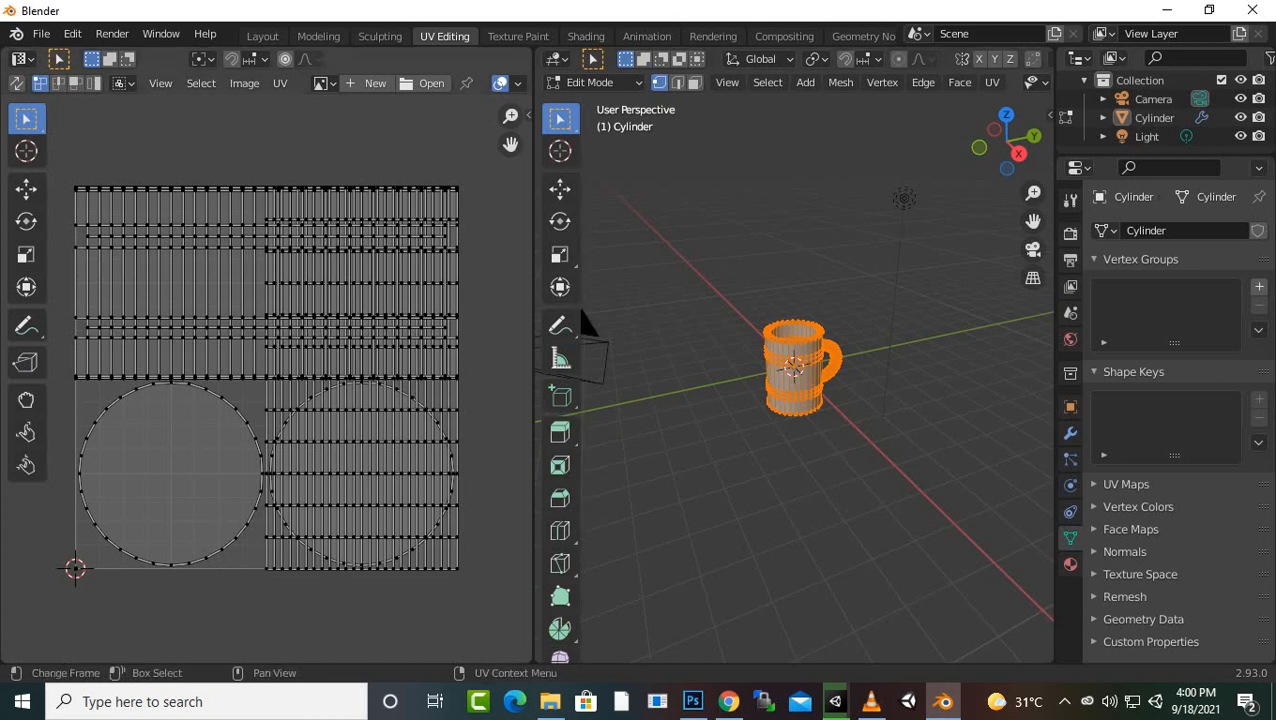
middle_drag(300, 380, 290, 345)
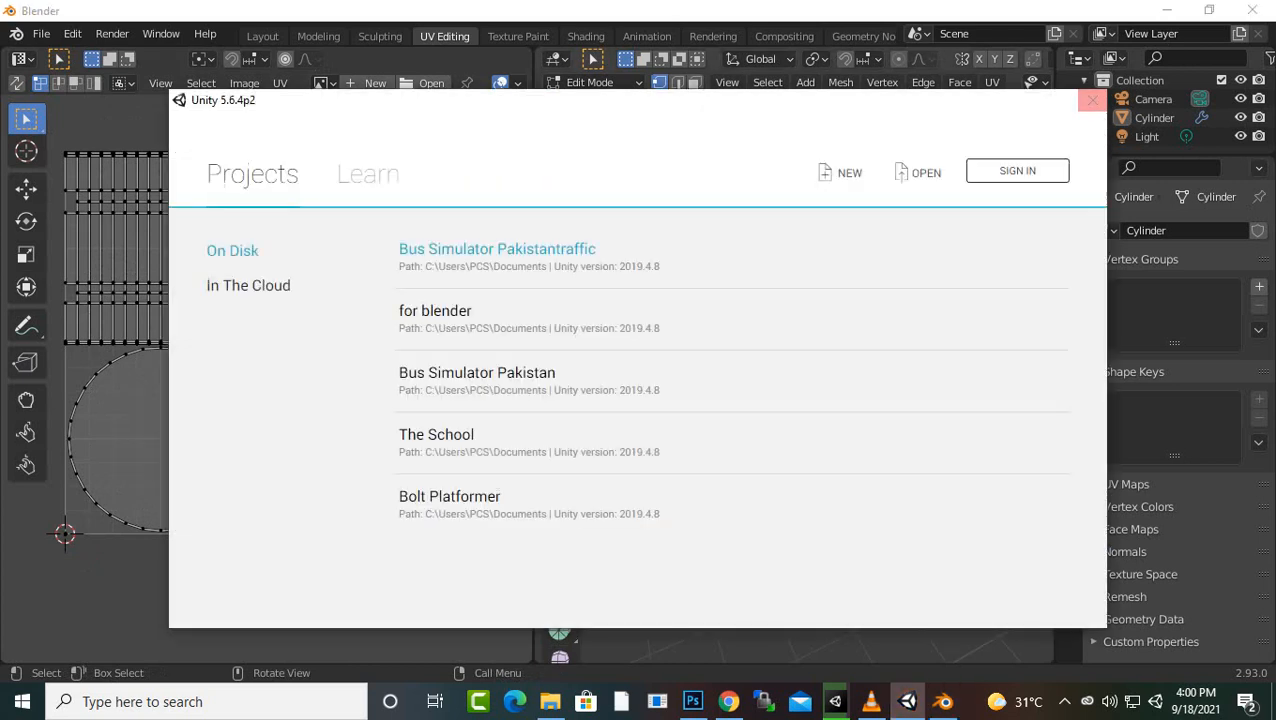
click(1093, 100)
click(1064, 701)
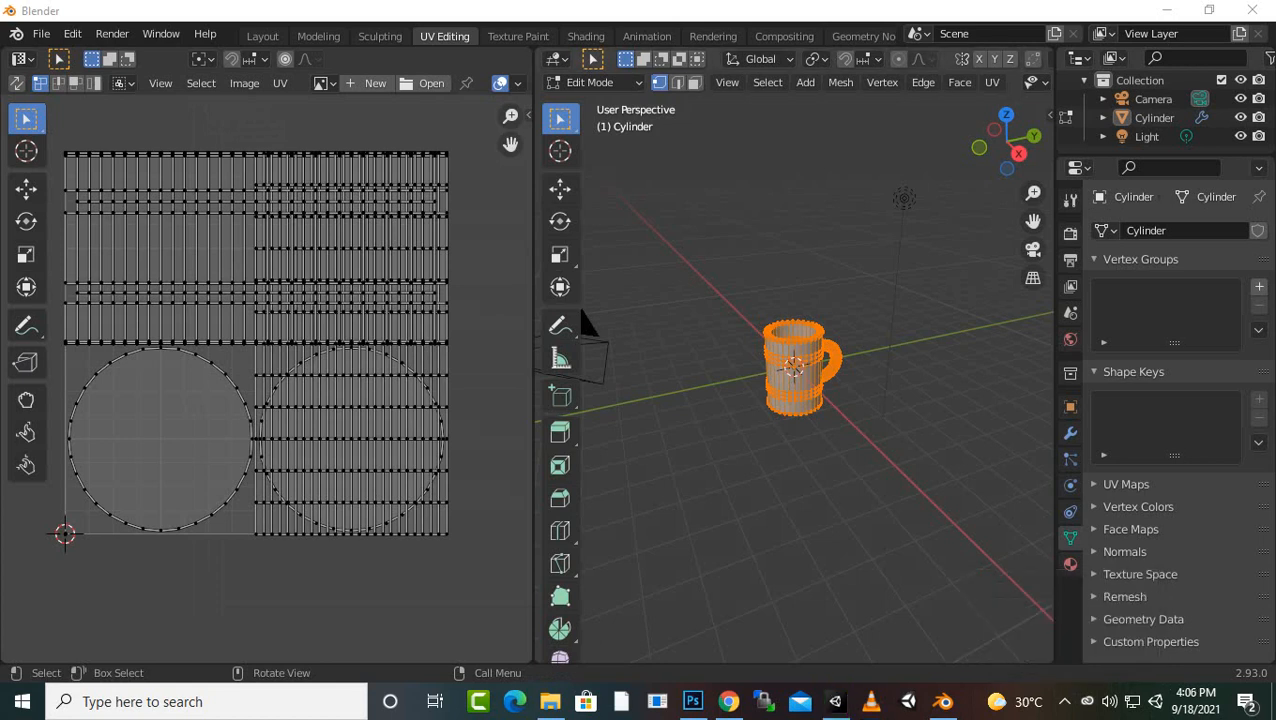
- In edge select mode, mark the inner edge loop of the mug's rim as a seam
scroll(582, 316, up, 4)
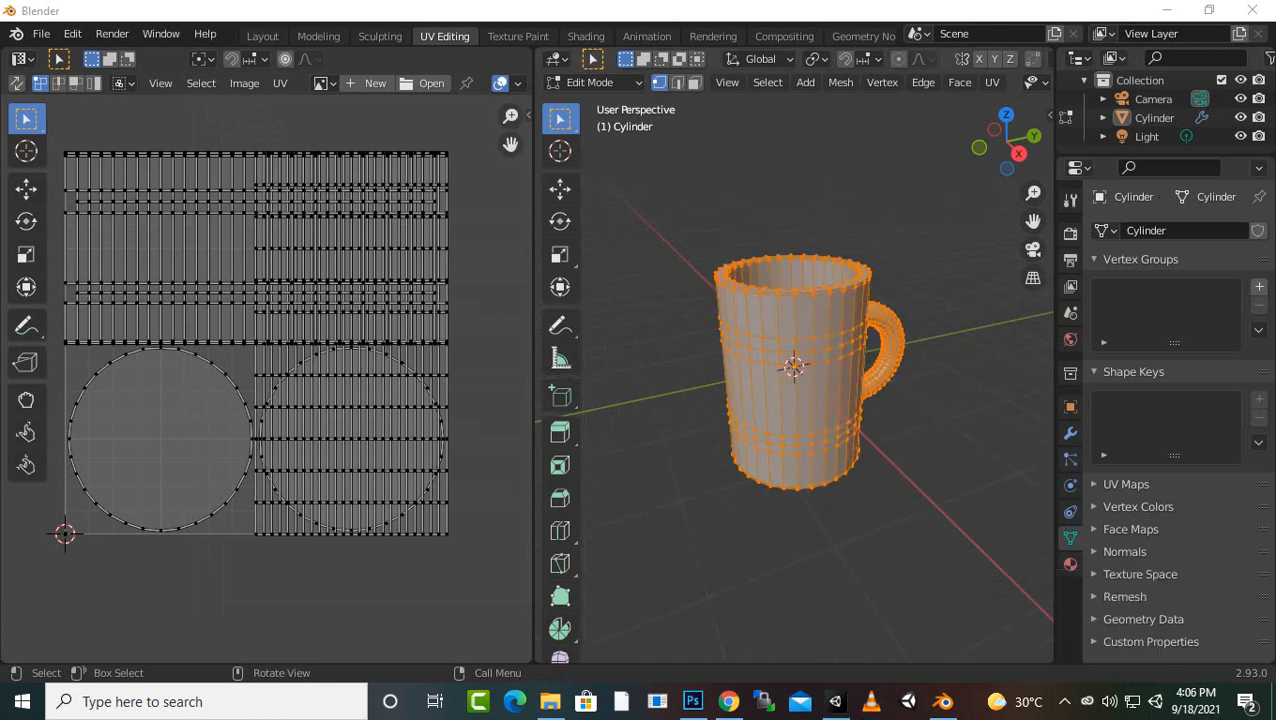
middle_drag(800, 360, 770, 455)
scroll(795, 370, up, 5)
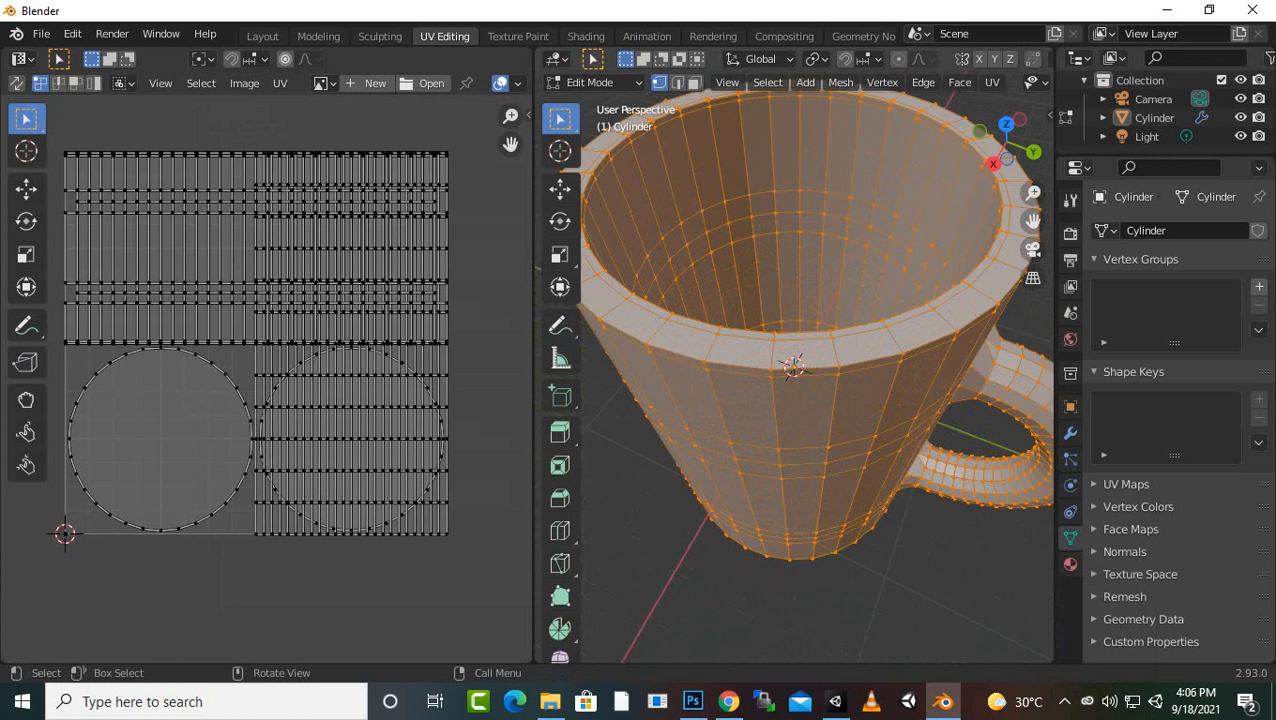
scroll(793, 367, down, 2)
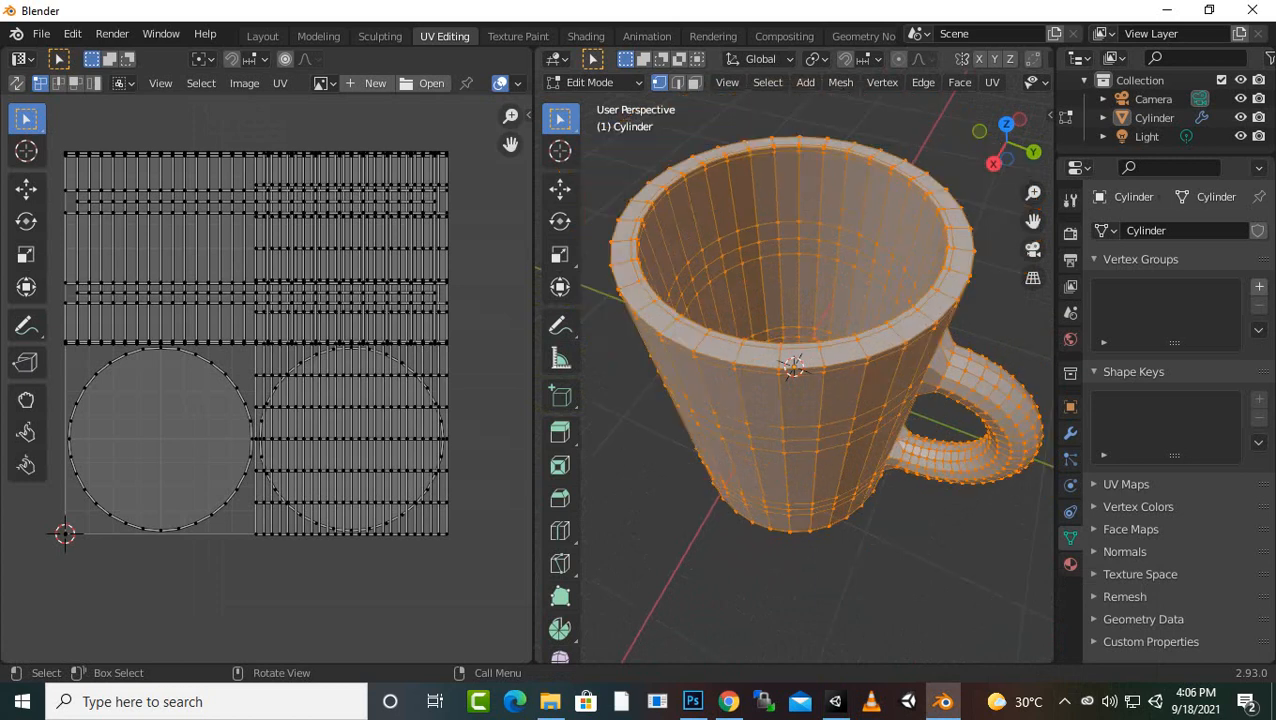
scroll(793, 367, up, 2)
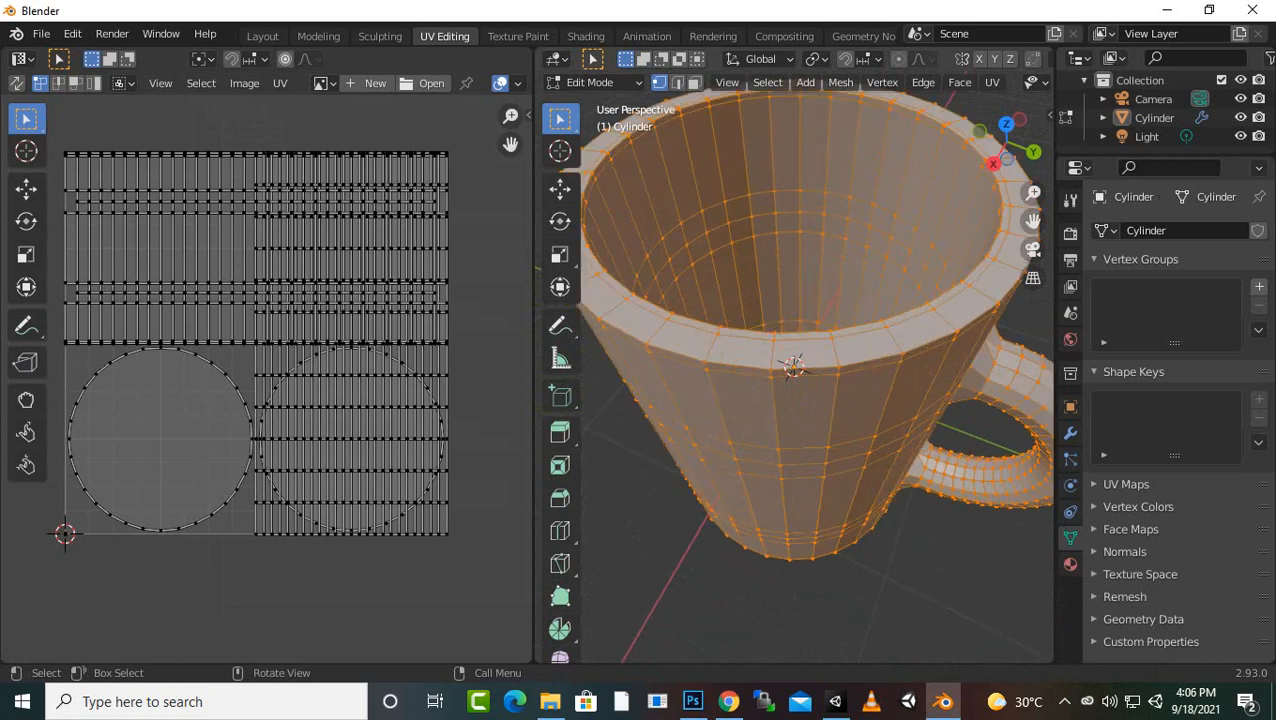
key(2)
alt+click(793, 367)
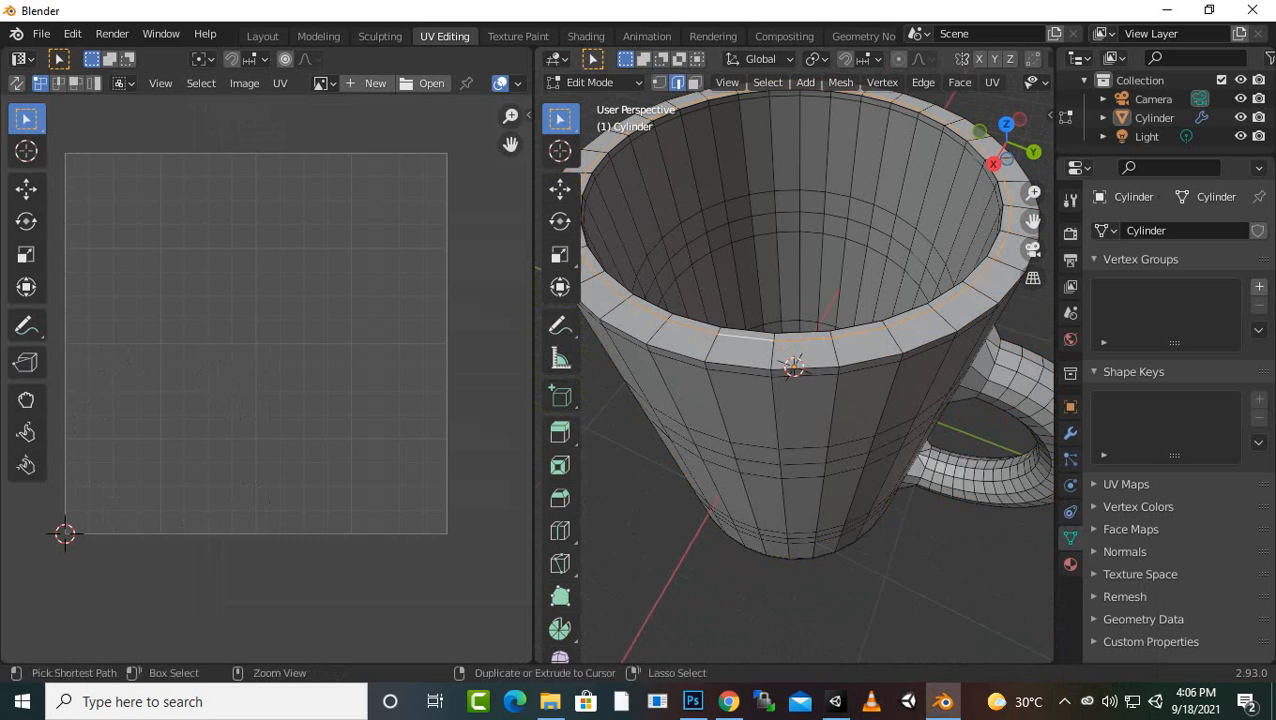
key(ctrl+e)
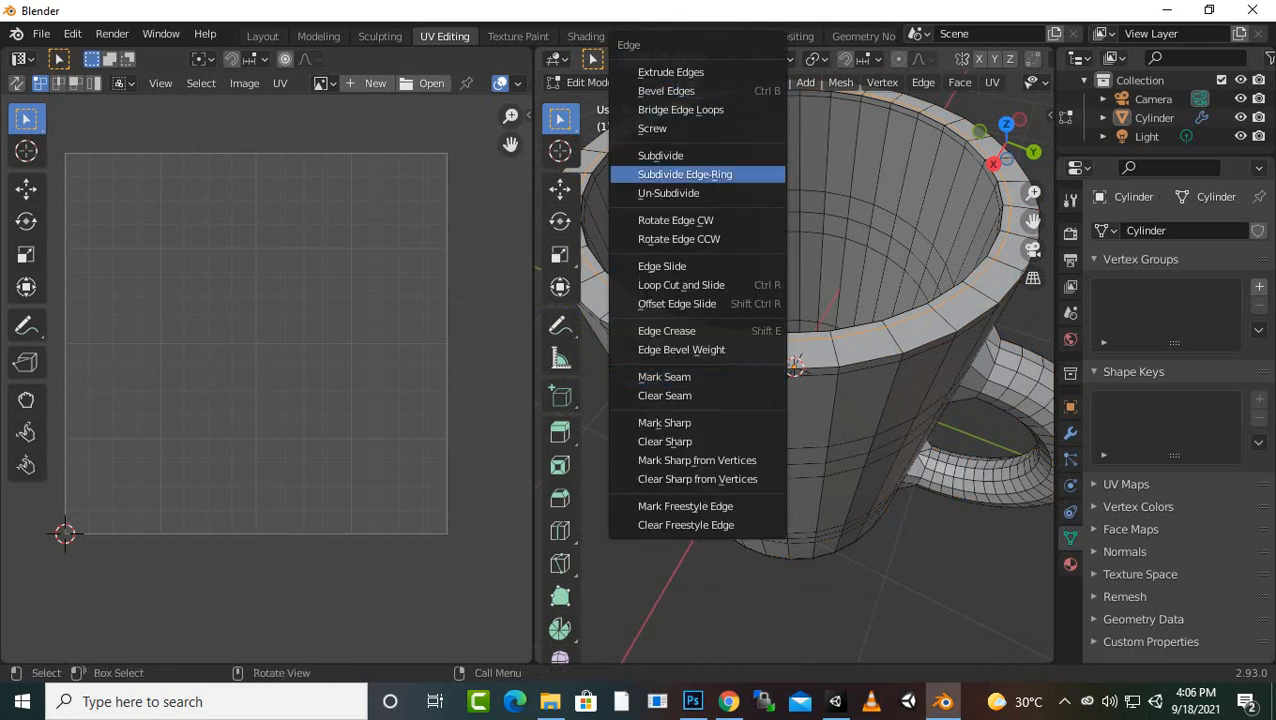
click(665, 377)
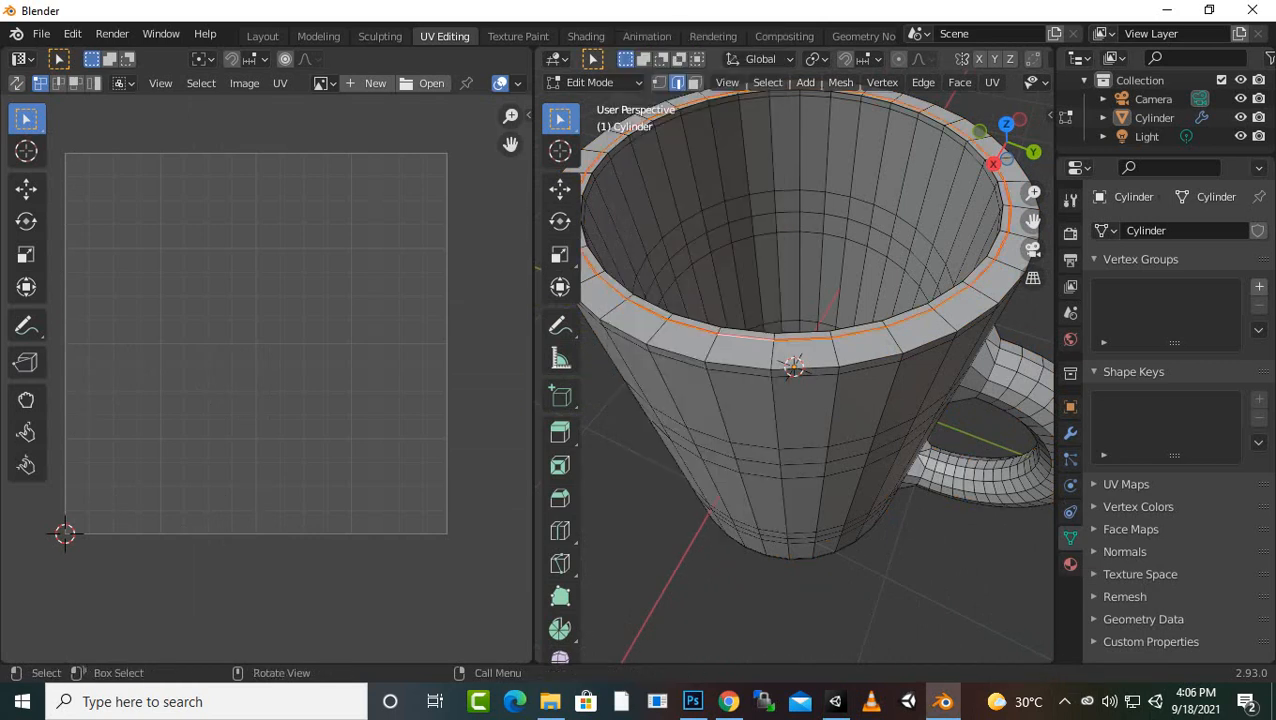
- Select the entire mug mesh and unwrap it using the rim seam
key(a)
key(u)
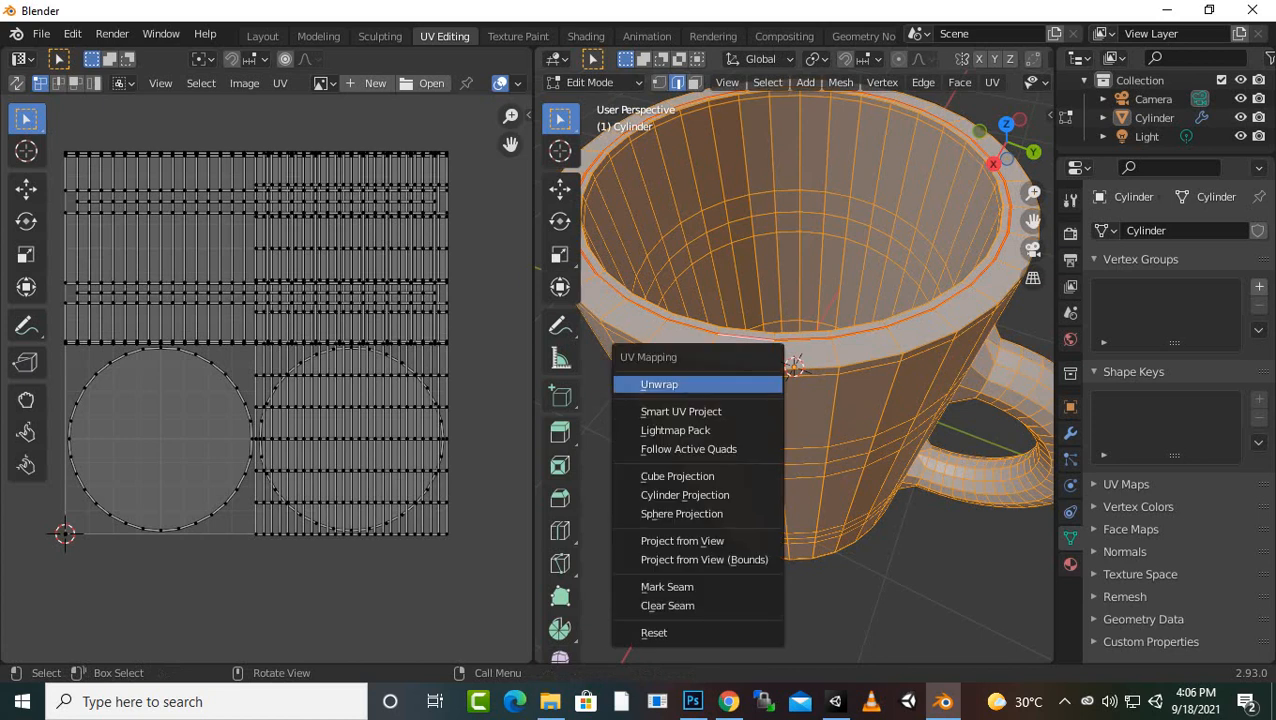
click(660, 384)
- Mark the edge loop around the mug's inside floor as a seam
scroll(800, 400, down, 3)
middle_drag(800, 410, 885, 470)
scroll(885, 408, up, 3)
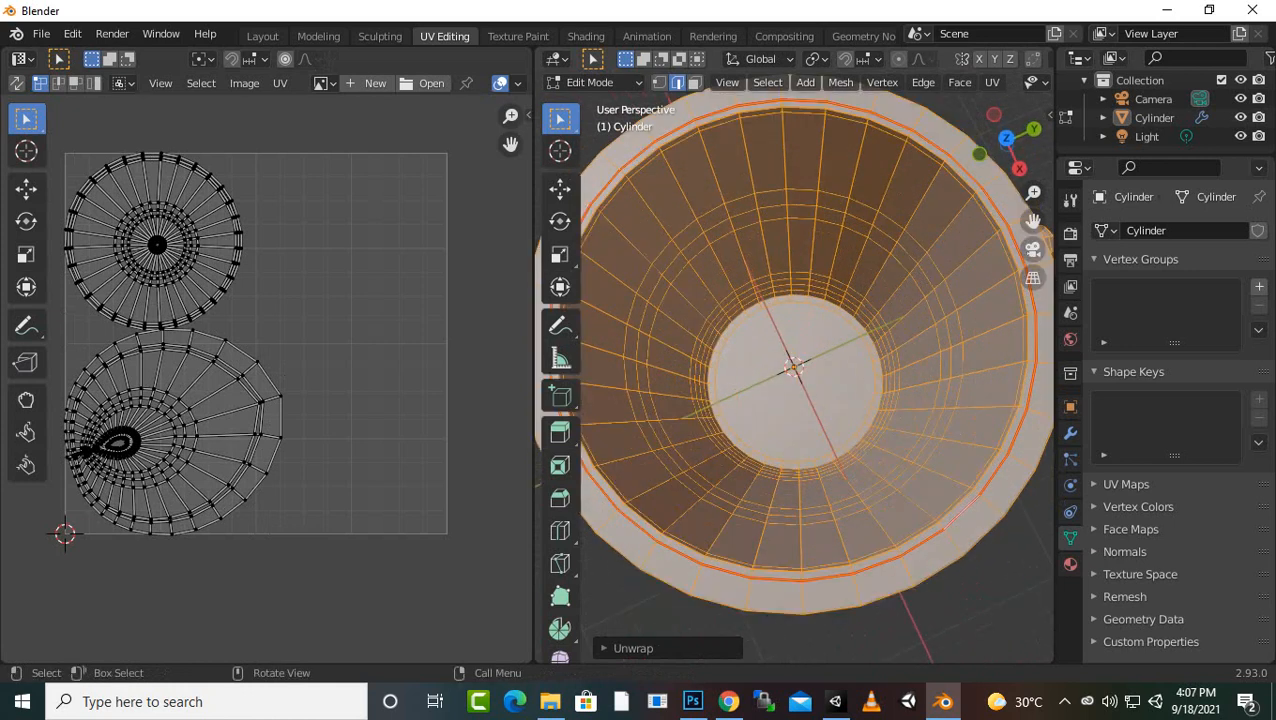
scroll(795, 380, up, 3)
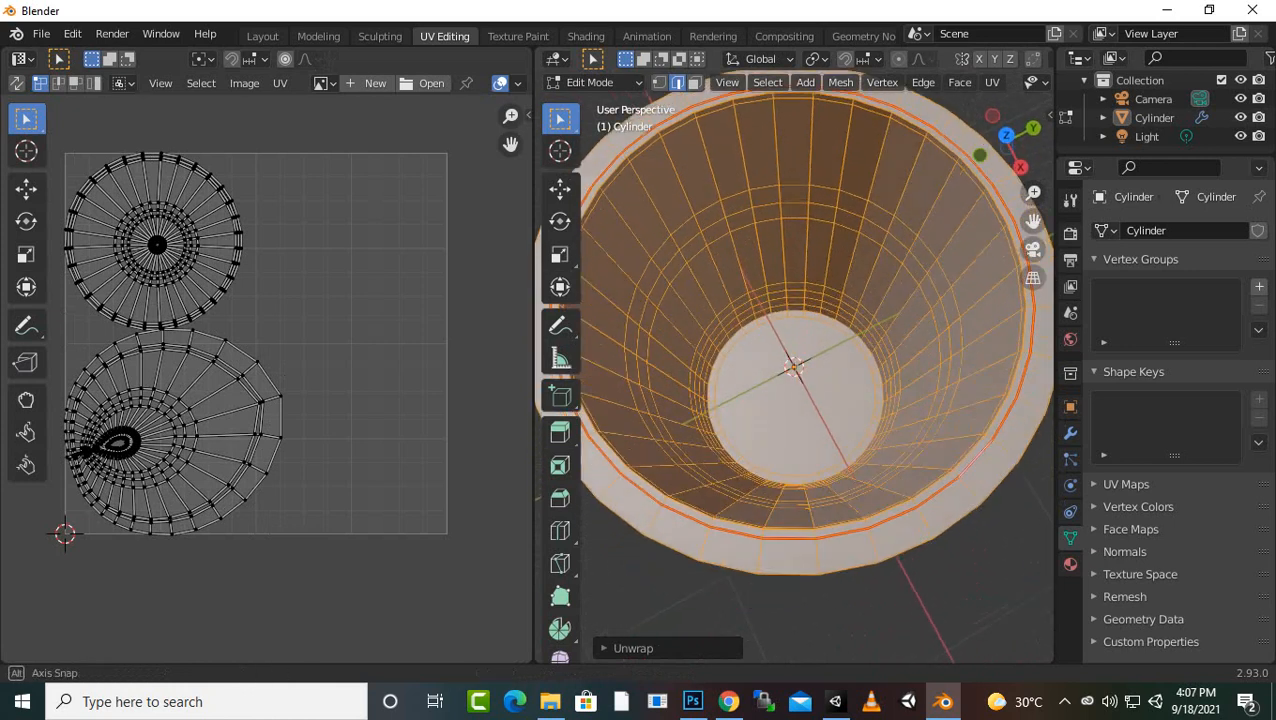
scroll(795, 380, up, 2)
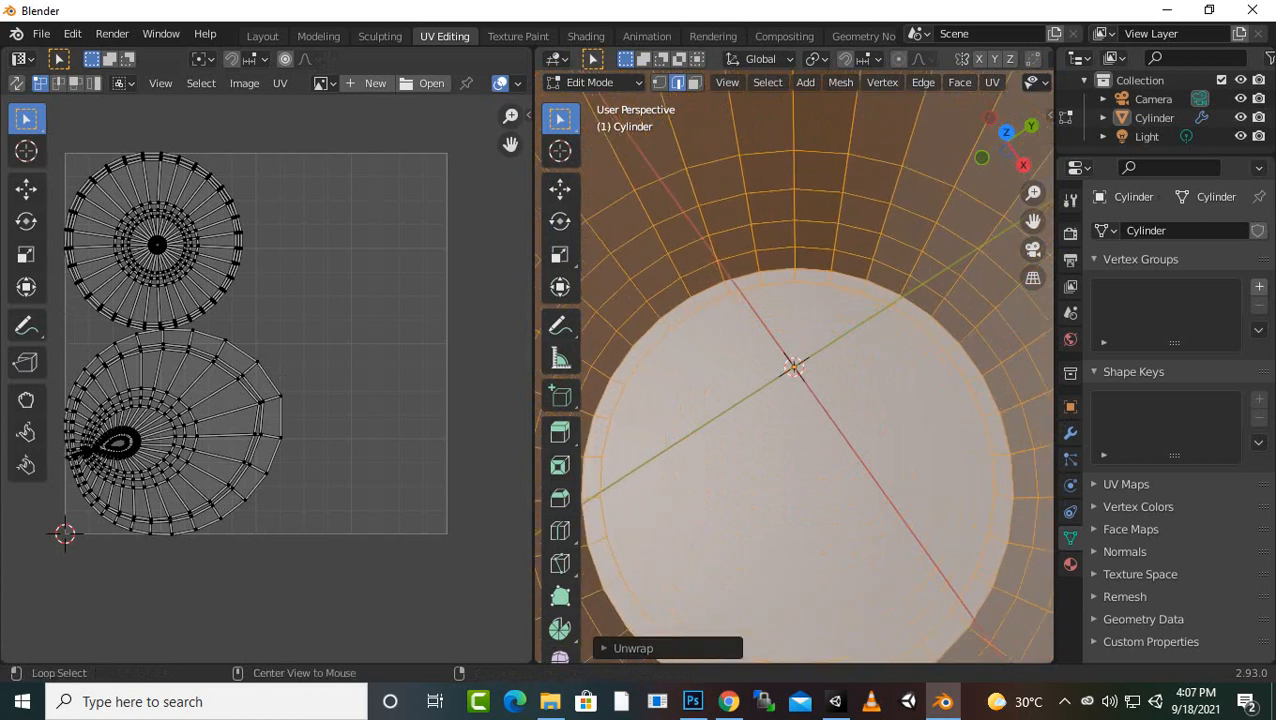
key(alt+a)
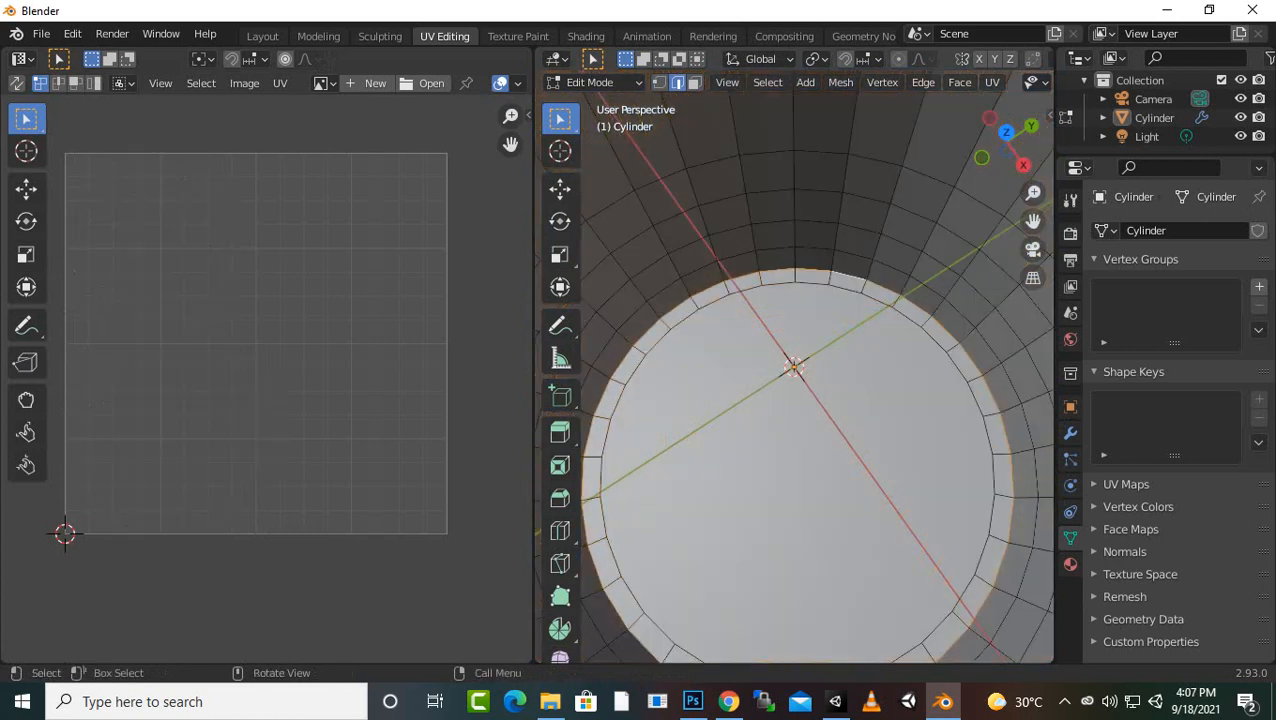
key(ctrl+e)
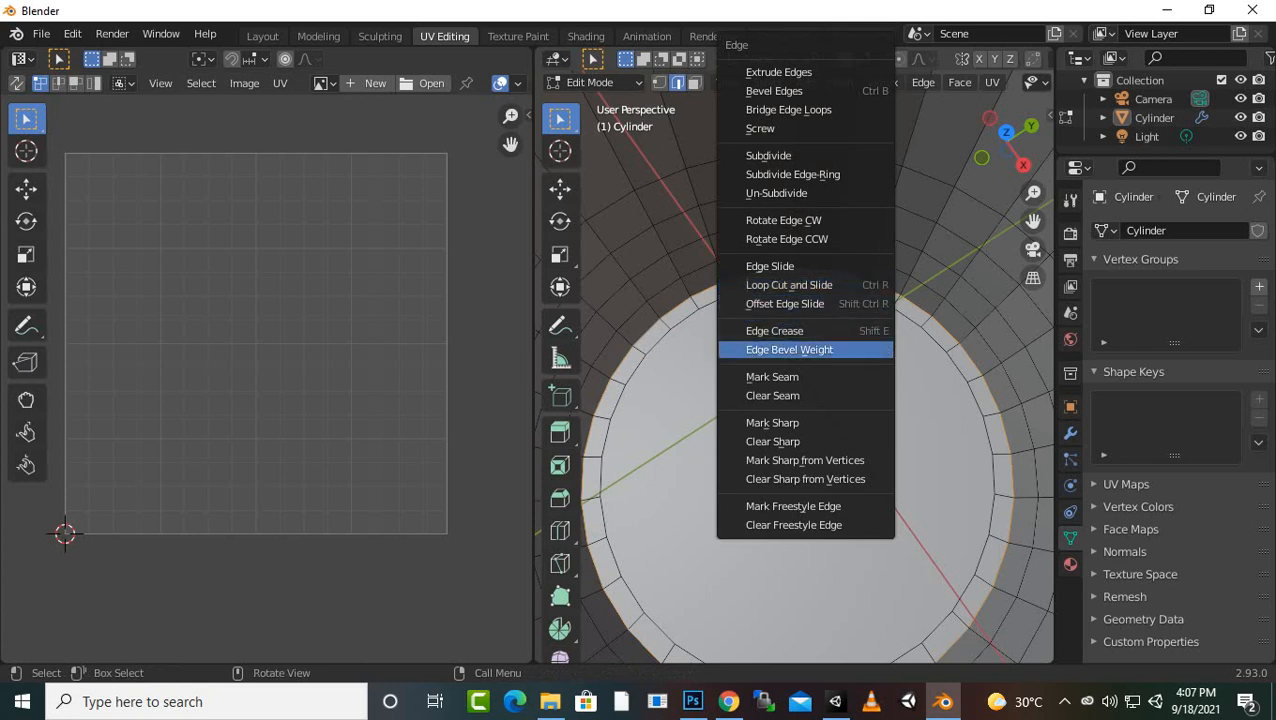
click(772, 376)
- Mark the outer edge loop around the mug's underside as a seam
scroll(792, 367, down, 8)
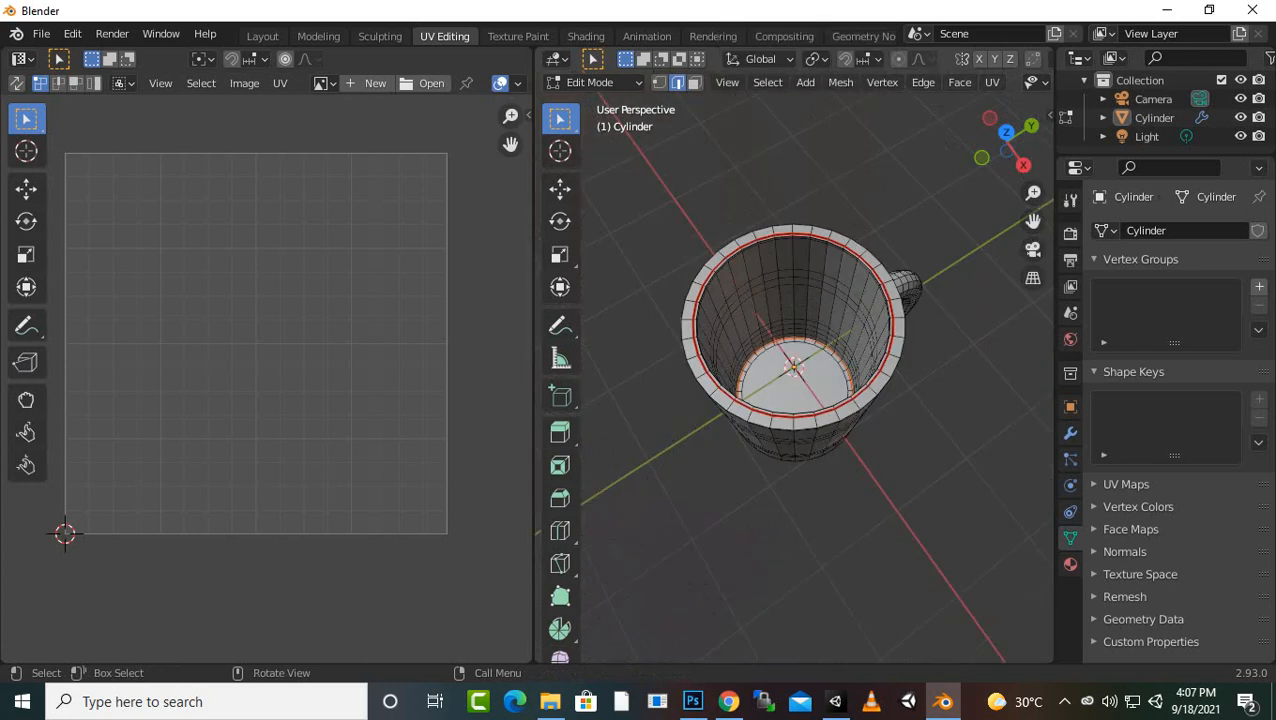
middle_drag(792, 367, 797, 265)
scroll(793, 366, up, 3)
scroll(793, 366, up, 2)
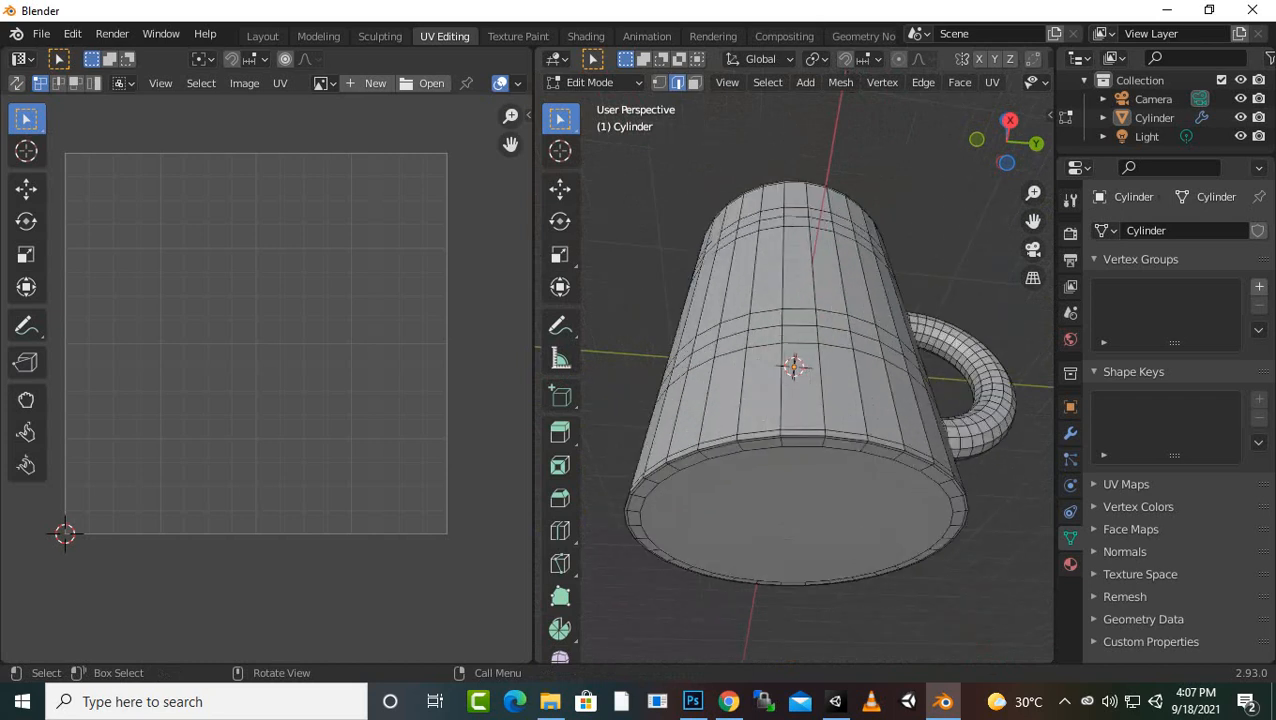
mouse_move(793, 366)
middle_down()
mouse_move(794, 350)
mouse_move(793, 366)
middle_up()
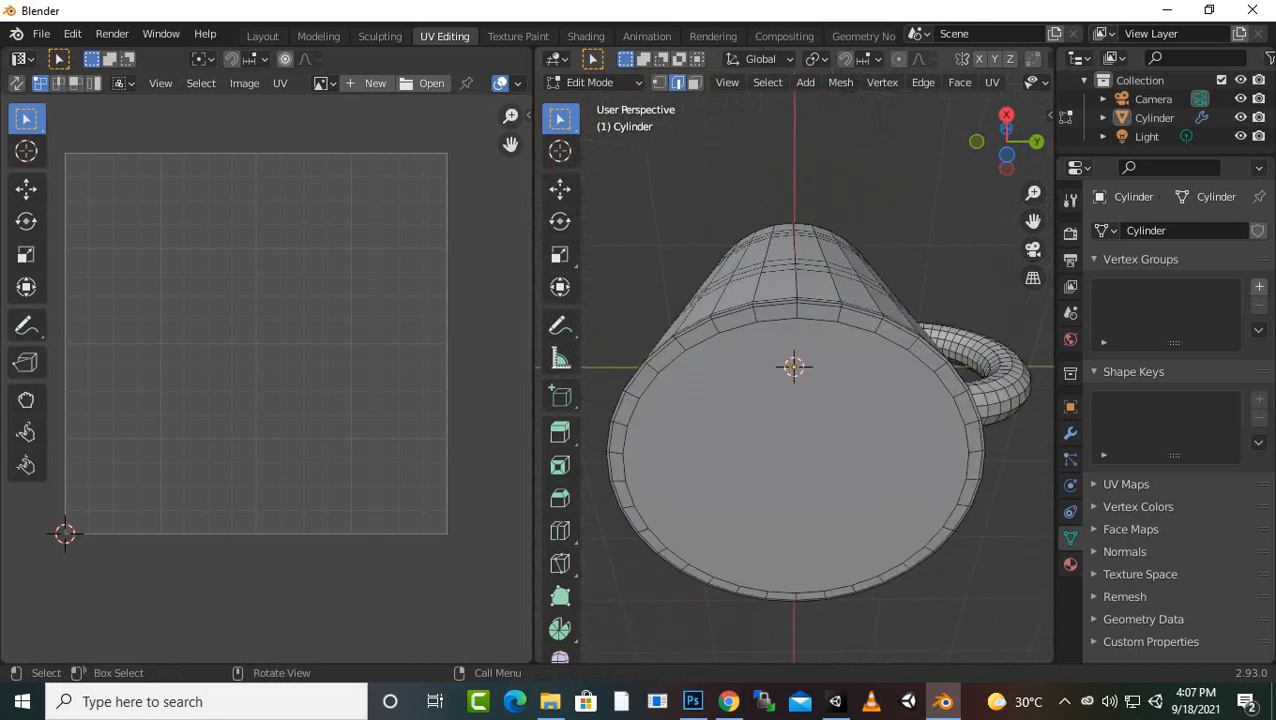
scroll(793, 366, up, 3)
alt+click(749, 214)
key(ctrl+e)
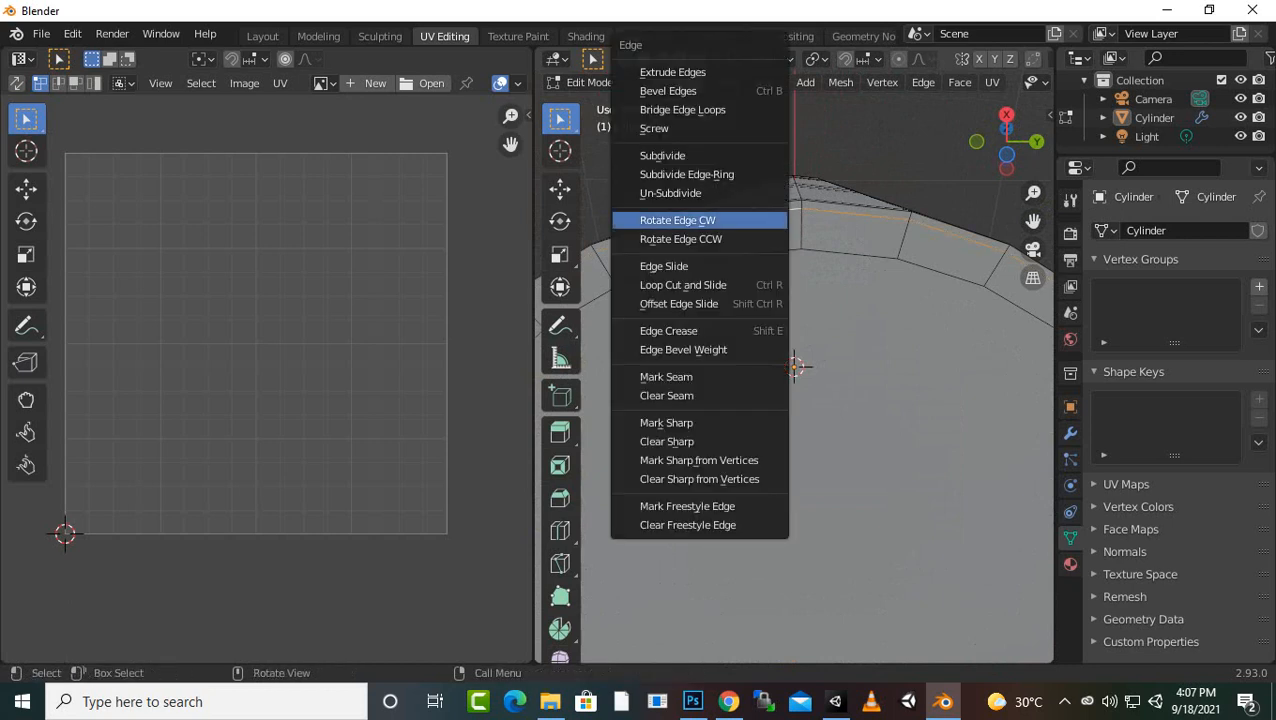
click(749, 373)
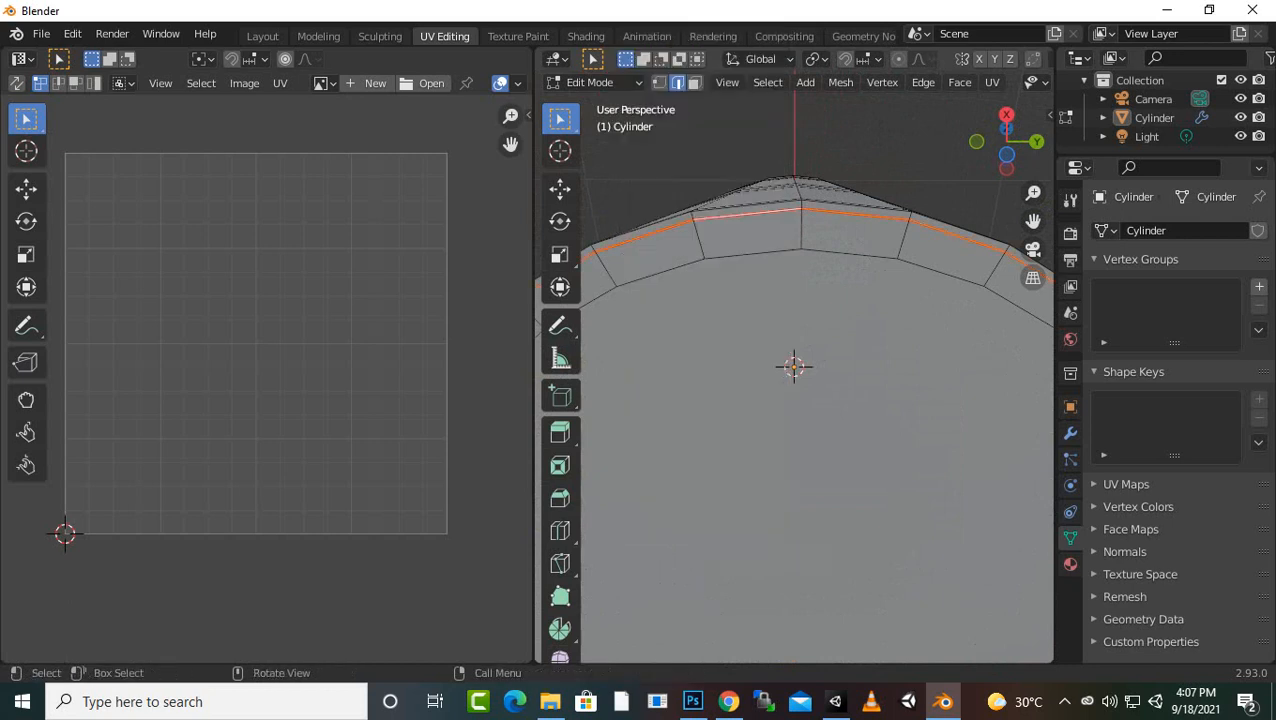
- Select the entire mesh and unwrap it again with the inside floor and underside seams
key(a)
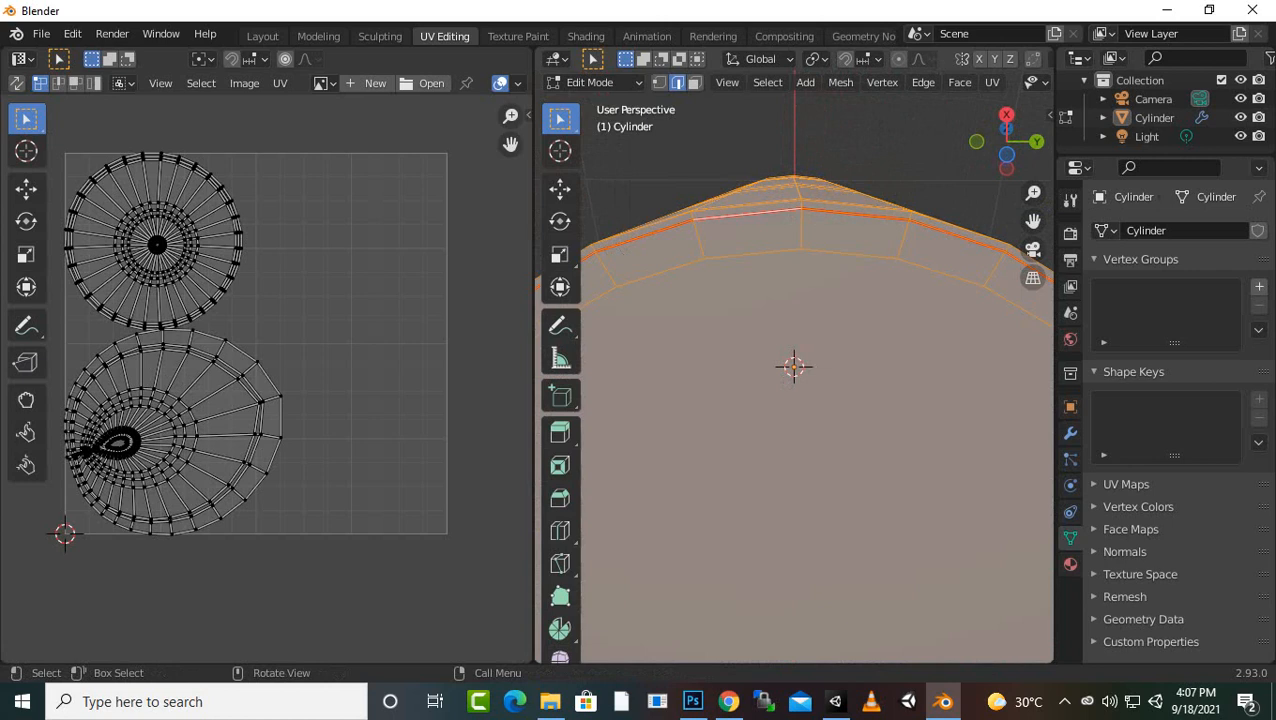
key(u)
key(Return)
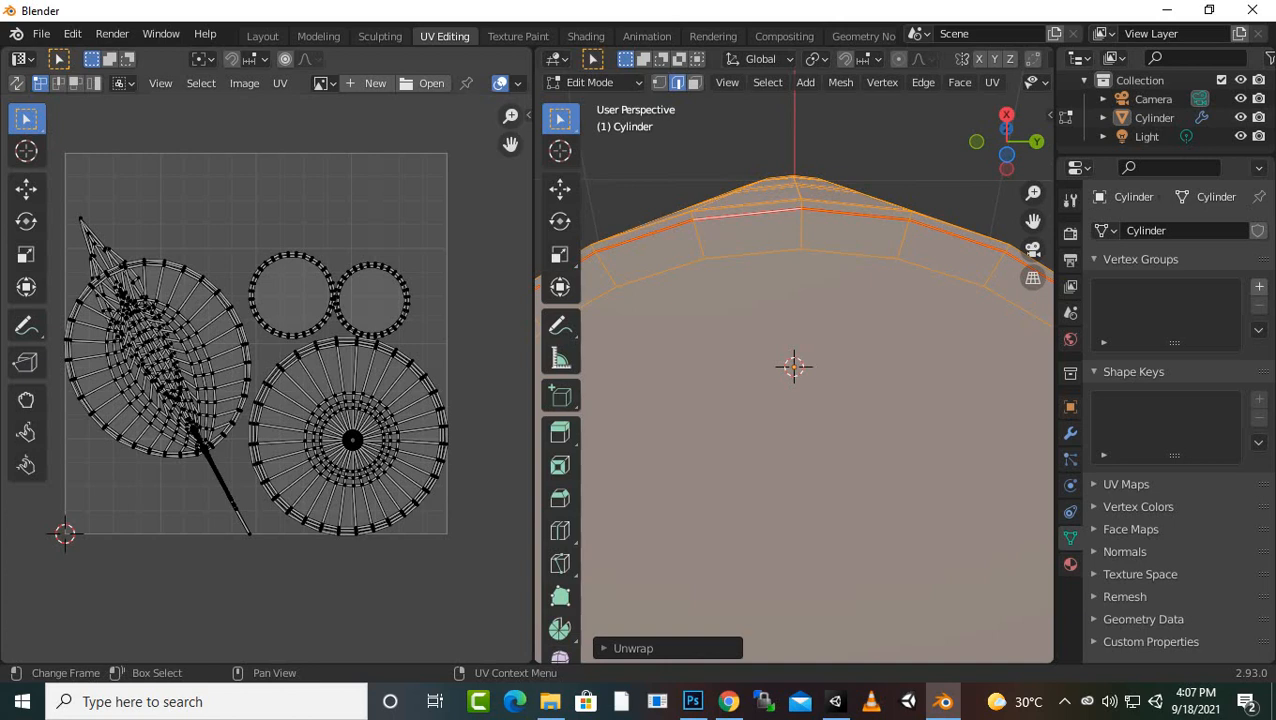
- Select a continuous edge path on the handle side, from the rim along the outside of the handle down to the mug's base
scroll(800, 330, down, 5)
middle_drag(800, 330, 785, 424)
scroll(785, 424, up, 4)
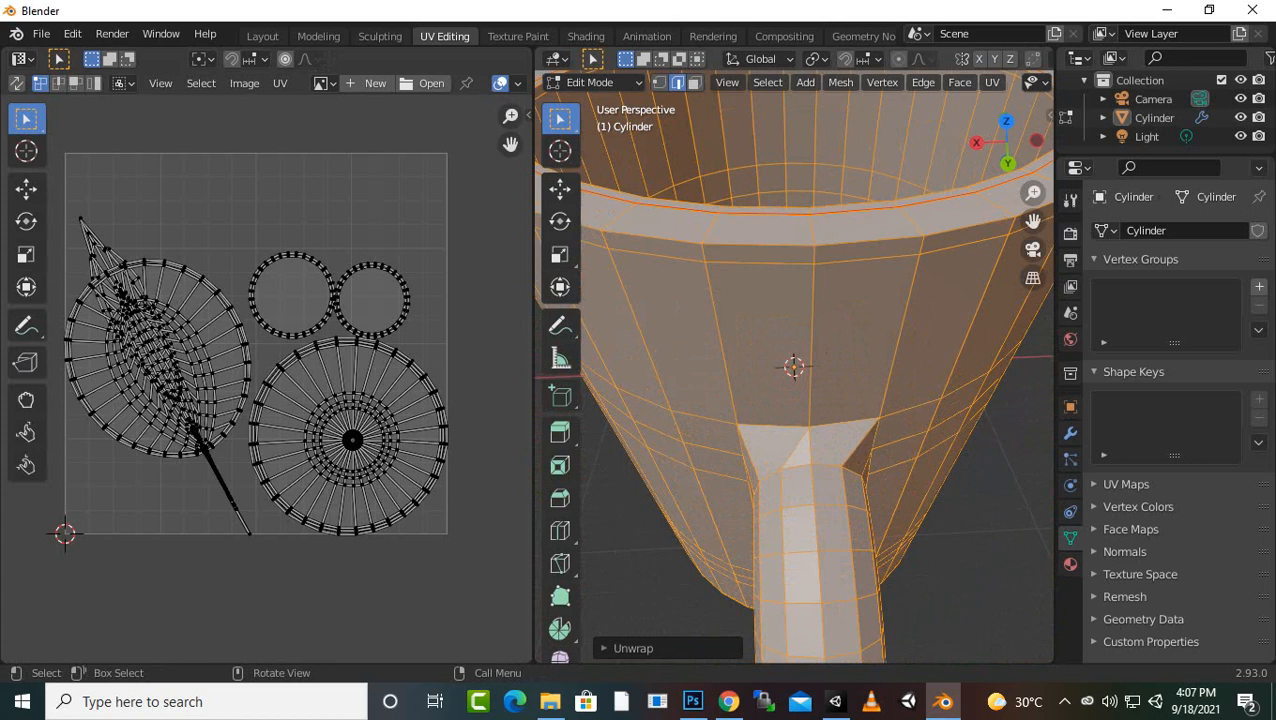
key(alt+a)
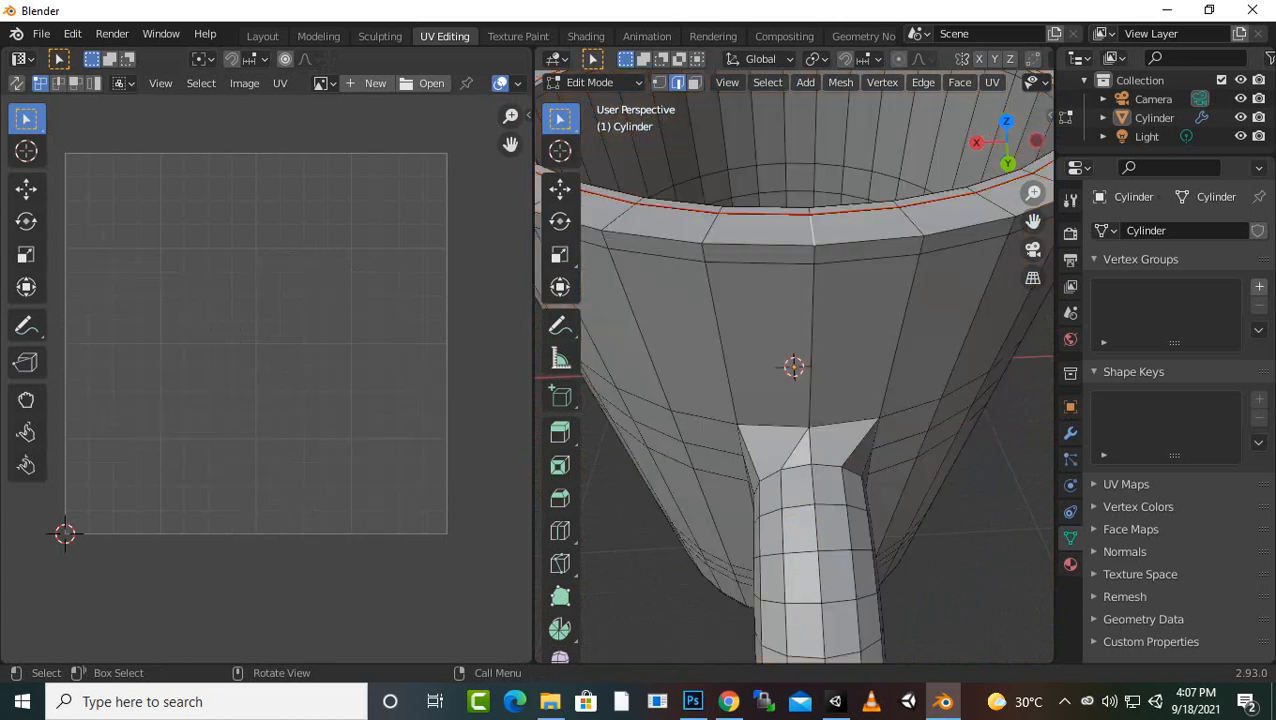
middle_drag(812, 245, 808, 192)
ctrl+click(791, 282)
middle_drag(791, 284, 798, 166)
ctrl+click(818, 386)
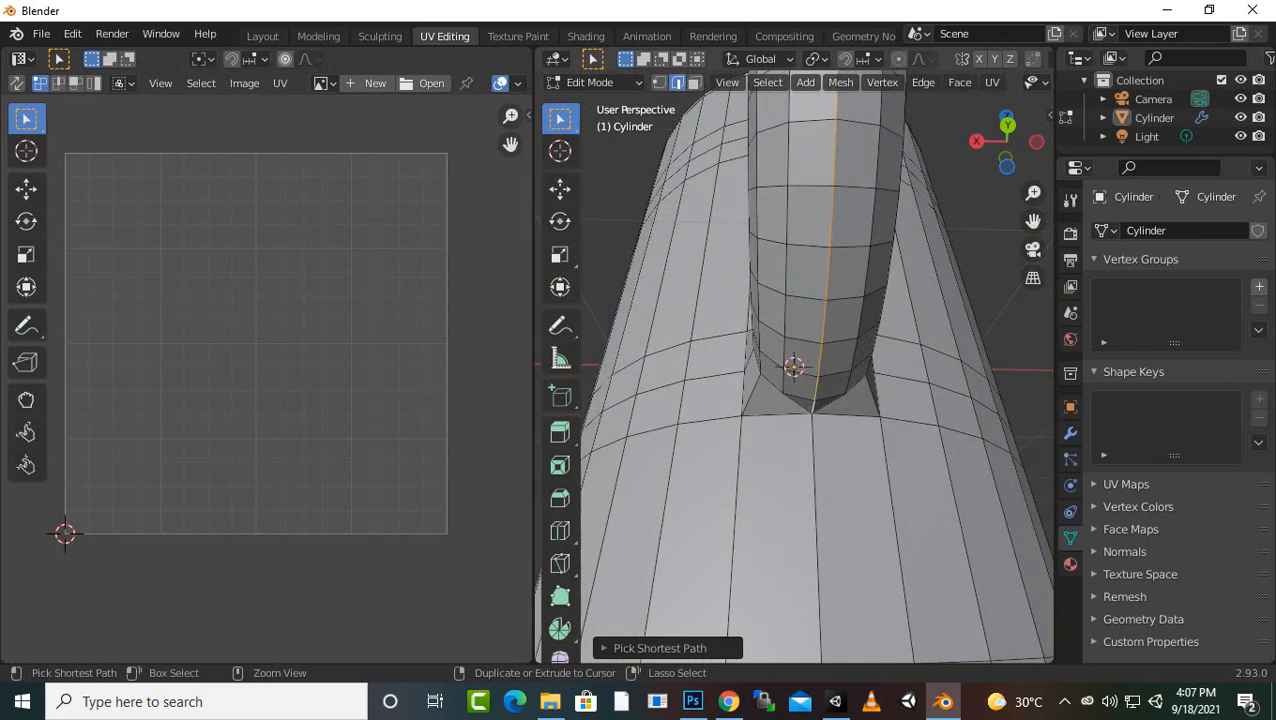
ctrl+click(816, 478)
scroll(816, 478, down, 2)
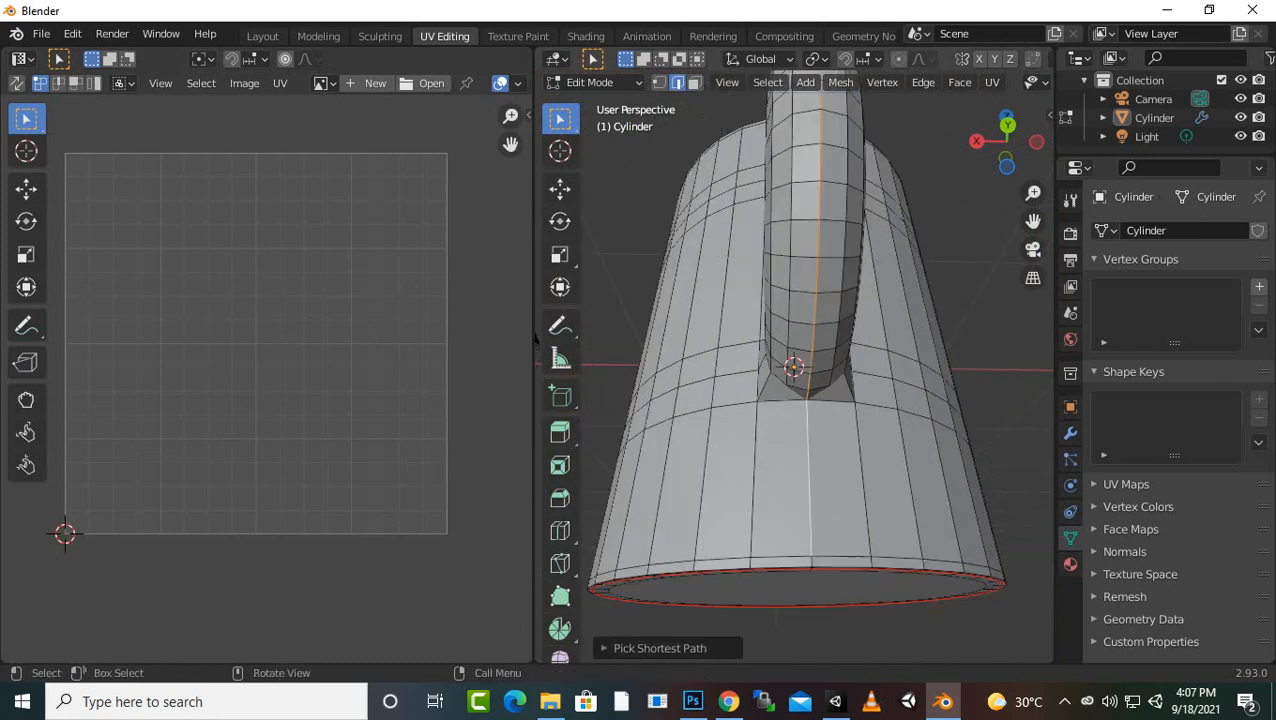
ctrl+click(812, 561)
- Add the vertical edge line on the mug wall between the handle's two joints to the selection
middle_drag(812, 550, 900, 565)
scroll(818, 370, down, 1)
scroll(818, 370, up, 1)
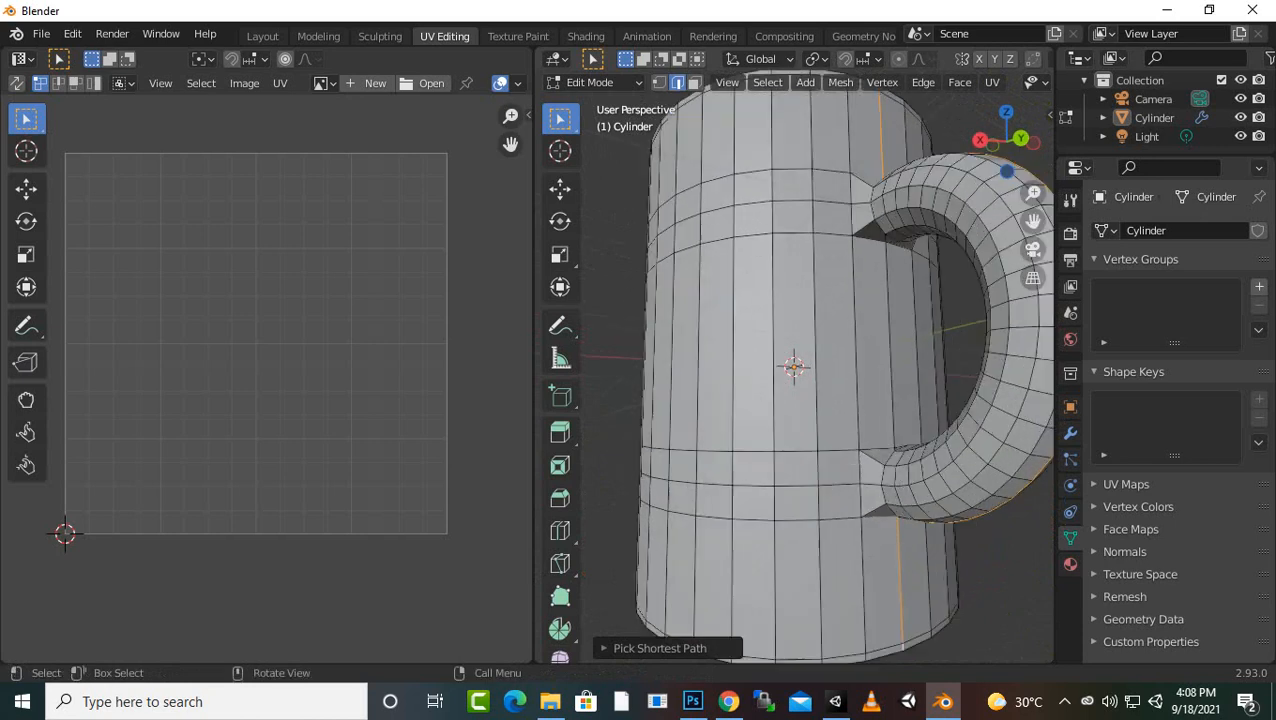
shift+click(888, 345)
middle_drag(888, 345, 872, 280)
scroll(795, 385, up, 2)
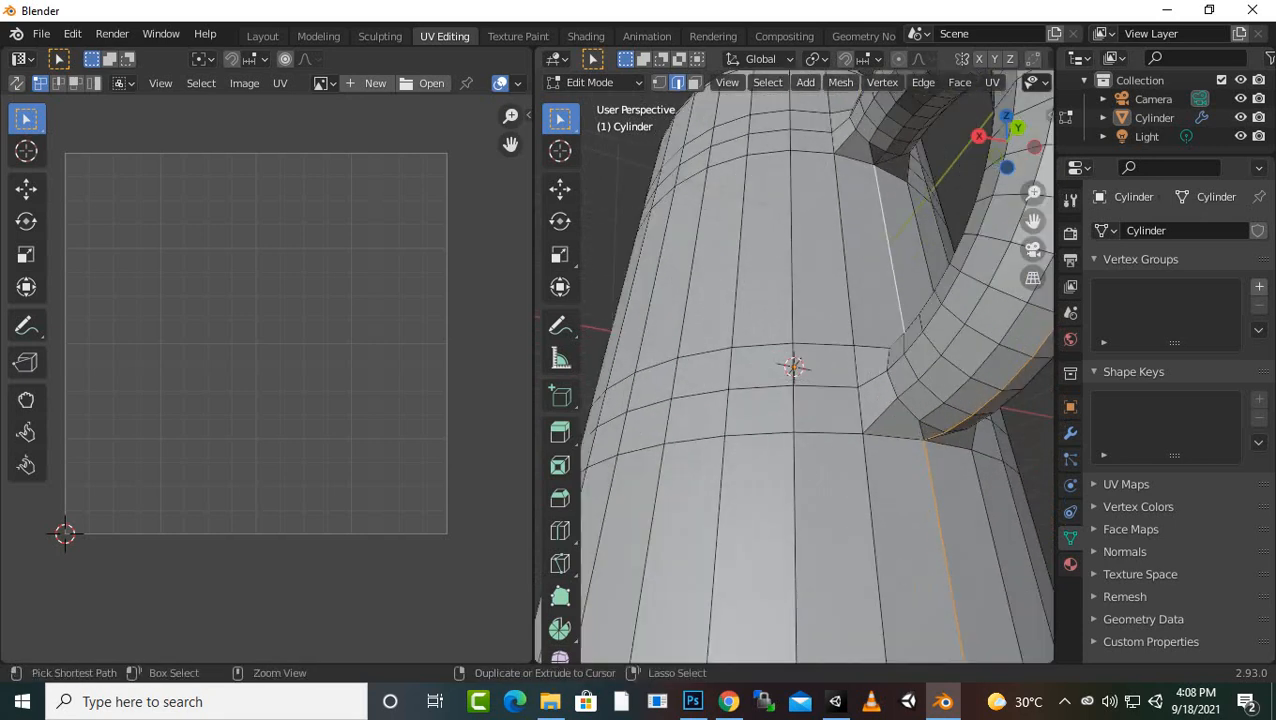
shift+click(882, 157)
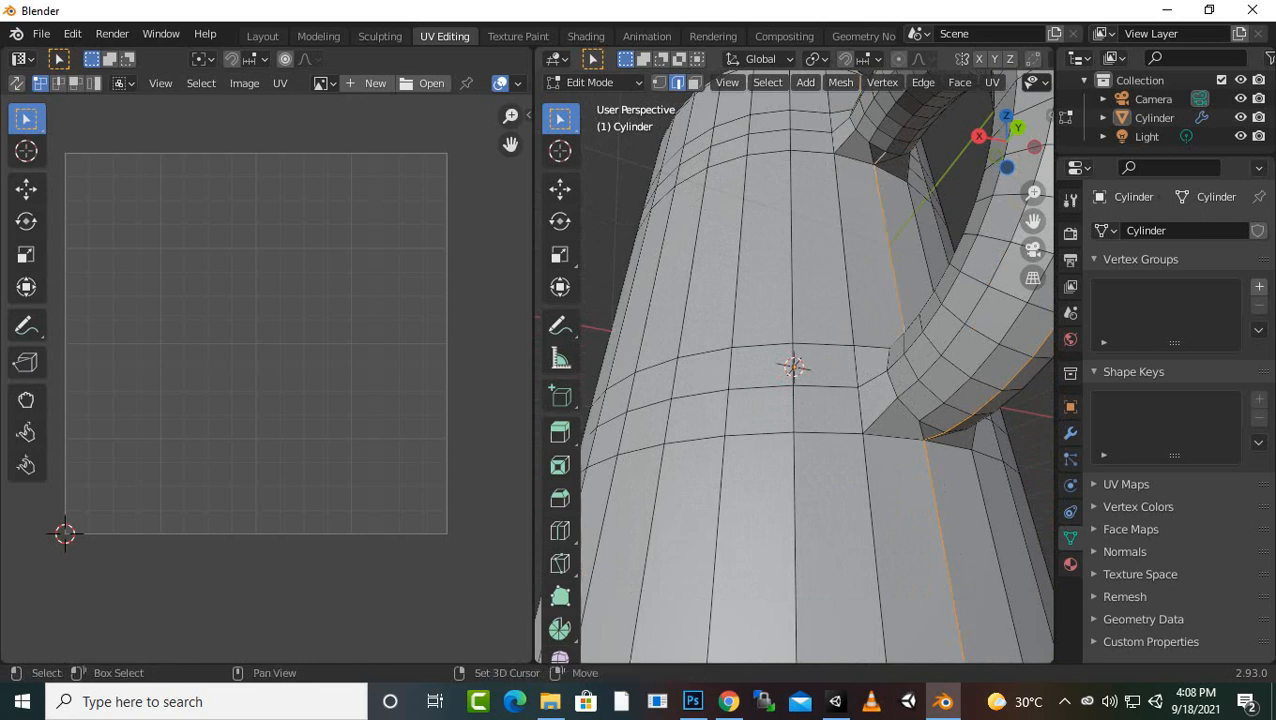
middle_drag(882, 157, 880, 235)
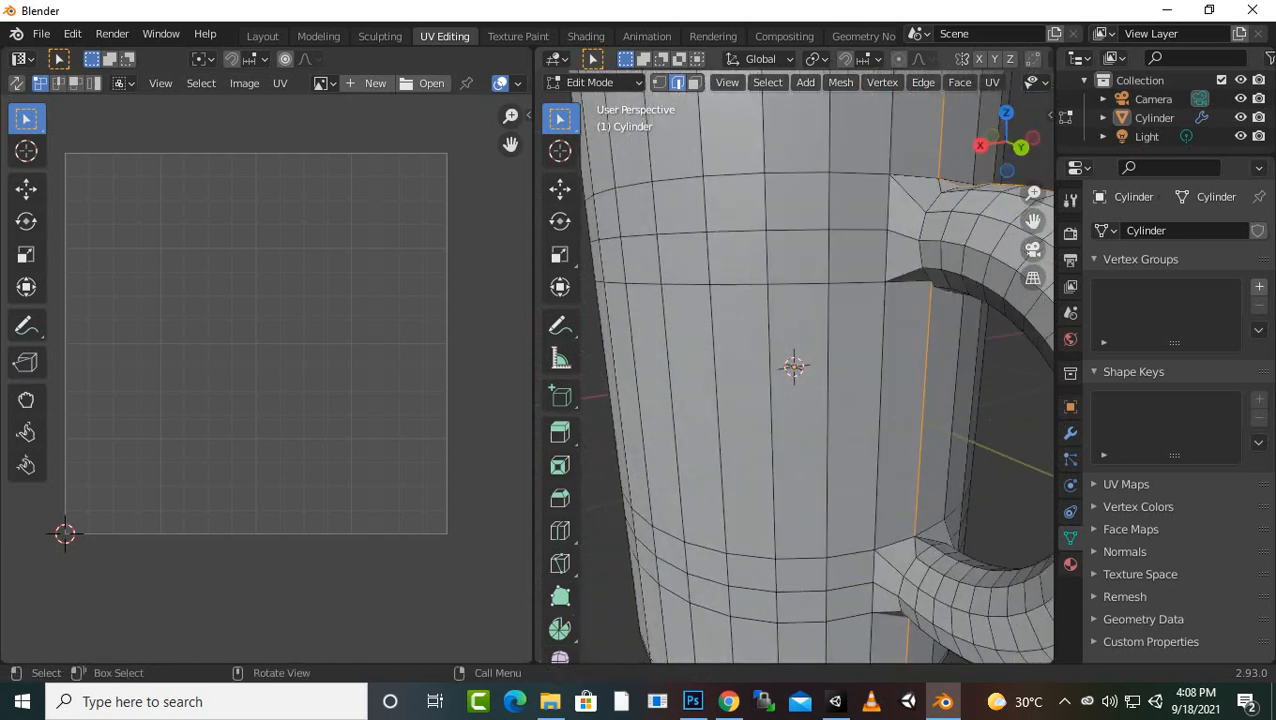
ctrl+click(921, 540)
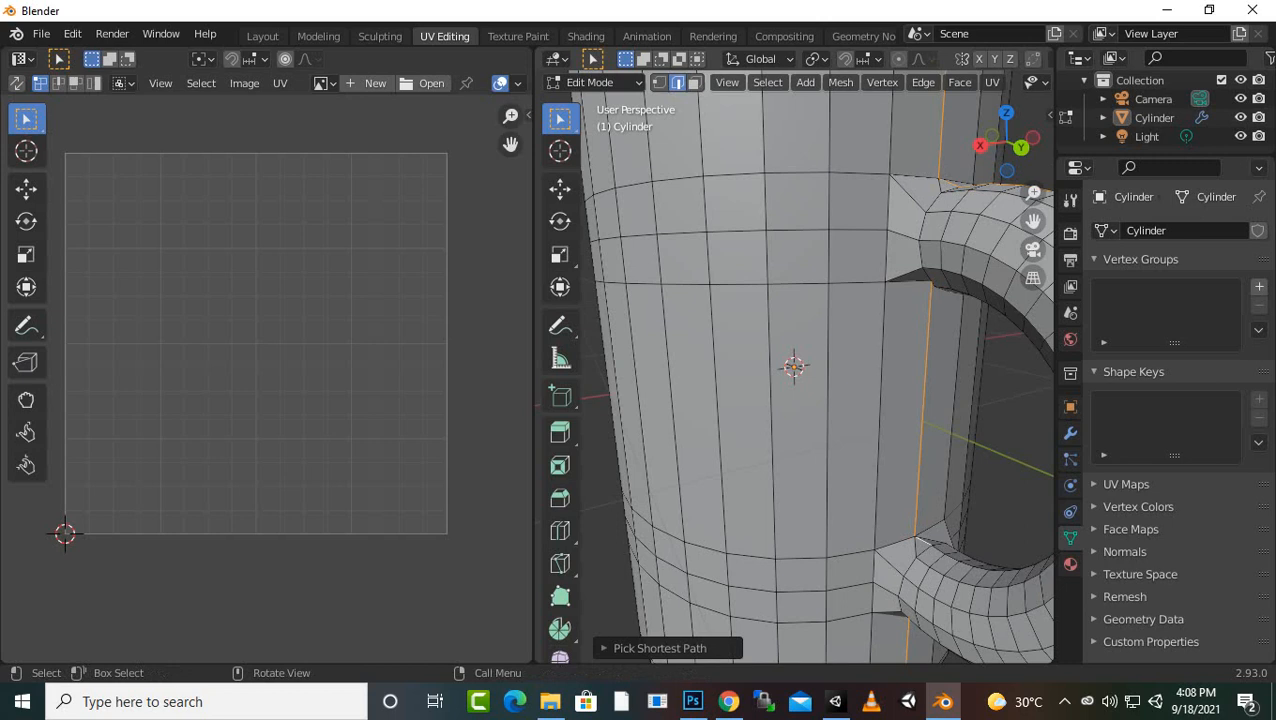
- Extend the selected edge path from the wall line onto the inner side of the handle at its joints
ctrl+click(998, 578)
middle_drag(998, 578, 998, 616)
ctrl+click(1030, 614)
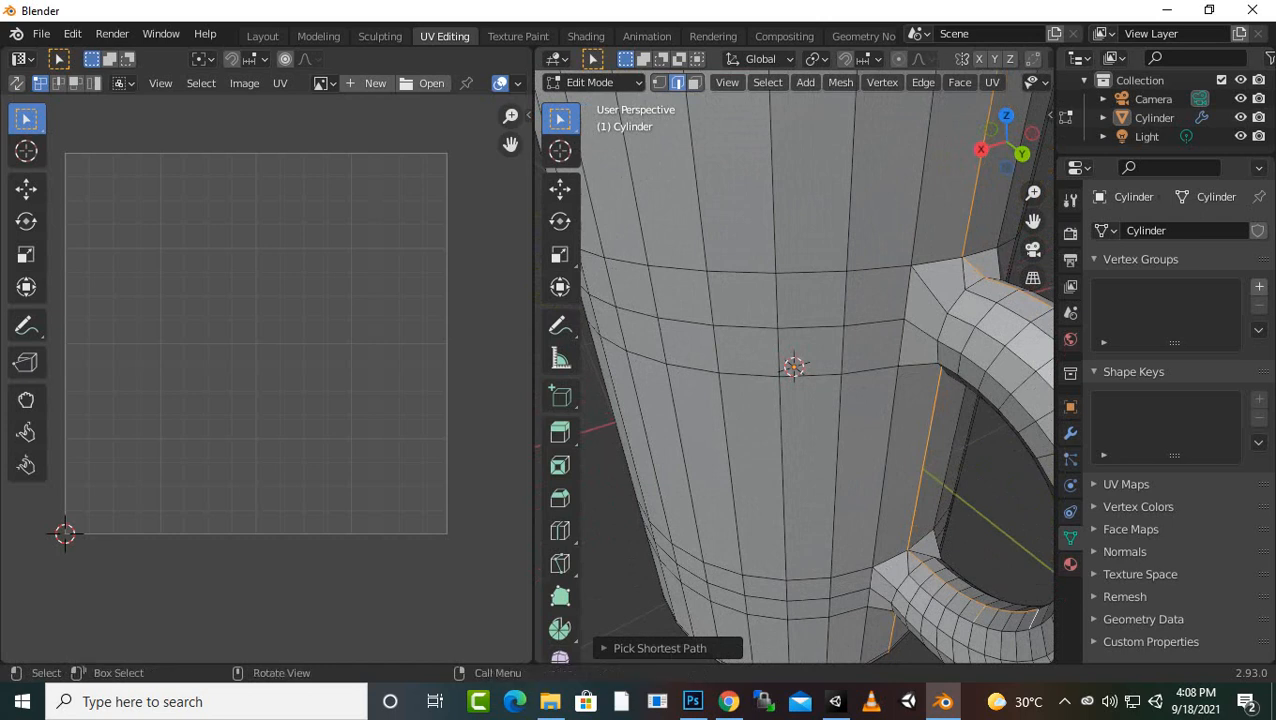
scroll(1020, 606, down, 2)
mouse_move(975, 570)
middle_down()
mouse_move(1022, 612)
mouse_move(1018, 568)
mouse_move(1046, 586)
mouse_move(960, 590)
middle_up()
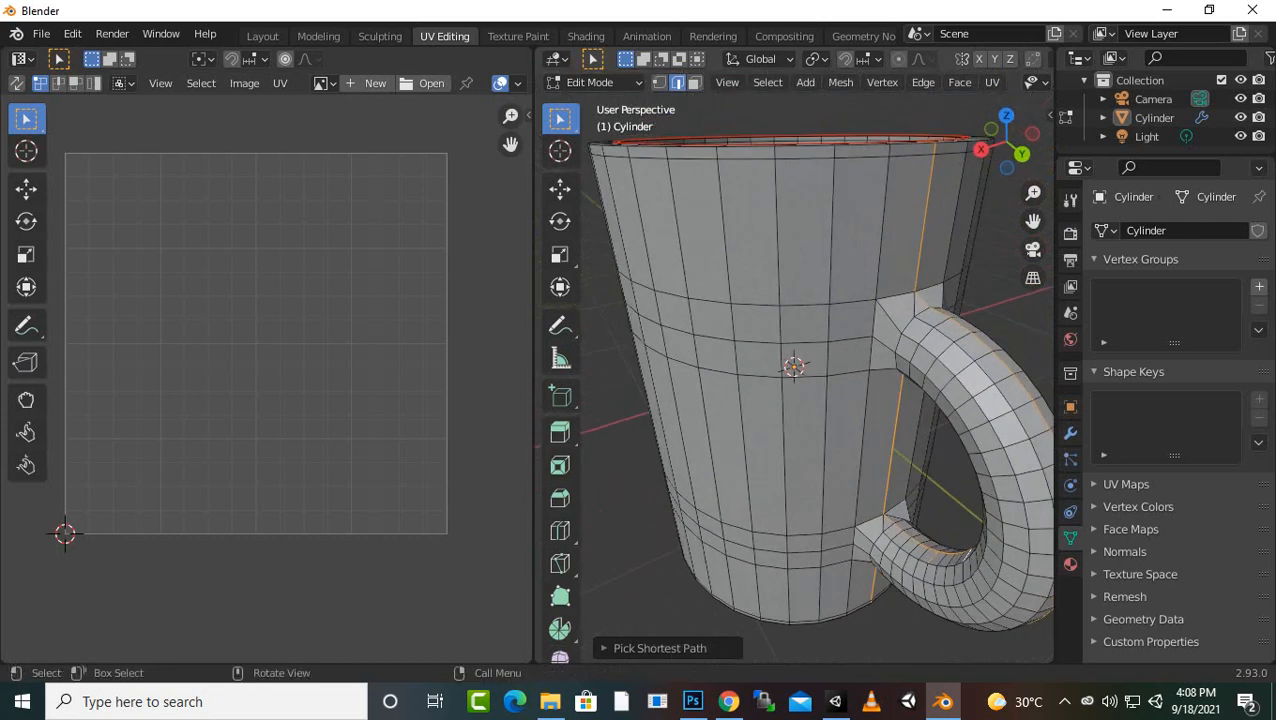
ctrl+click(945, 553)
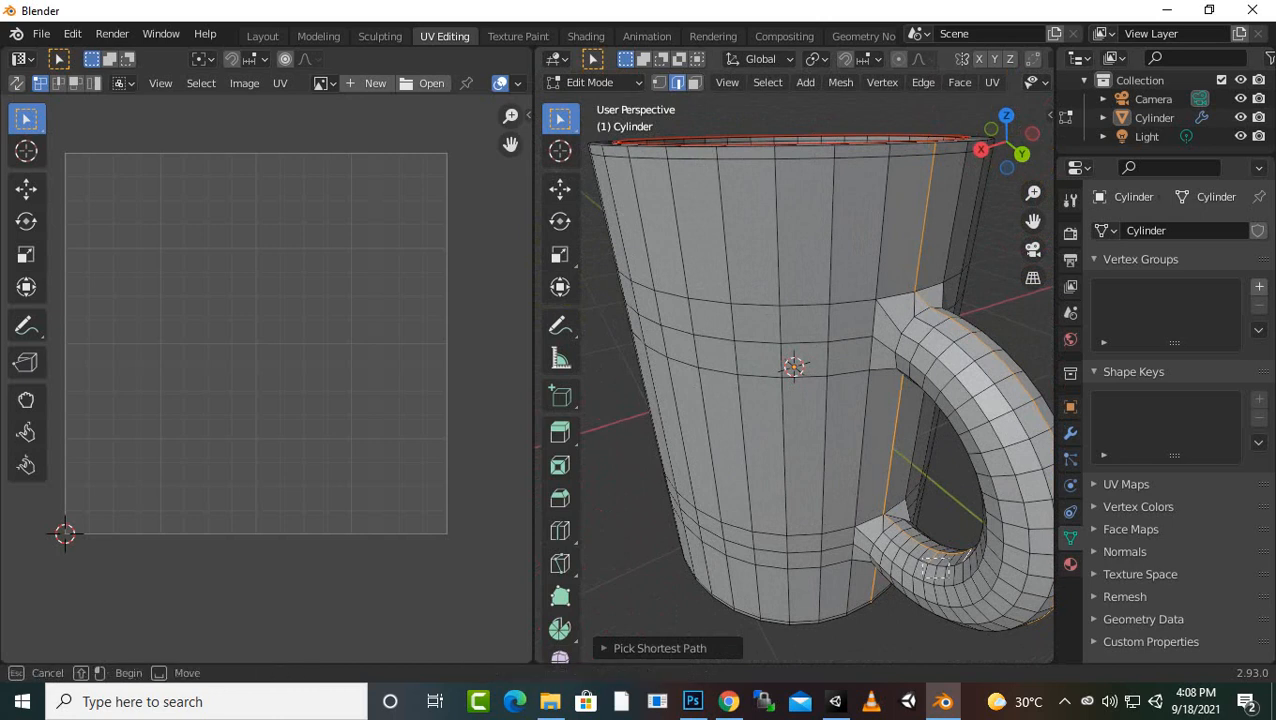
ctrl+drag(956, 560, 986, 567)
middle_drag(980, 565, 970, 460)
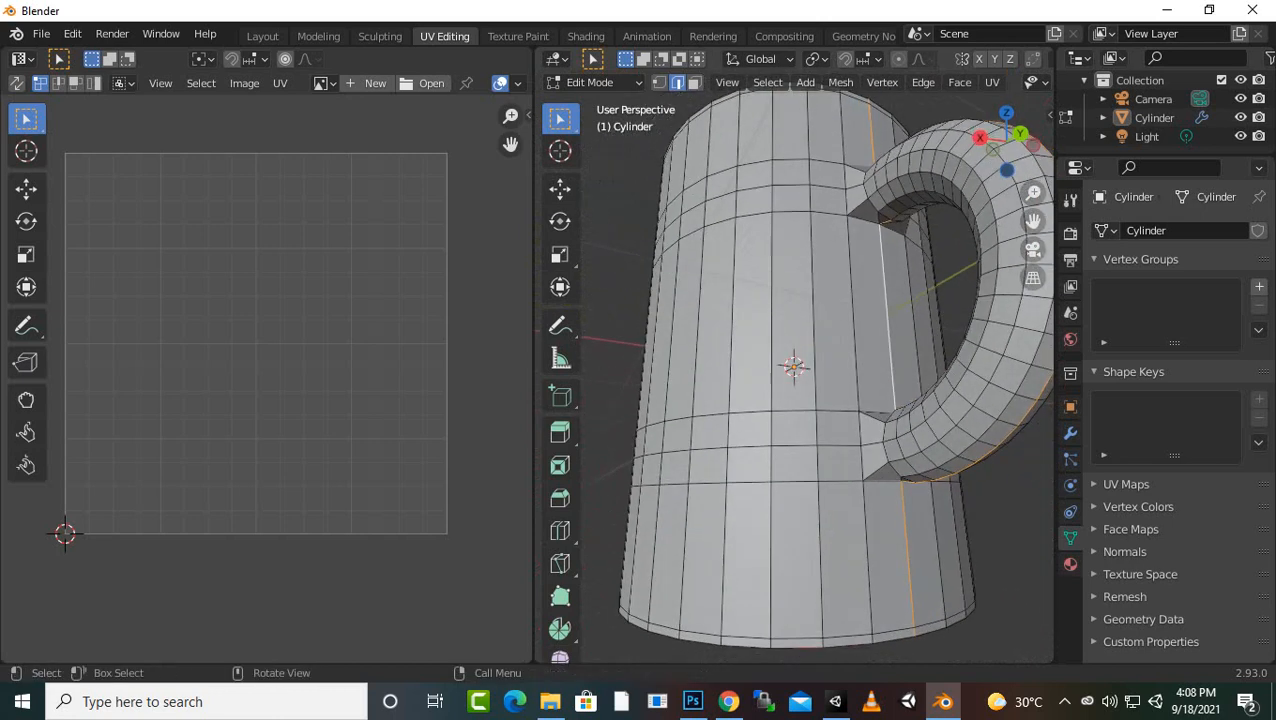
scroll(970, 460, up, 2)
ctrl+click(966, 330)
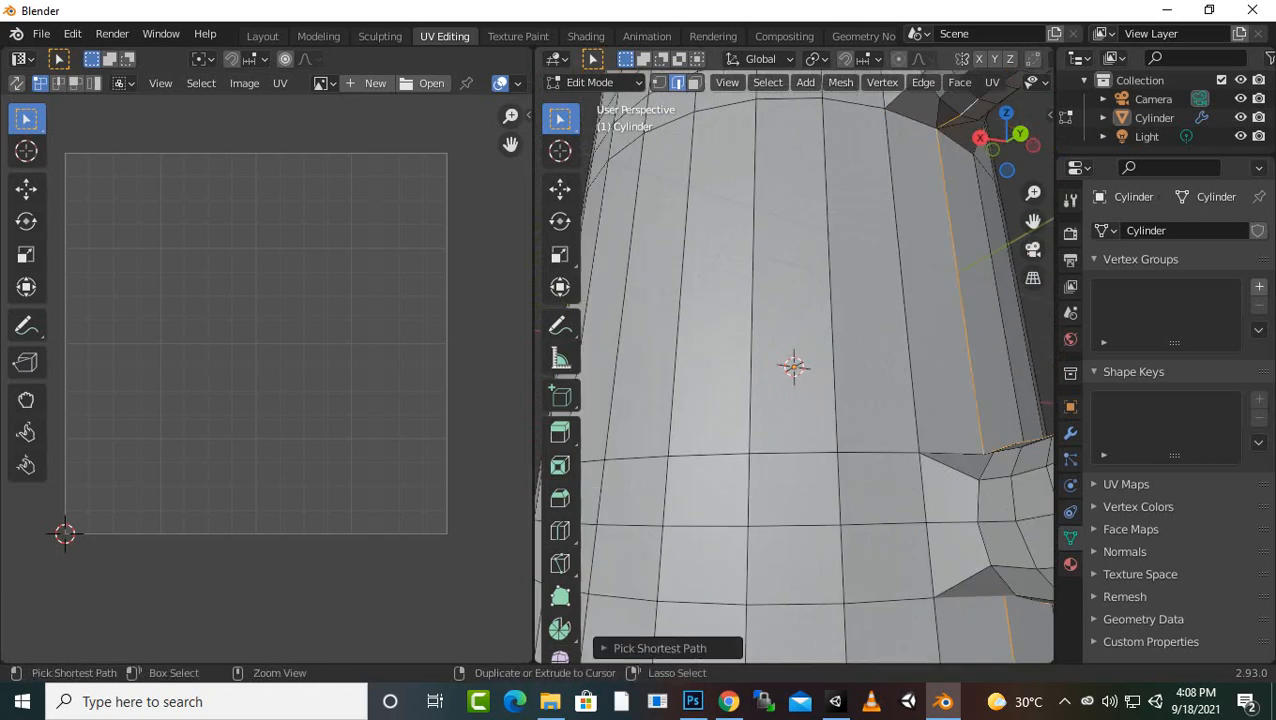
- Mark the selected edge path along the handle side of the mug as a seam
scroll(966, 330, down, 3)
scroll(966, 330, up, 3)
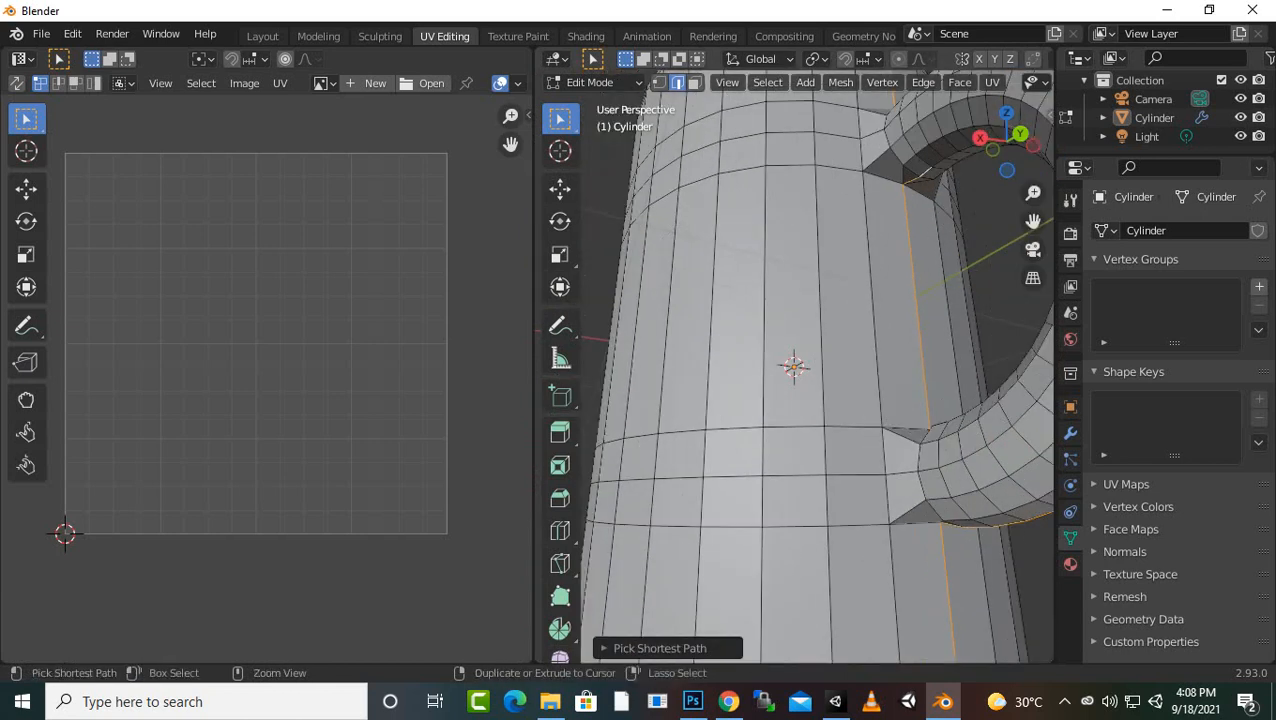
scroll(816, 366, down, 4)
middle_drag(816, 366, 930, 424)
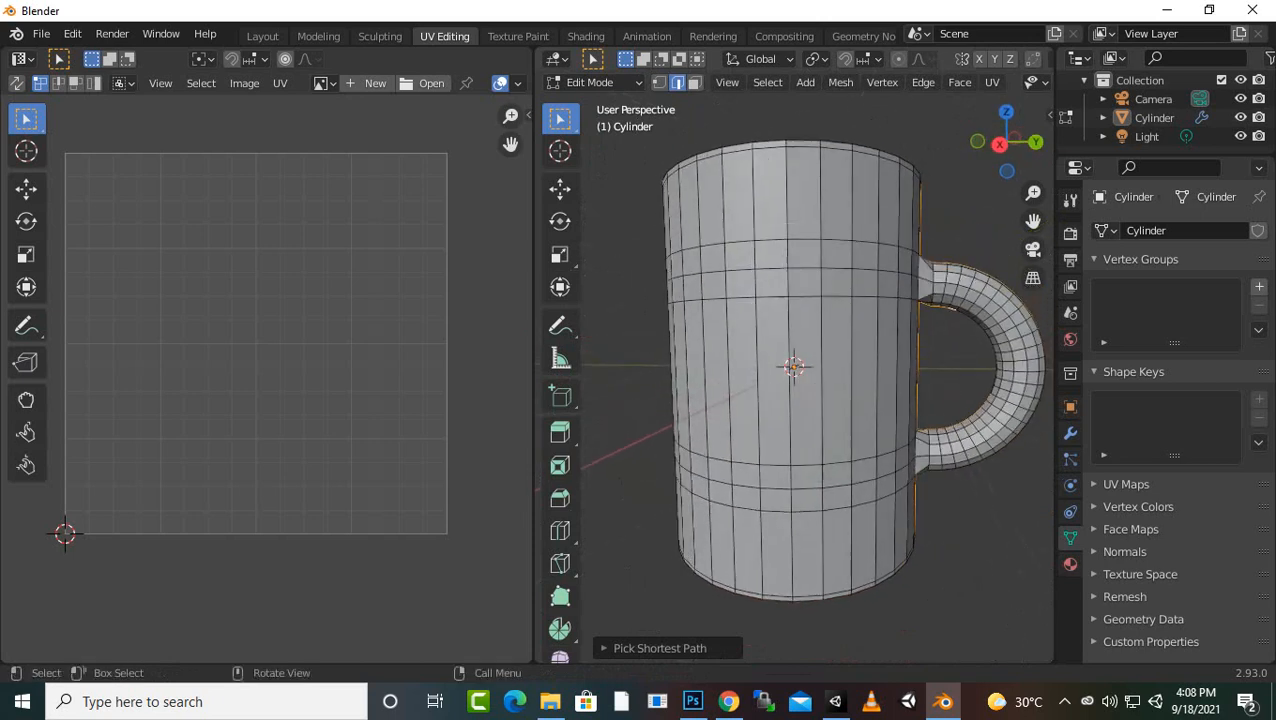
scroll(266, 378, up, 1)
scroll(816, 366, up, 2)
scroll(816, 366, down, 1)
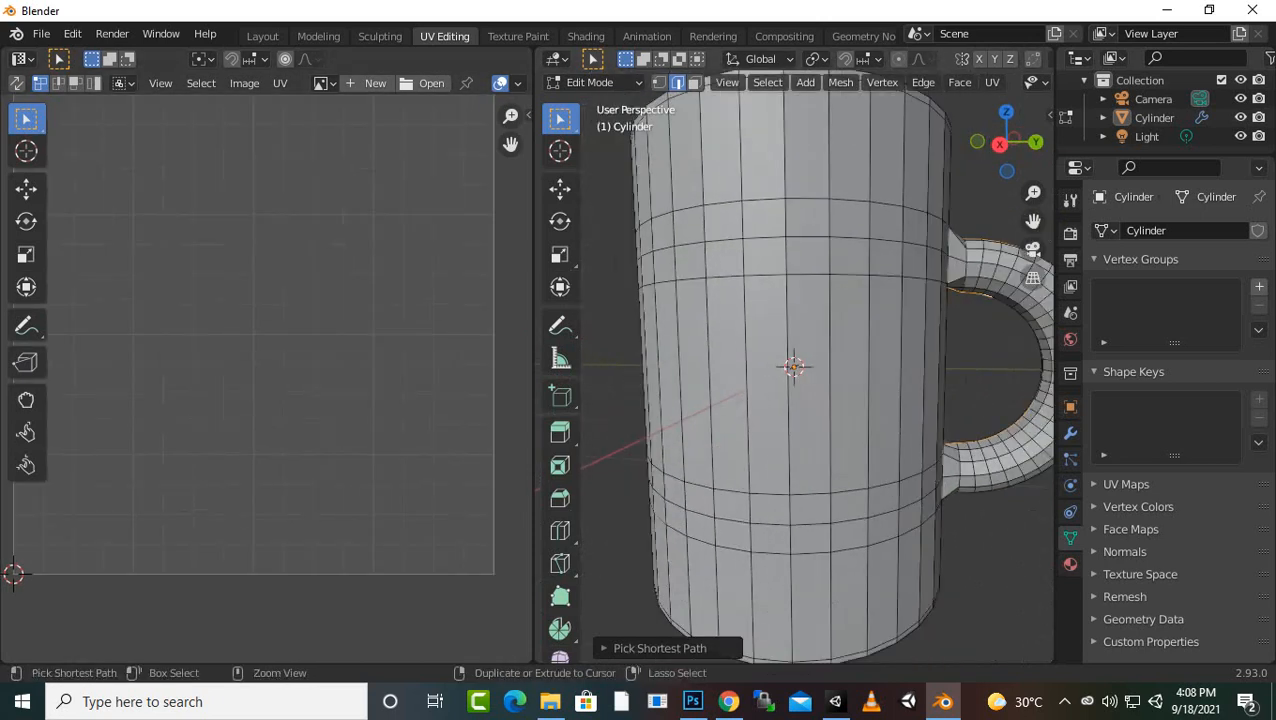
middle_drag(816, 366, 565, 396)
scroll(790, 370, down, 2)
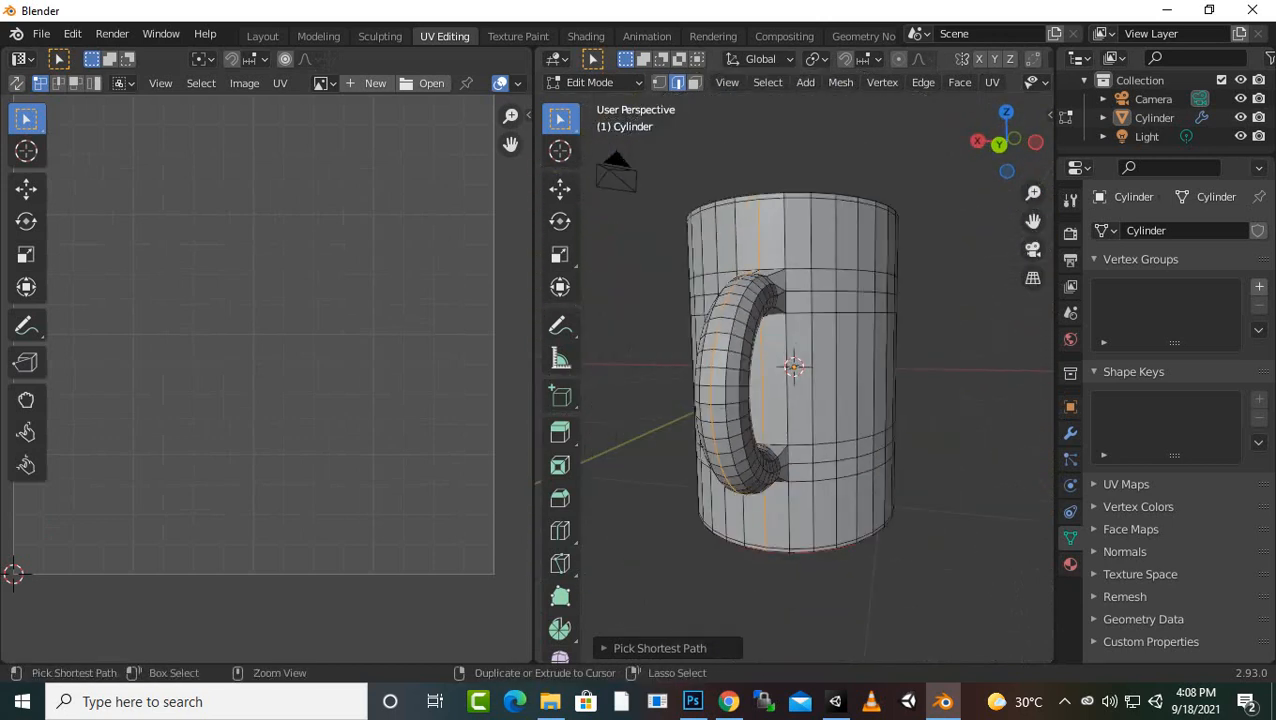
key(ctrl+e)
click(700, 398)
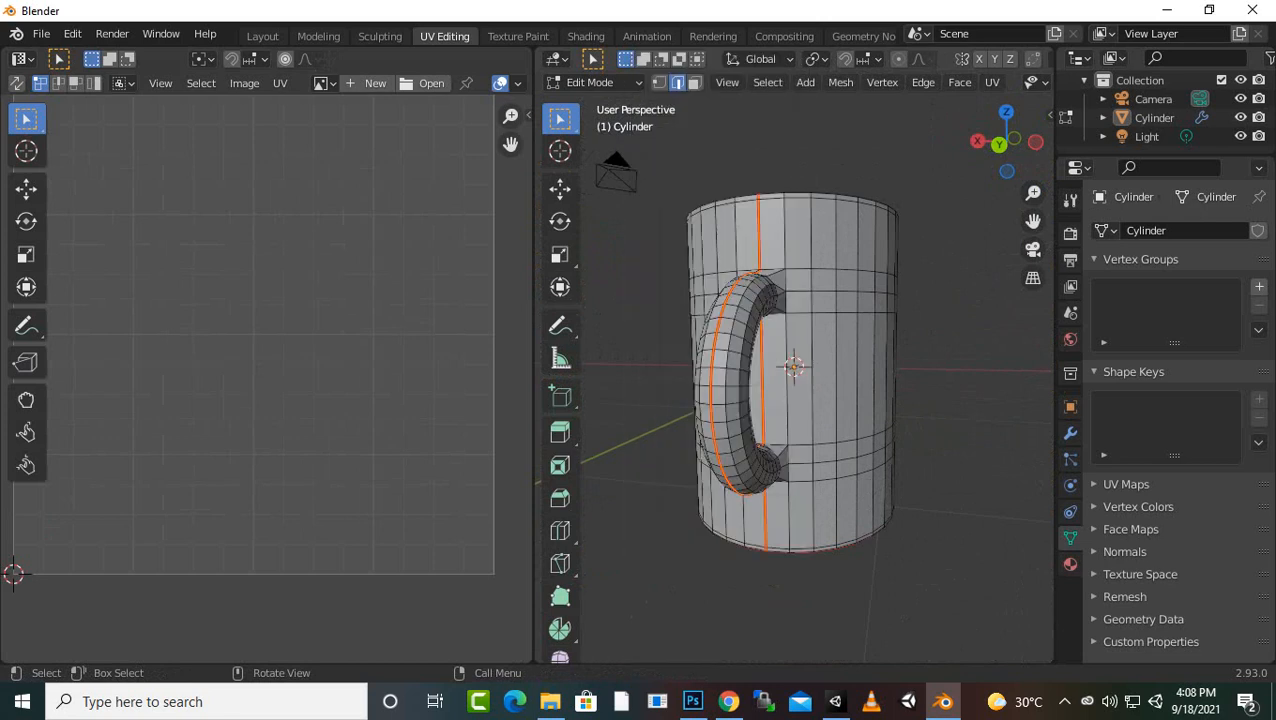
- Select the entire mesh and unwrap it with the new handle-side seam
key(a)
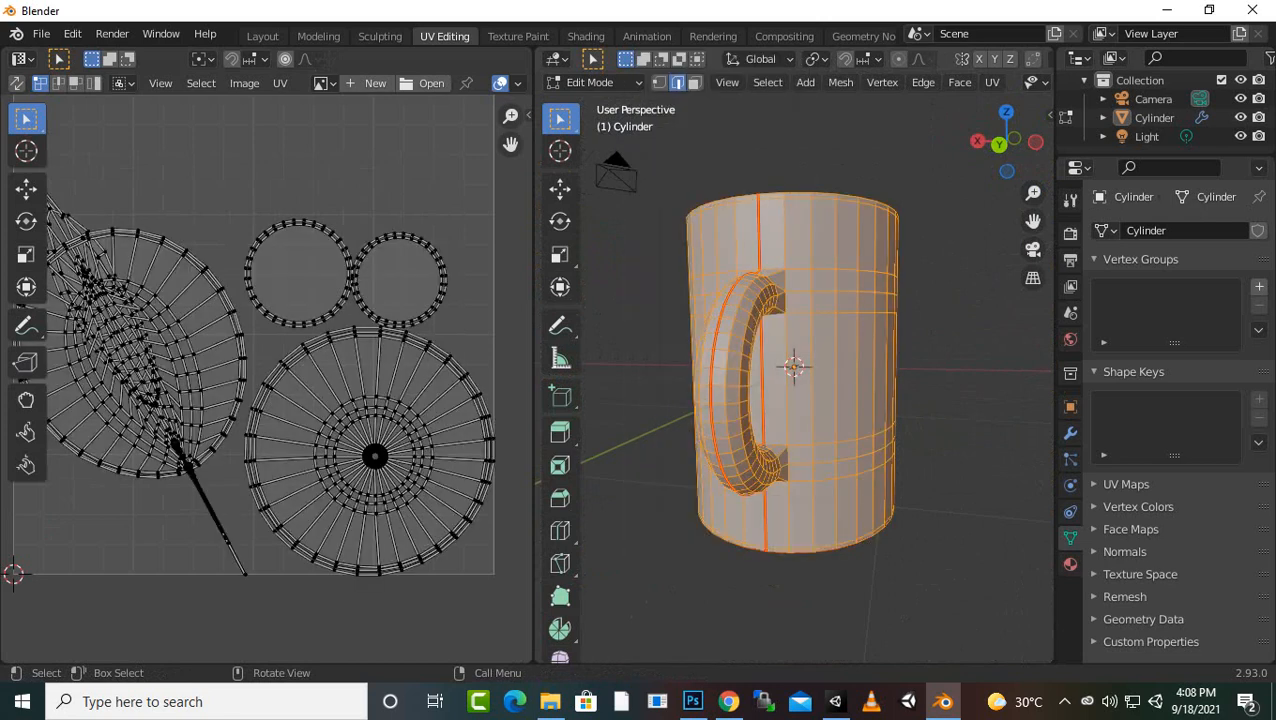
key(u)
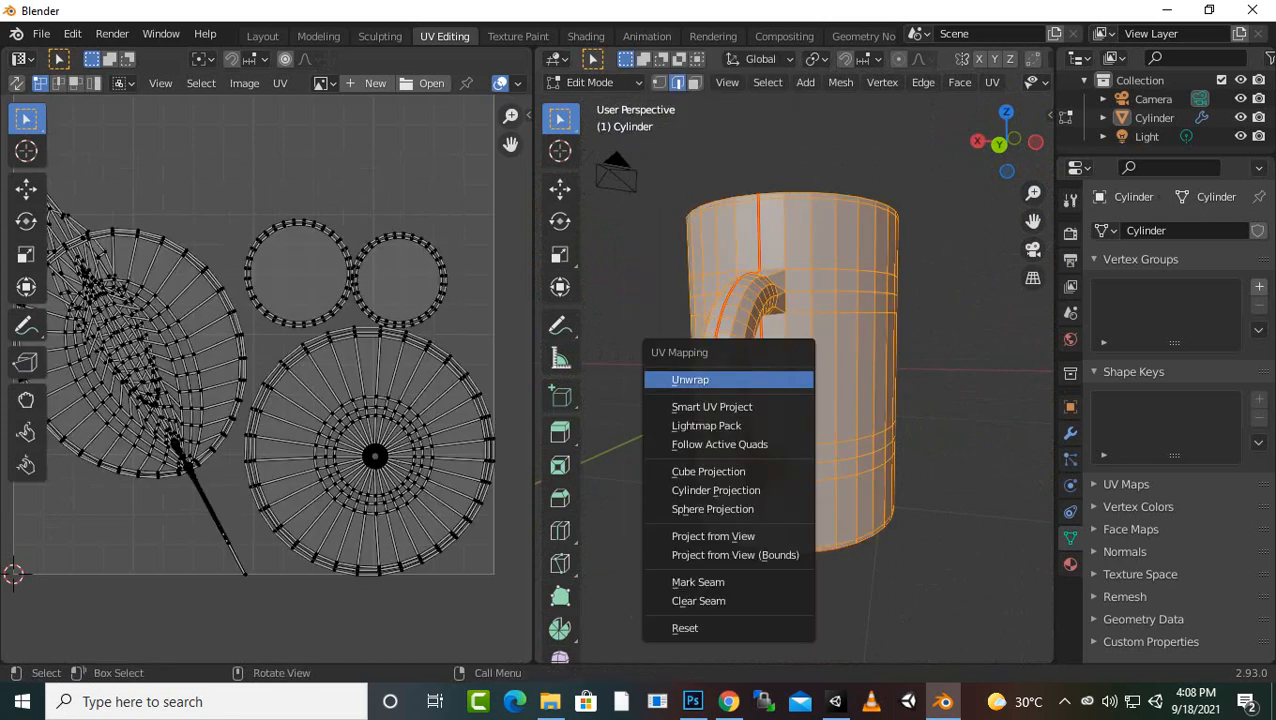
click(778, 380)
scroll(778, 380, down, 3)
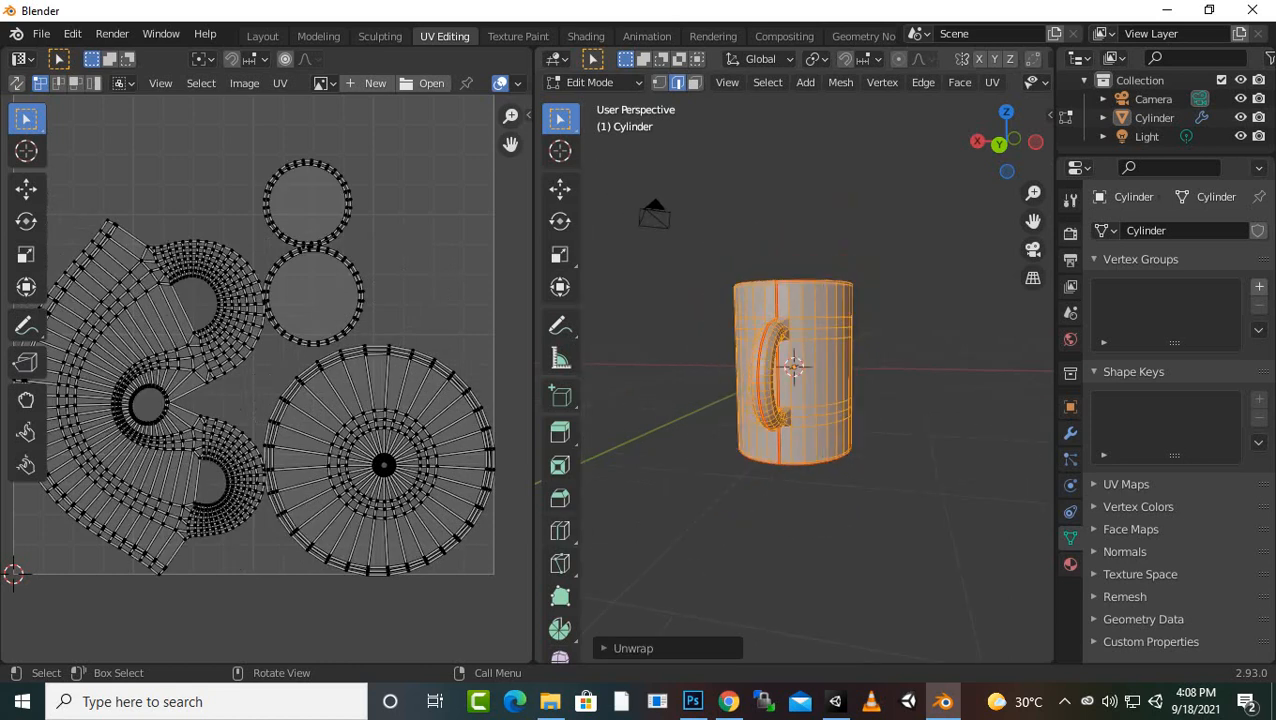
scroll(778, 380, up, 2)
middle_drag(700, 400, 798, 400)
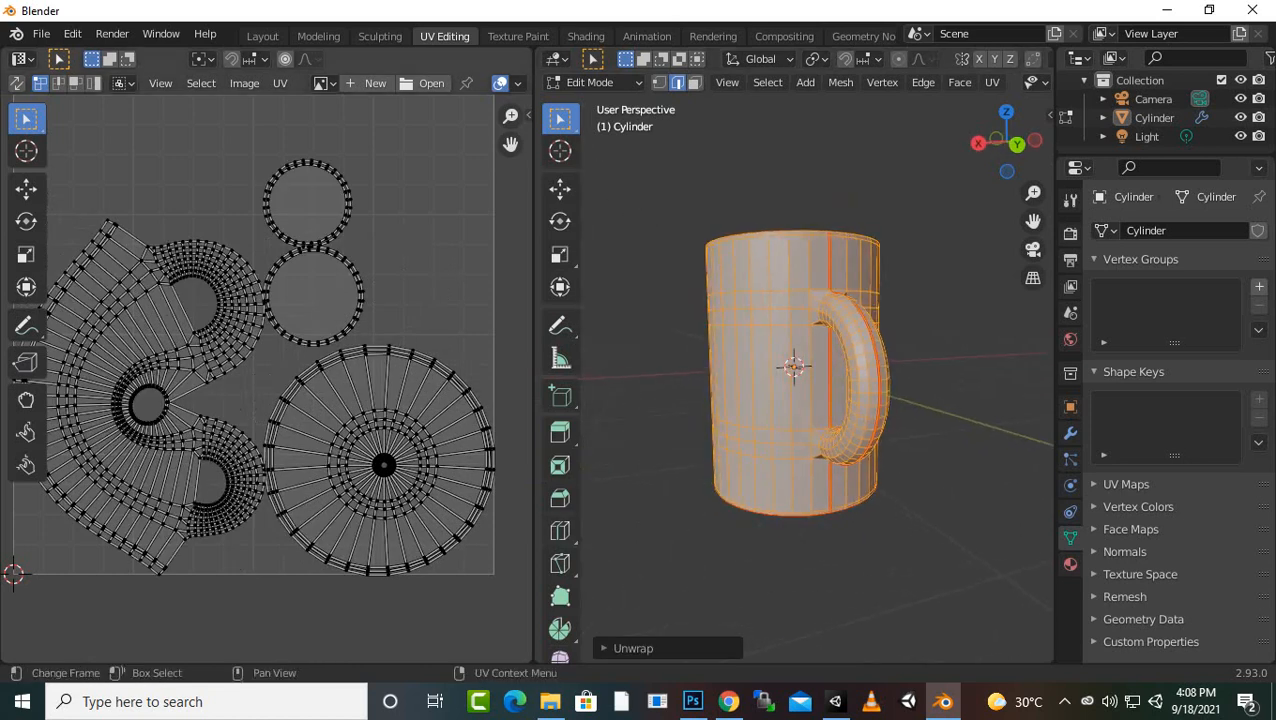
scroll(266, 379, down, 1)
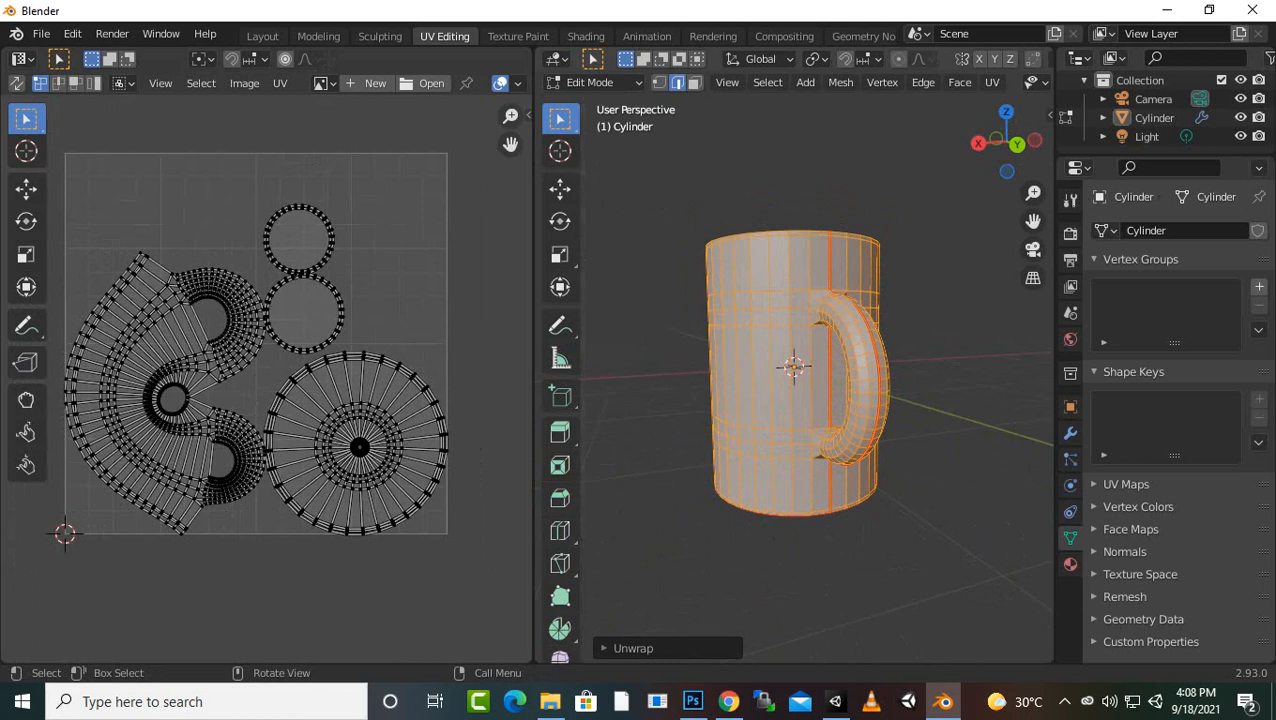
- Clear the selection and select the vertical edge line on the wall opposite the handle, from rim to base
middle_drag(800, 400, 870, 560)
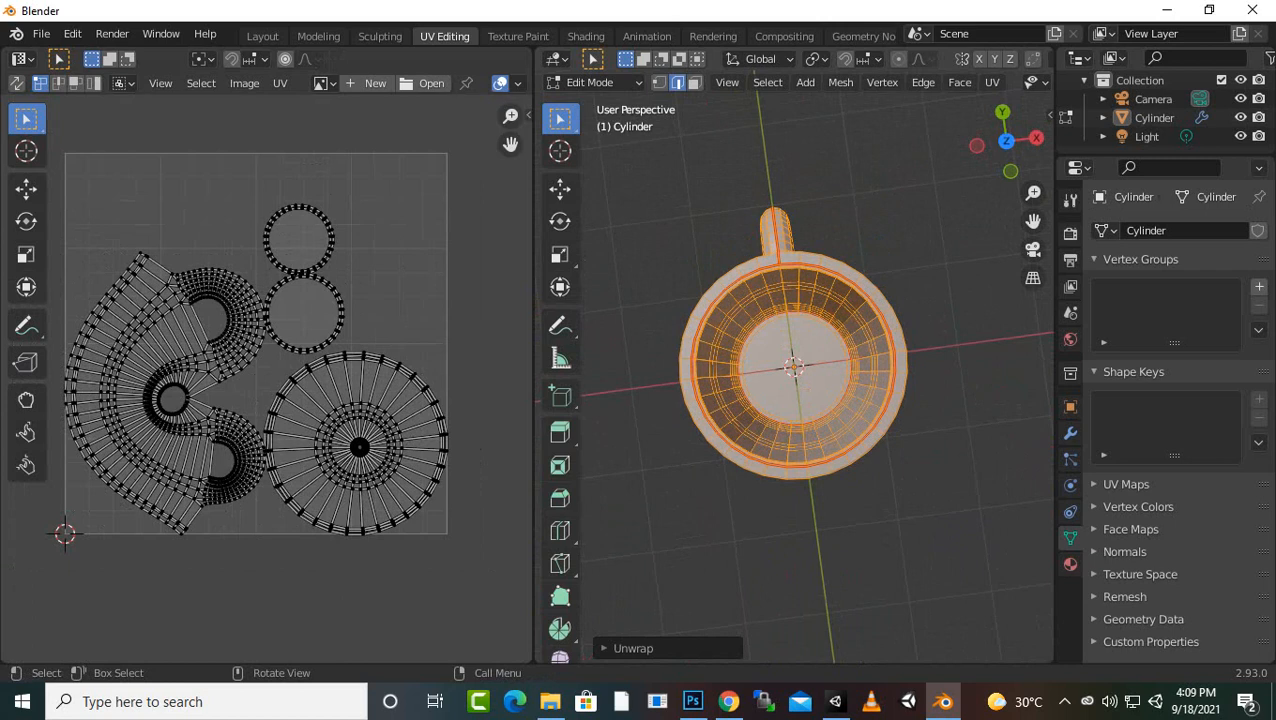
key(alt+a)
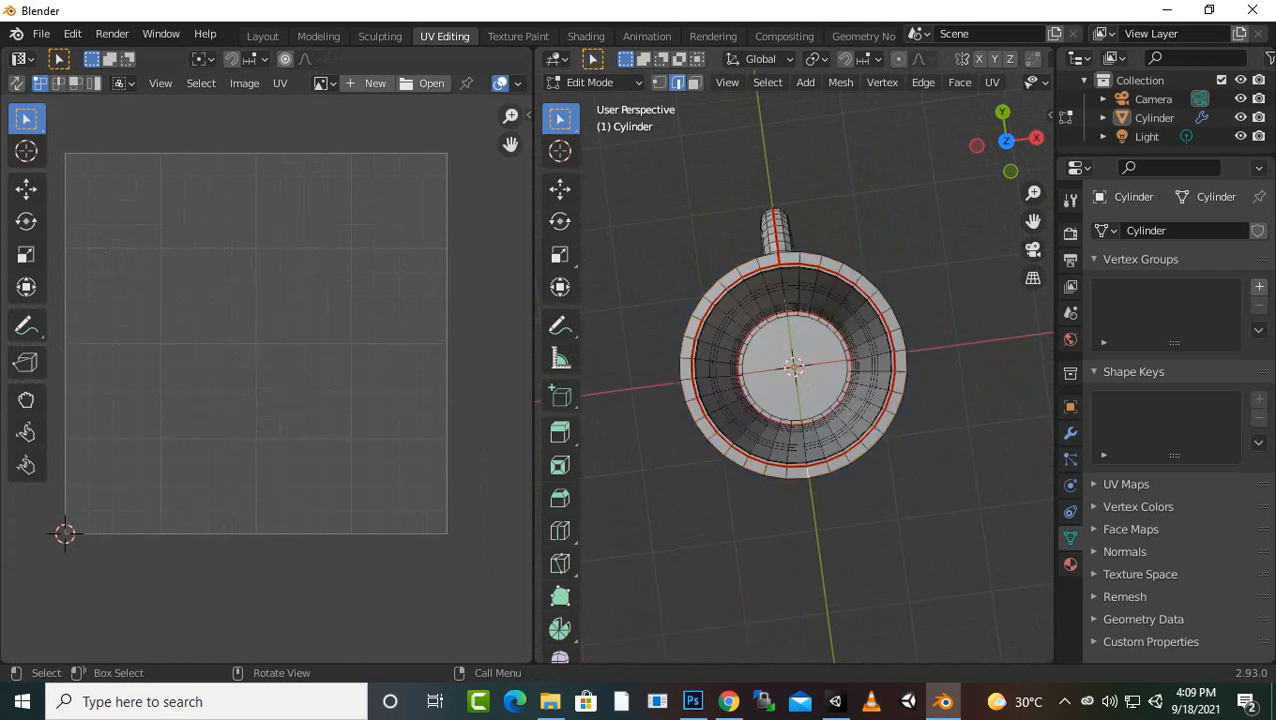
middle_drag(808, 472, 795, 400)
scroll(795, 360, up, 2)
scroll(795, 362, down, 1)
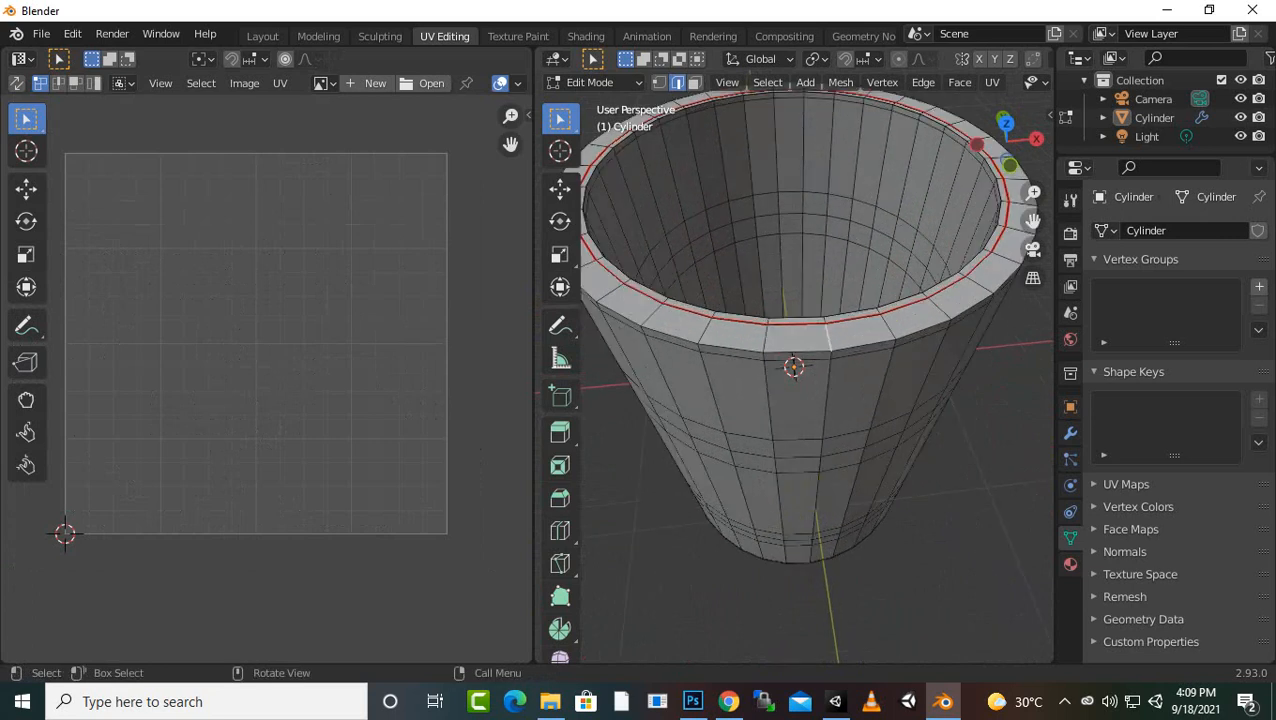
middle_drag(795, 362, 795, 335)
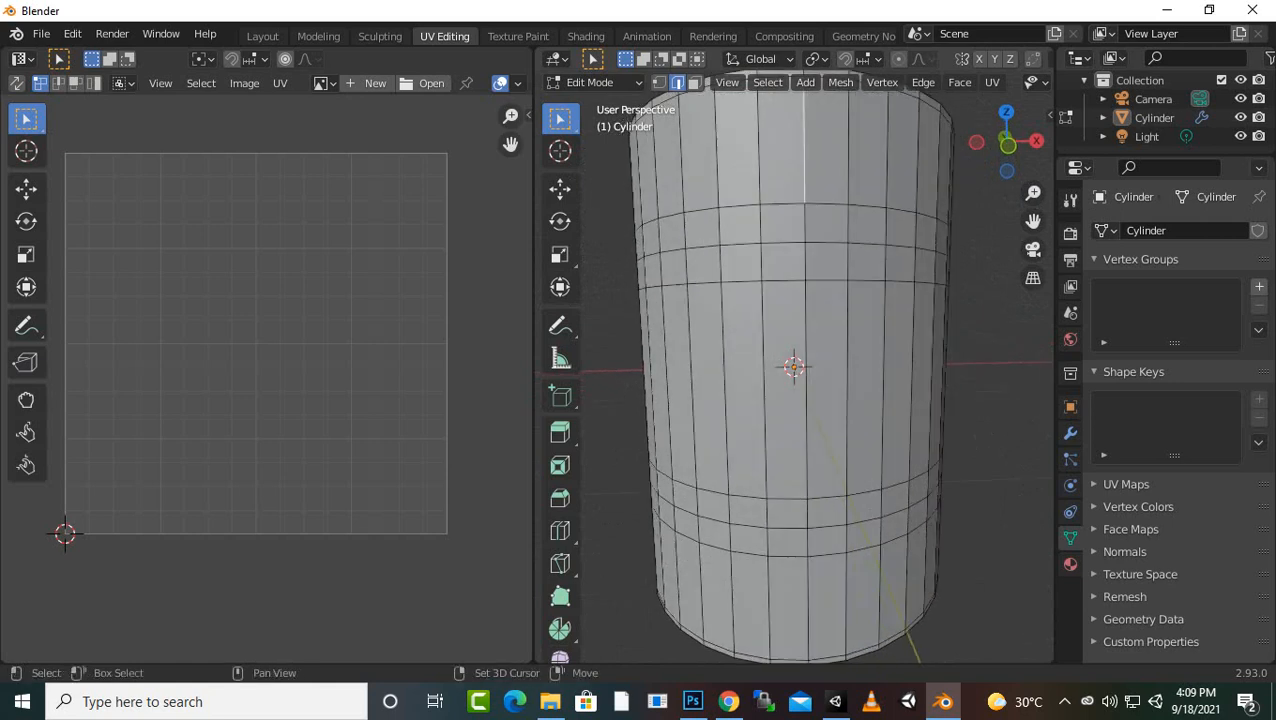
ctrl+click(806, 400)
middle_drag(806, 400, 803, 238)
ctrl+click(818, 396)
scroll(818, 396, up, 3)
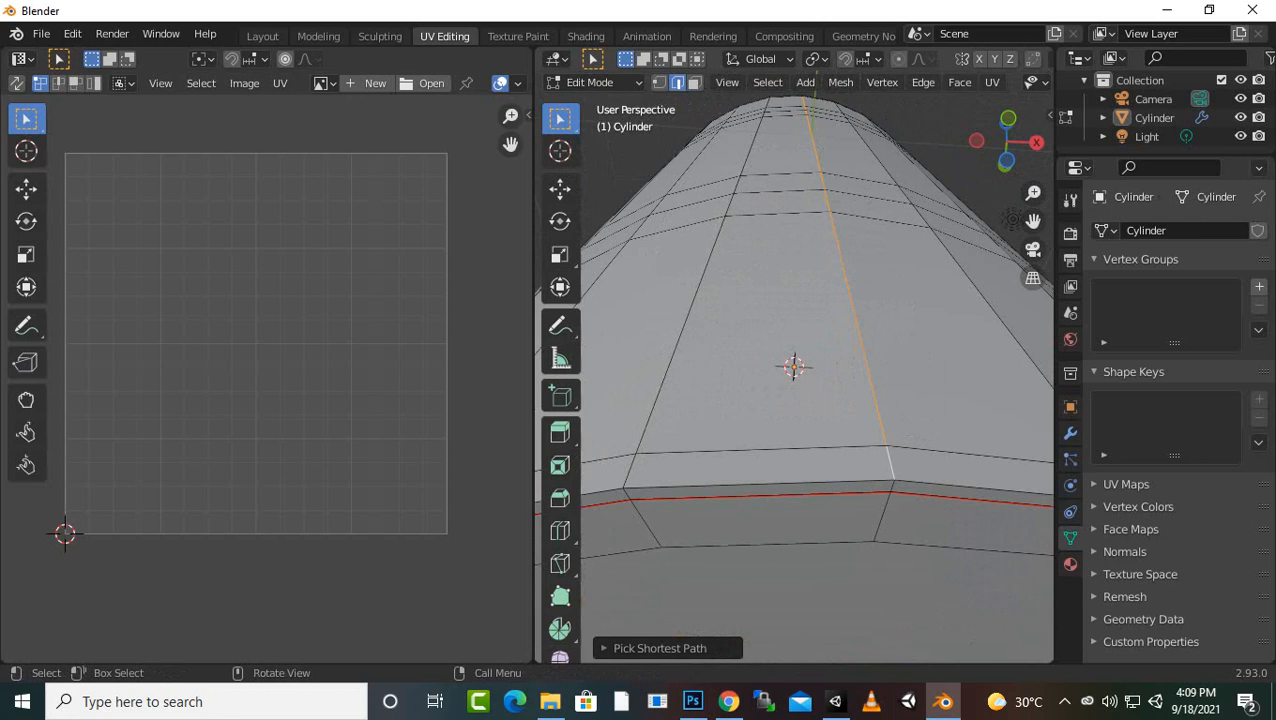
- Mark the selected vertical edge line opposite the handle as a seam
scroll(890, 464, down, 5)
middle_drag(890, 464, 880, 200)
middle_drag(922, 82, 909, 74)
middle_drag(880, 320, 803, 284)
scroll(860, 266, up, 1)
scroll(803, 284, down, 2)
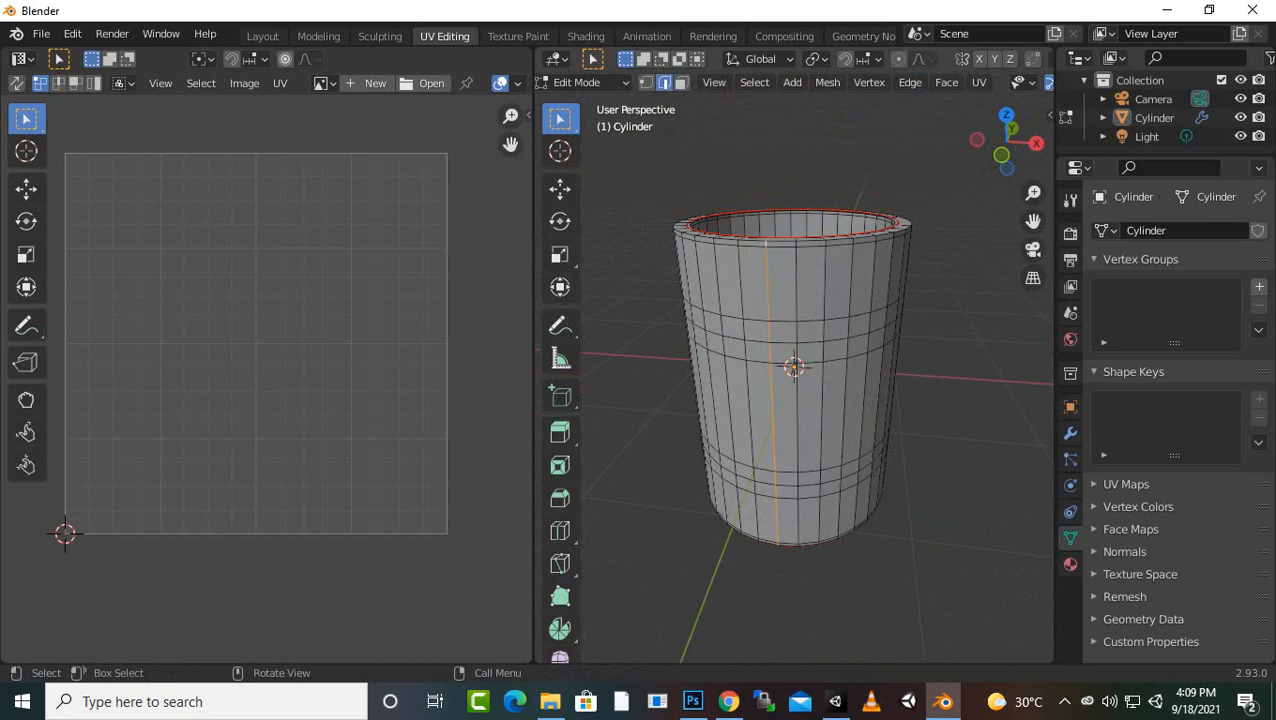
key(ctrl+e)
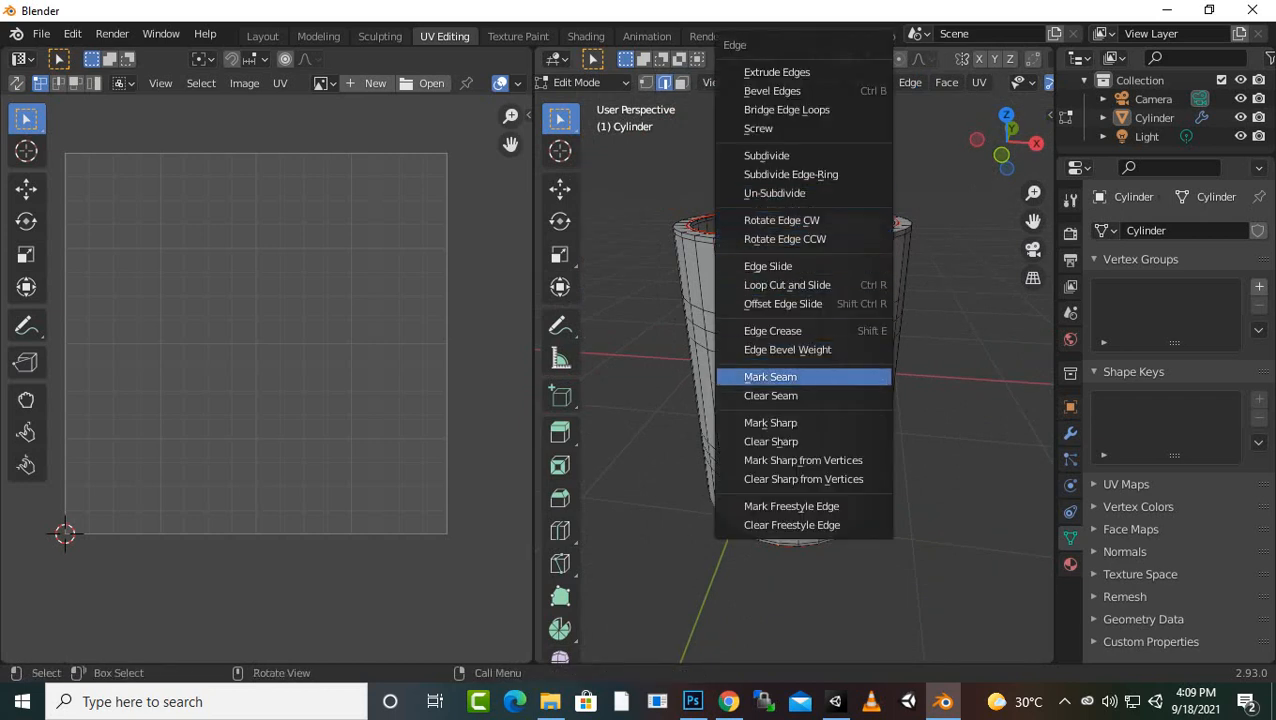
key(Return)
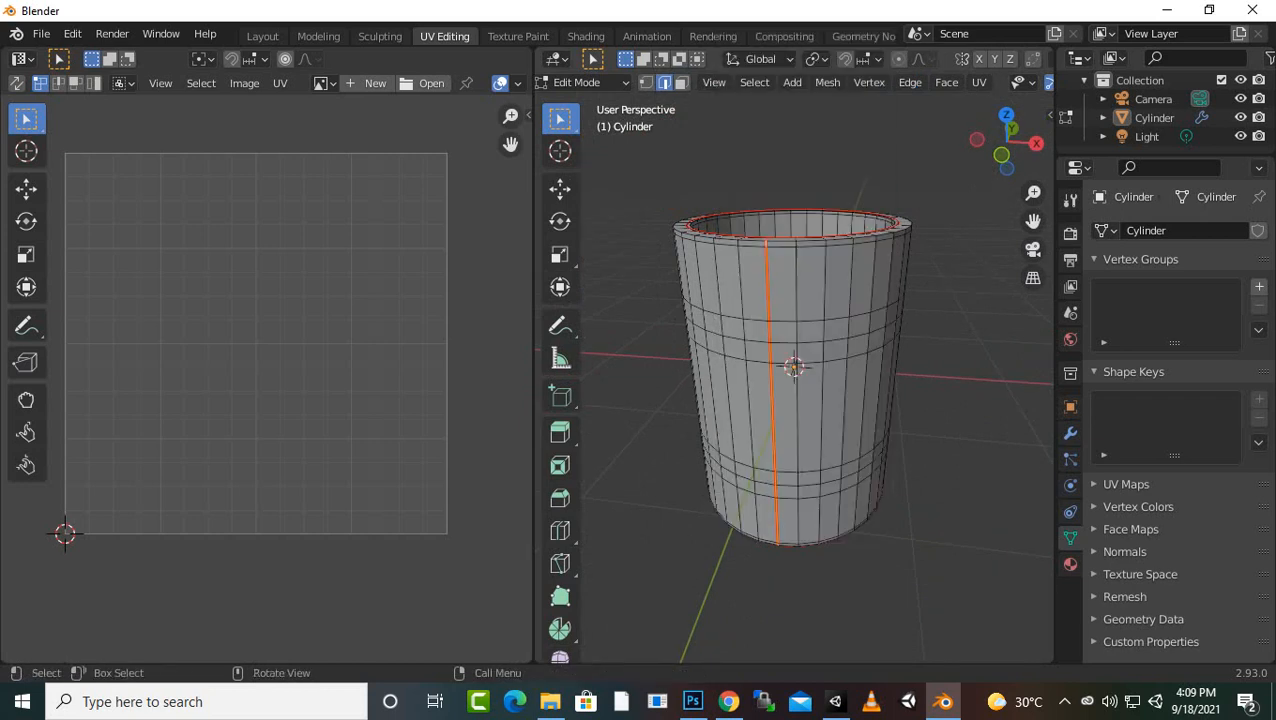
- Select the entire mesh and unwrap it again with the seam opposite the handle
key(a)
key(u)
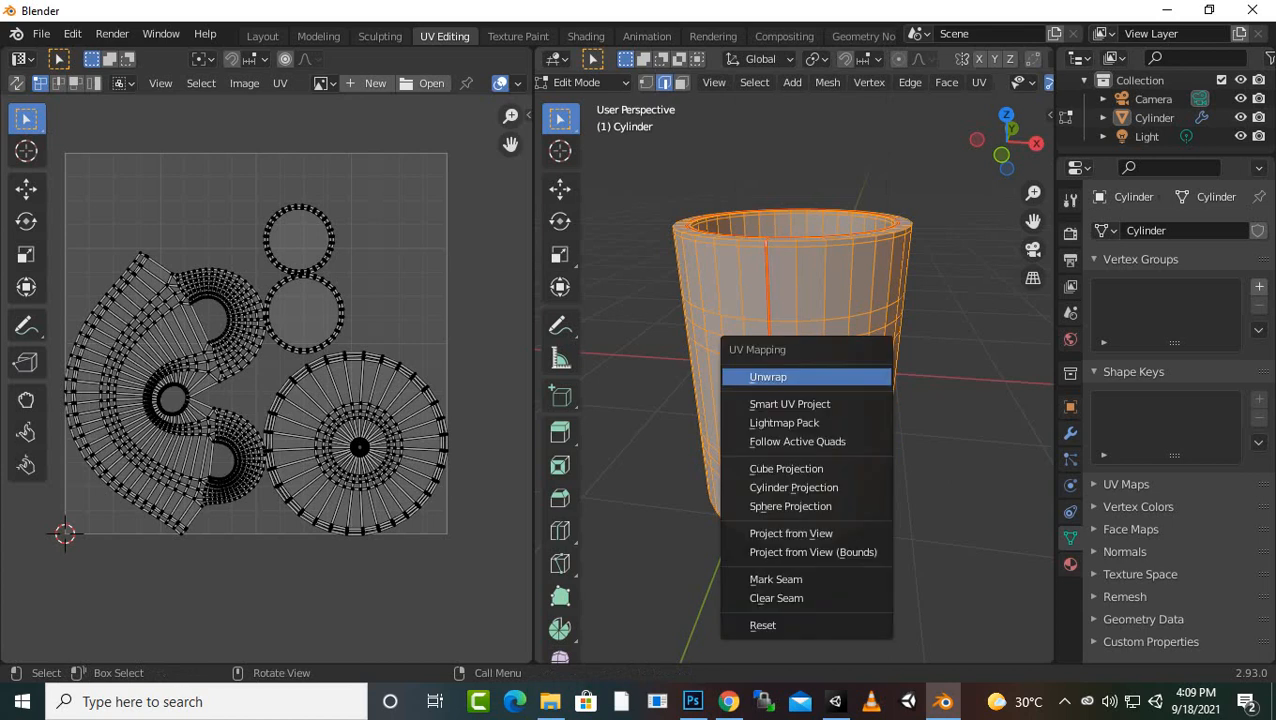
key(Return)
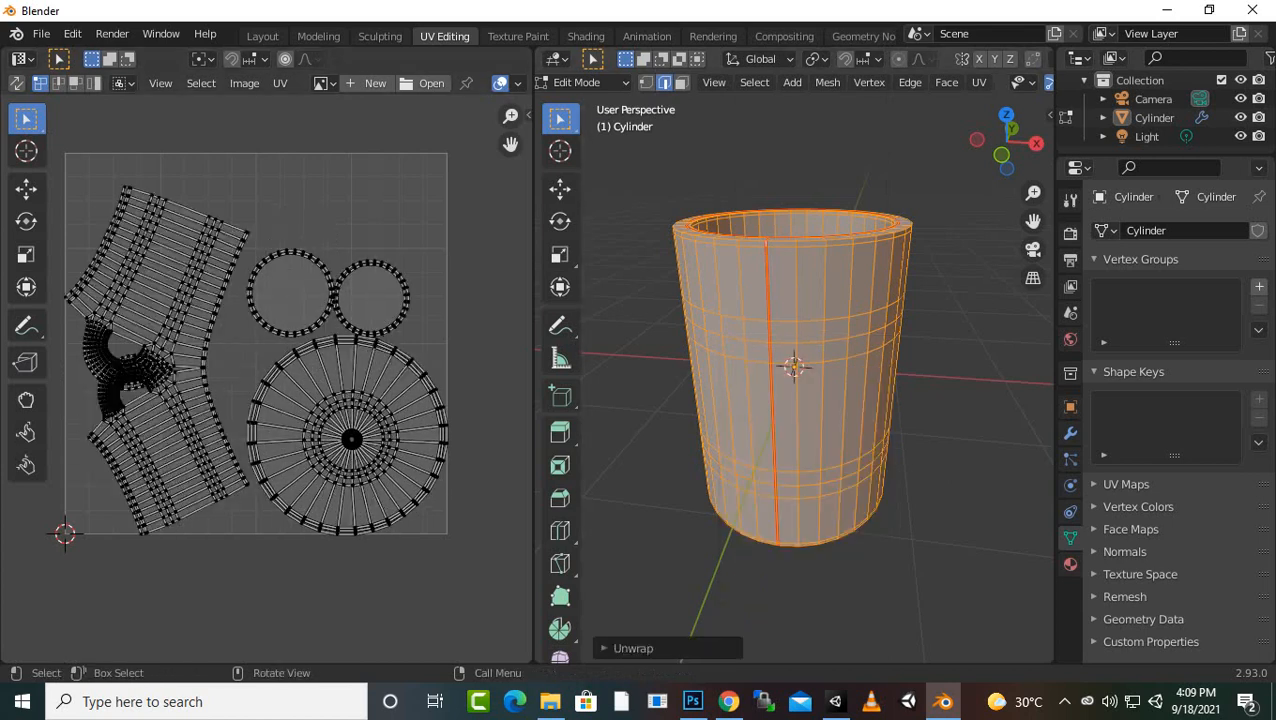
scroll(794, 376, down, 2)
mouse_move(794, 376)
middle_down()
mouse_move(876, 398)
mouse_move(797, 352)
middle_up()
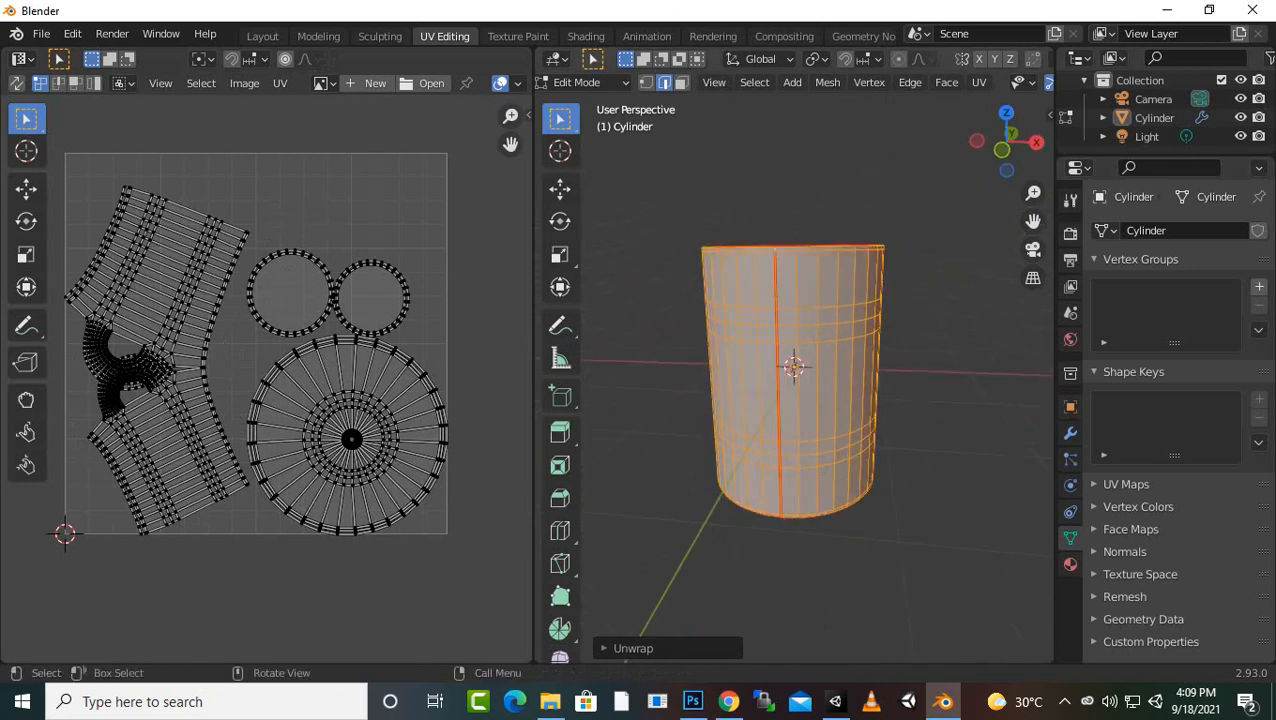
middle_drag(900, 352, 790, 352)
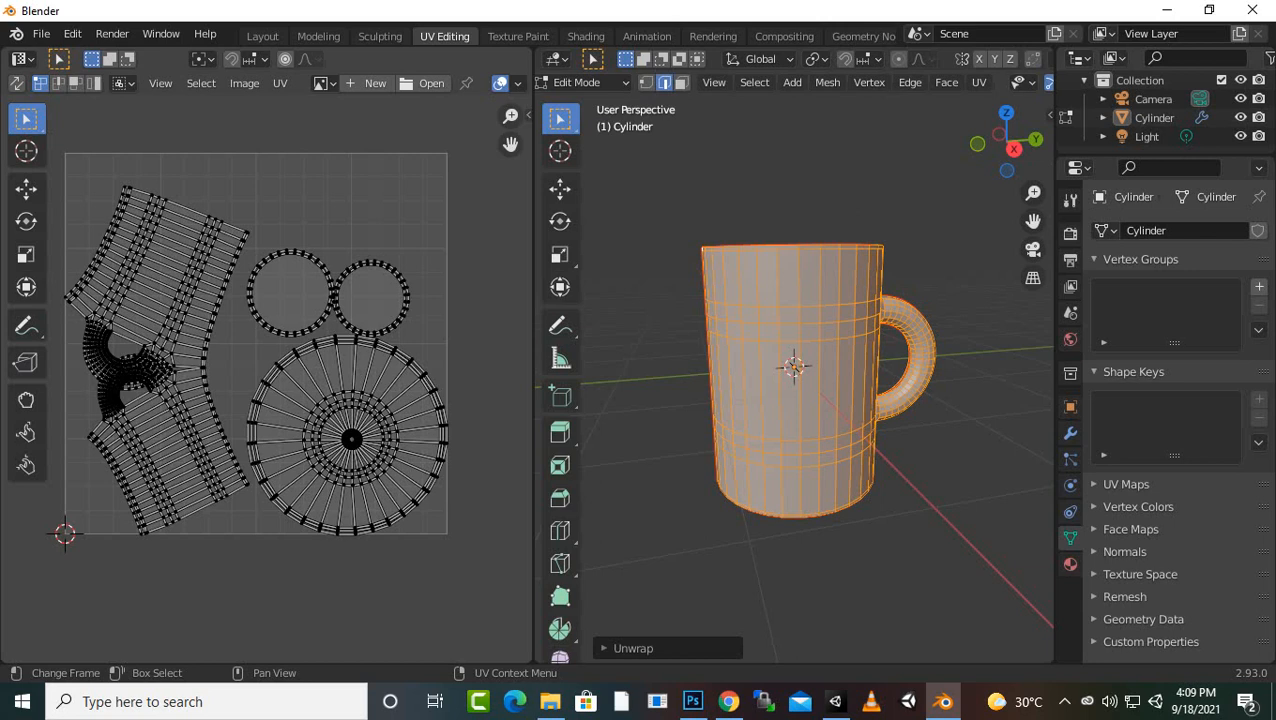
- Select the linked UV island of the mug's outer wall and handle, and examine the seam at the handle's lower joint
click(206, 482)
key(l)
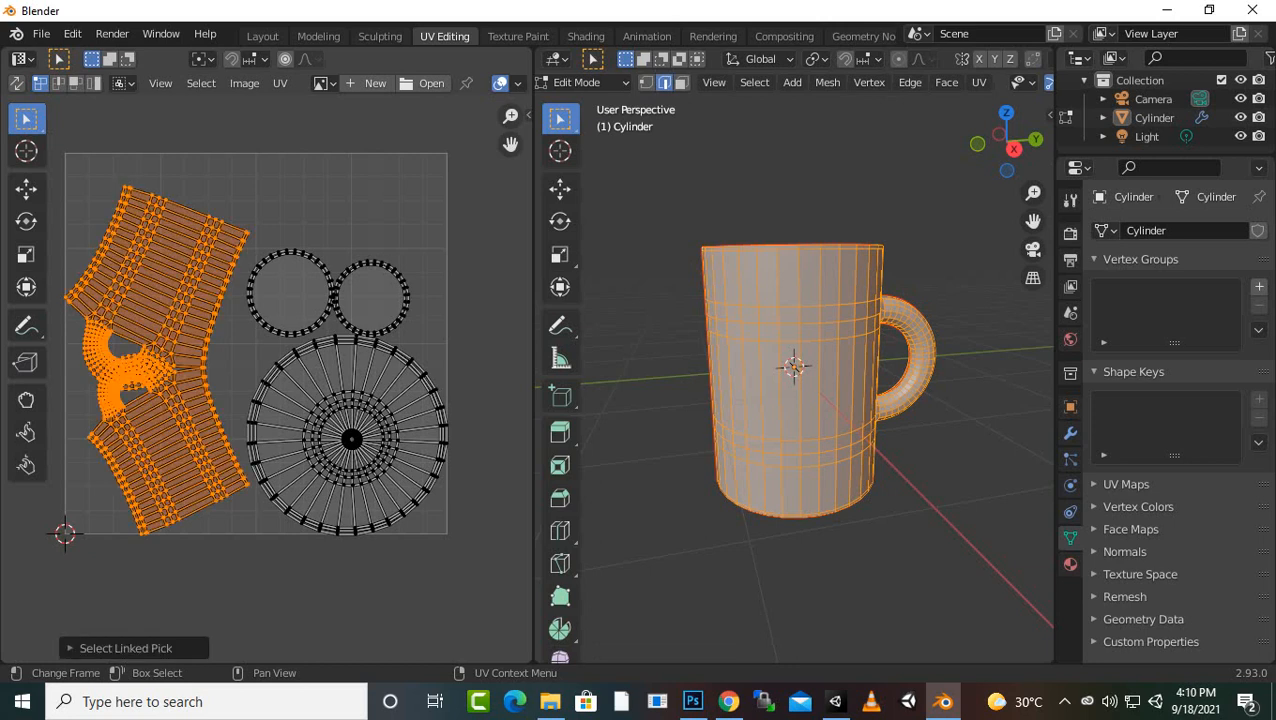
middle_drag(142, 453, 264, 377)
scroll(264, 377, up, 3)
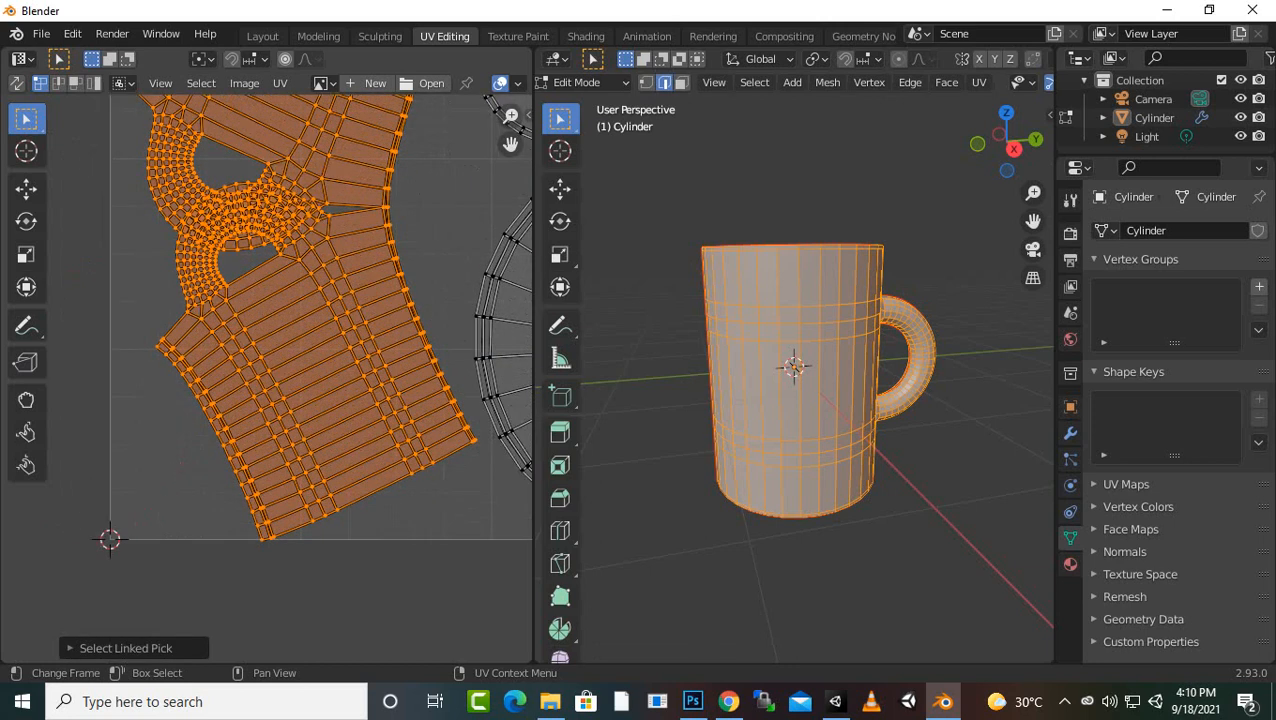
middle_drag(880, 420, 590, 433)
scroll(651, 366, up, 5)
scroll(590, 433, up, 4)
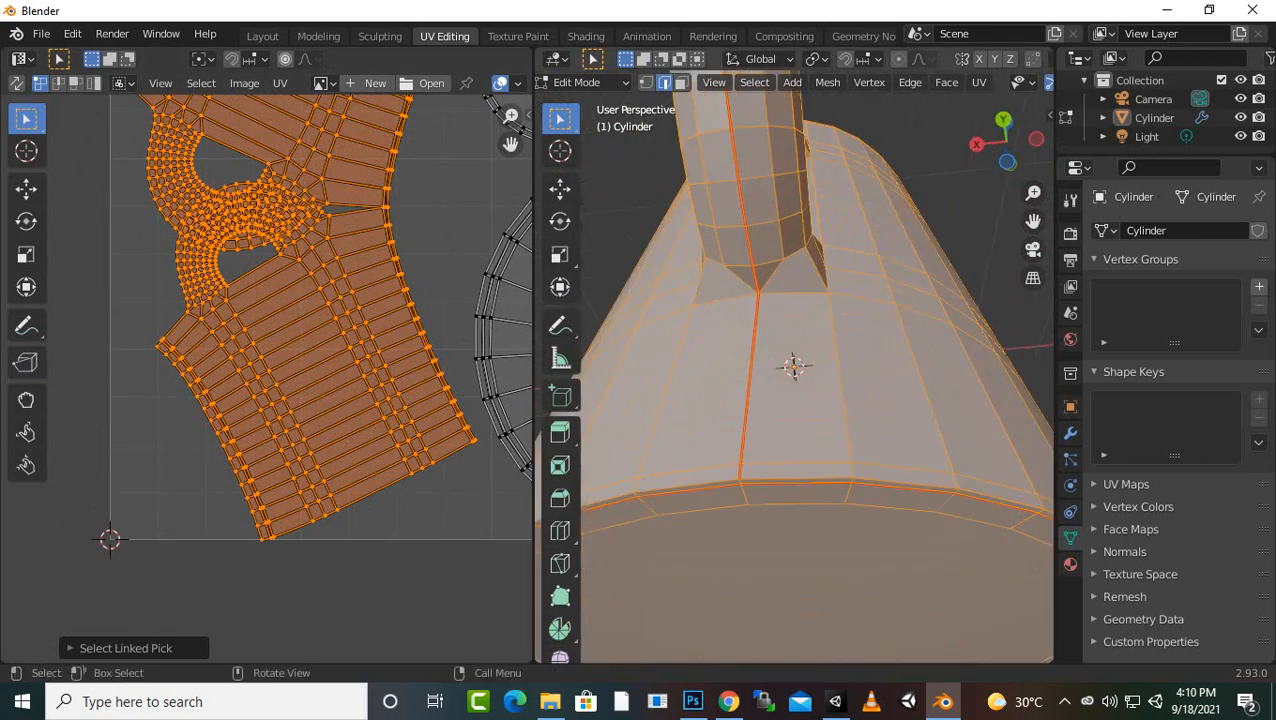
- Clear the selection and pick the short edge across the base bevel in line with the handle seam
scroll(794, 366, up, 1)
scroll(794, 366, down, 1)
middle_drag(794, 366, 796, 312)
scroll(794, 366, up, 3)
middle_drag(794, 366, 810, 412)
key(ctrl)
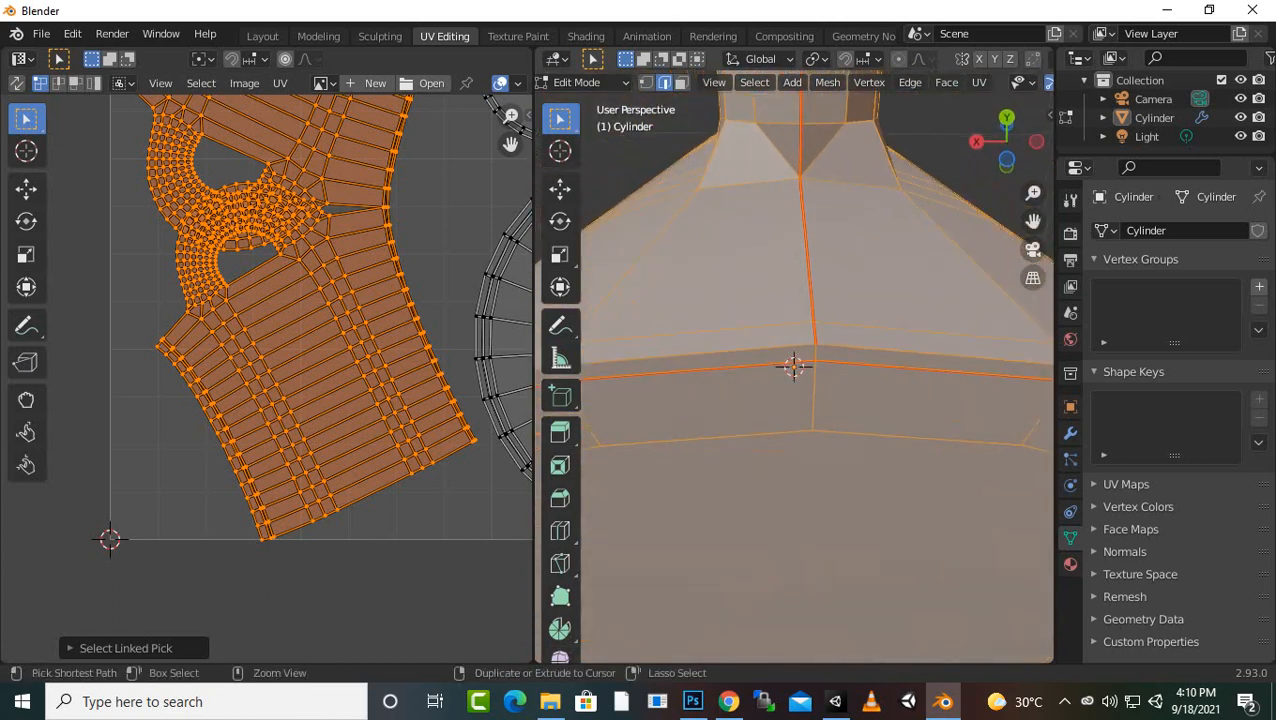
key(alt+a)
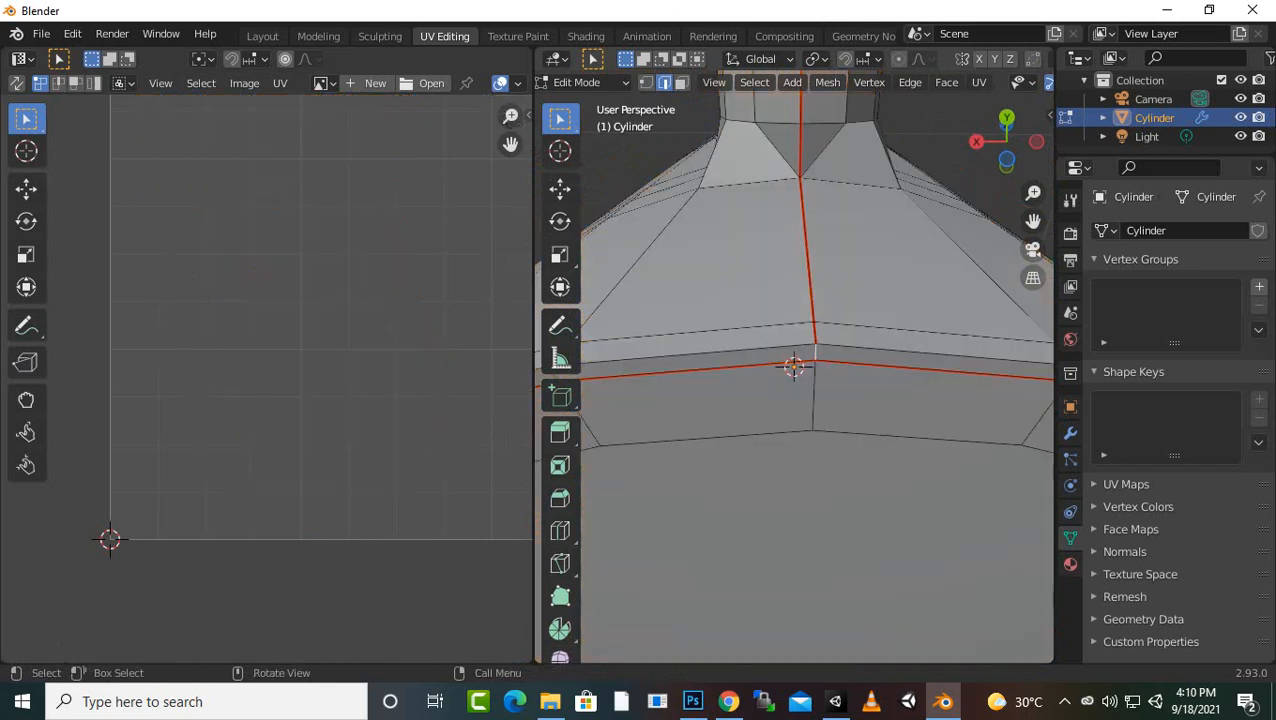
key(shift)
shift+click(813, 395)
- Add the short base bevel edge in line with the seam opposite the handle to the selection
scroll(813, 395, down, 8)
middle_drag(813, 395, 832, 205)
scroll(832, 205, up, 5)
scroll(794, 370, up, 3)
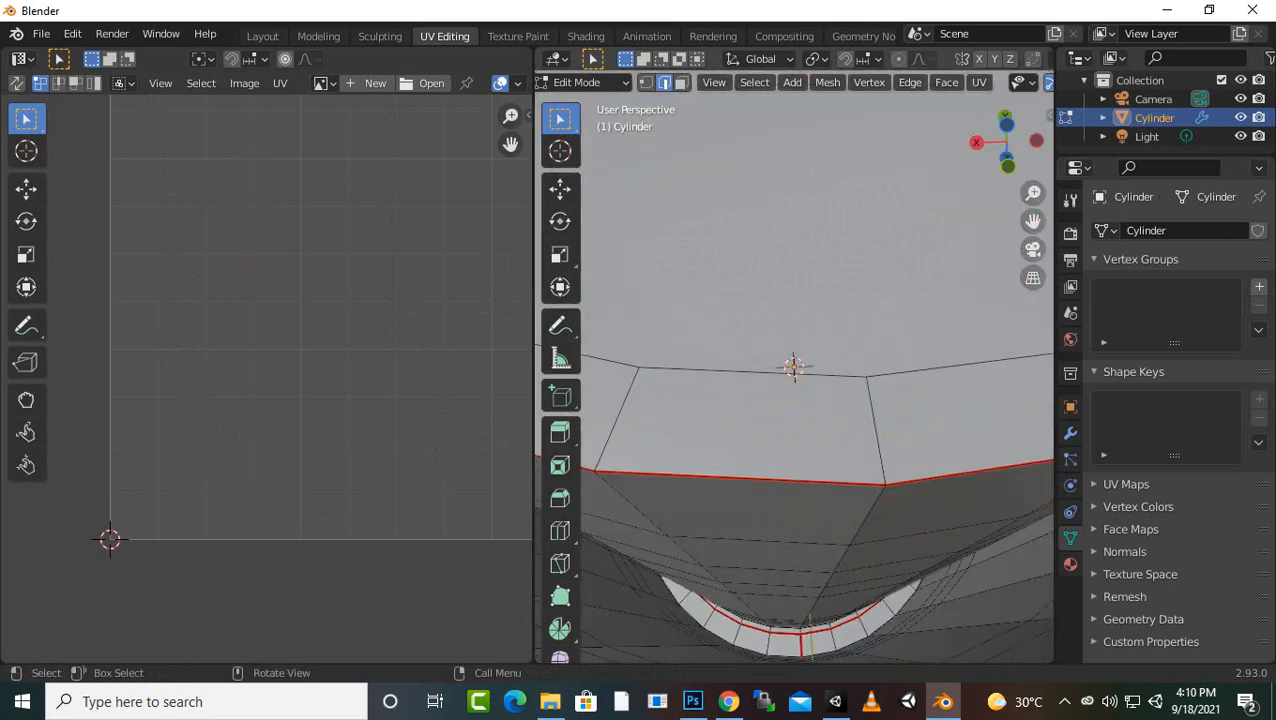
middle_drag(794, 370, 794, 340)
key(shift)
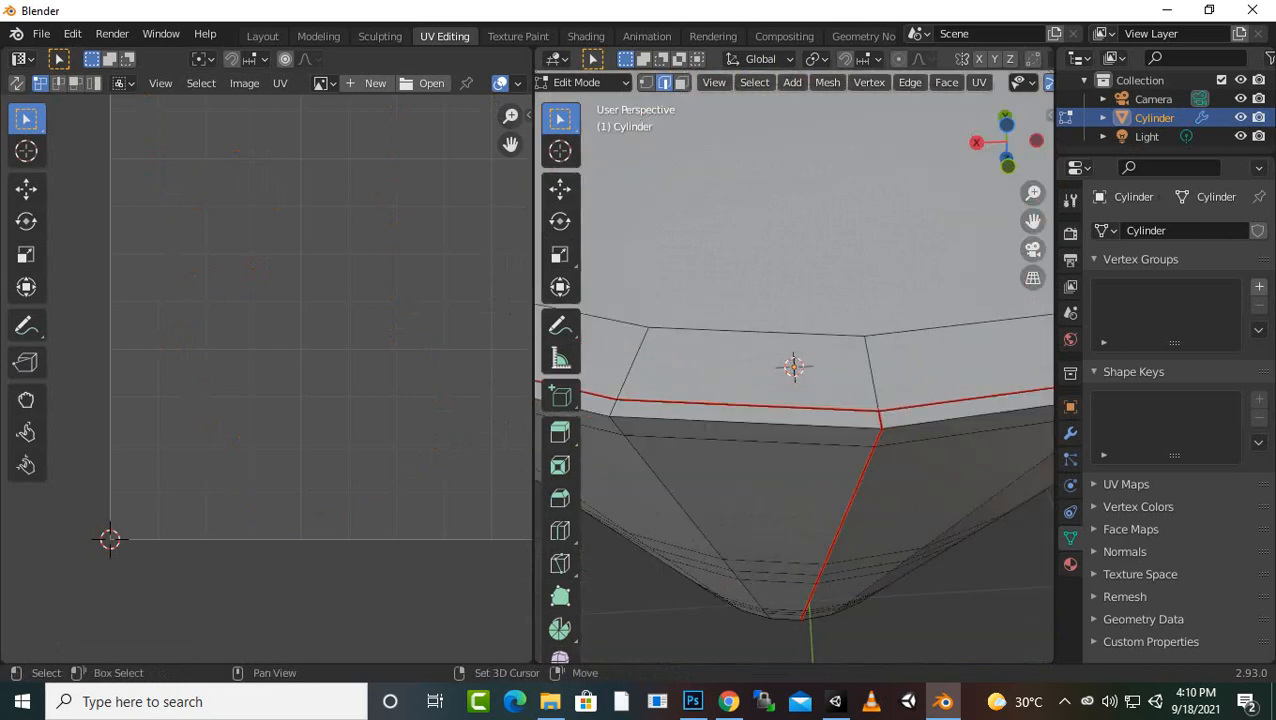
shift+click(871, 372)
- Select the vertical edge line inside the mug on the handle side, from rim to floor, and mark it as a seam
scroll(871, 372, down, 6)
middle_drag(871, 372, 865, 230)
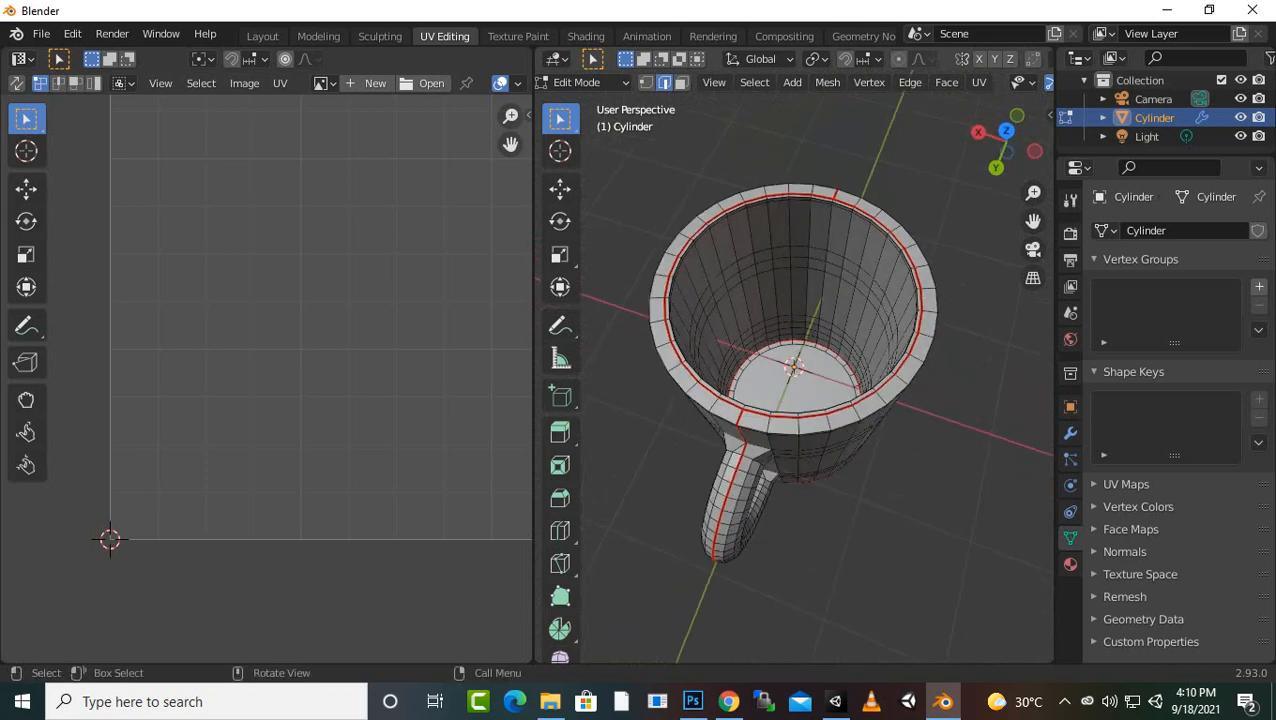
middle_drag(865, 230, 660, 235)
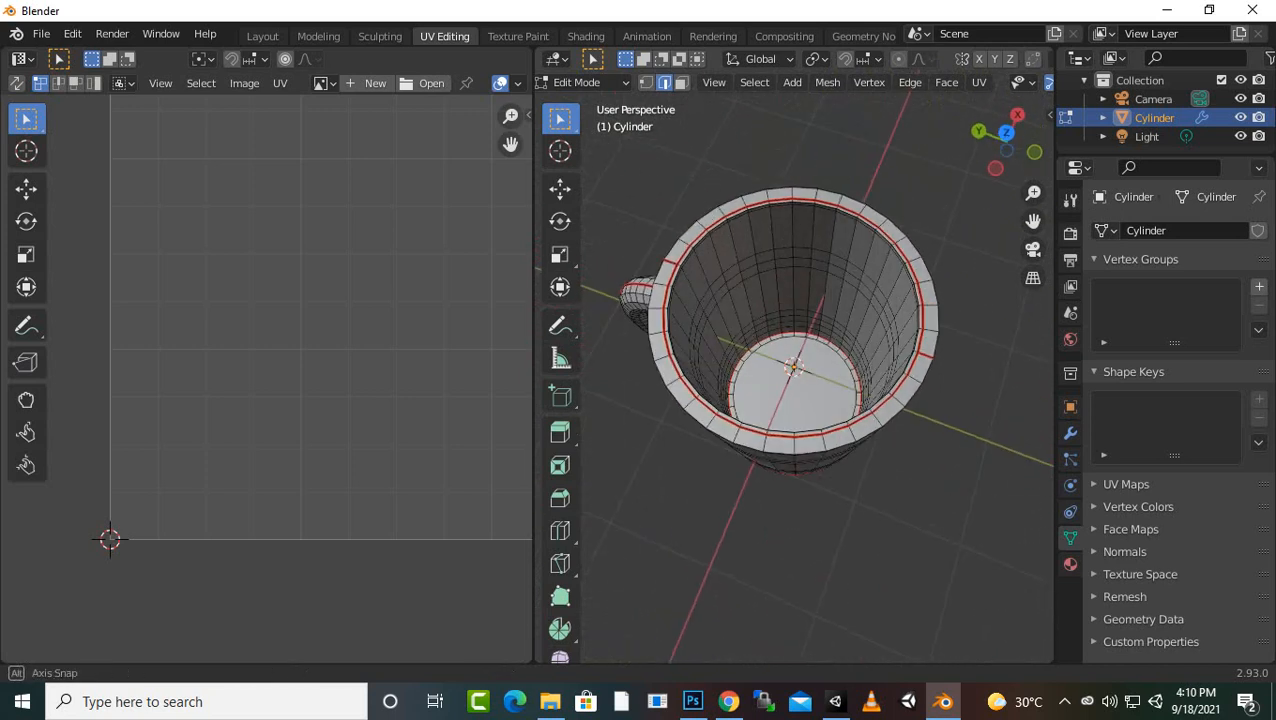
middle_drag(860, 270, 672, 135)
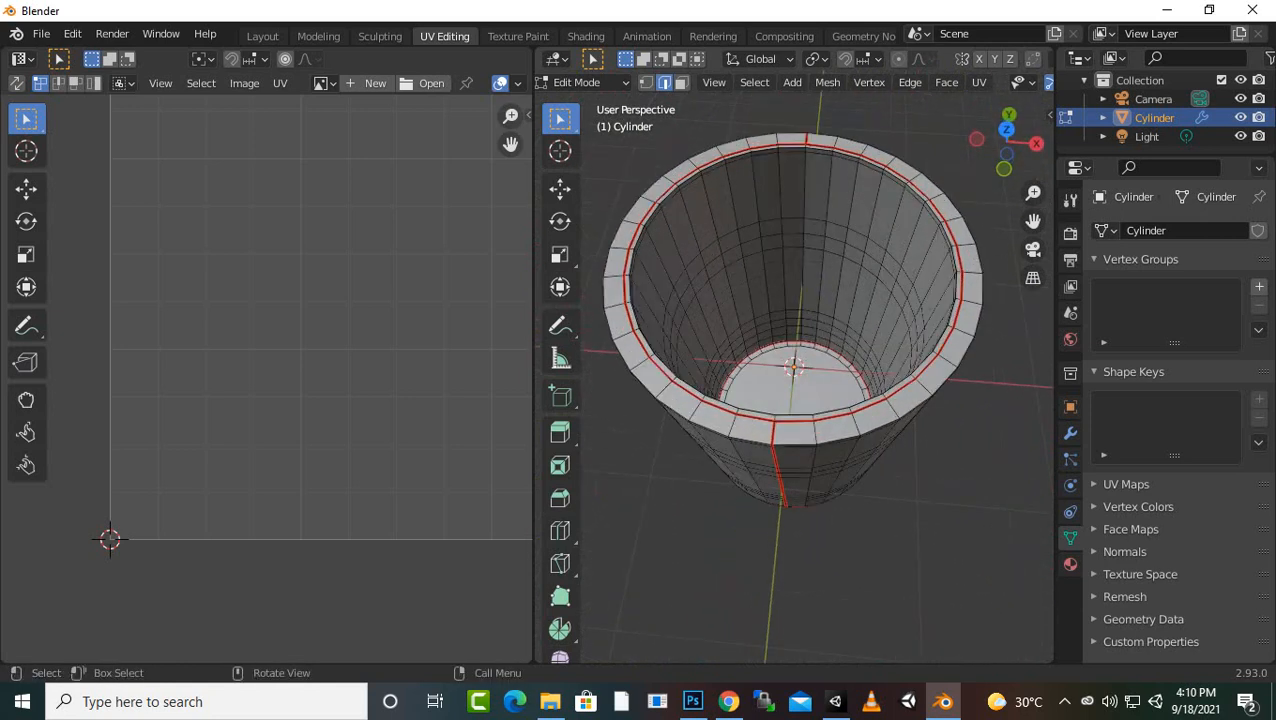
click(804, 186)
scroll(795, 370, up, 2)
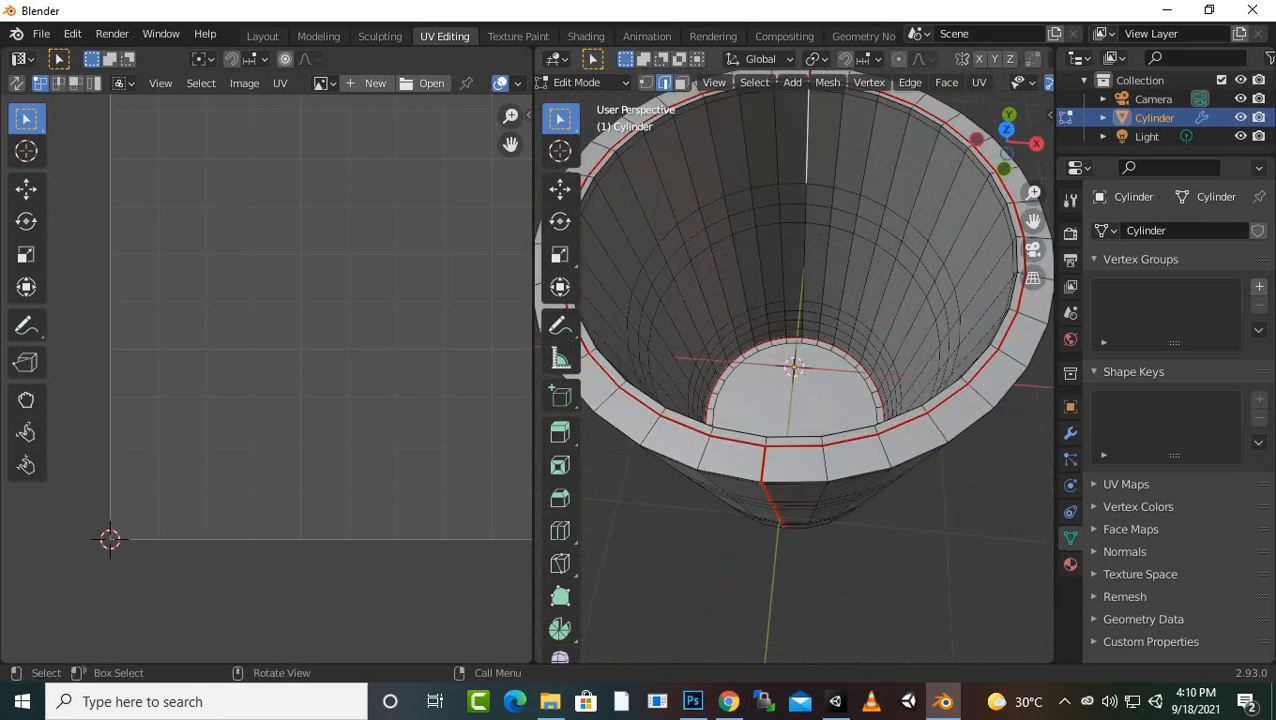
alt+click(806, 176)
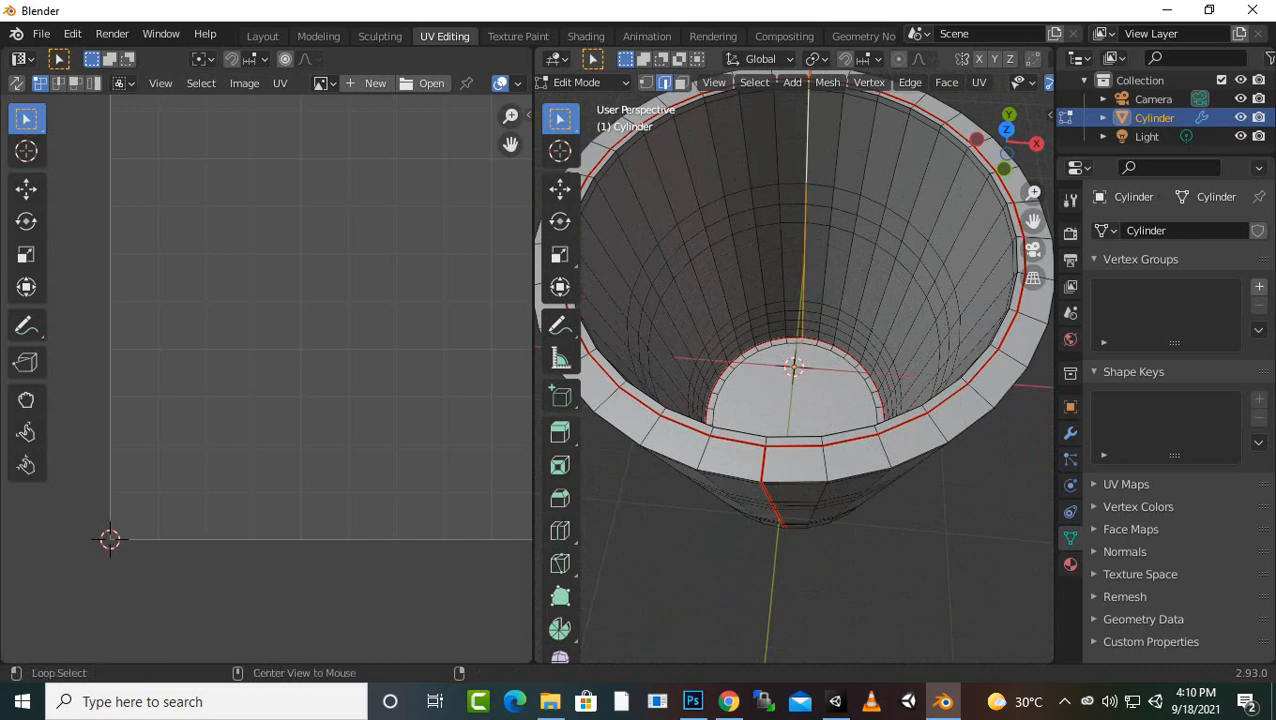
mouse_move(806, 180)
middle_down()
mouse_move(805, 122)
mouse_move(805, 181)
middle_up()
key(ctrl+e)
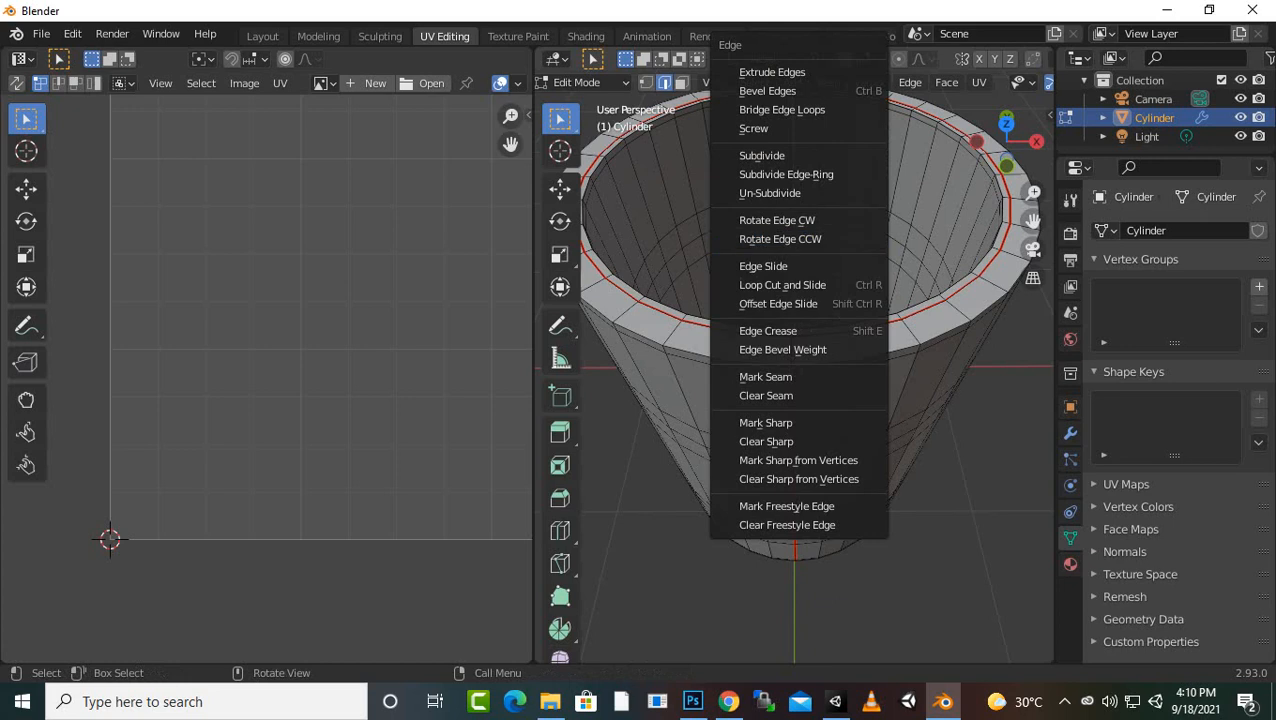
click(785, 368)
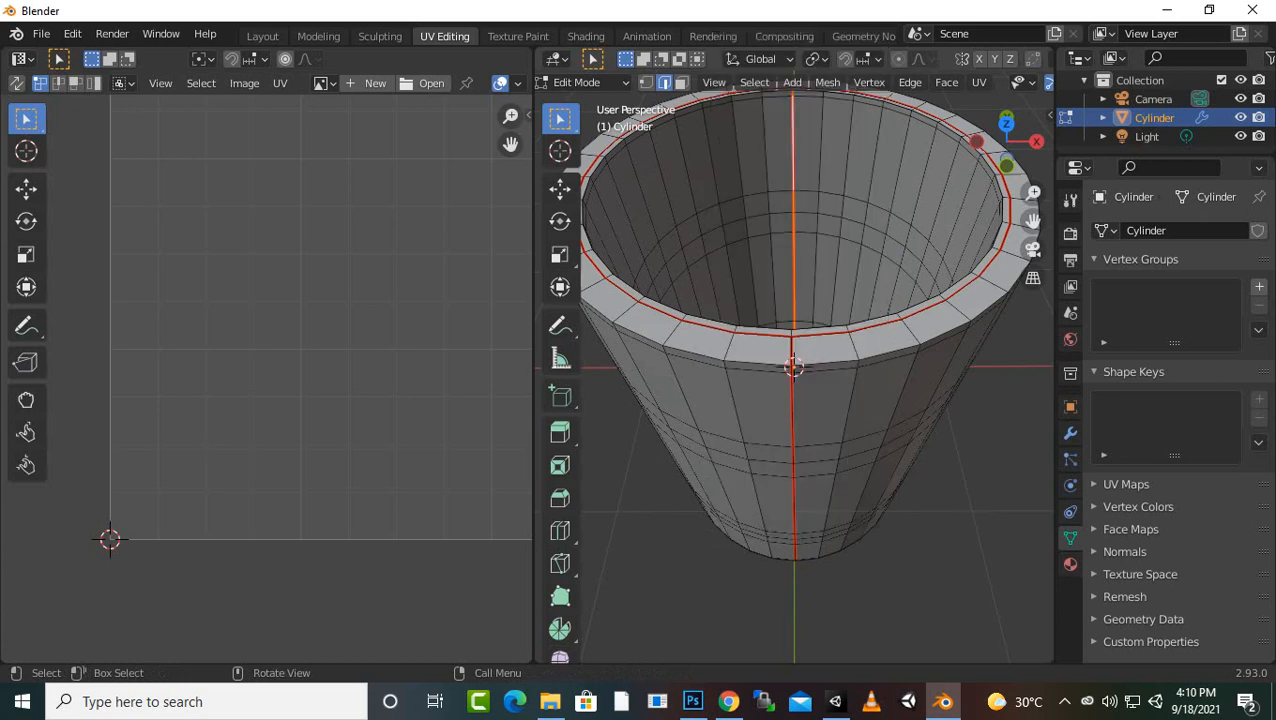
- Select the entire mesh, unwrap it with the new inner wall seam, and look over the UV islands
key(a)
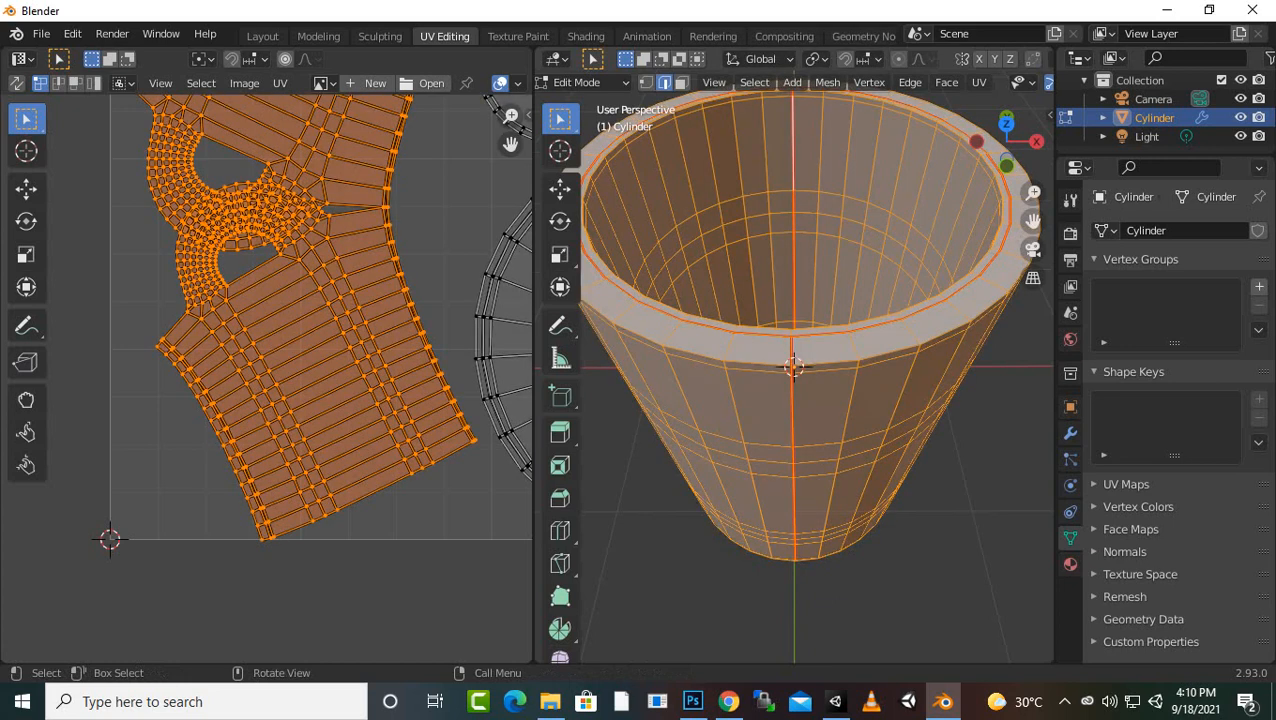
key(u)
click(820, 243)
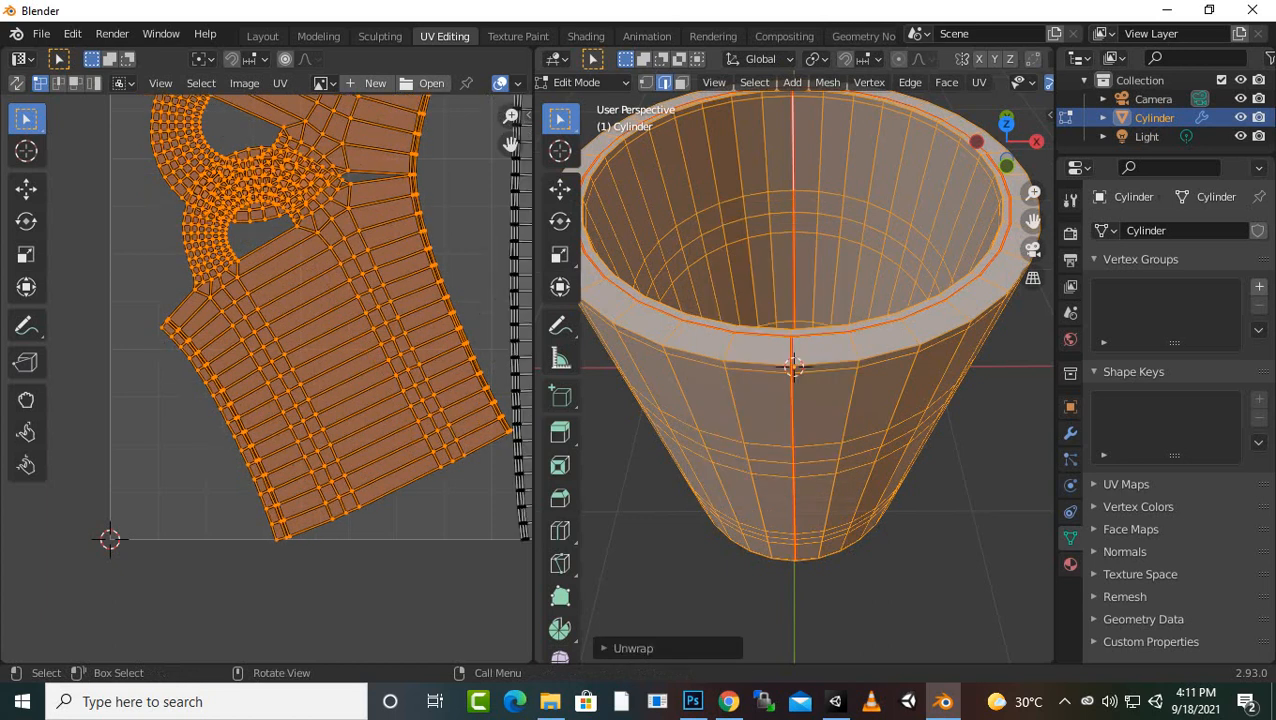
scroll(820, 260, down, 5)
scroll(400, 330, down, 4)
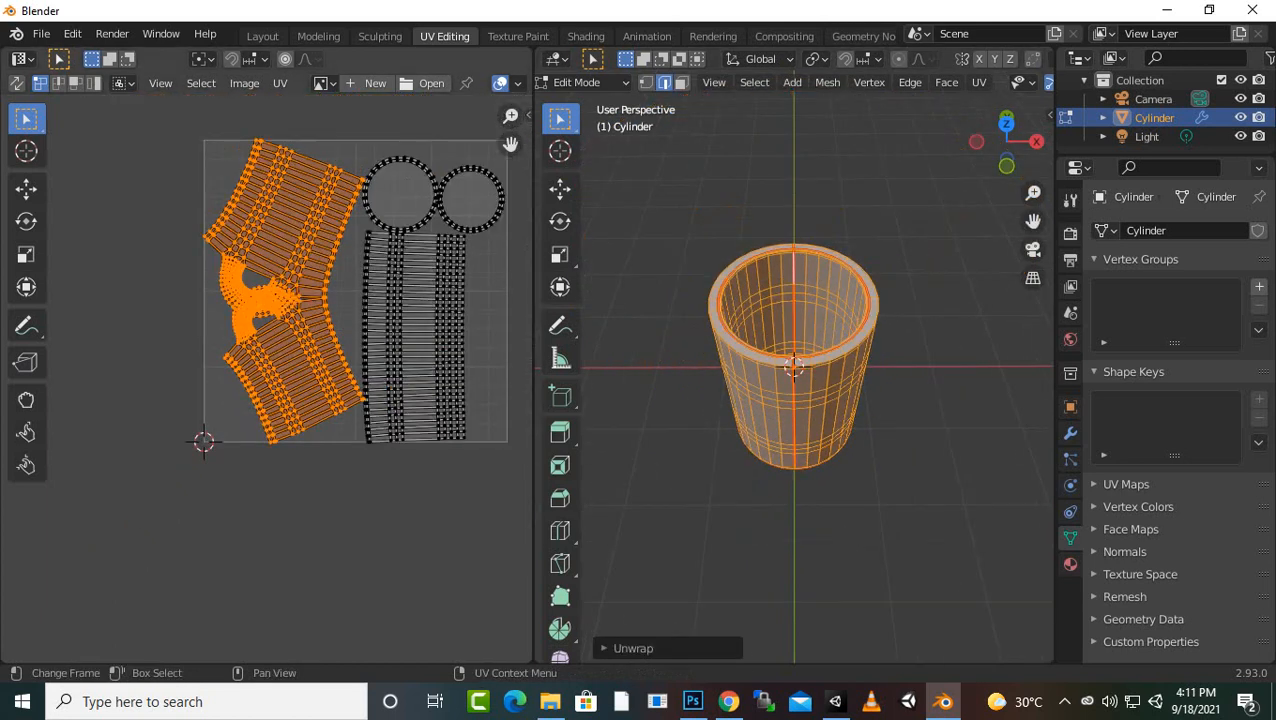
scroll(266, 378, up, 2)
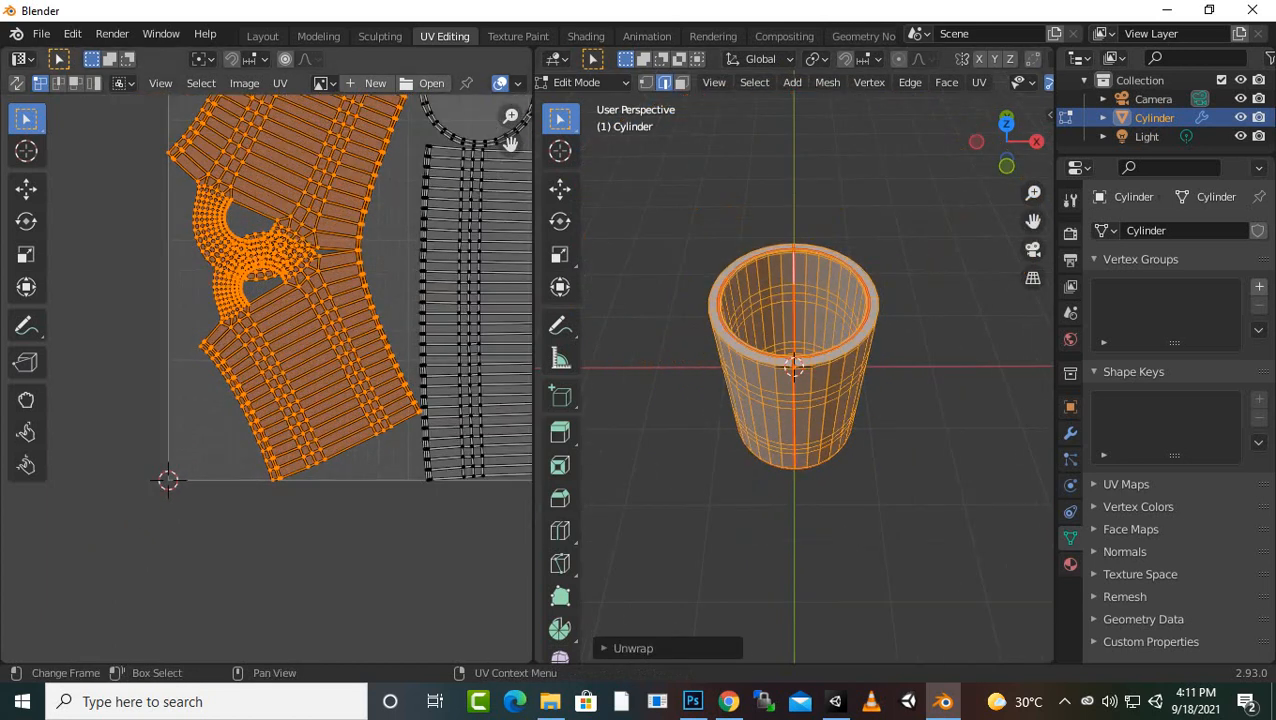
scroll(272, 368, down, 1)
- Clear the selection, select the short edge across the base bevel beneath the handle, and mark it as a seam
middle_drag(800, 320, 800, 410)
scroll(800, 410, up, 5)
scroll(800, 370, up, 2)
scroll(800, 370, down, 2)
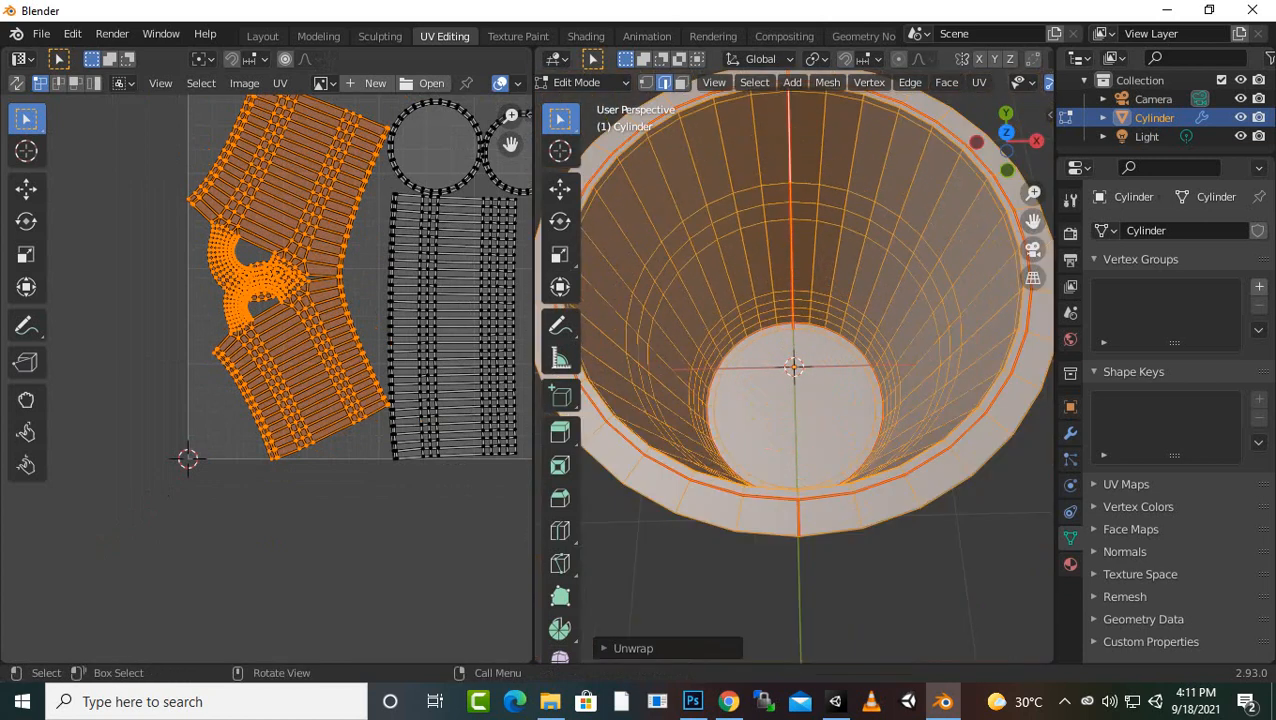
key(alt+a)
middle_drag(800, 380, 700, 315)
scroll(794, 366, up, 5)
scroll(794, 366, down, 4)
middle_drag(790, 450, 790, 155)
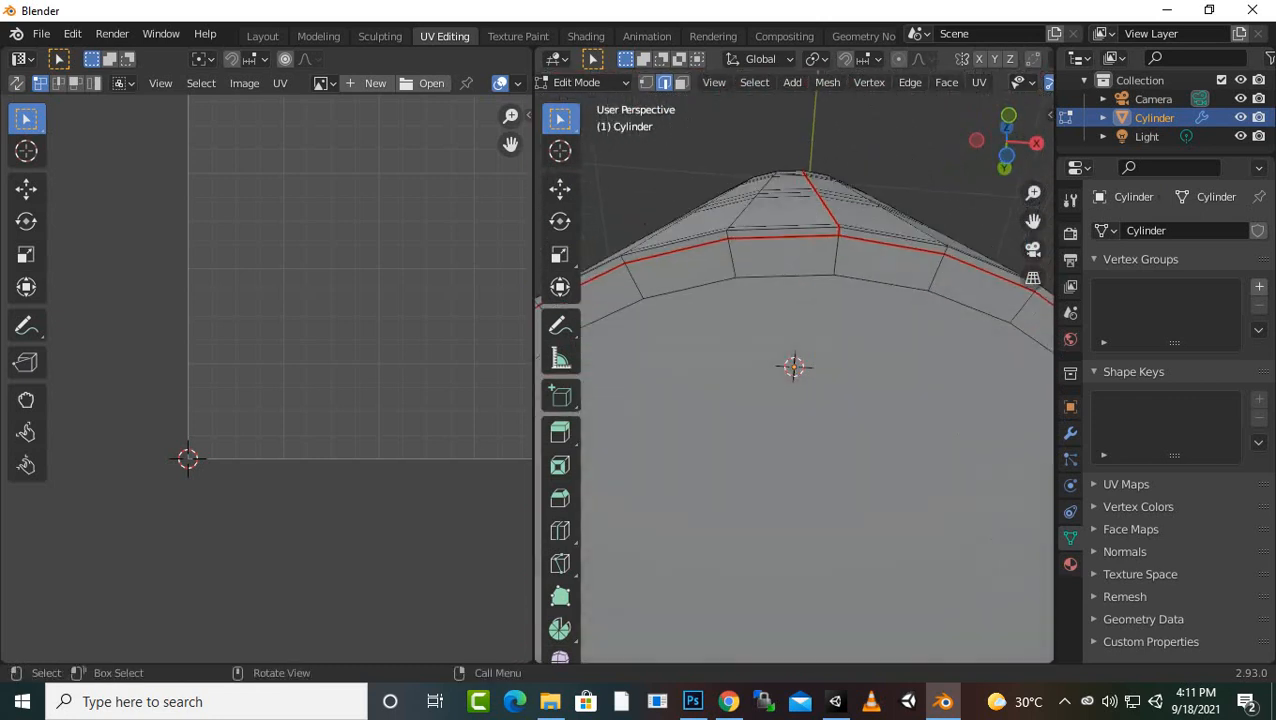
click(836, 255)
middle_drag(836, 255, 836, 164)
middle_drag(1019, 551, 1026, 569)
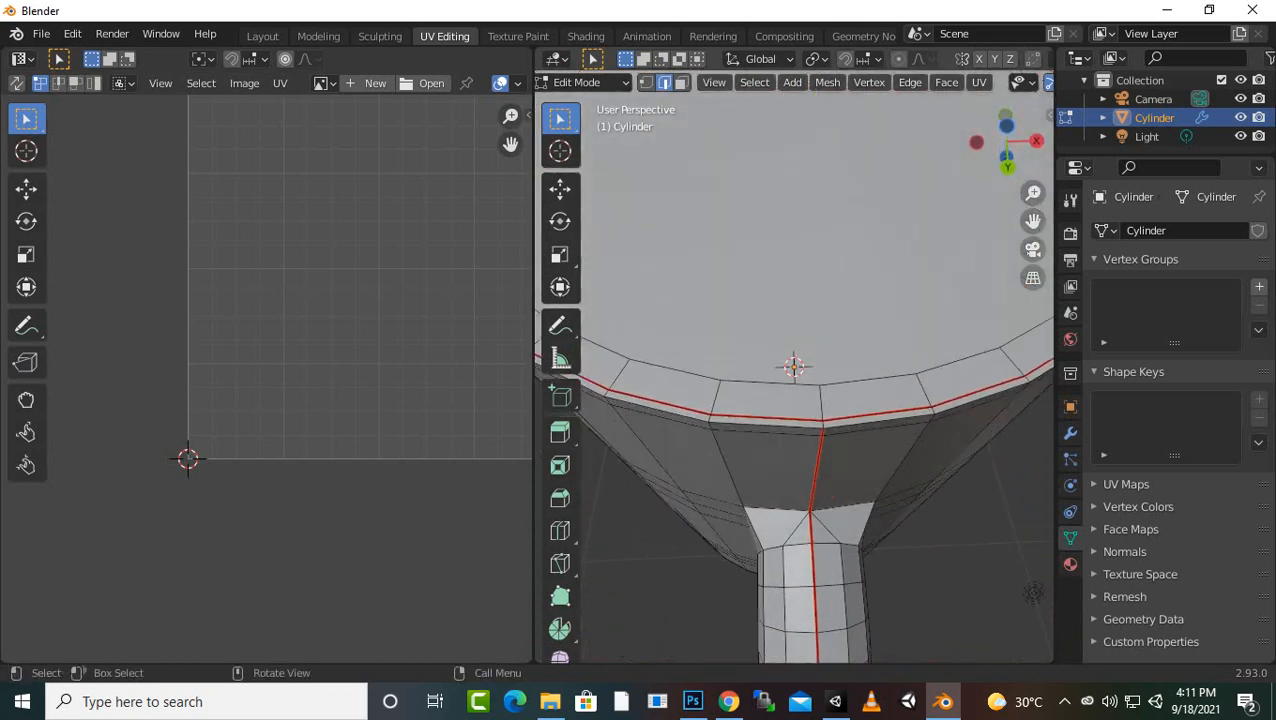
scroll(1031, 591, up, 2)
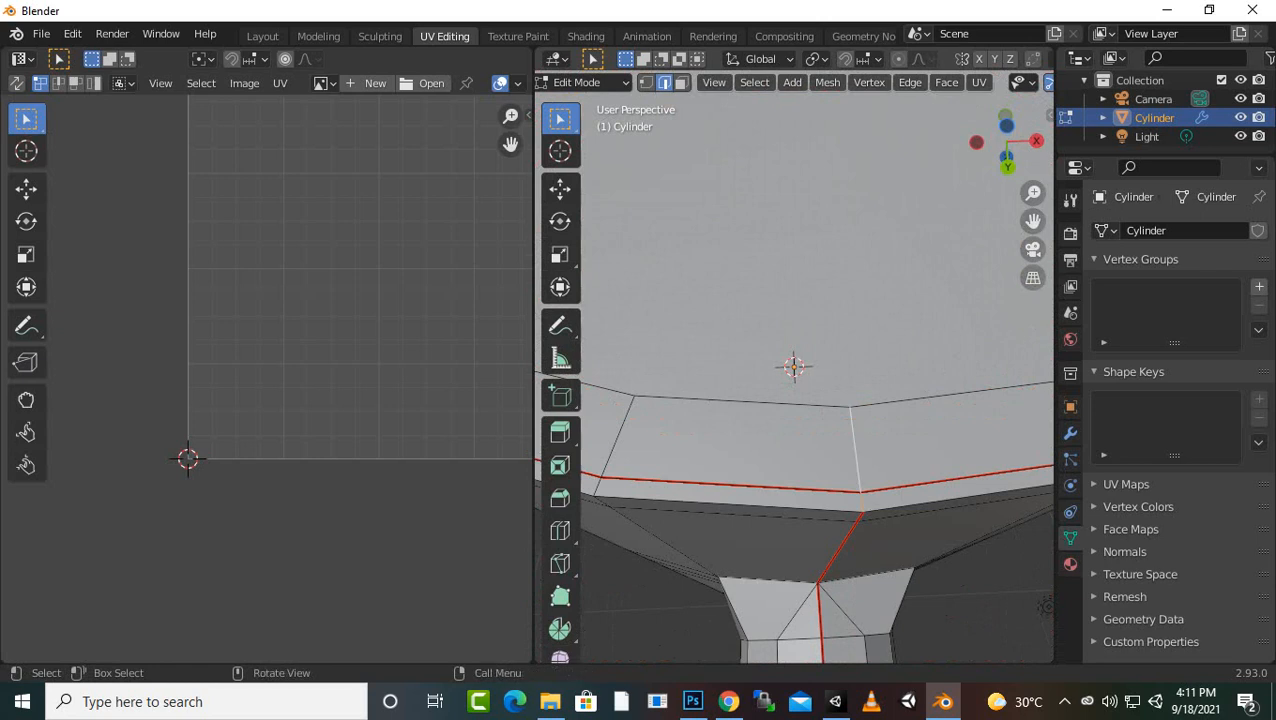
key(ctrl)
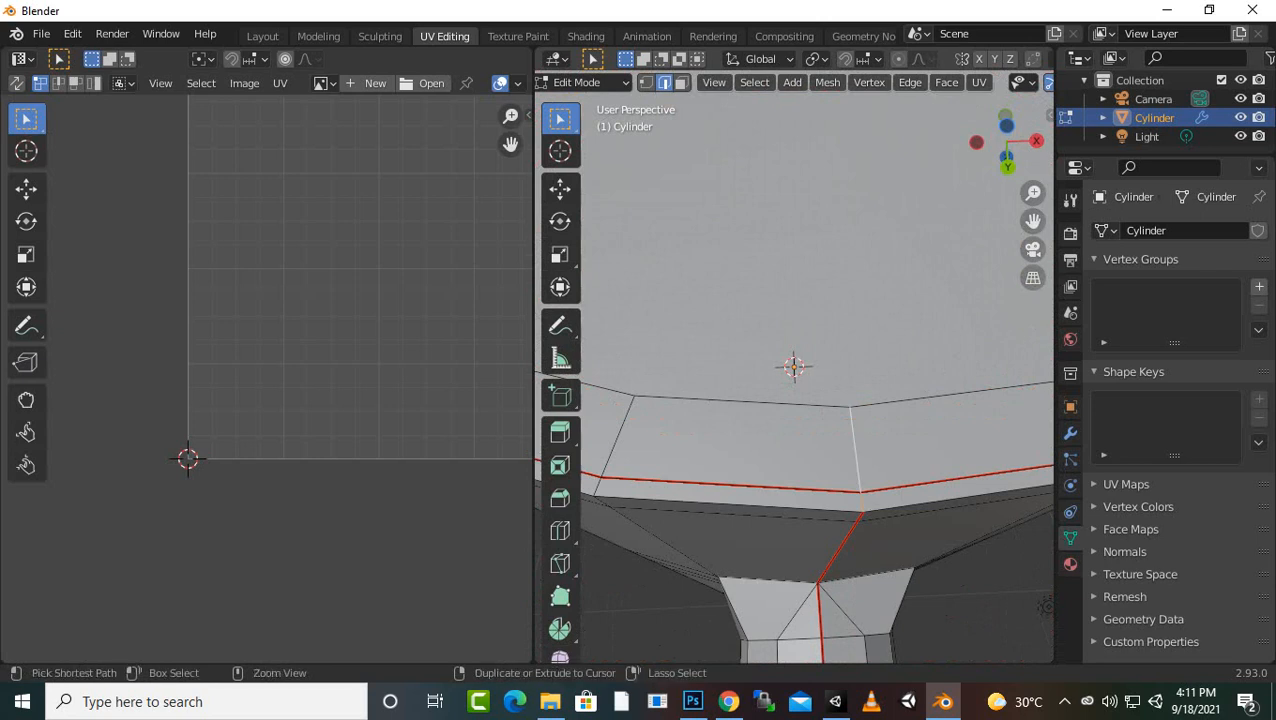
key(ctrl+e)
click(812, 432)
- Select the entire mesh and unwrap it again with the base bevel edge seam included
scroll(812, 432, down, 5)
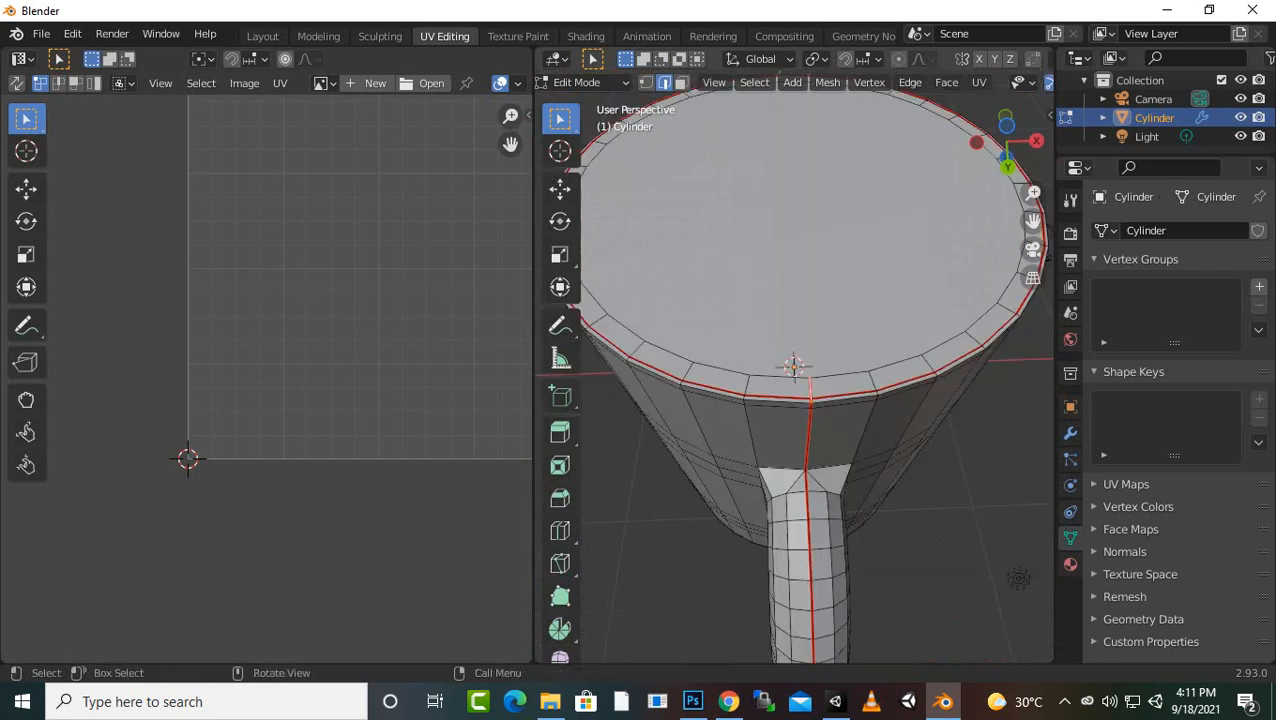
key(a)
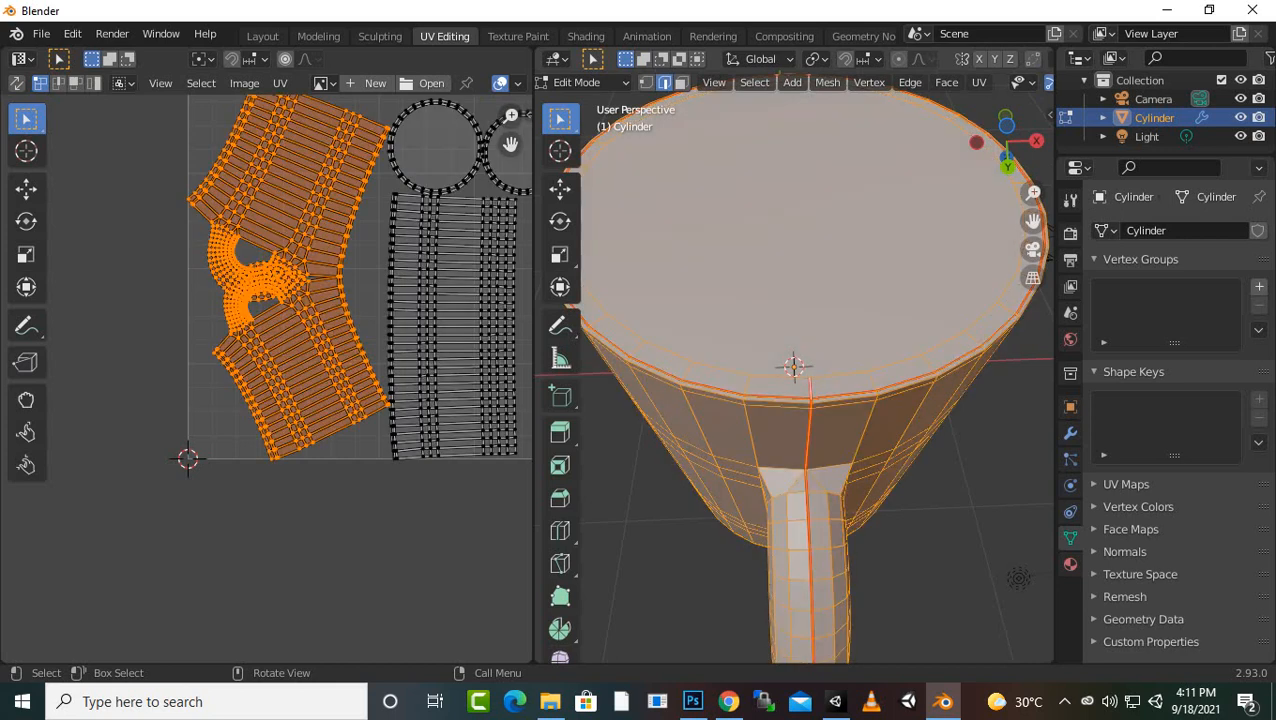
key(u)
key(Return)
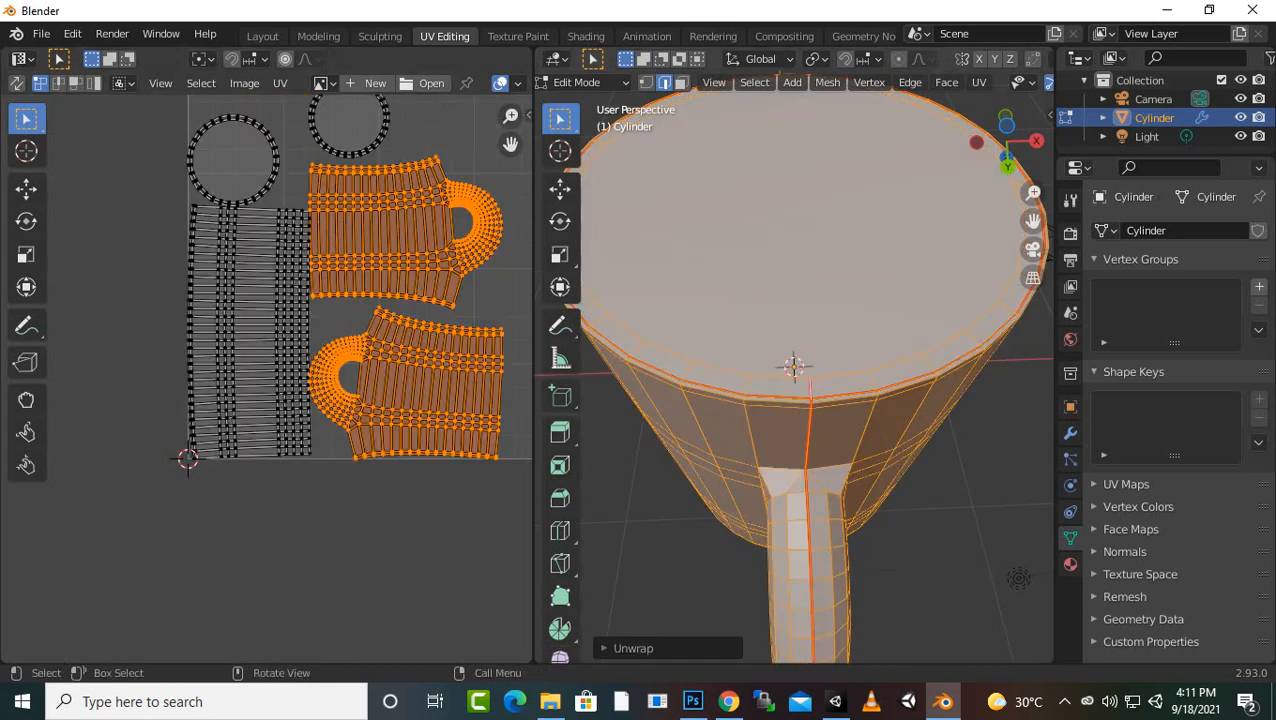
- Select the linked upper outer wall island with its handle half and move it about 0.16 horizontally, away from the inner wall strip
scroll(795, 380, down, 3)
scroll(265, 380, down, 2)
middle_drag(302, 328, 267, 373)
scroll(267, 373, up, 1)
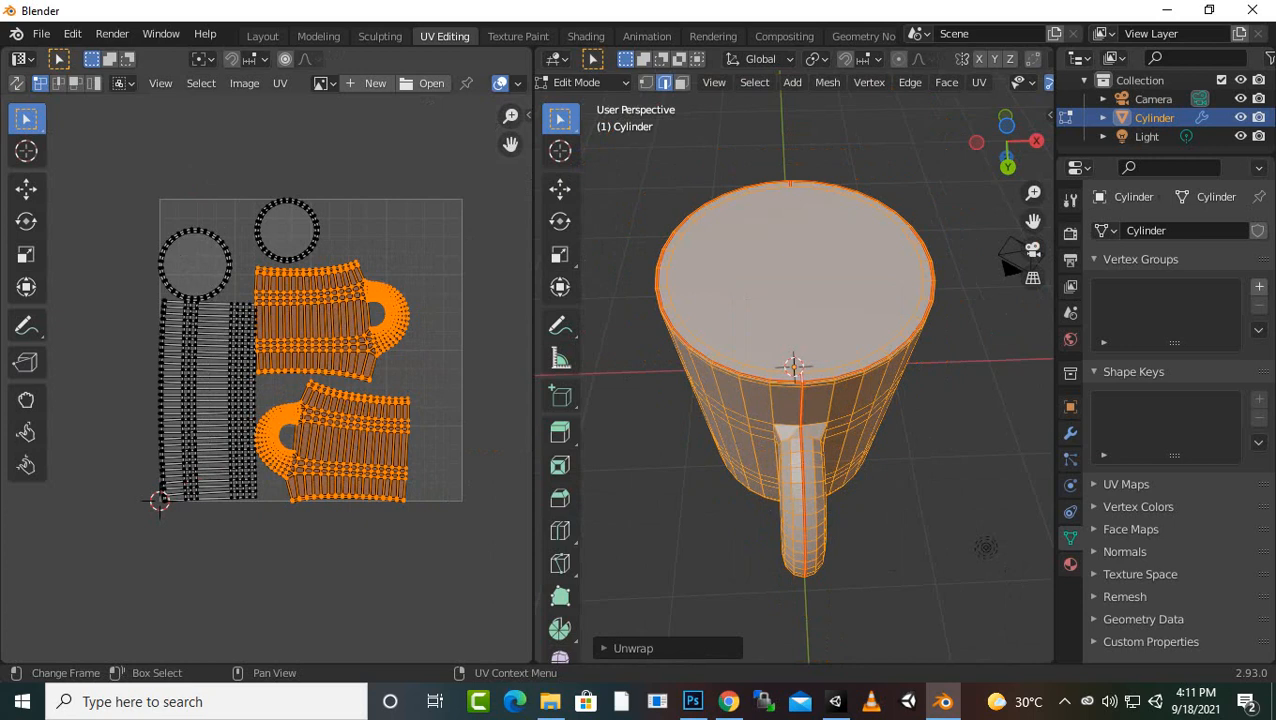
click(318, 304)
key(l)
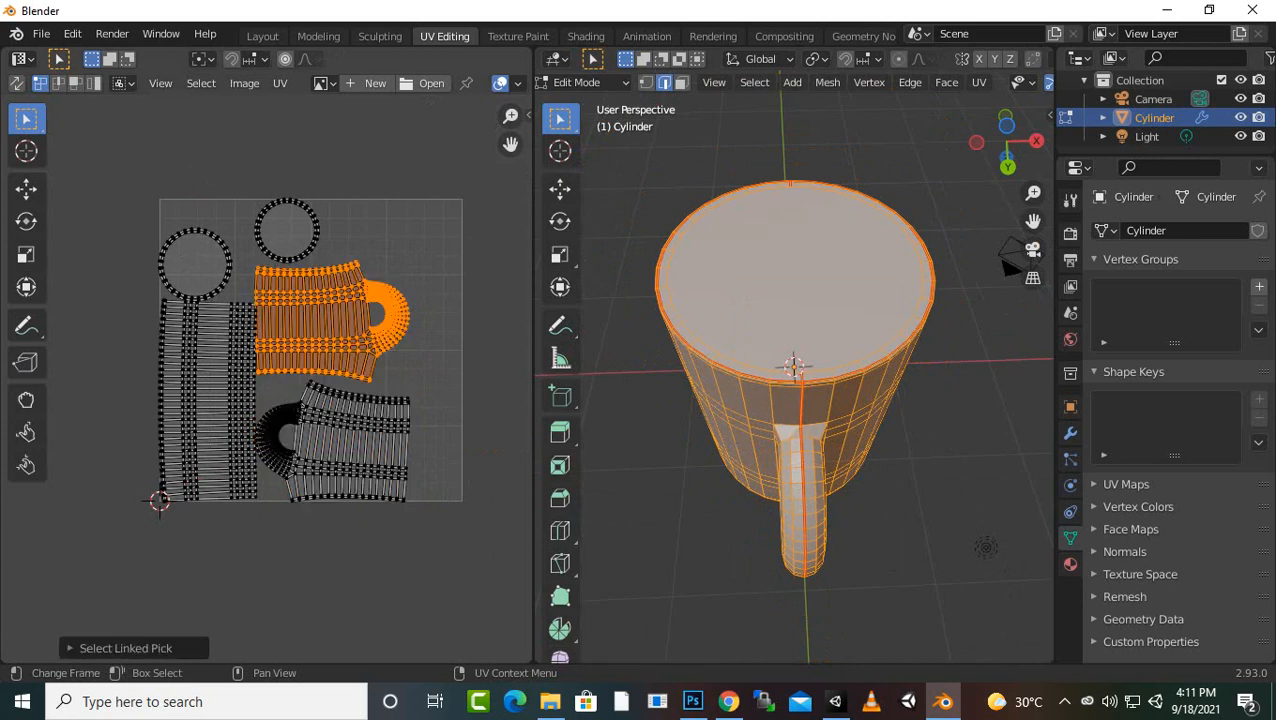
key(g)
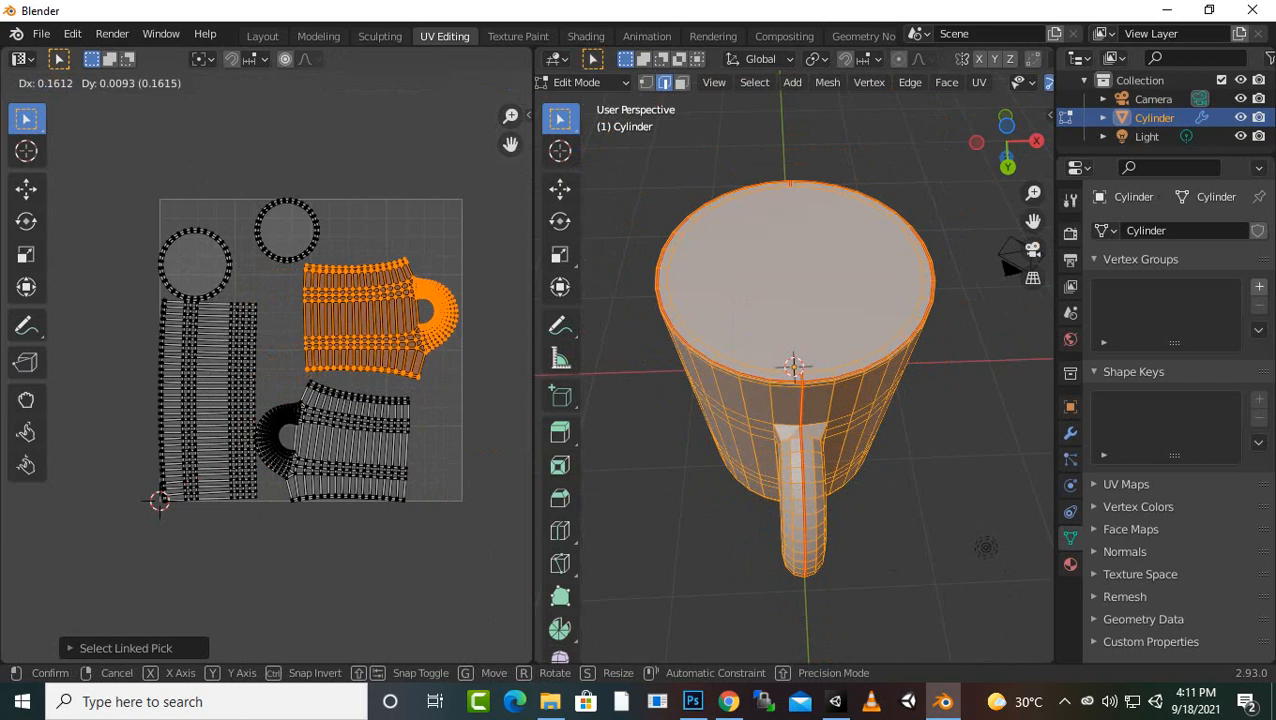
key(Return)
- Select the linked lower outer wall island with its handle half and move it slightly away from the inner wall strip
click(367, 429)
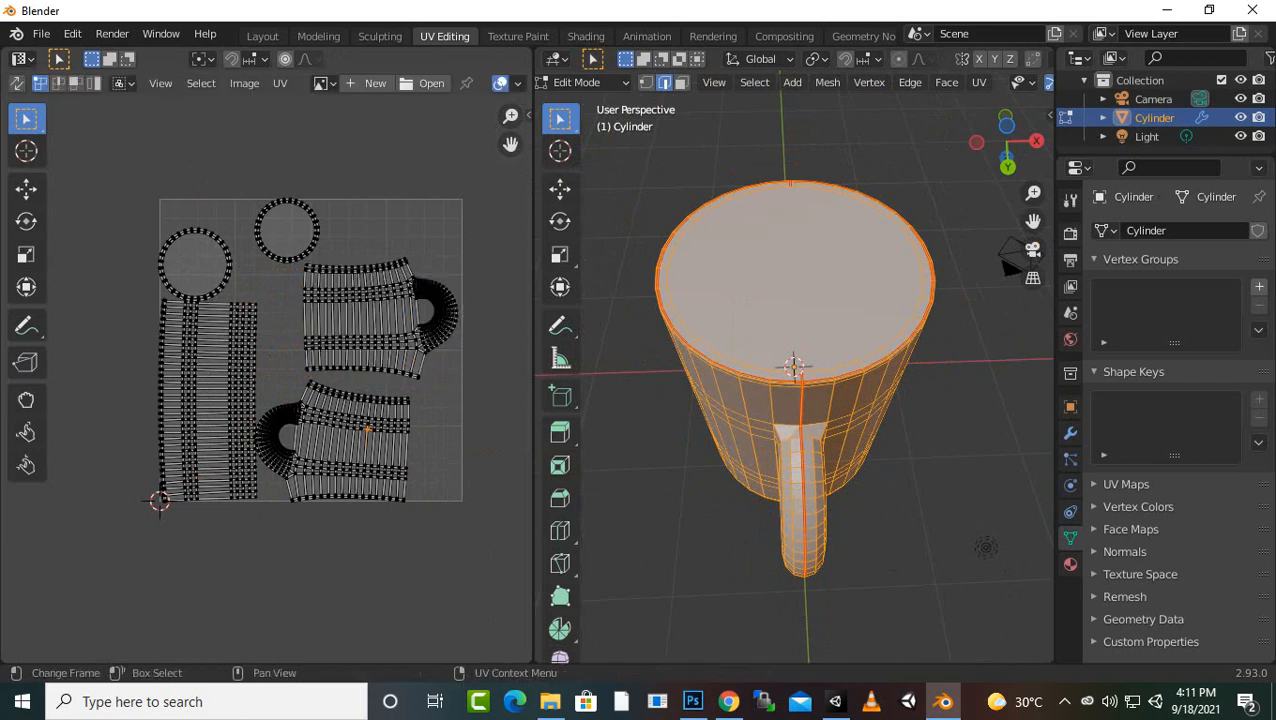
key(l)
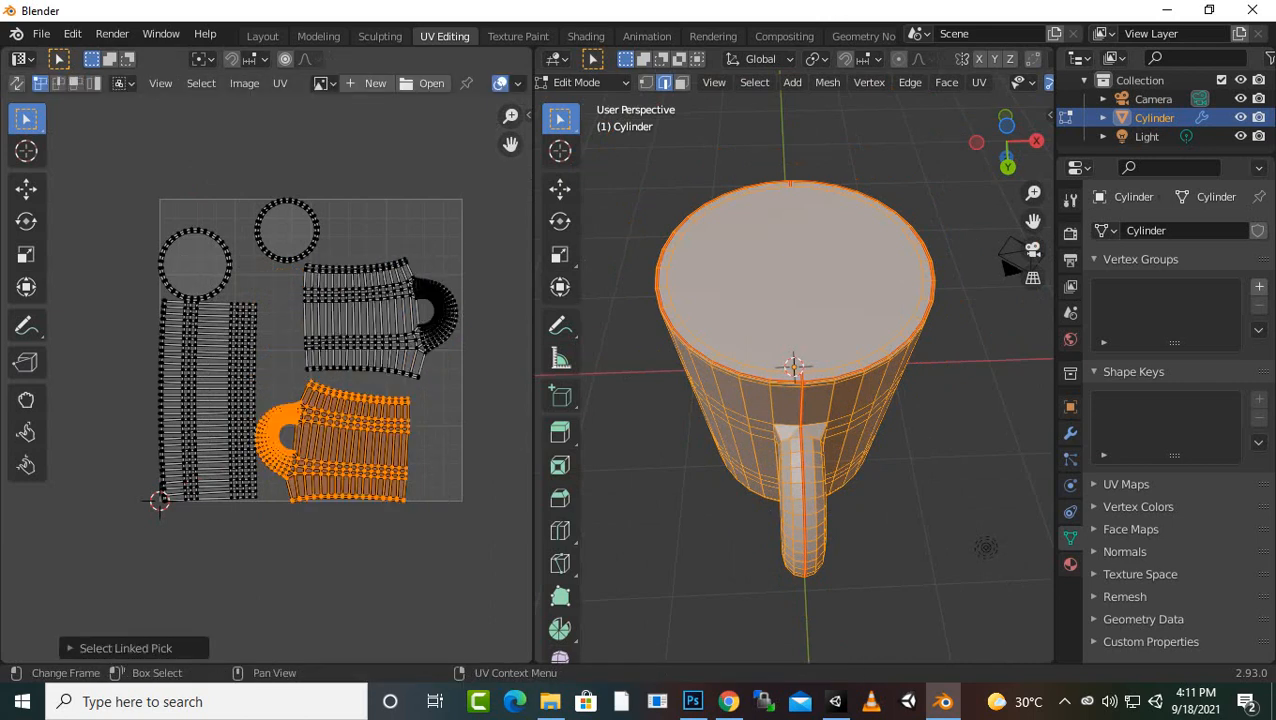
click(388, 426)
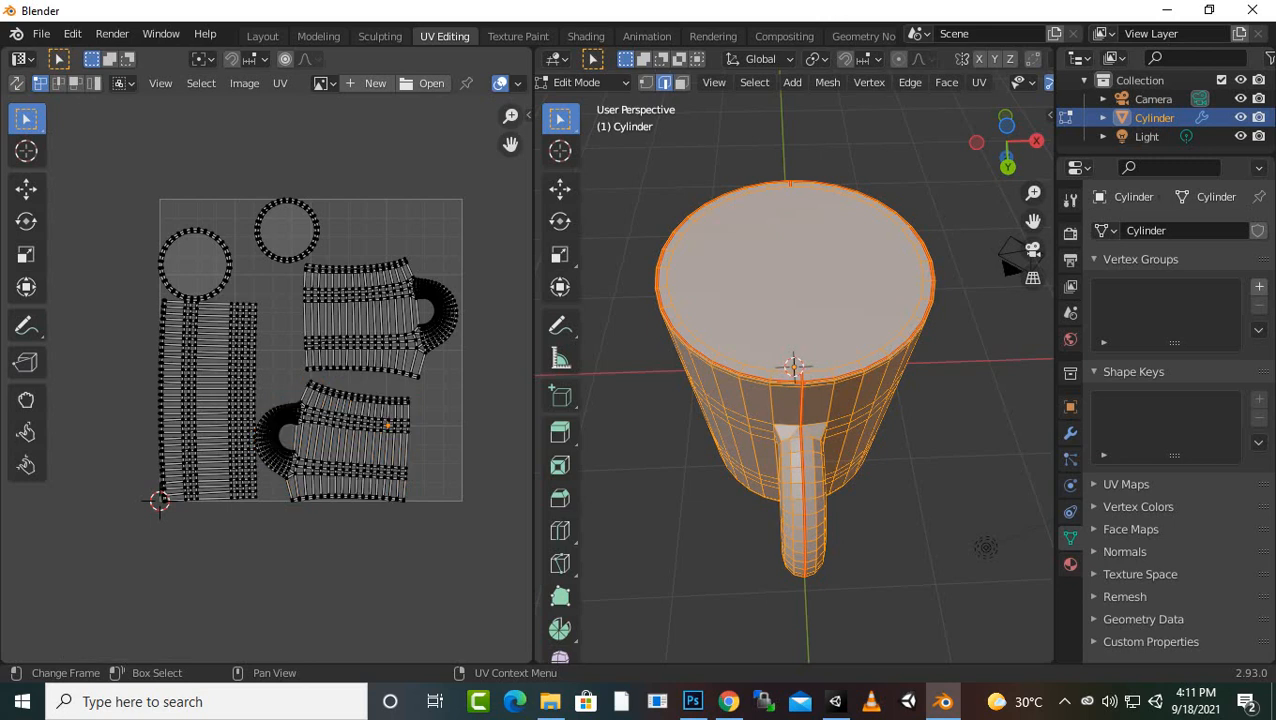
scroll(269, 372, up, 1)
key(l)
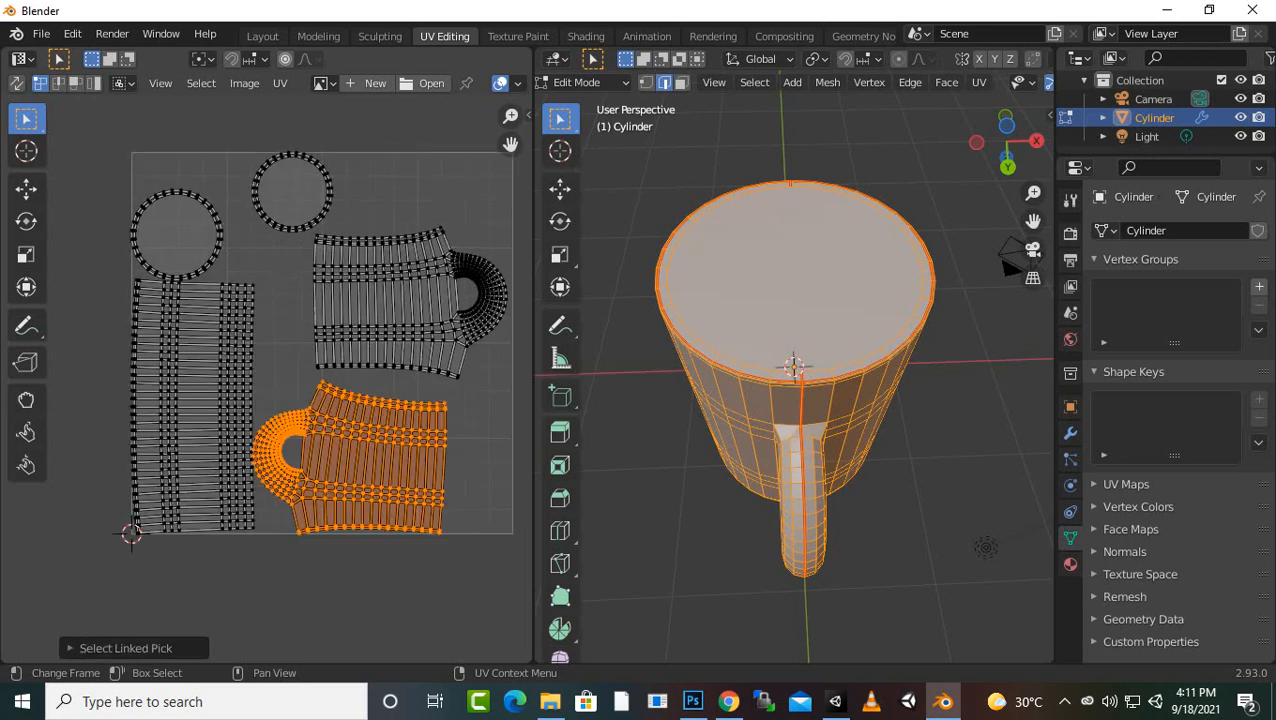
key(g)
click(402, 428)
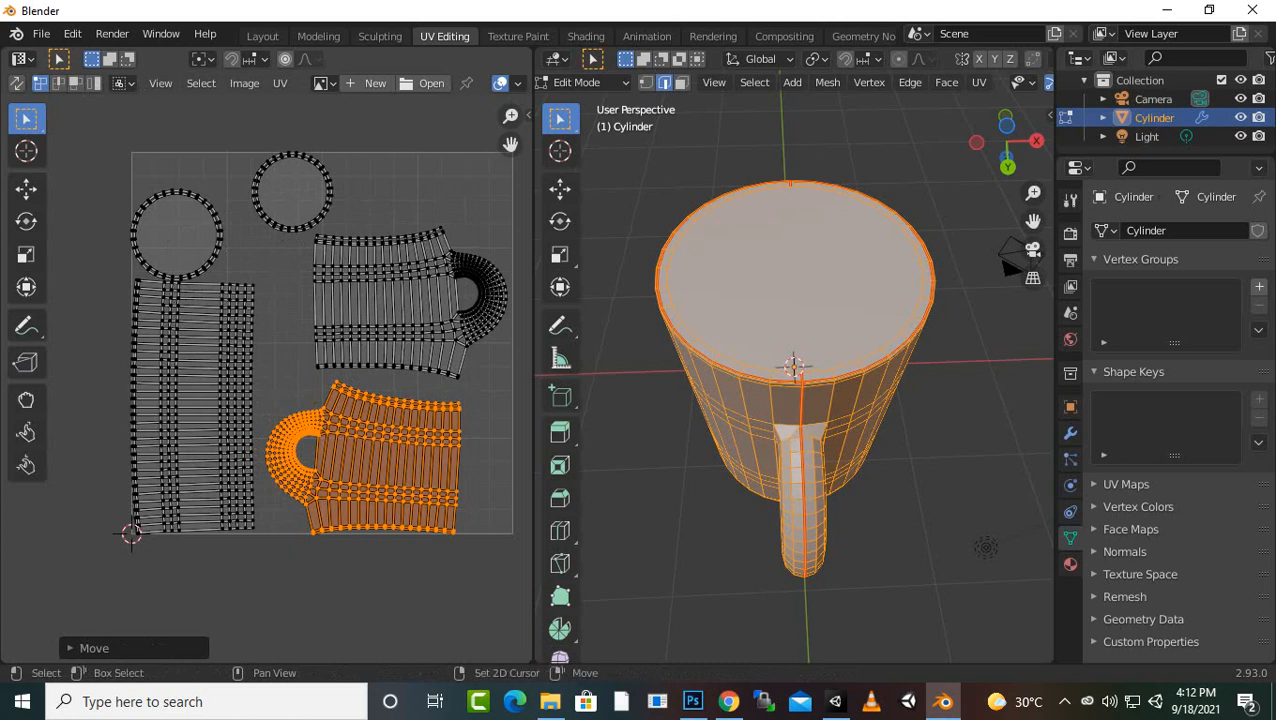
- Add the linked upper outer wall island to the selection and move both wall islands slightly up within the UV square
shift+click(412, 340)
key(l)
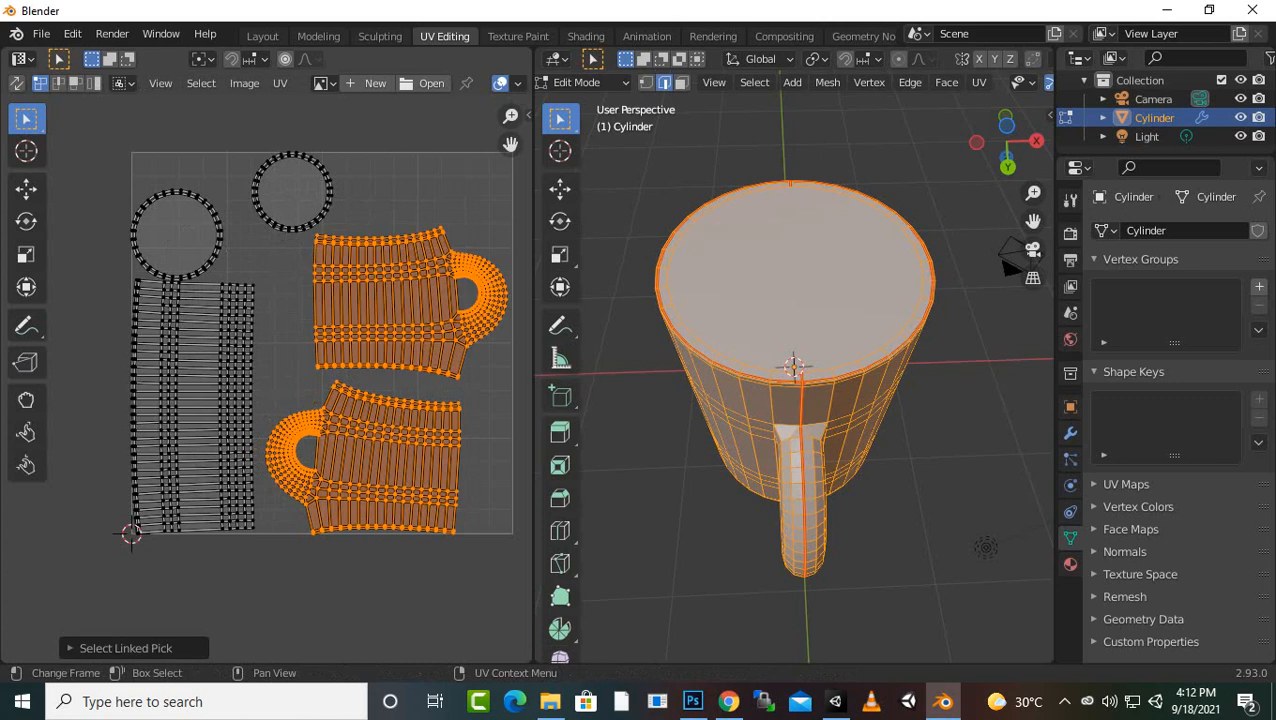
key(b)
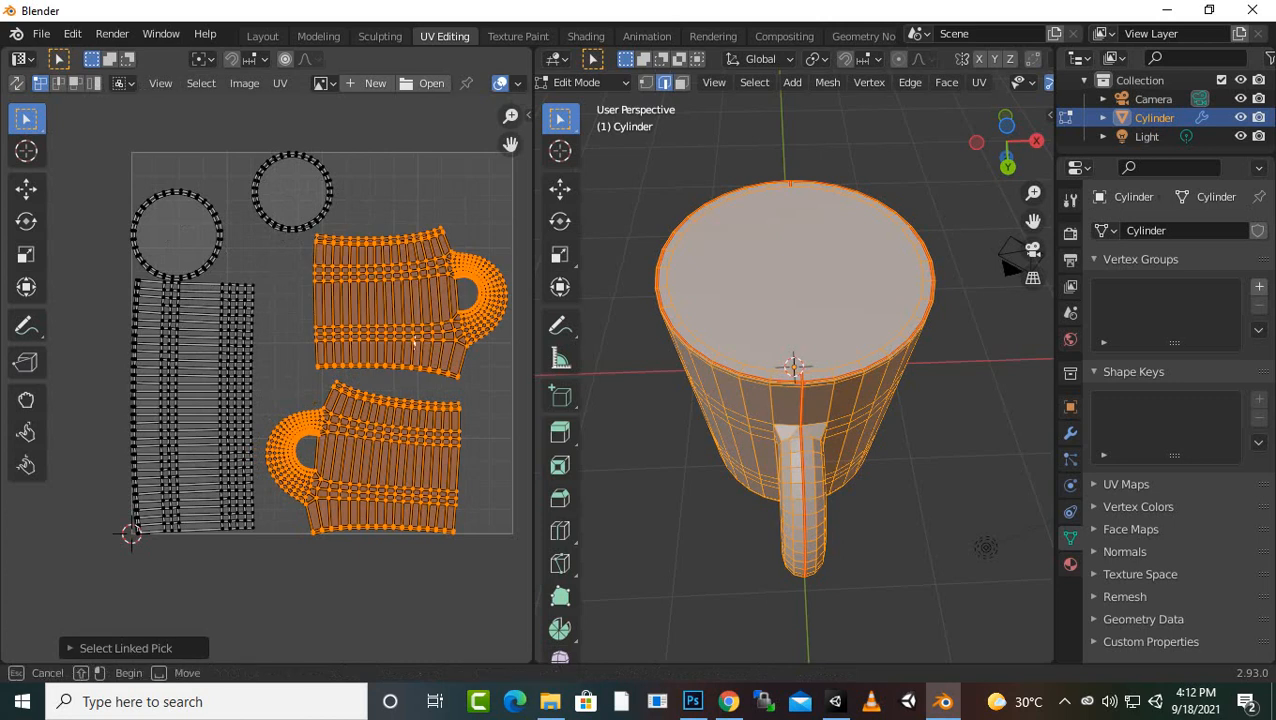
click(415, 343)
key(ctrl+z)
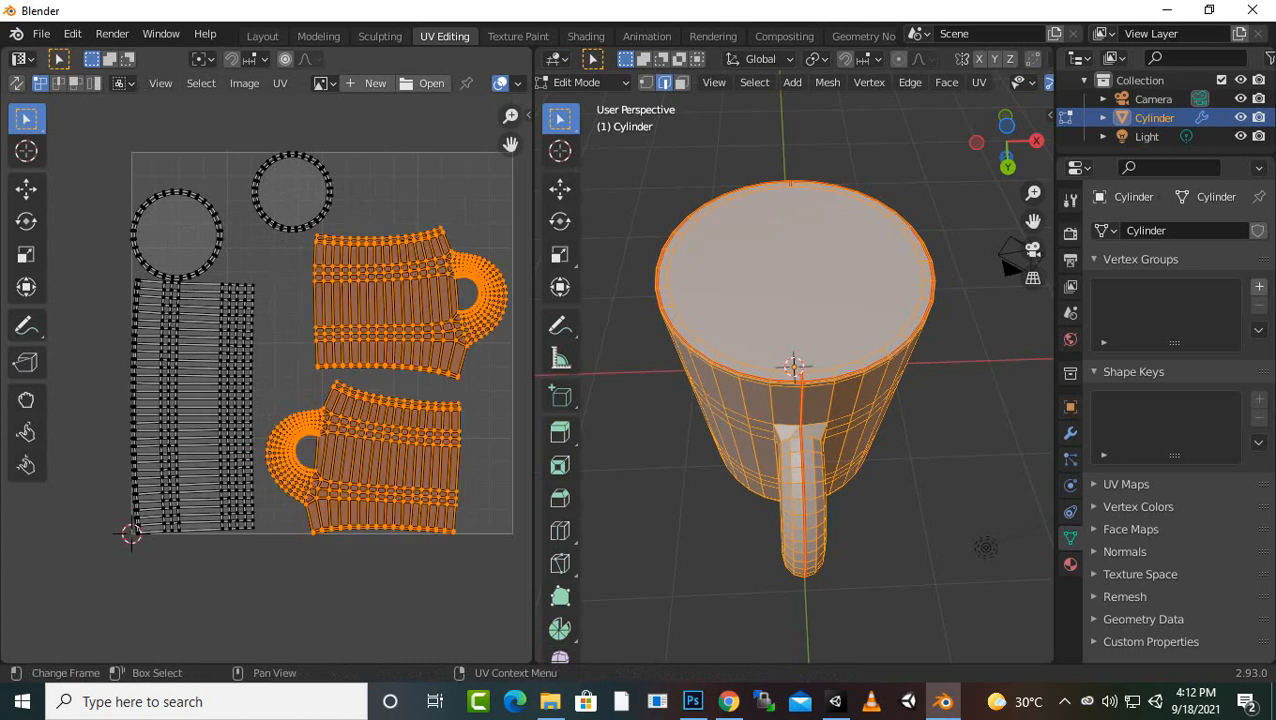
key(g)
key(Return)
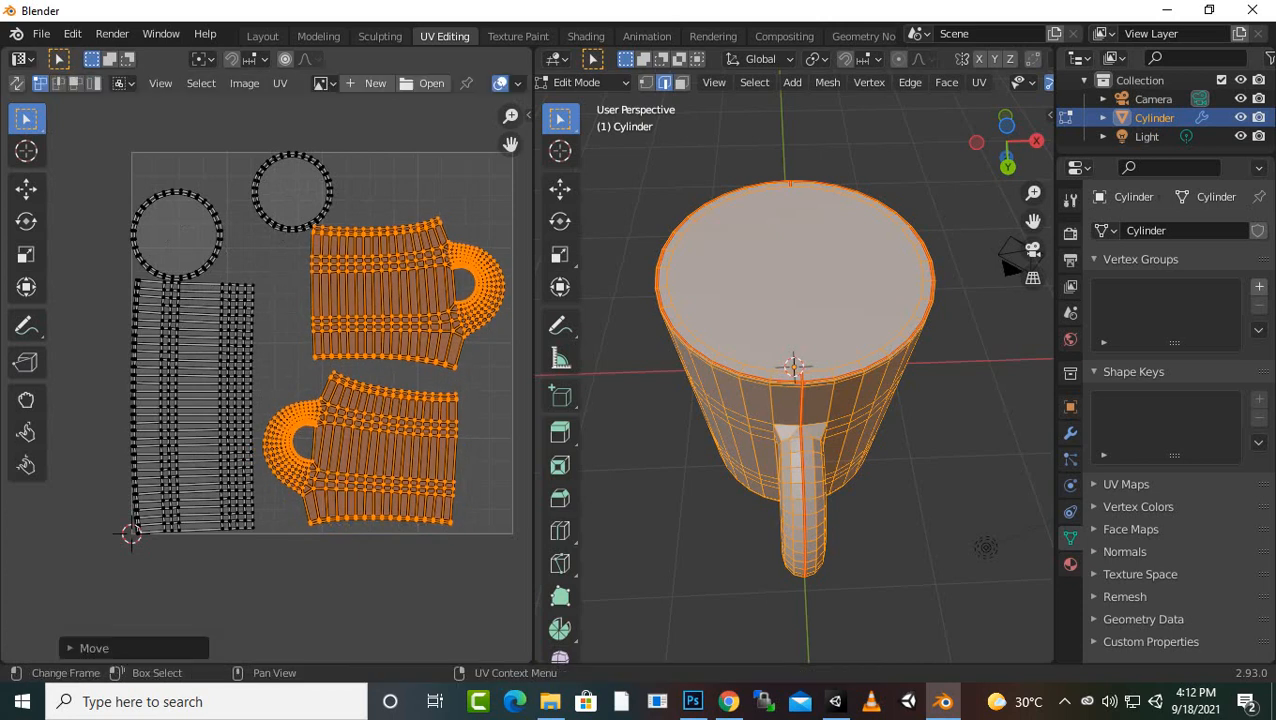
- Select the linked smaller circular island and move it slightly sideways, clear of the upper outer wall island
click(311, 224)
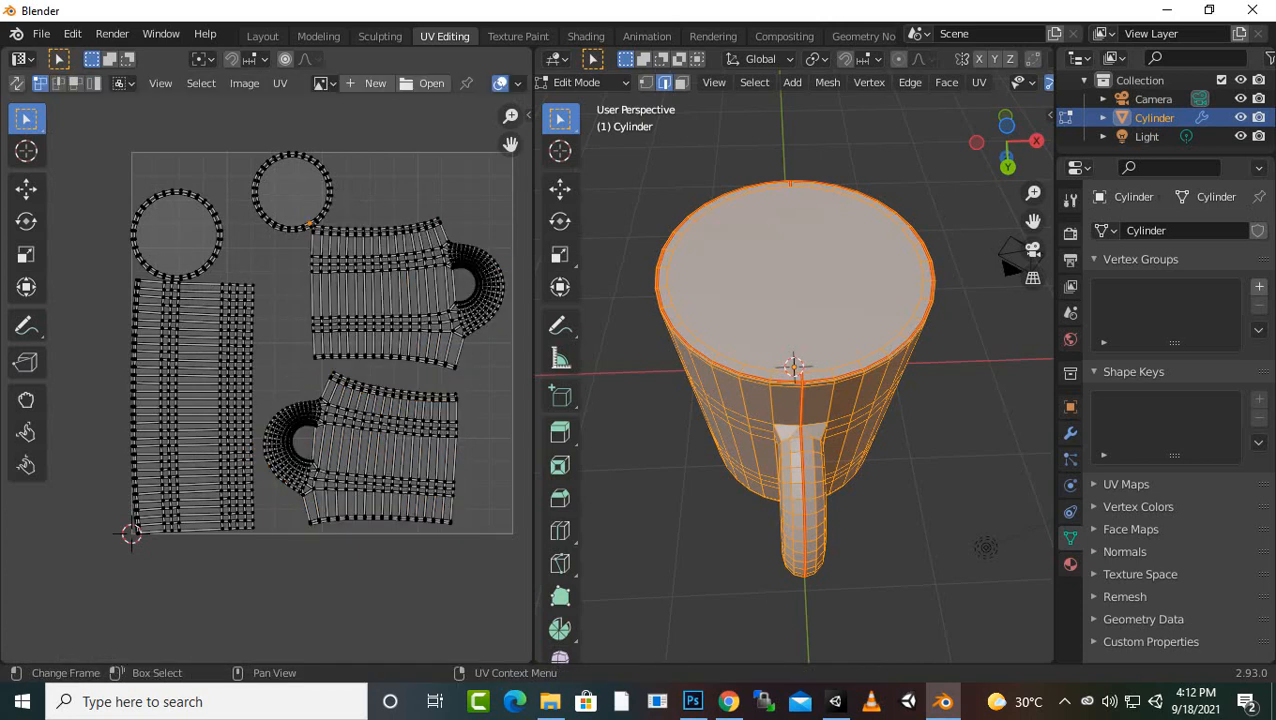
key(l)
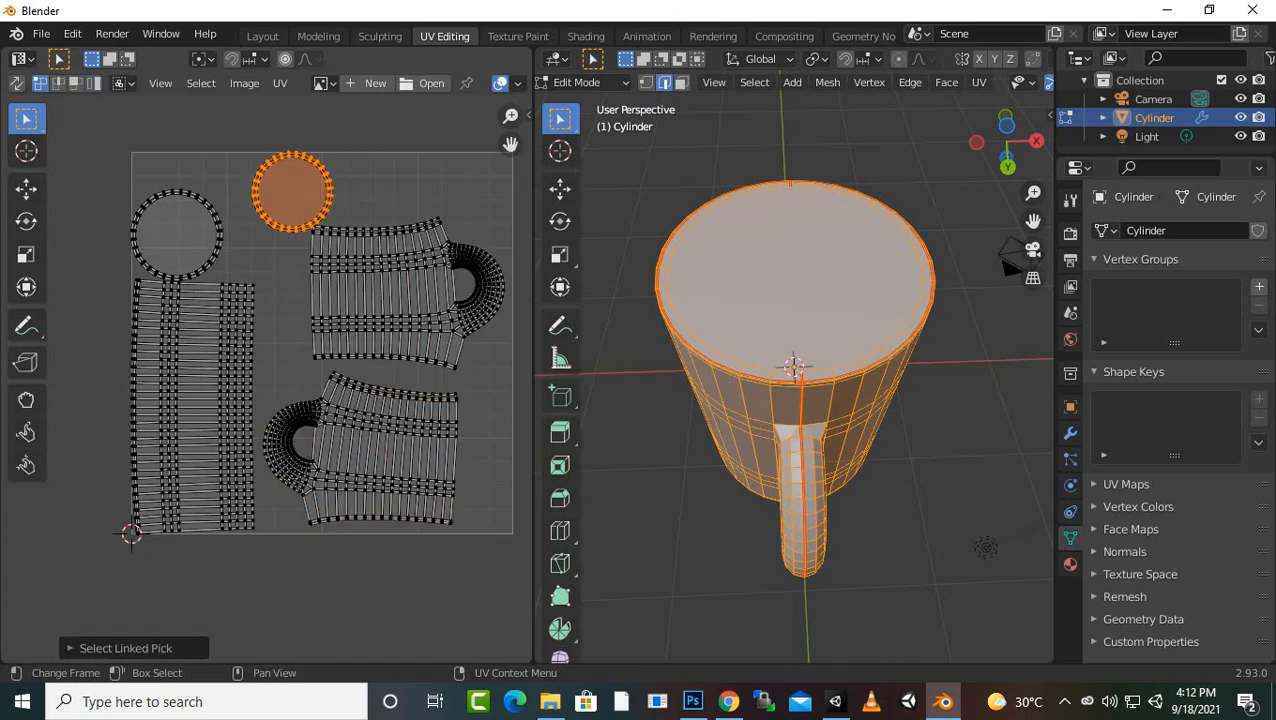
key(g)
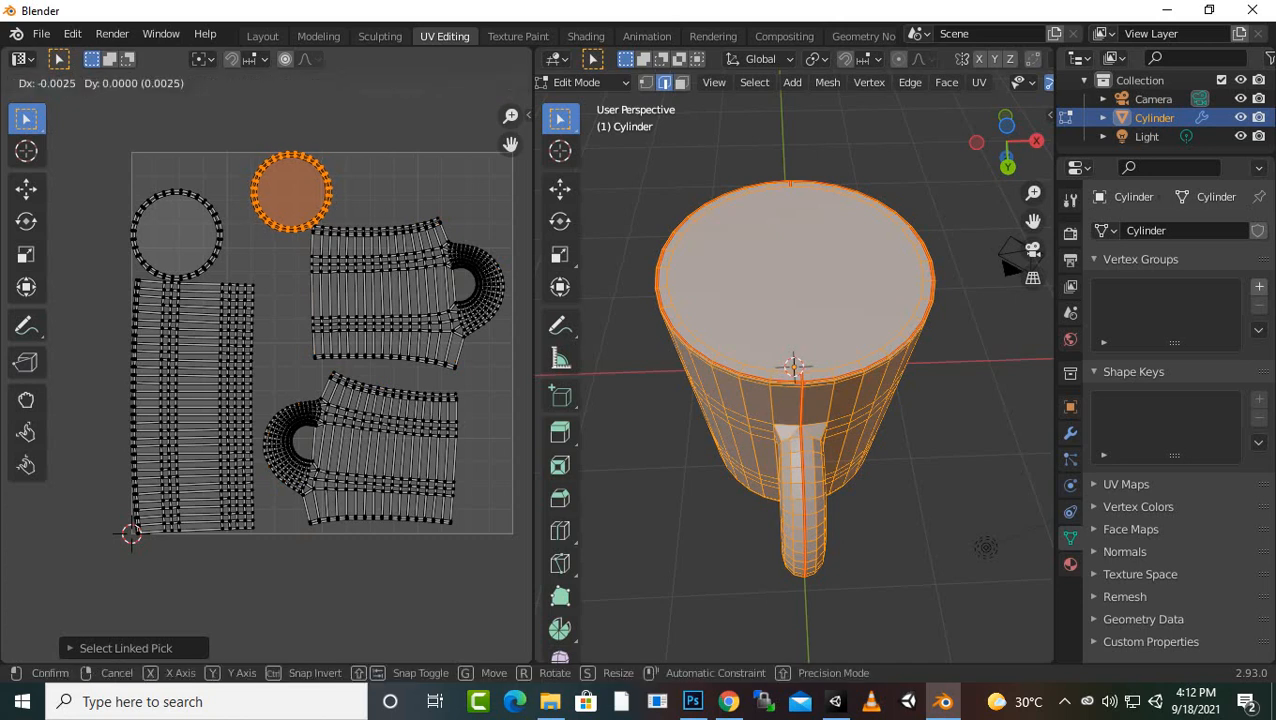
key(Return)
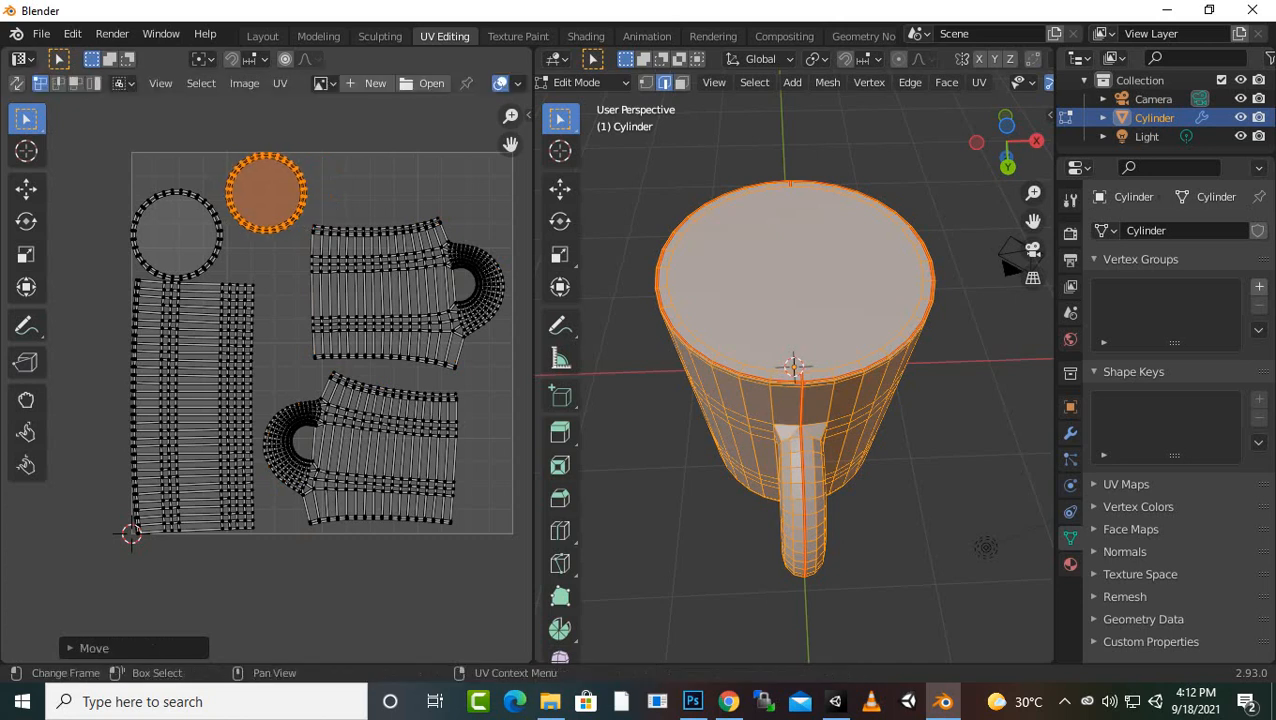
- Open the coffee-cup logo image pngtree-coffee-cup-logo-png-image_1824200.jpg from the Desktop folder as the UV editor's image
scroll(270, 380, down, 1)
mouse_move(790, 330)
middle_down()
mouse_move(800, 460)
mouse_move(800, 320)
middle_up()
middle_drag(790, 370, 788, 326)
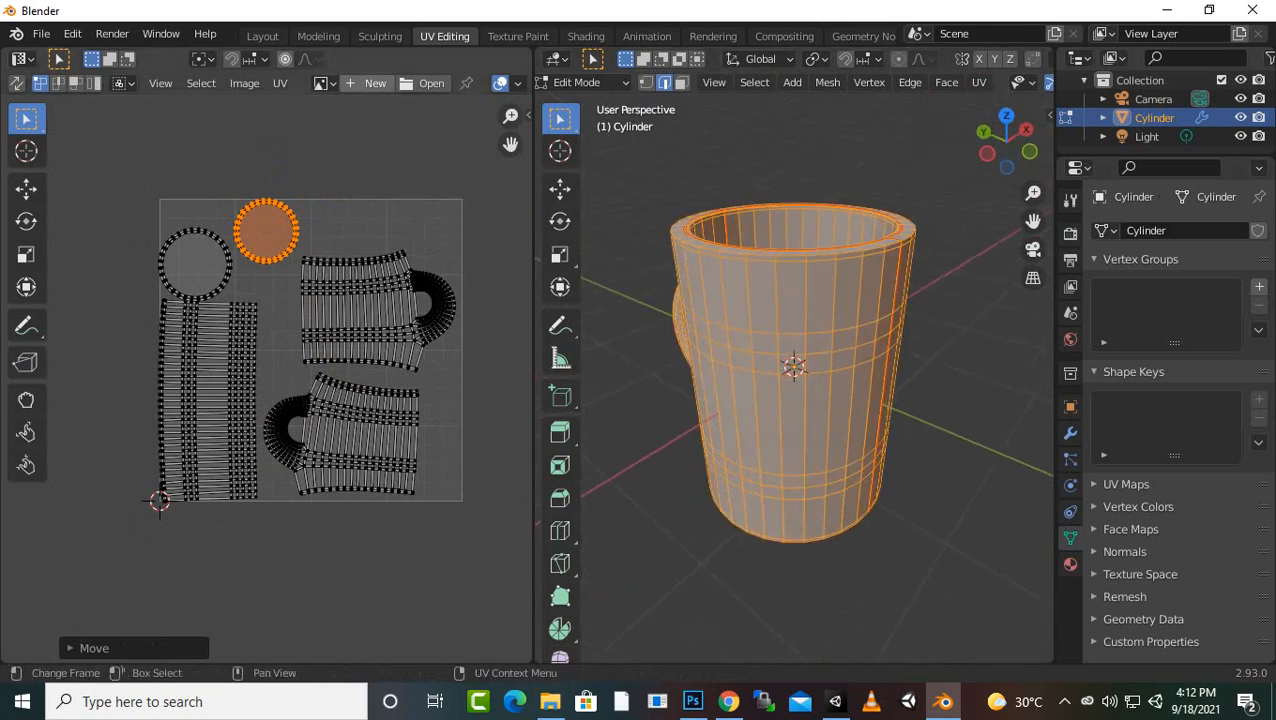
click(425, 82)
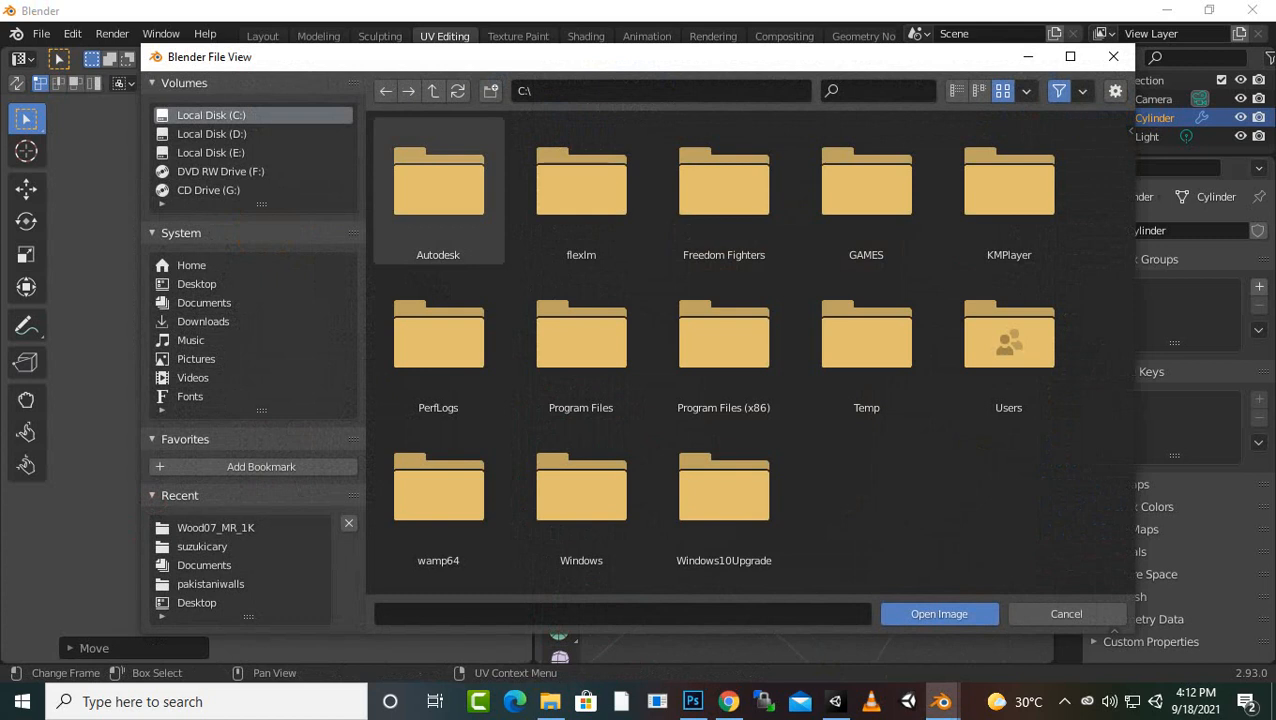
click(200, 285)
scroll(590, 415, down, 11)
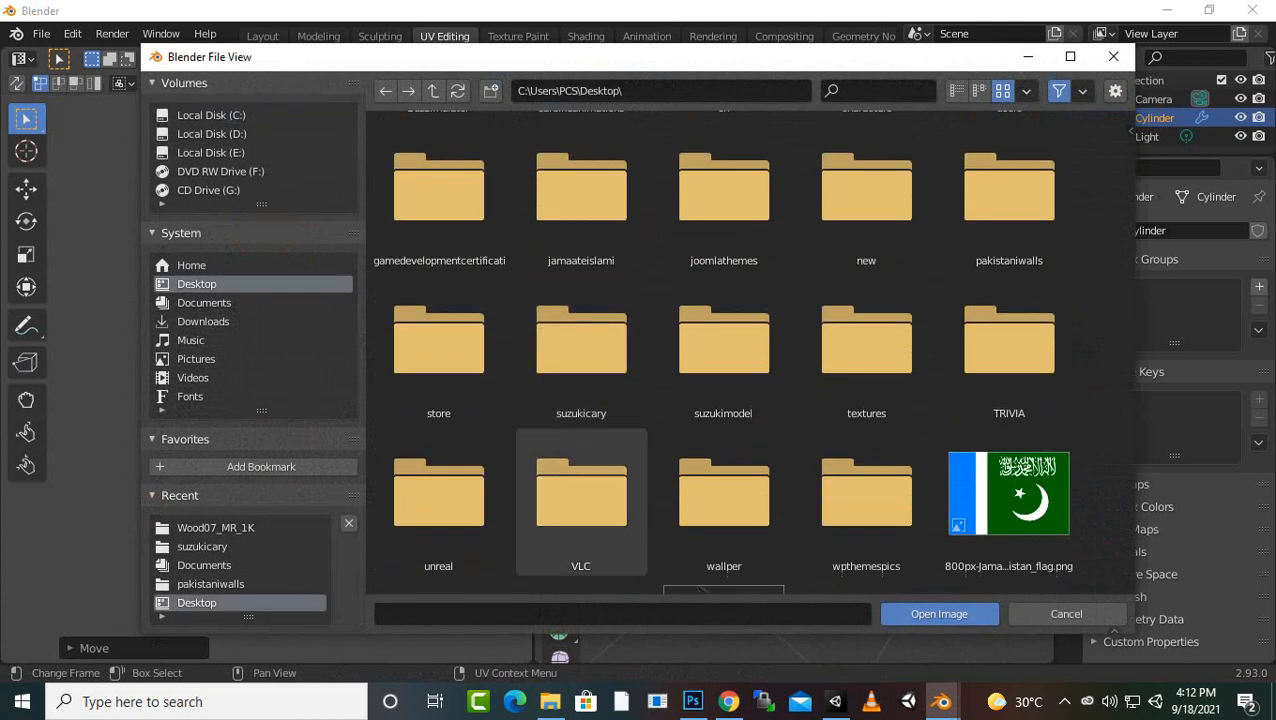
scroll(723, 400, down, 5)
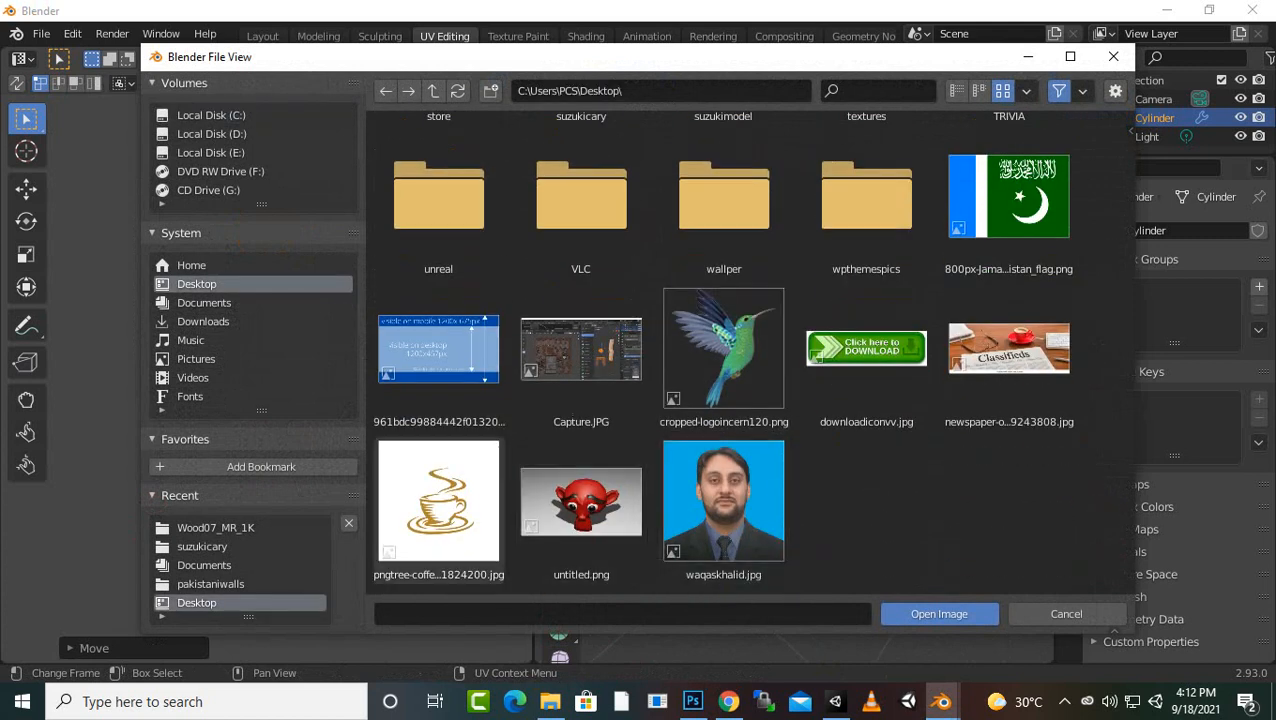
double_click(438, 535)
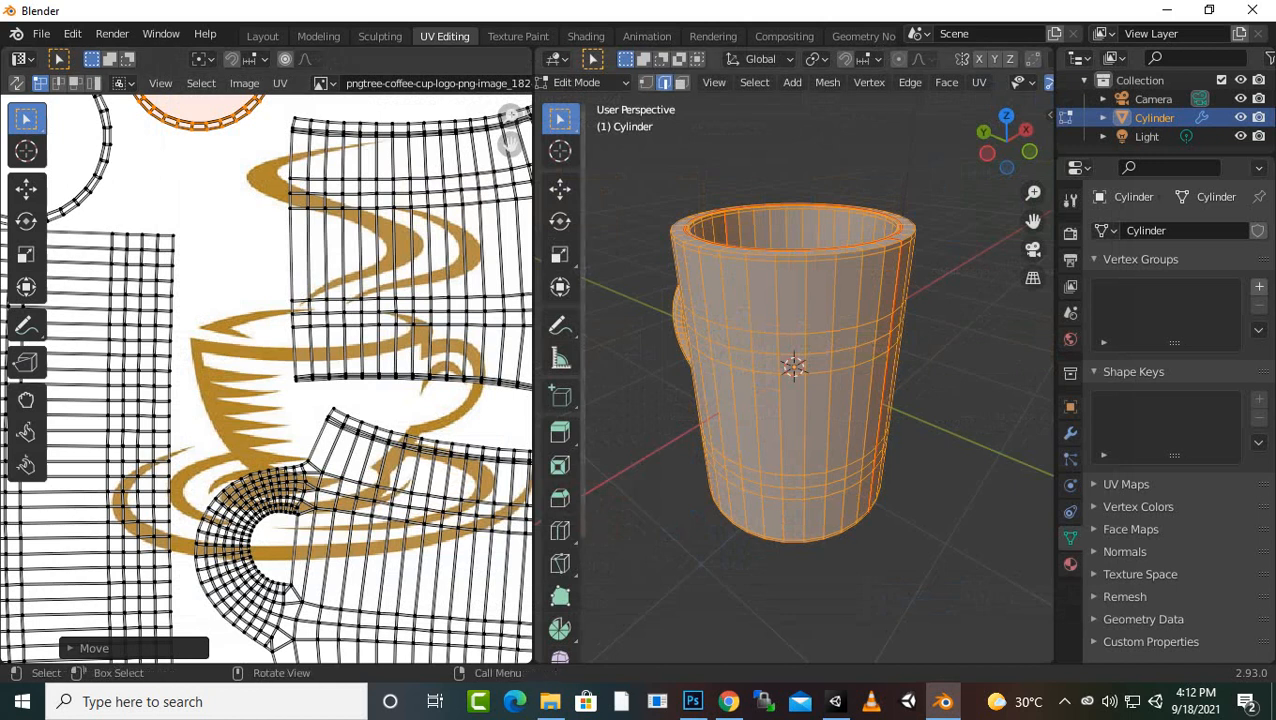
- Switch the 3D viewport shading of the mug to Material Preview
scroll(795, 370, down, 2)
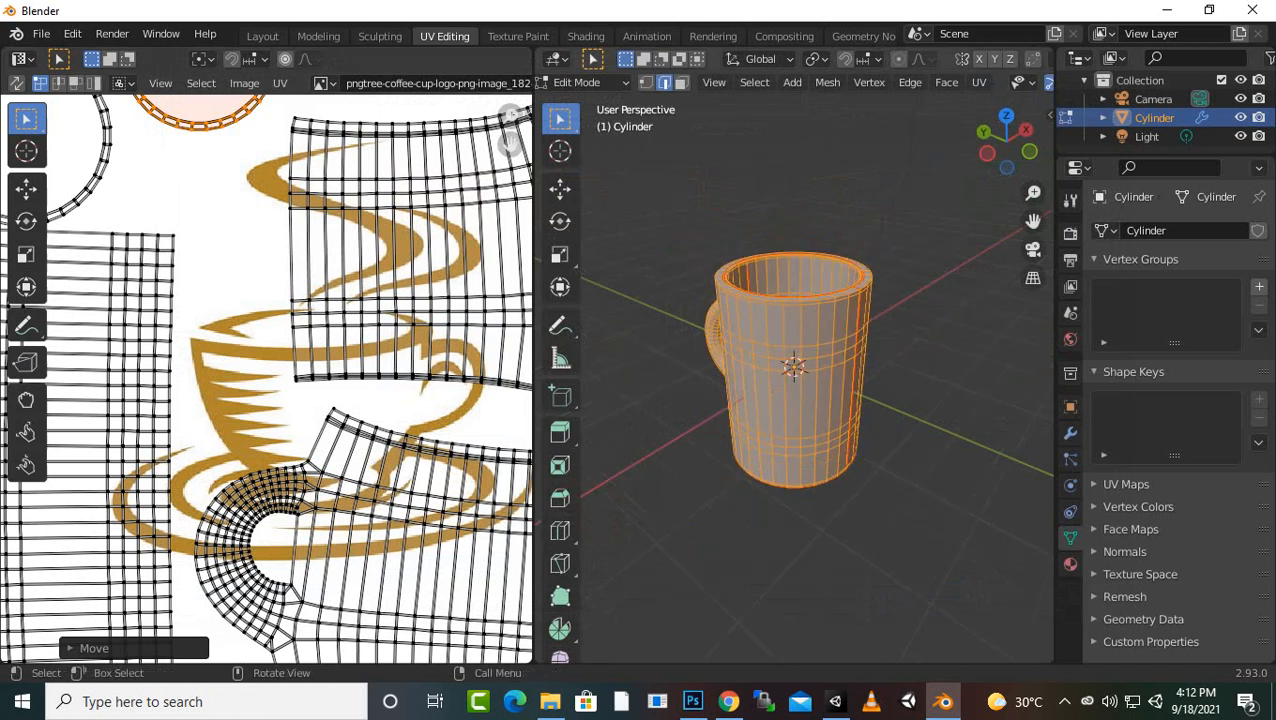
key(z)
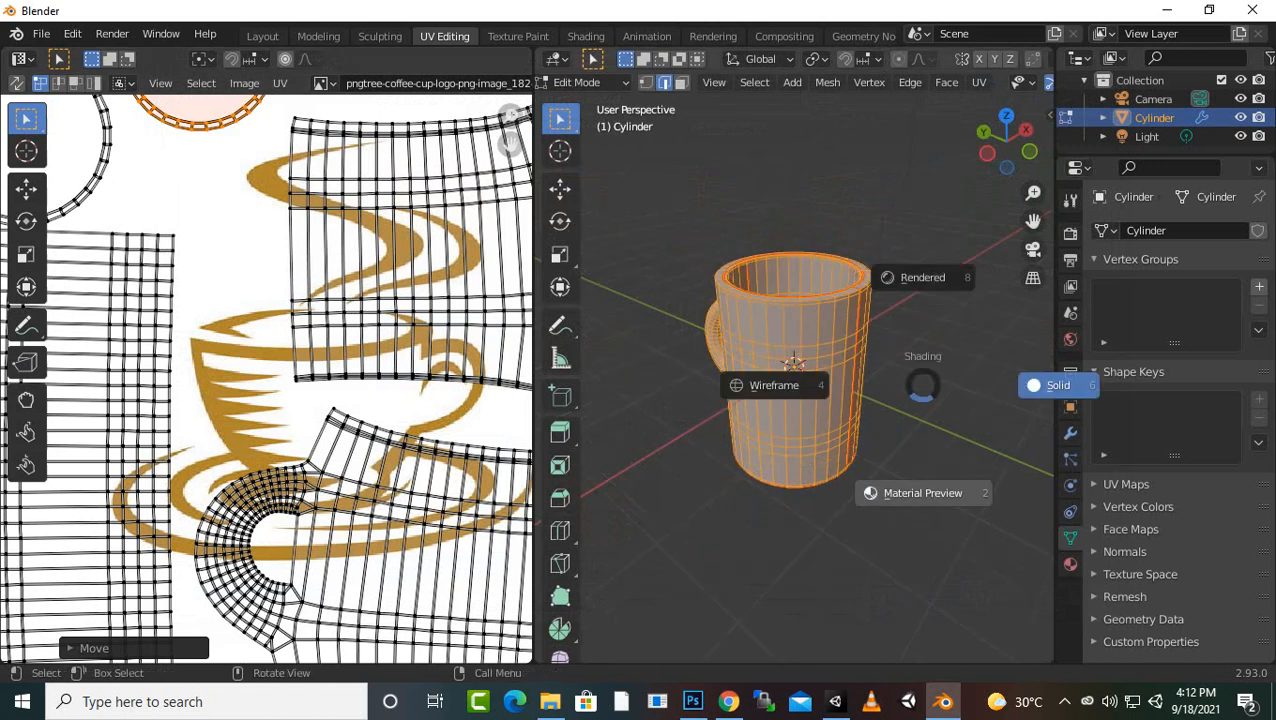
click(922, 493)
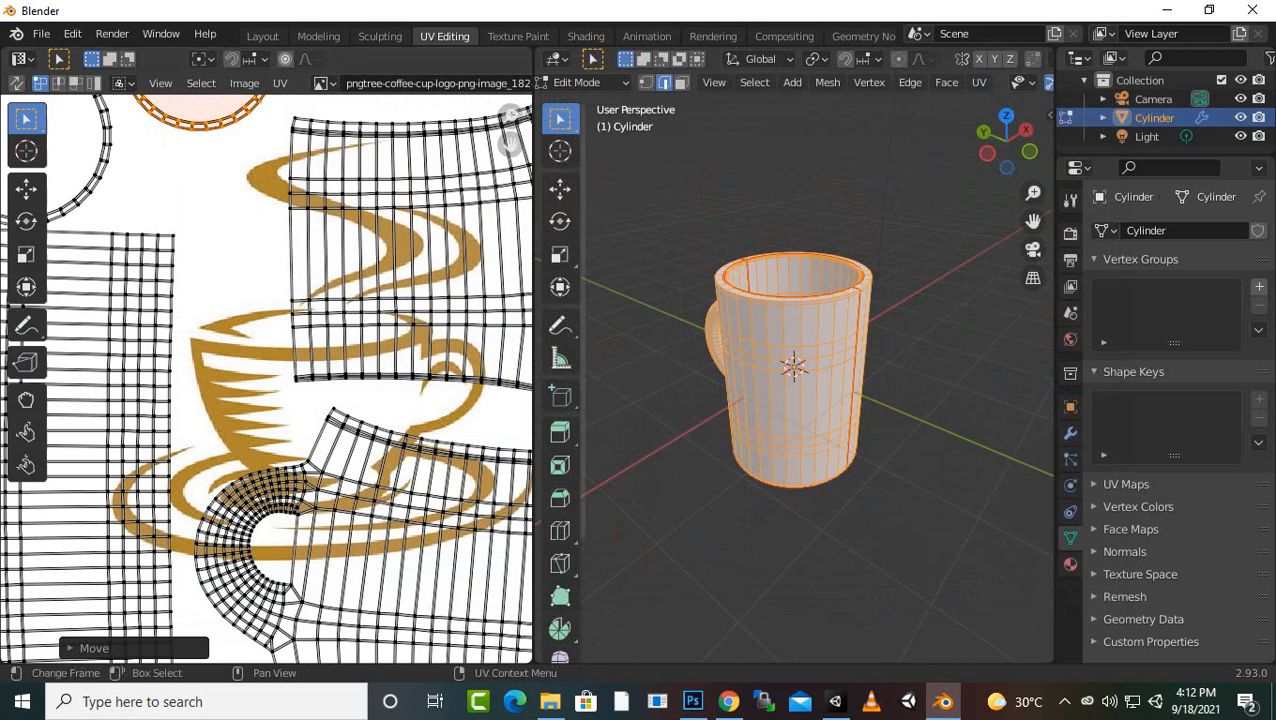
- Split the UV editor horizontally into two areas and change the upper one to the Shader Editor
right_click(535, 164)
click(460, 164)
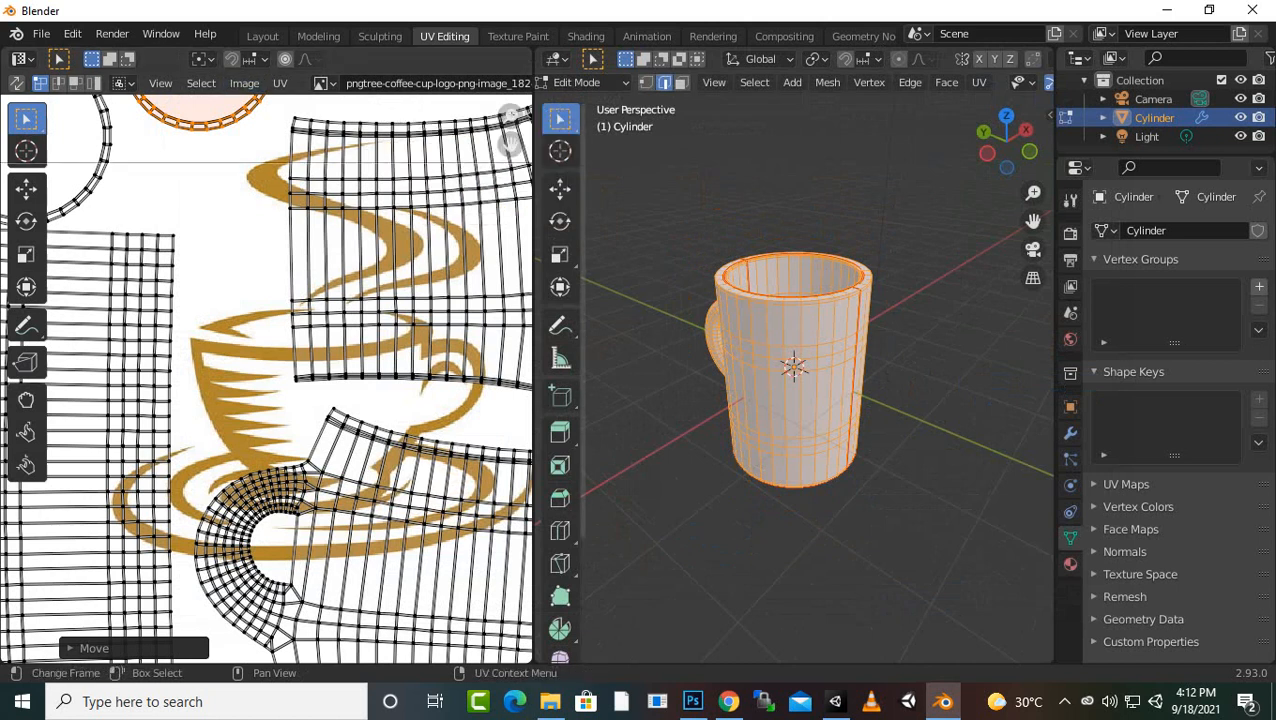
click(400, 334)
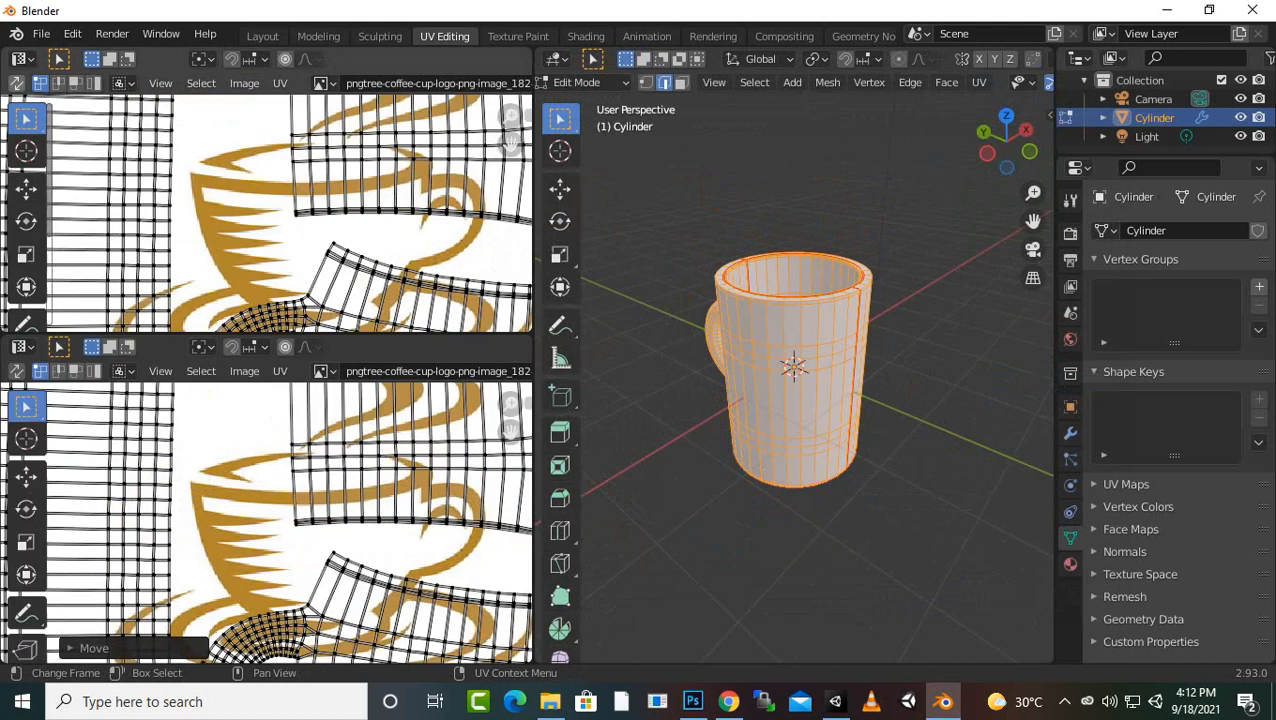
click(20, 58)
click(60, 226)
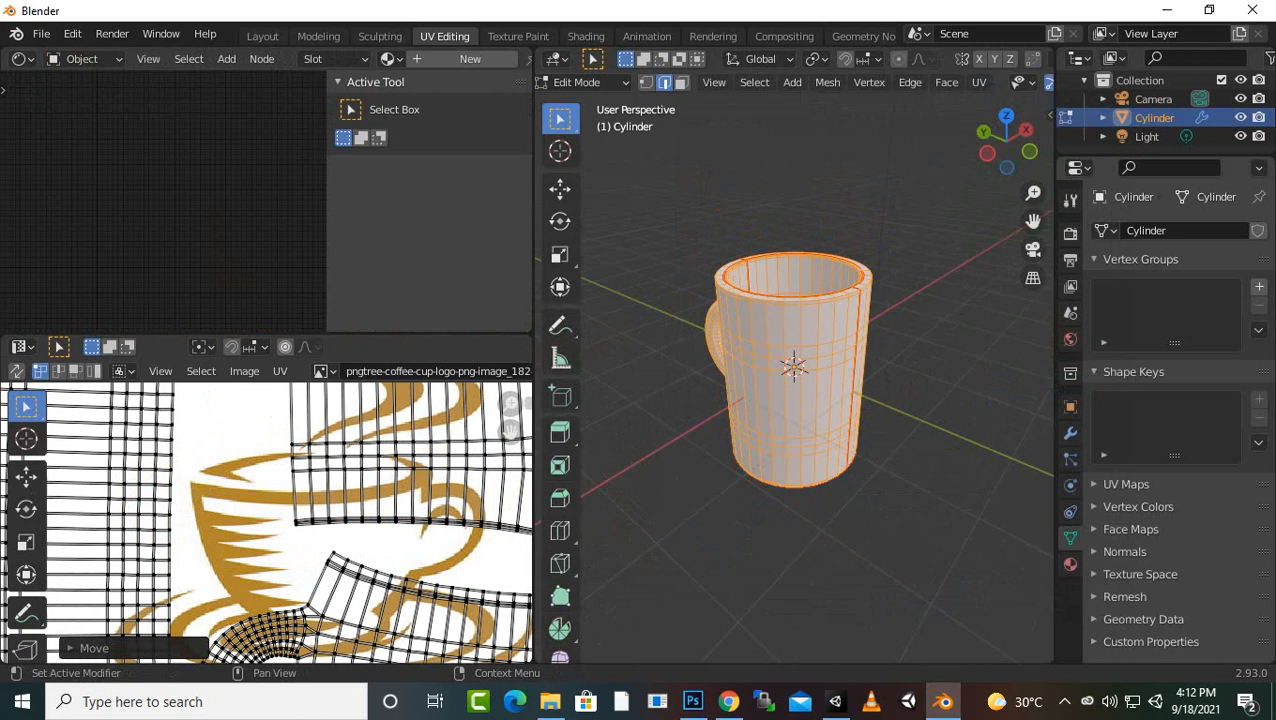
- Create a new material for the mug and add the coffee-cup logo image to it as an Image Texture node
click(1070, 564)
click(1190, 309)
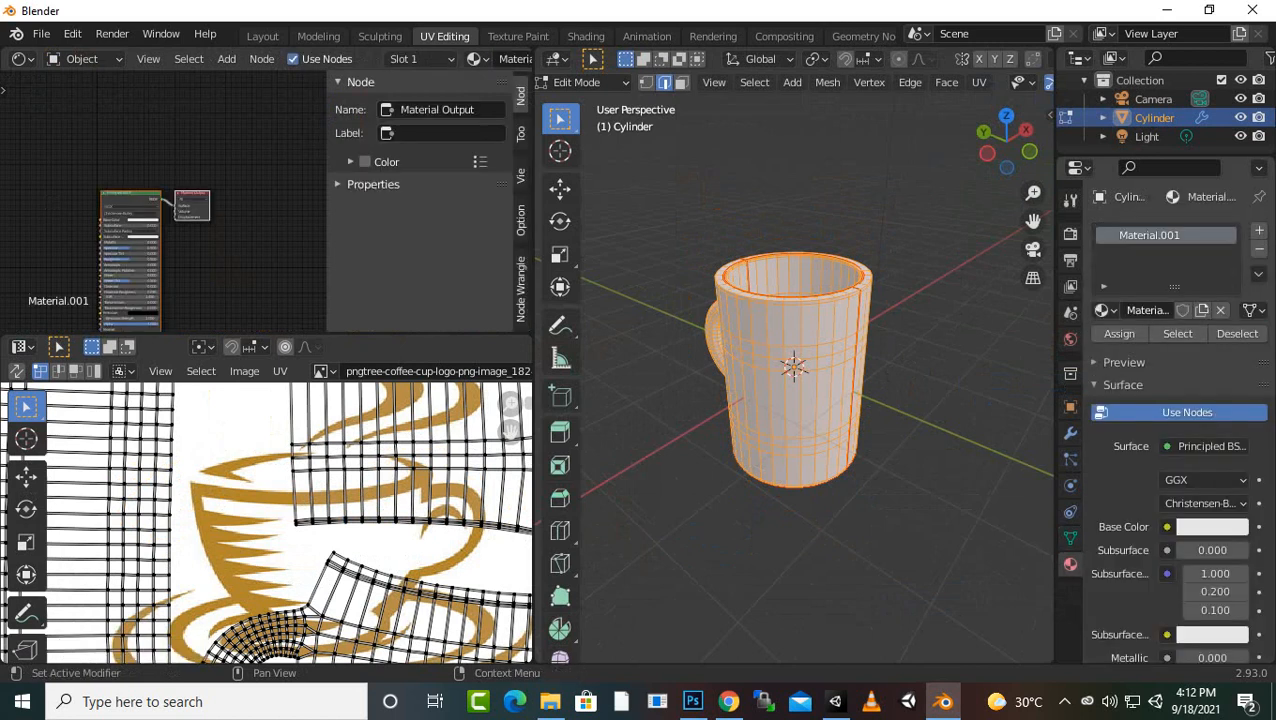
drag(320, 371, 30, 195)
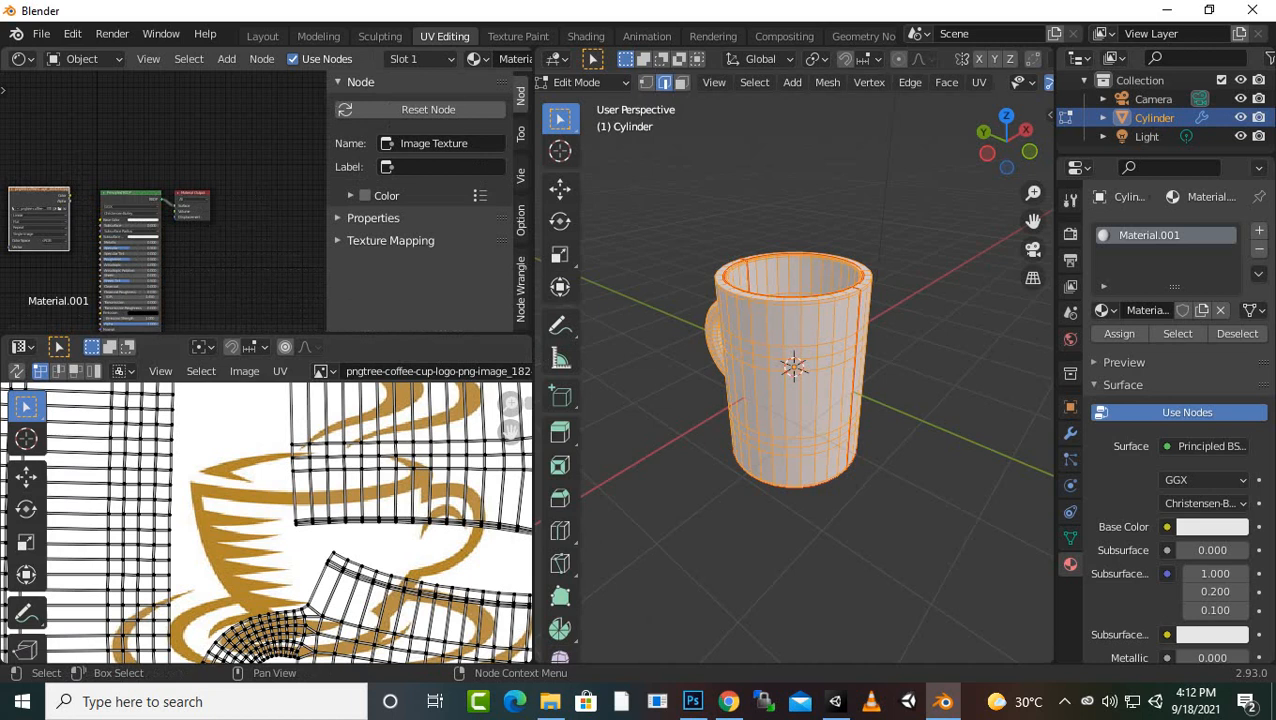
- Connect the Image Texture node's Color output to the Base Color input of the Principled BSDF
scroll(10, 178, up, 4)
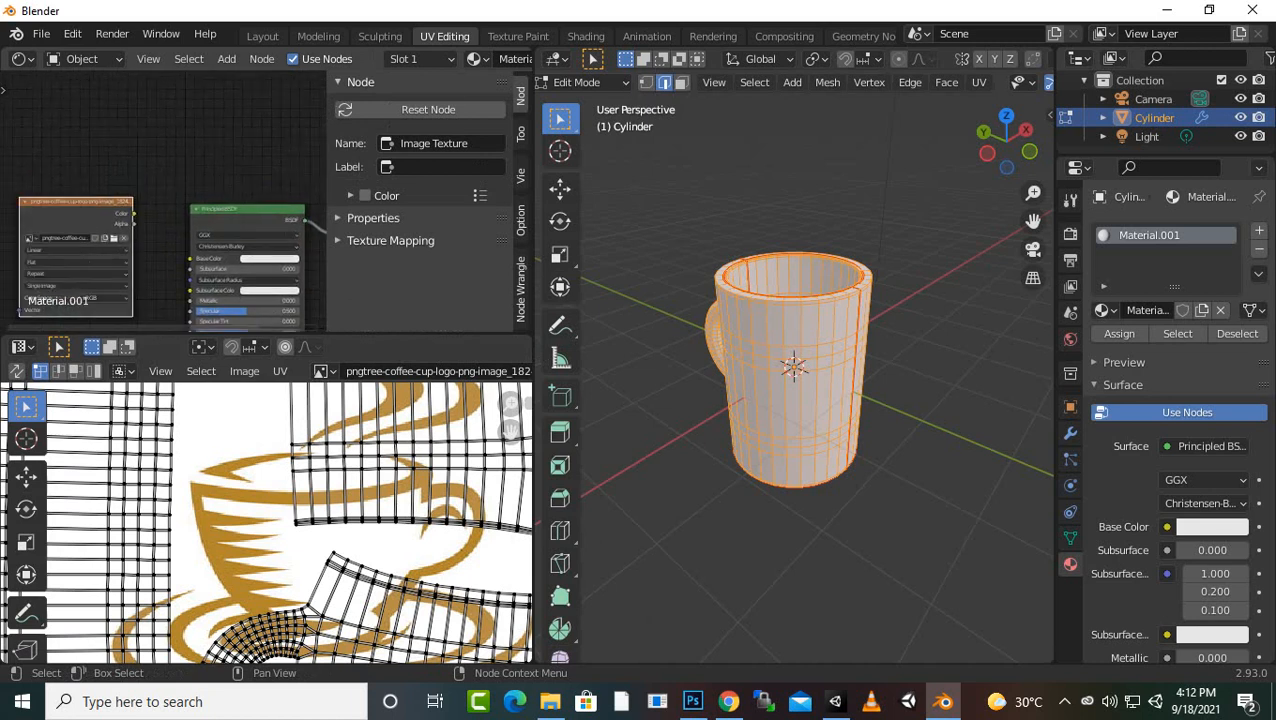
scroll(165, 200, up, 3)
drag(113, 221, 209, 300)
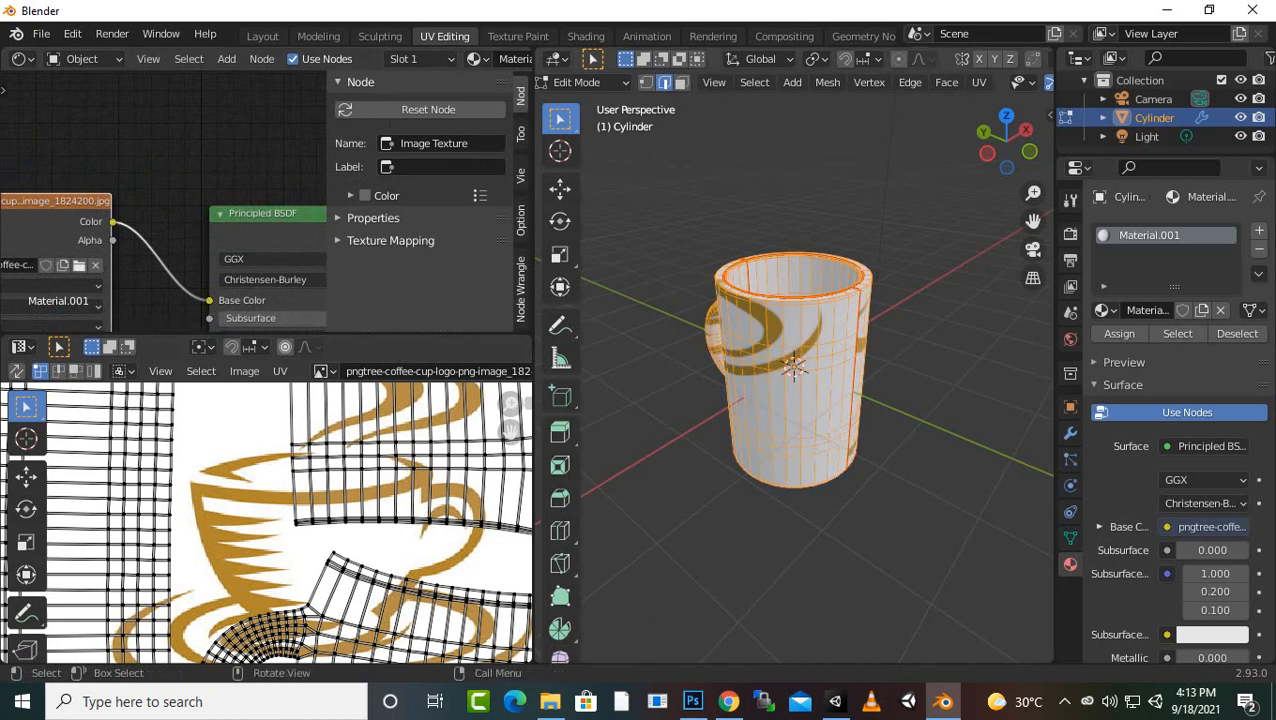
- Clear the UV selection and enlarge the UV editor area so the whole logo image and all islands fit
middle_drag(800, 380, 675, 342)
key(Home)
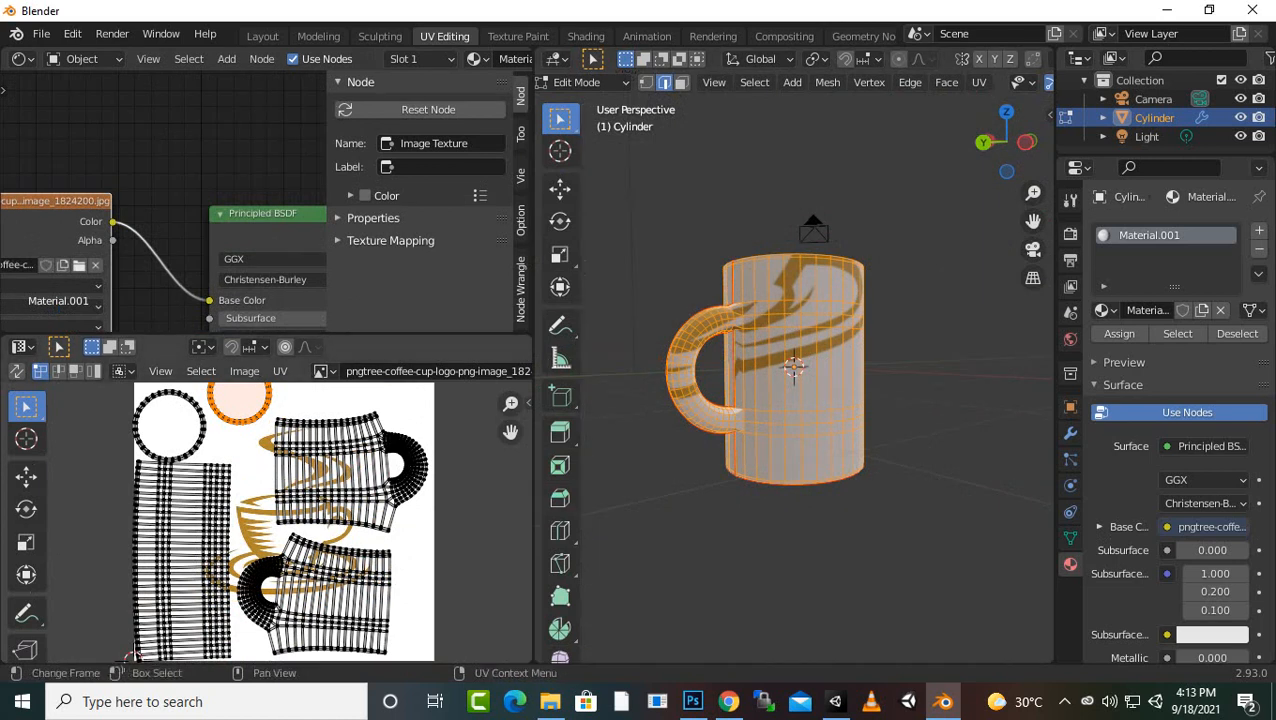
key(alt+a)
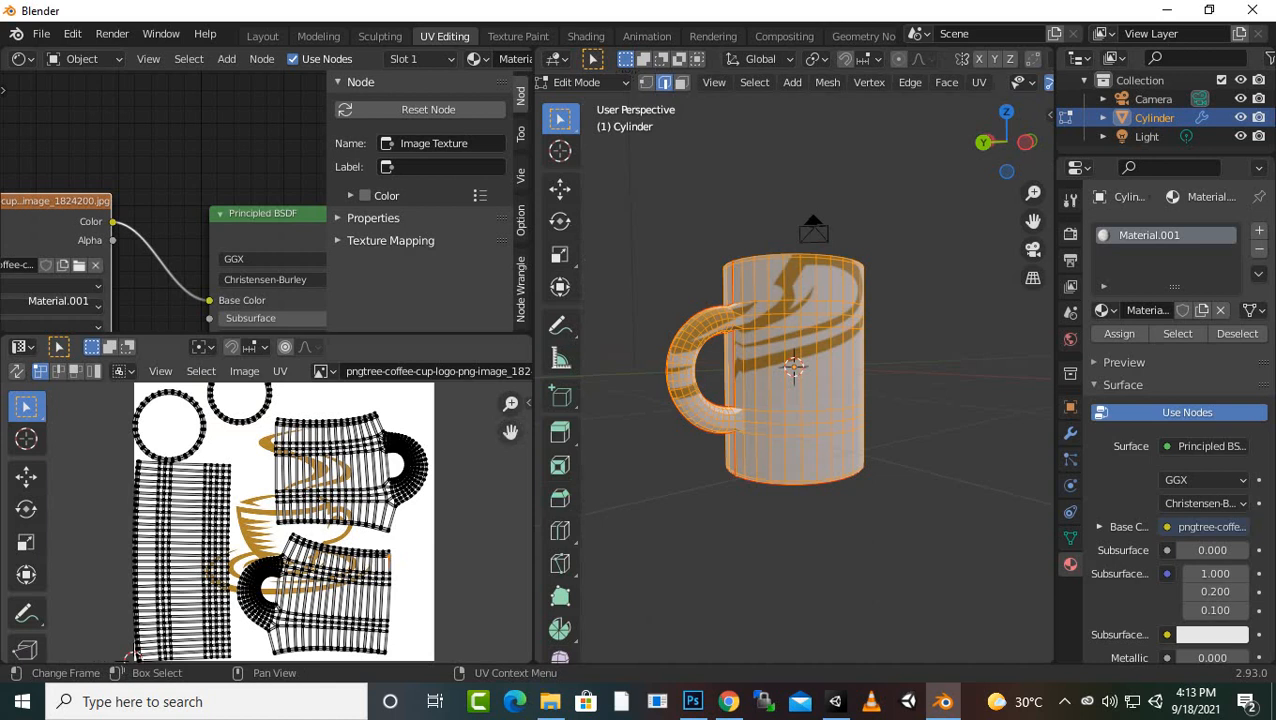
drag(420, 334, 420, 150)
scroll(265, 428, up, 1)
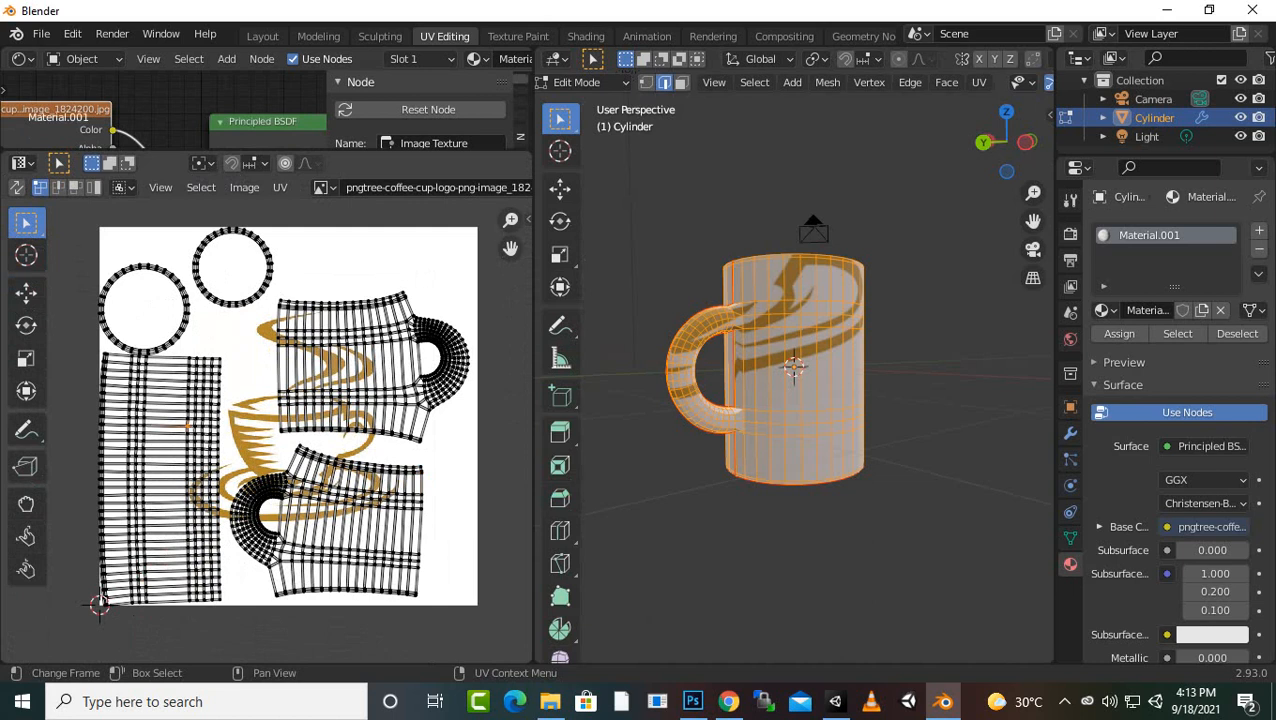
- Select the linked inner wall strip, scale it to about 0.52 and move it into the lower-left corner of the logo image
key(l)
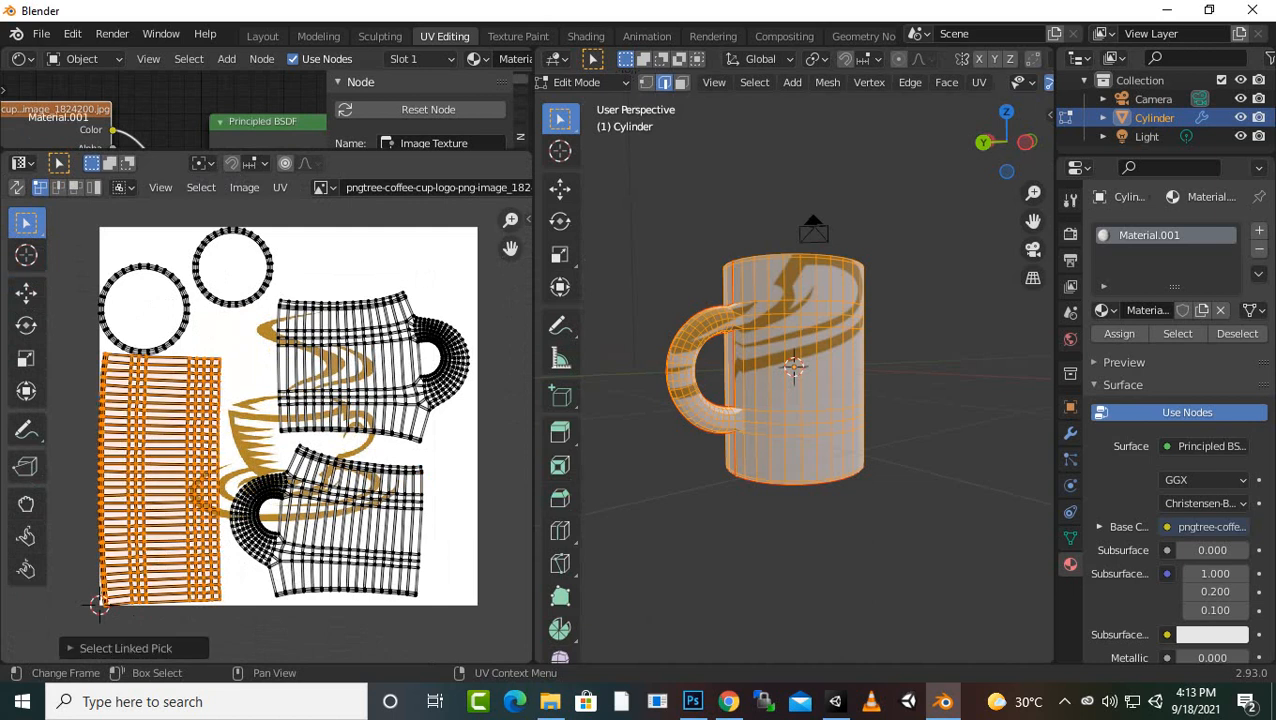
key(s)
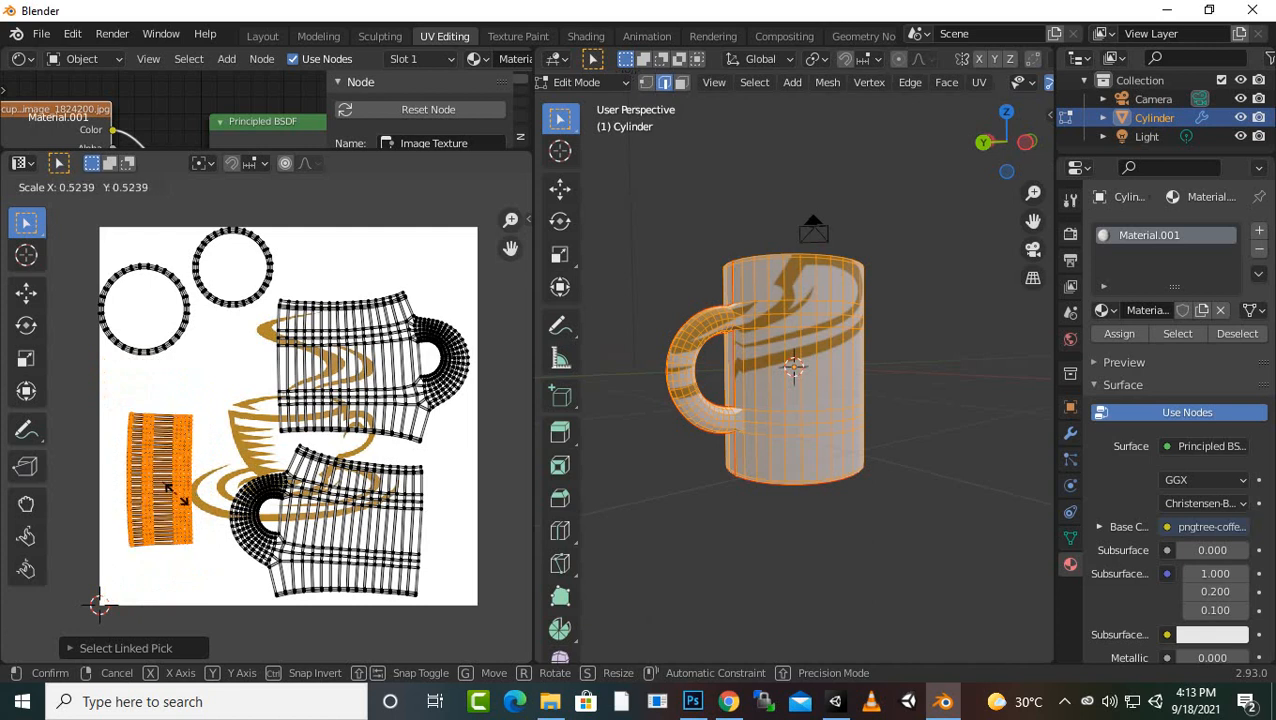
click(178, 495)
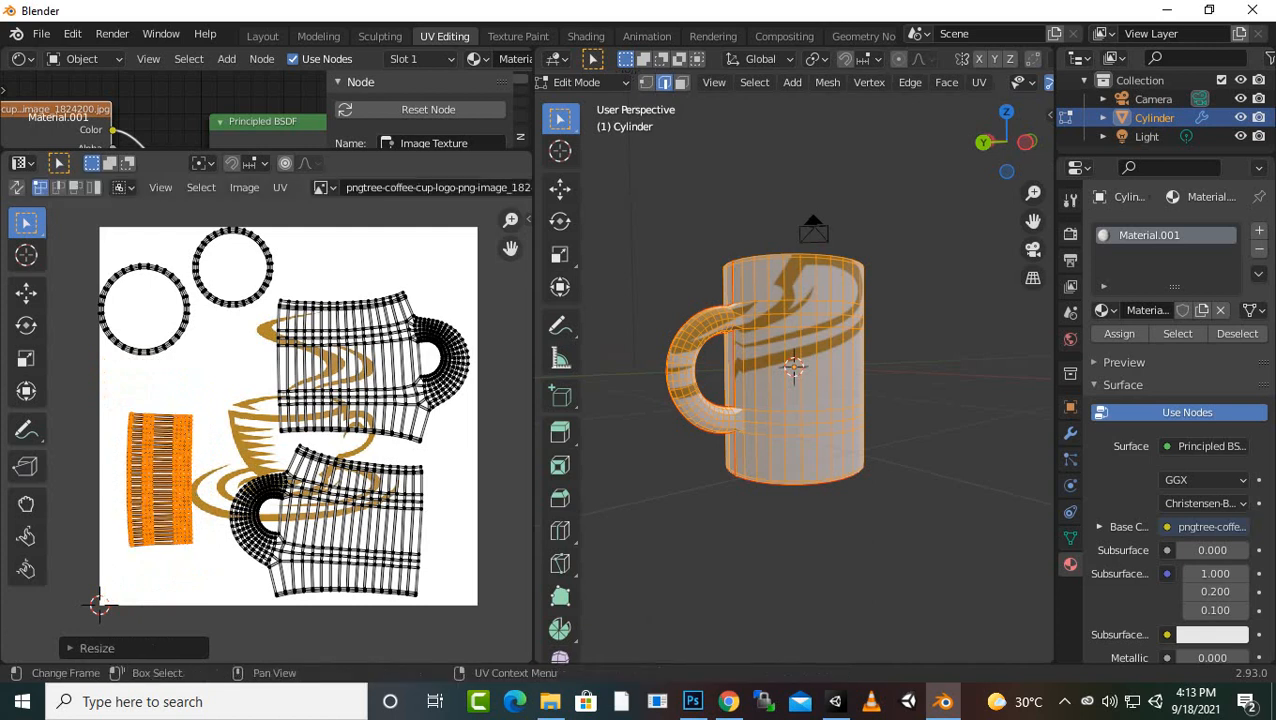
key(g)
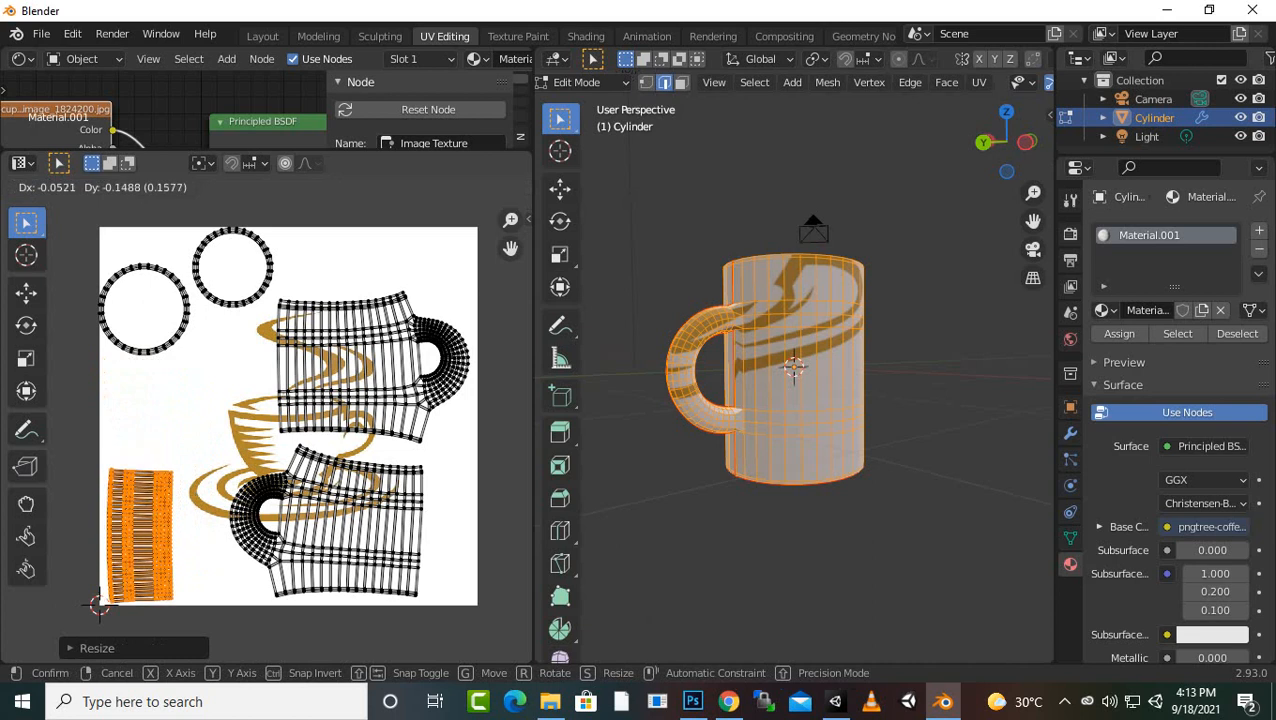
click(98, 604)
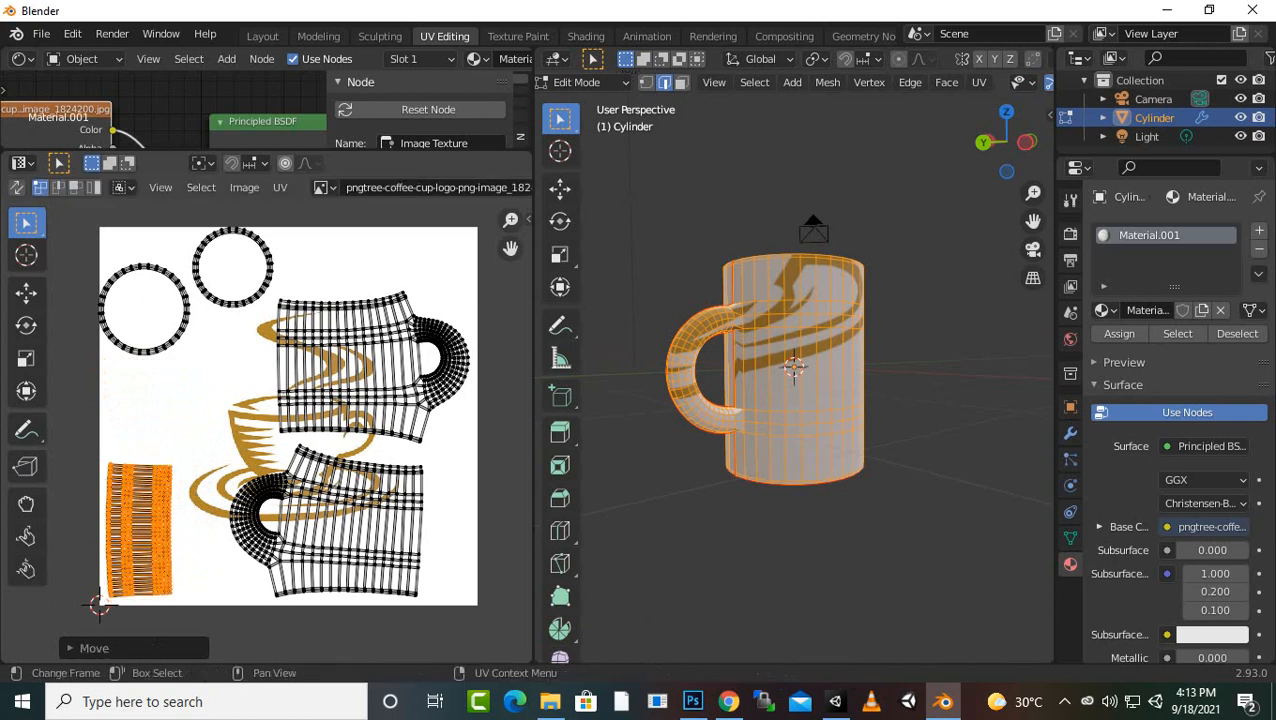
- Select the linked larger circular island and move it down along the logo image's left edge, above the inner wall strip
click(98, 604)
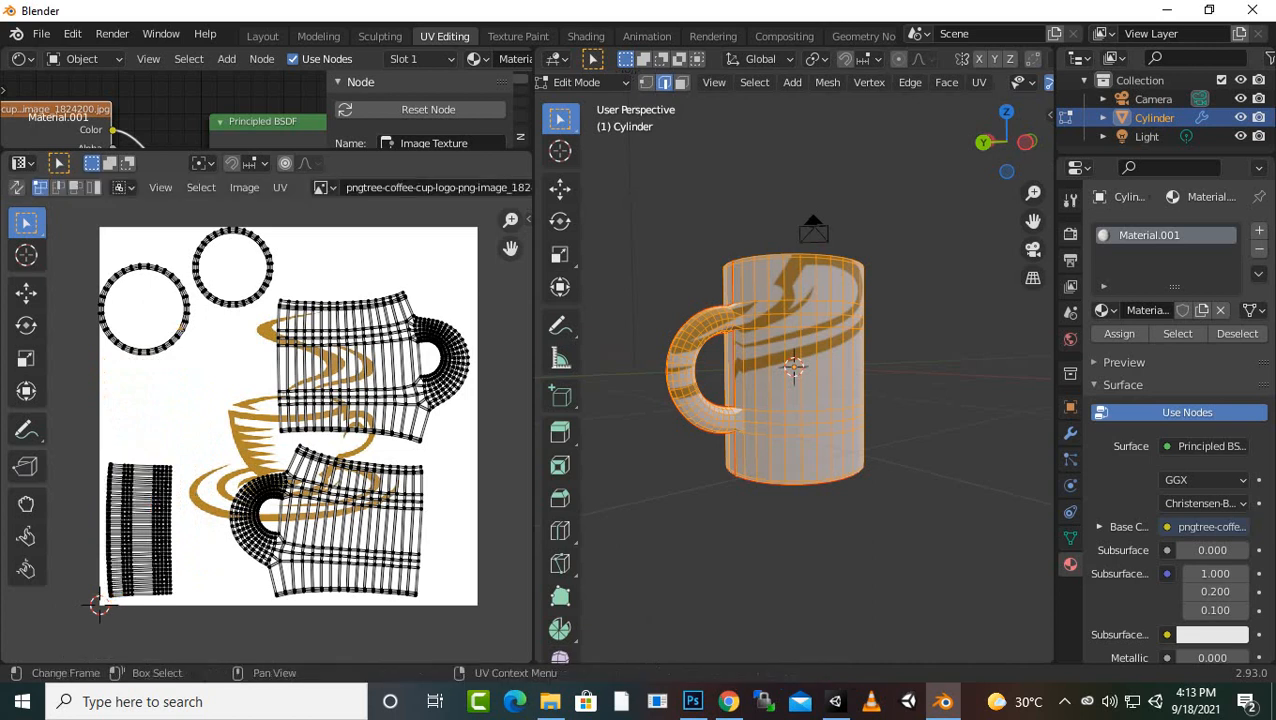
key(l)
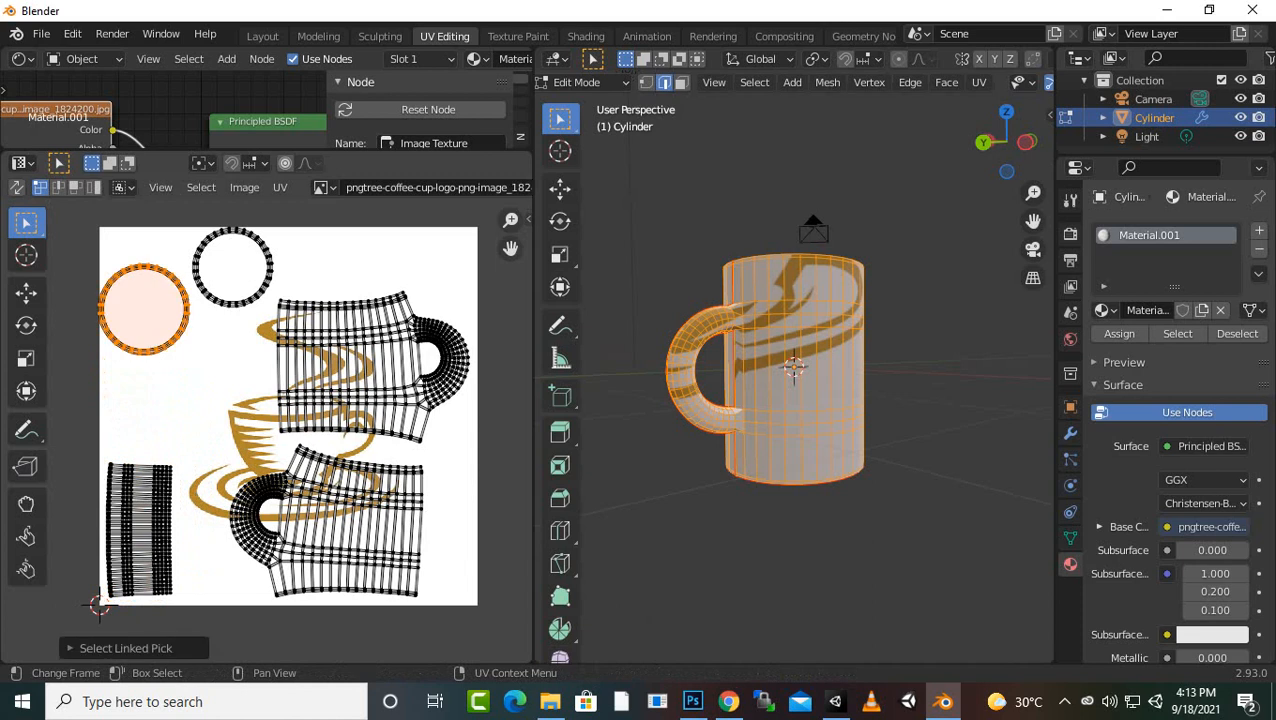
key(g)
click(147, 358)
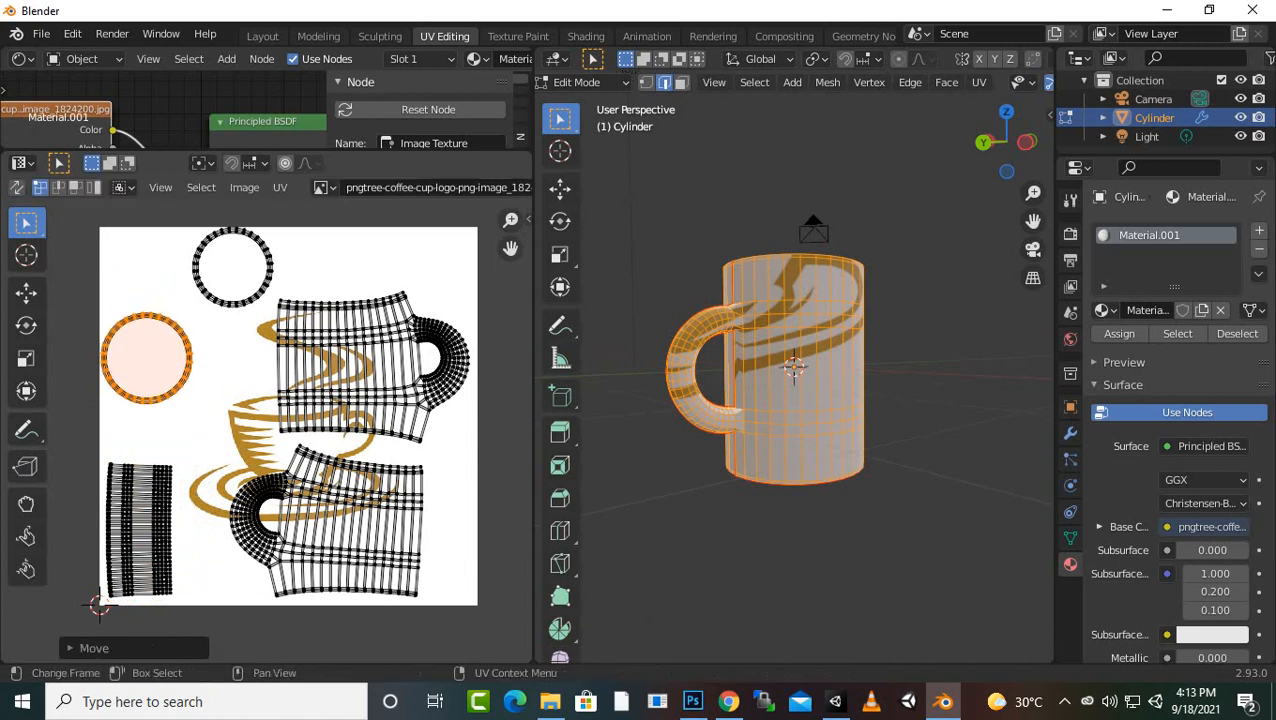
- Select the linked smaller circular island and move it about 0.23 left into the logo image's upper-left corner, above the larger circle
click(98, 604)
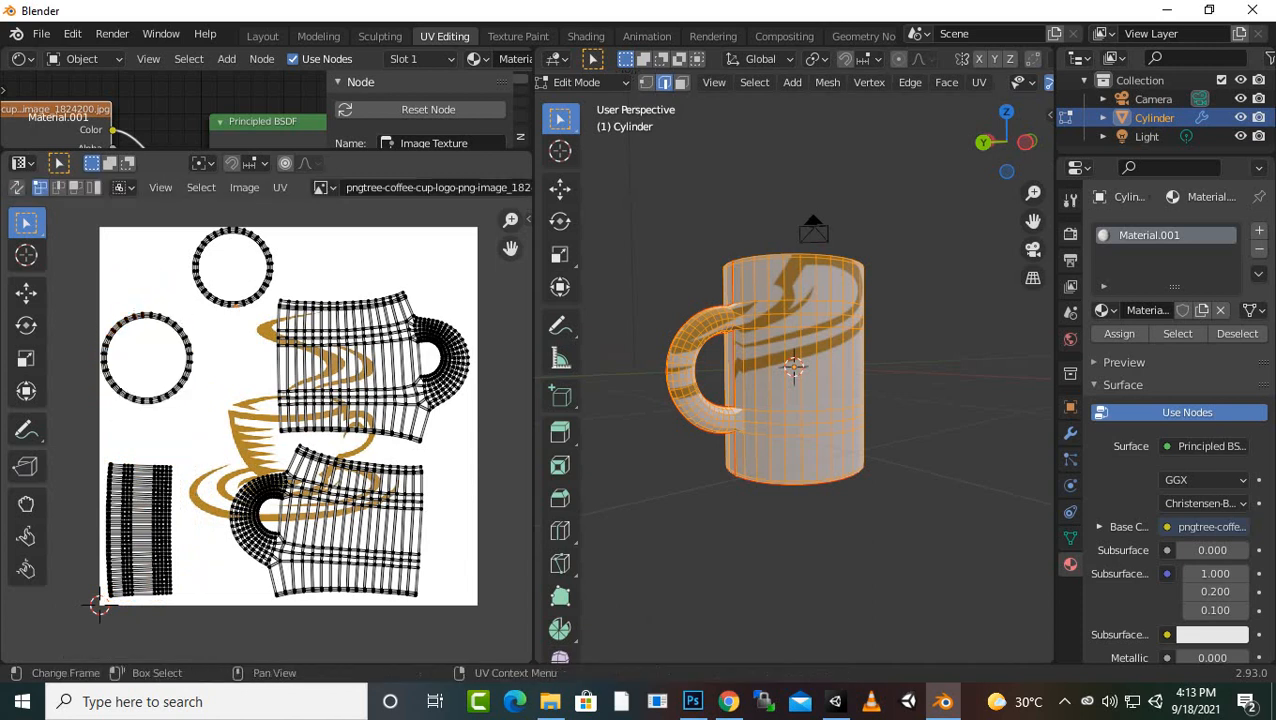
key(l)
key(g)
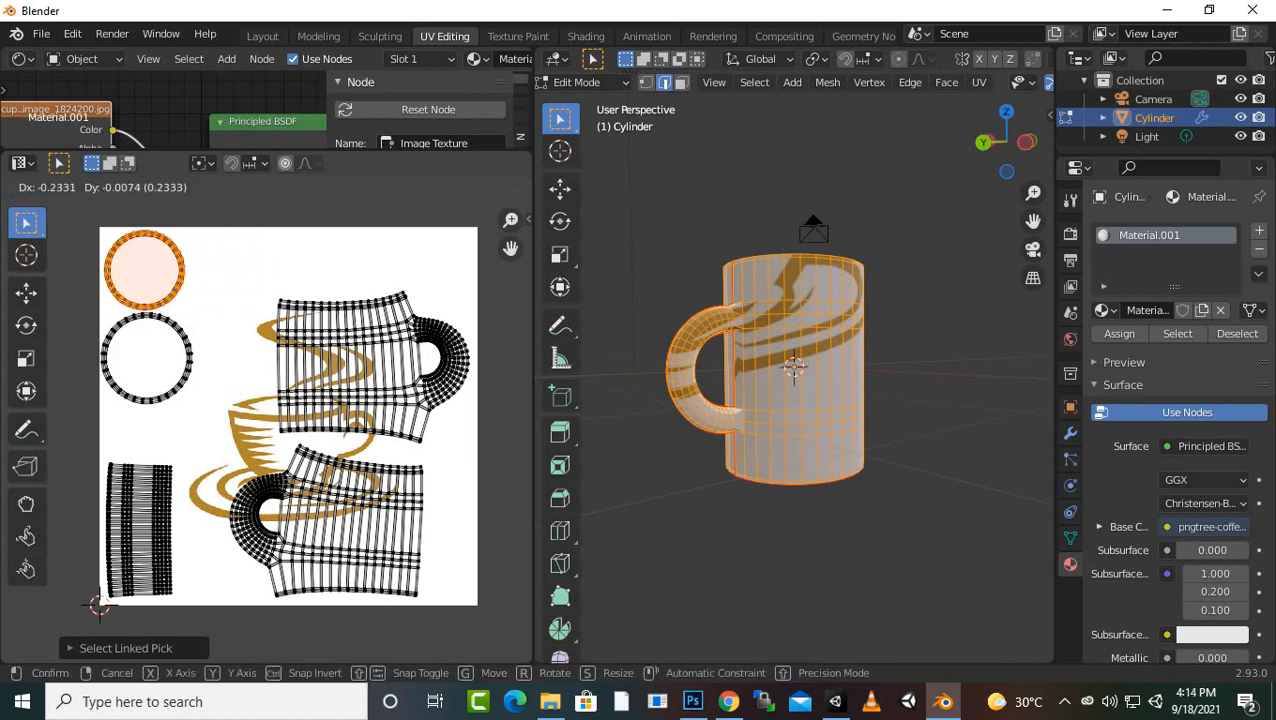
key(Return)
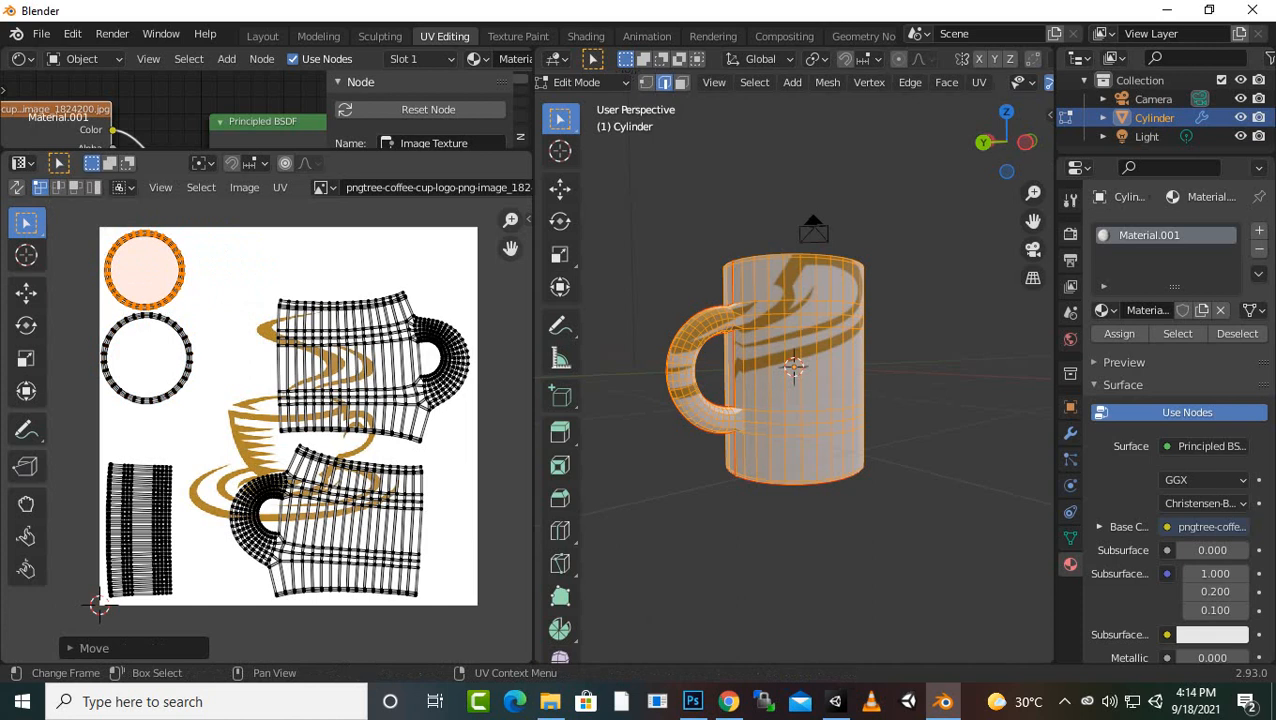
- Select only the linked body island whose handle points right, scale it up to cover the logo image and move it down to centre the logo
key(alt+a)
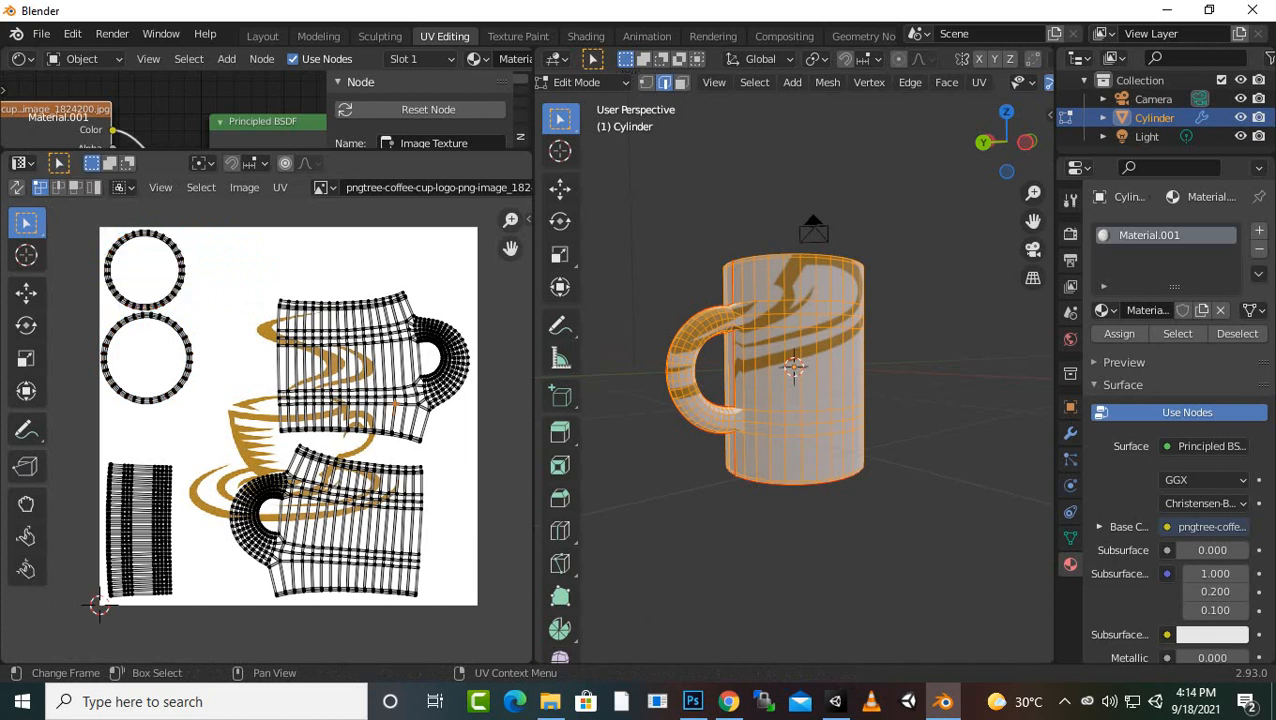
key(l)
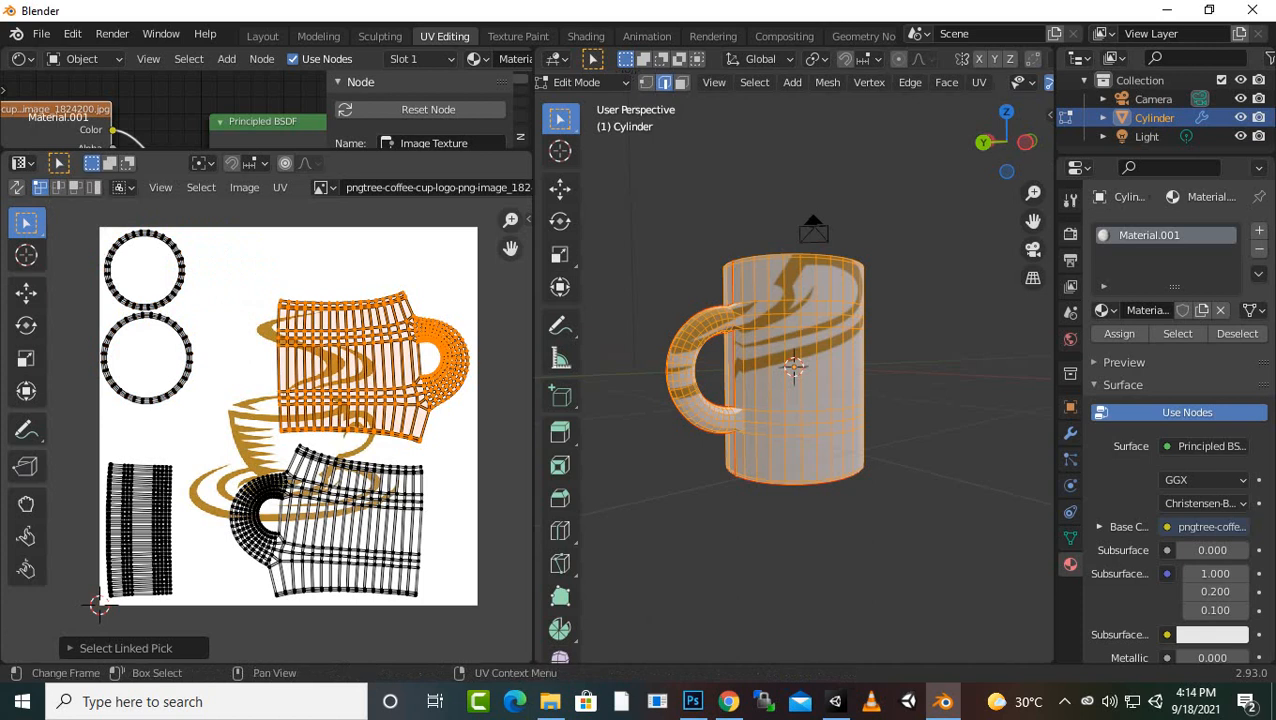
key(s)
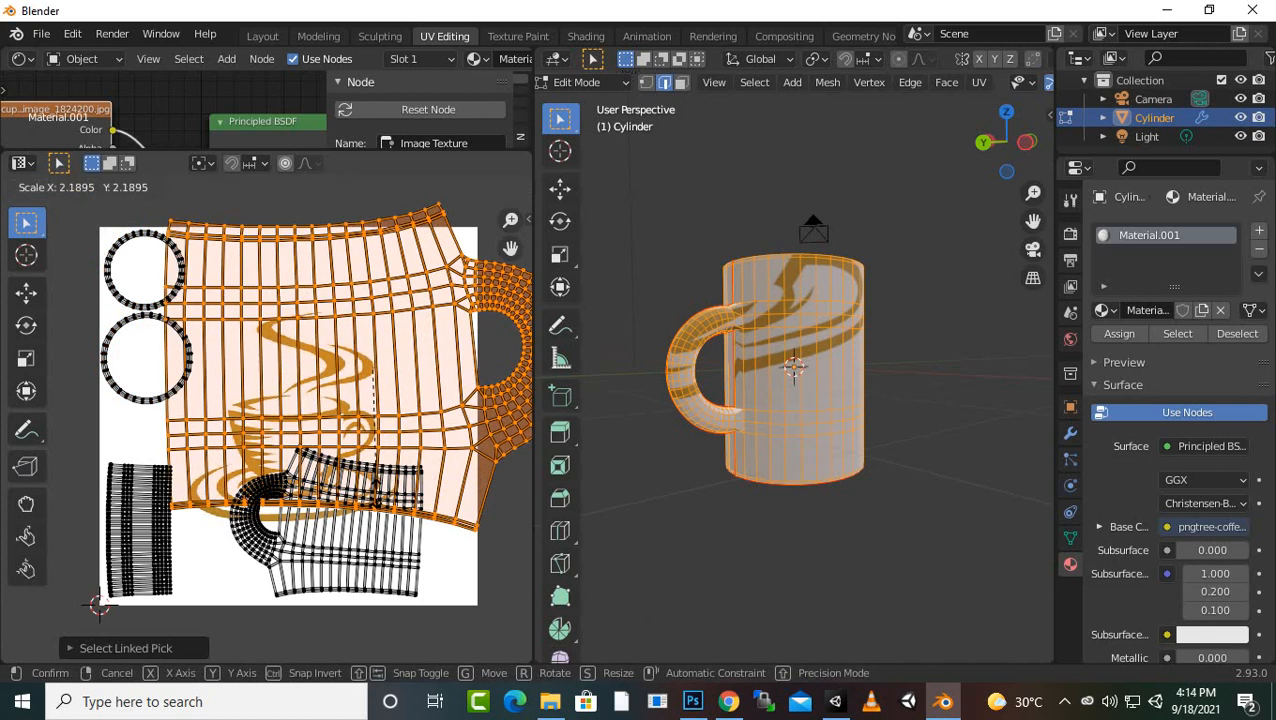
key(Return)
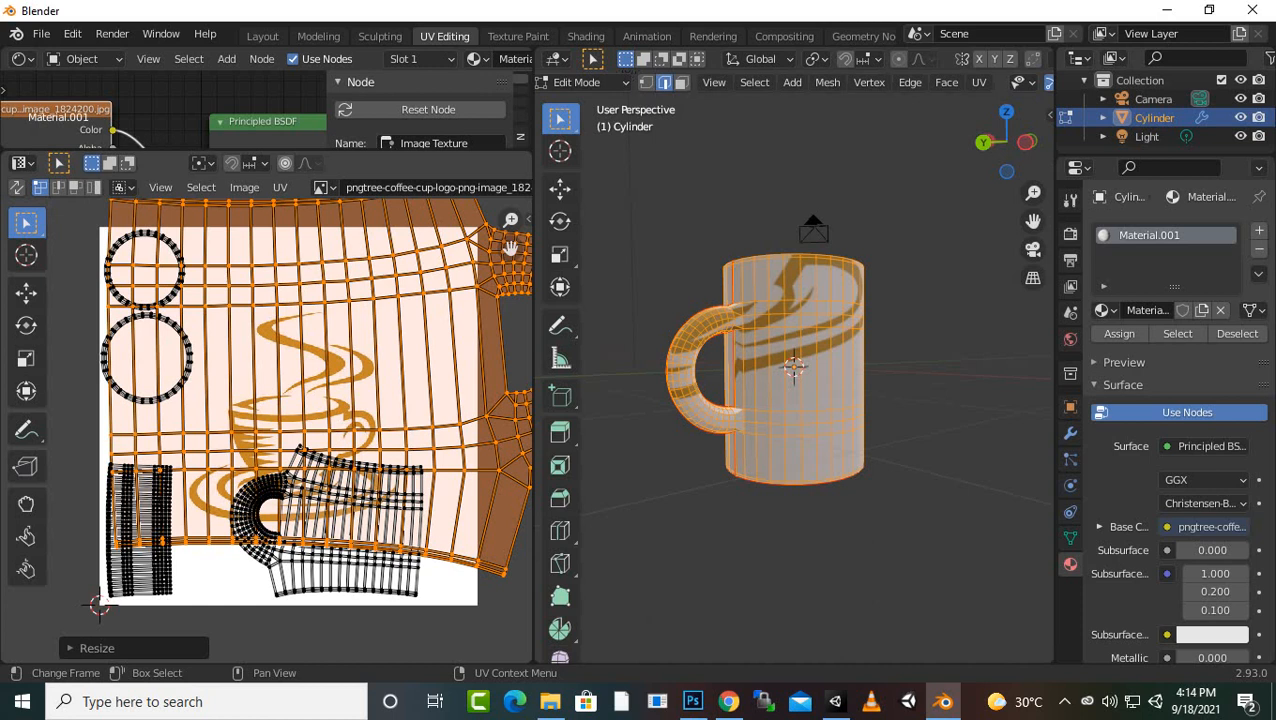
key(g)
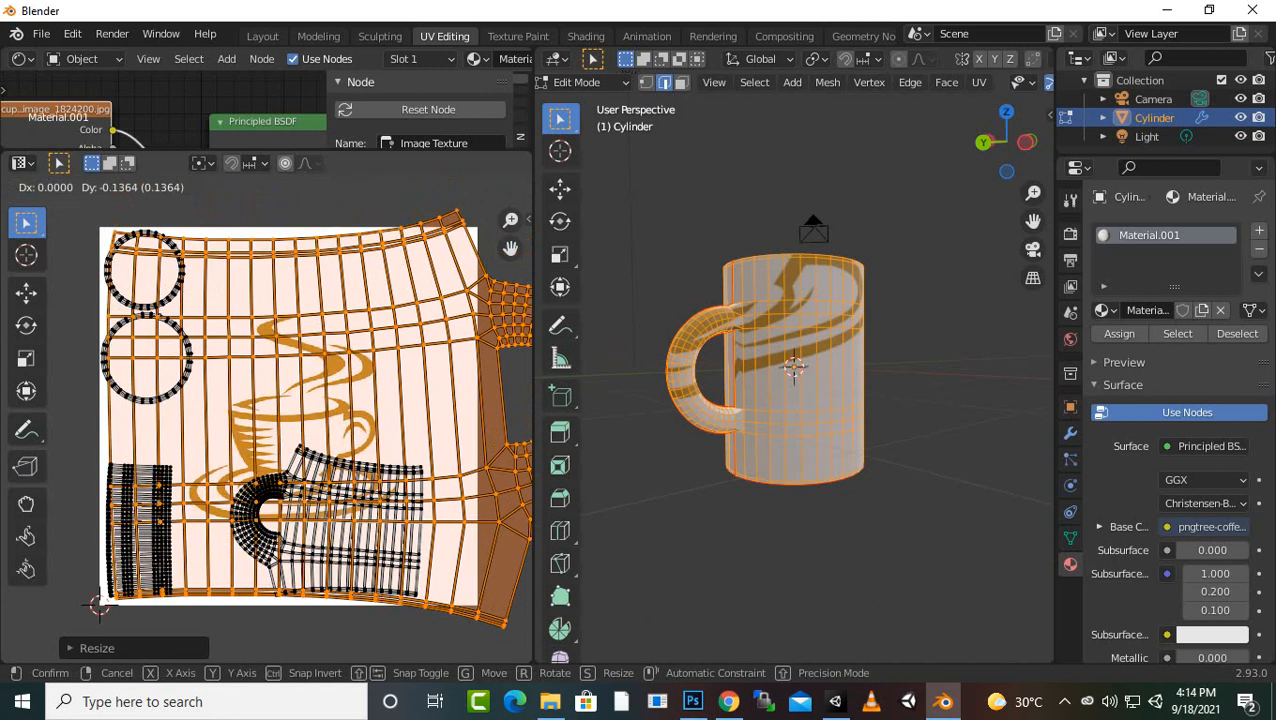
key(Return)
middle_drag(680, 440, 1002, 438)
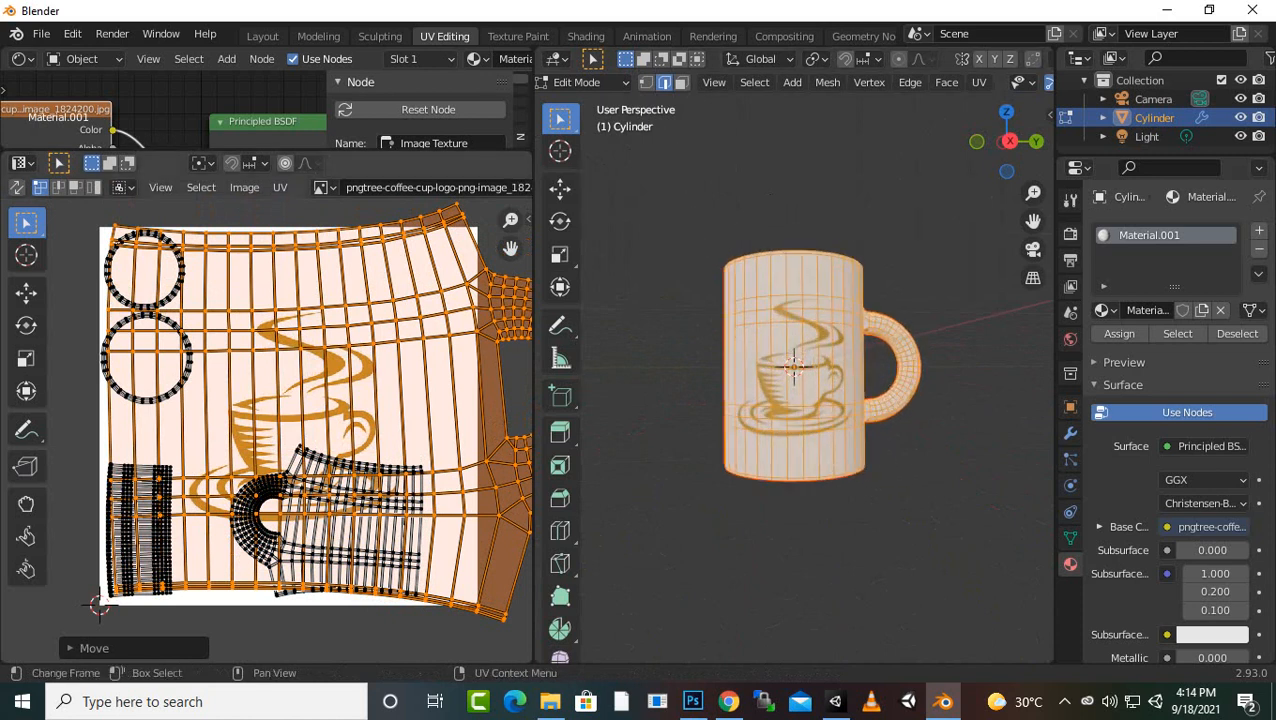
- Select only the linked body island whose handle points left, scale it up and move it over the logo image
key(alt+a)
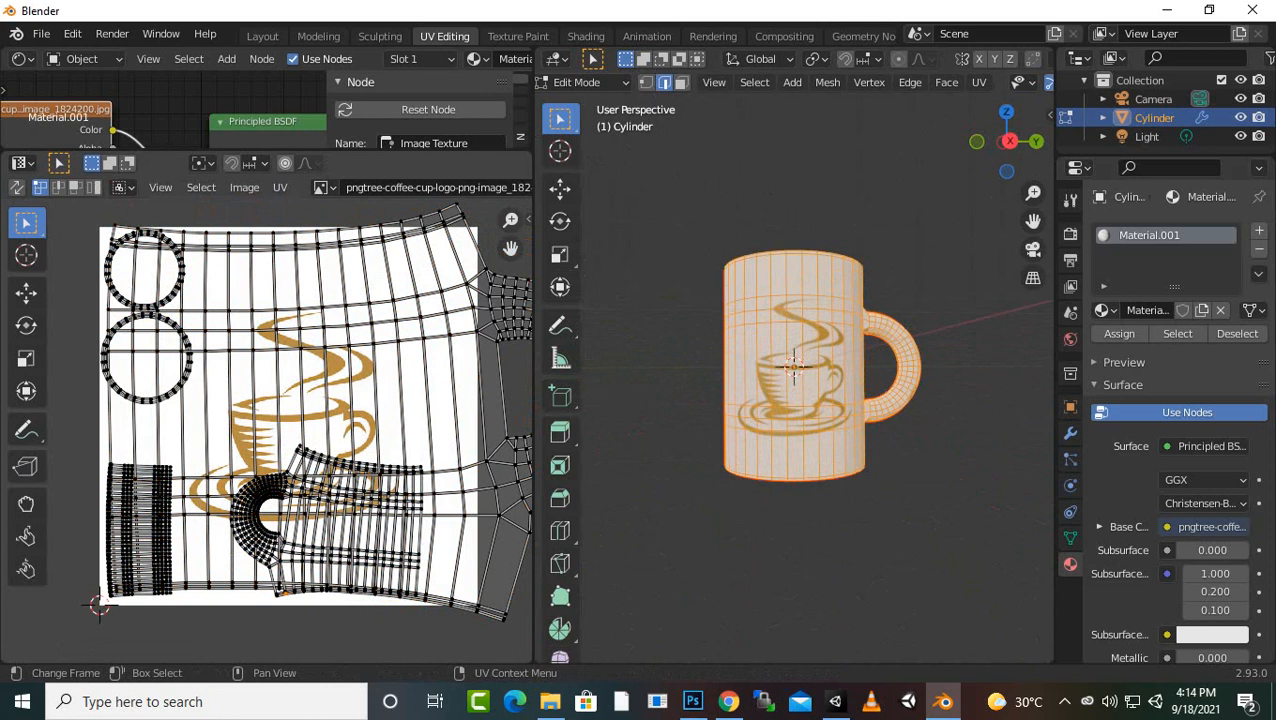
key(l)
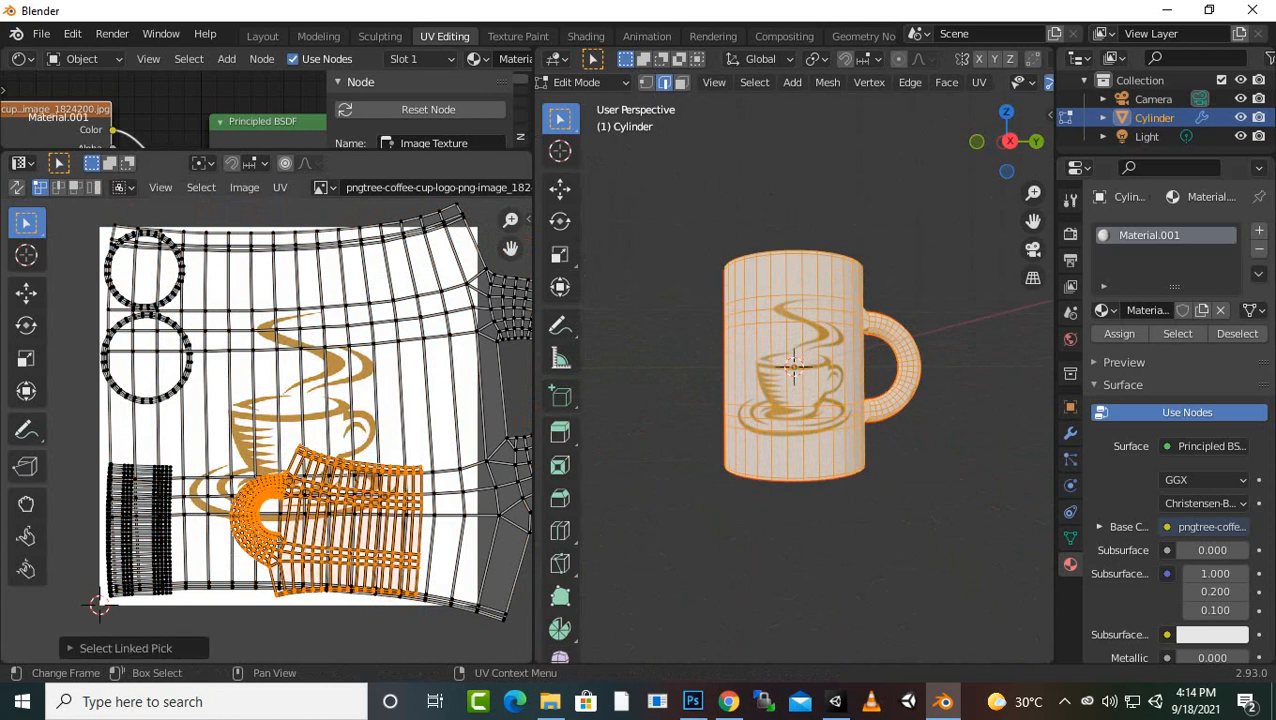
scroll(268, 430, down, 2)
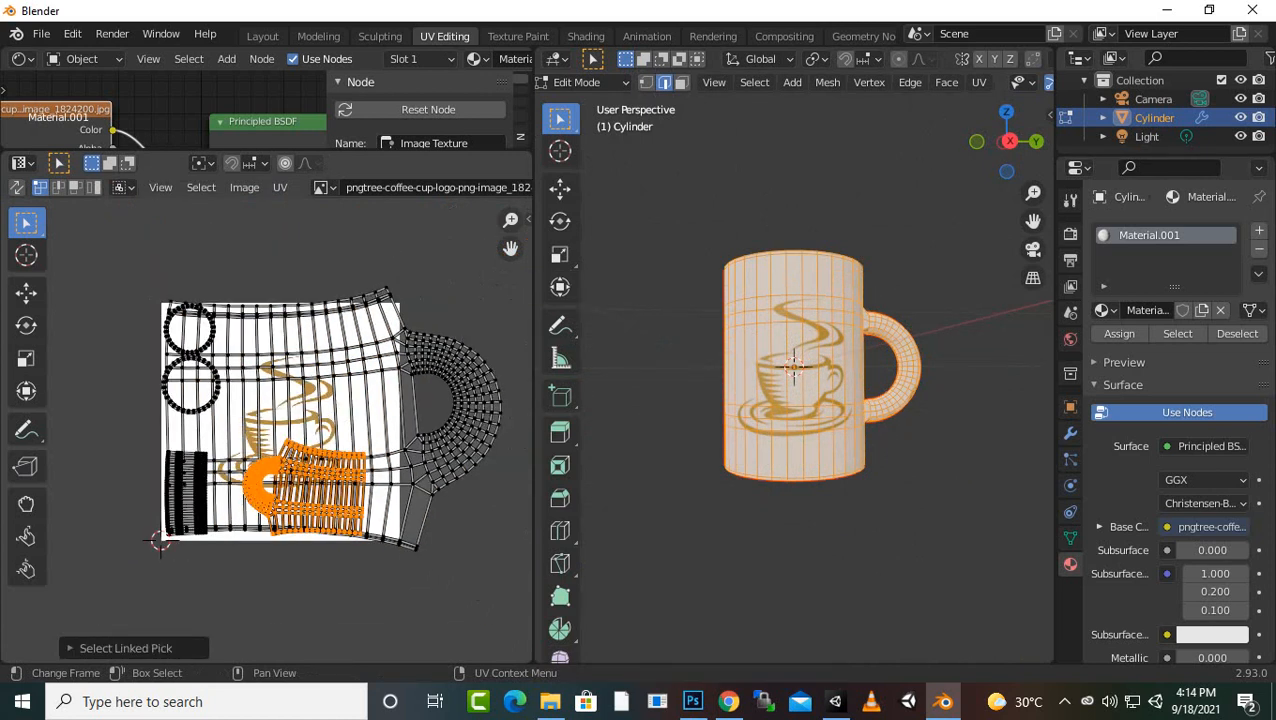
key(s)
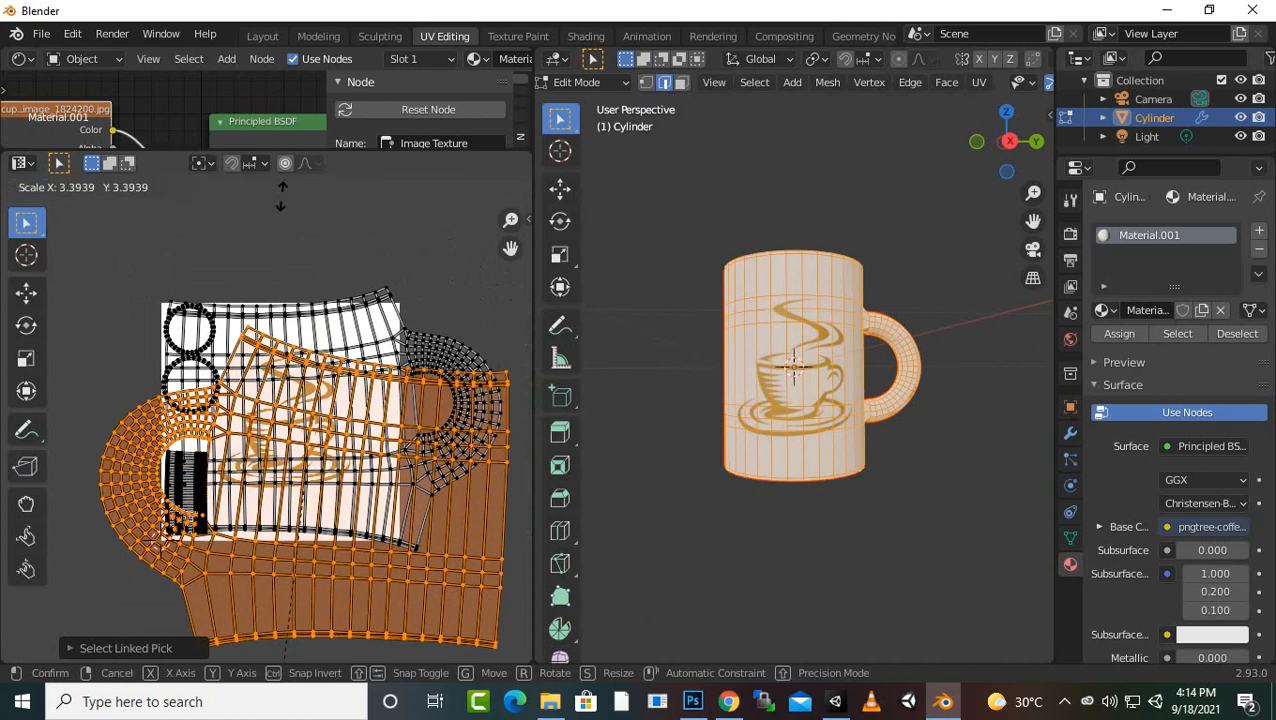
click(157, 541)
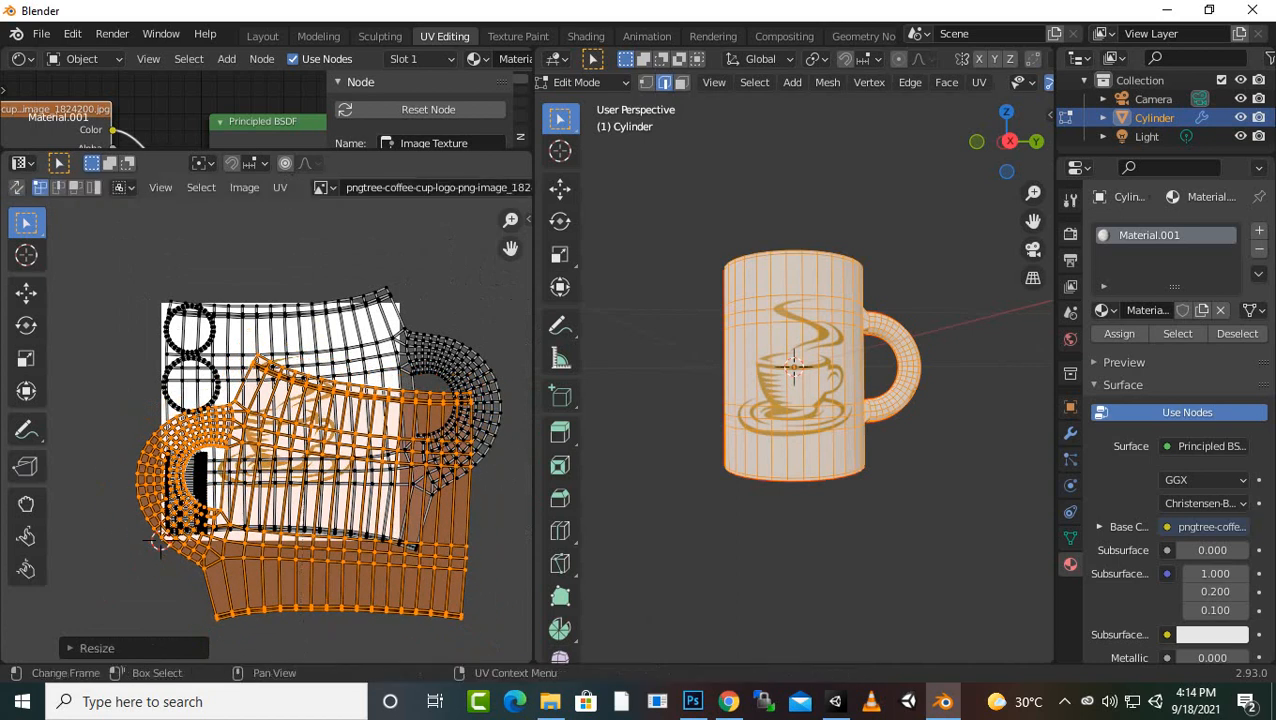
key(g)
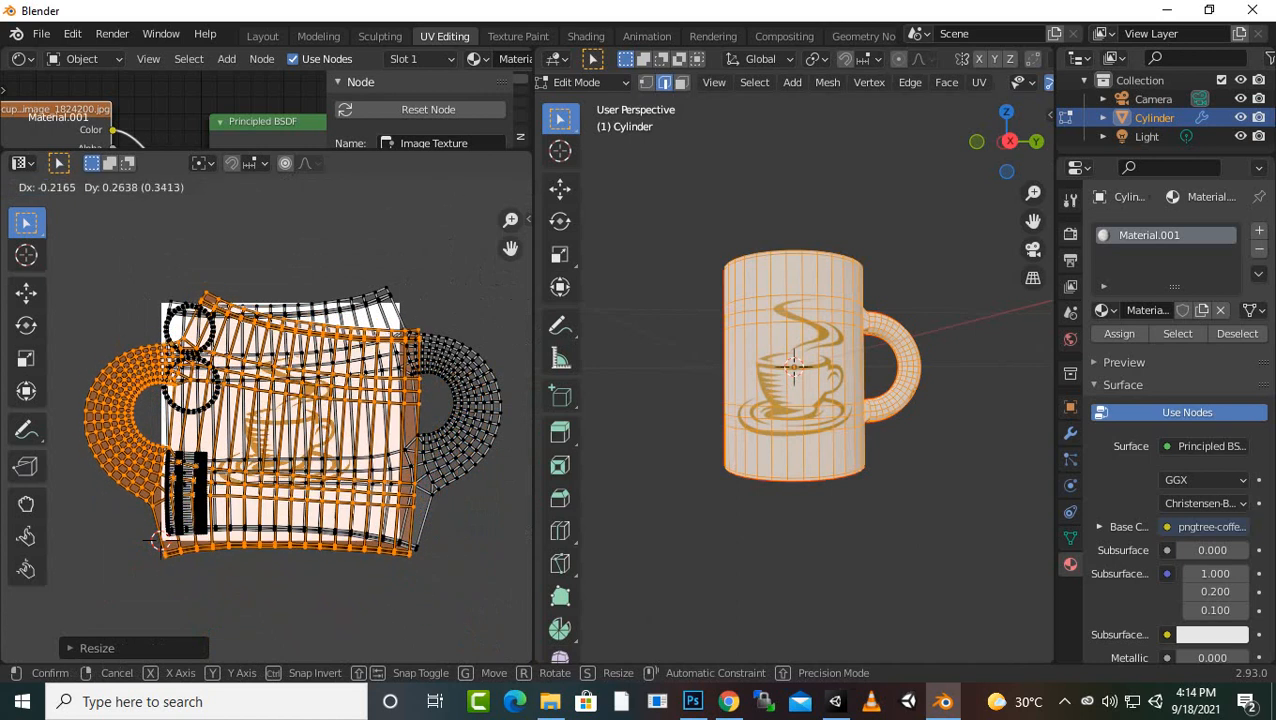
click(303, 318)
middle_drag(680, 400, 556, 399)
scroll(155, 540, up, 2)
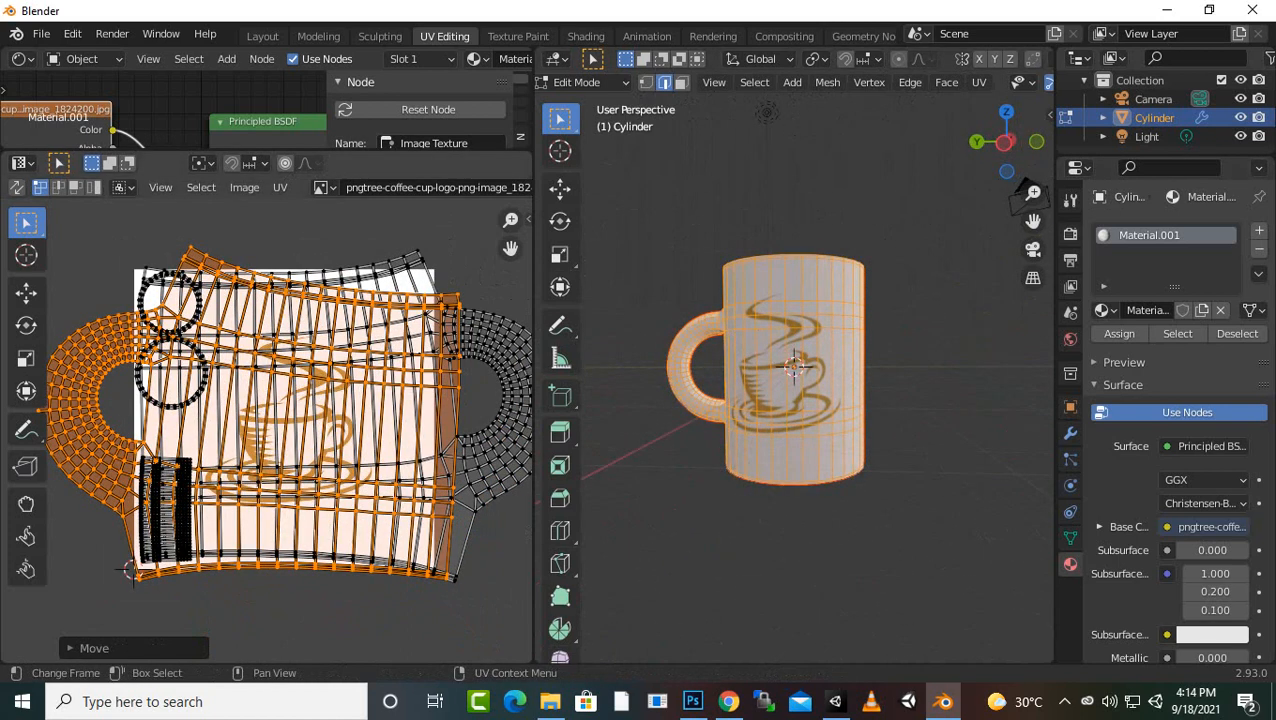
- Move the enlarged left-handled island slightly further left to centre the logo on that side of the mug
key(g)
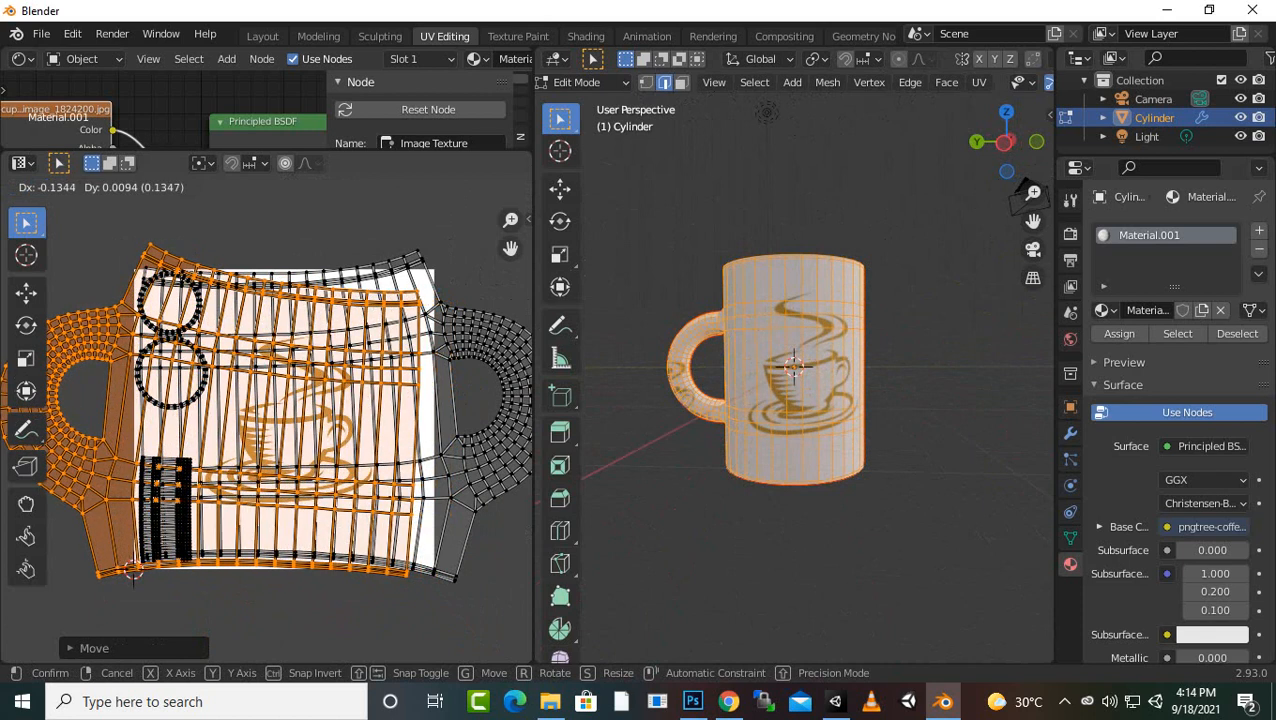
click(134, 571)
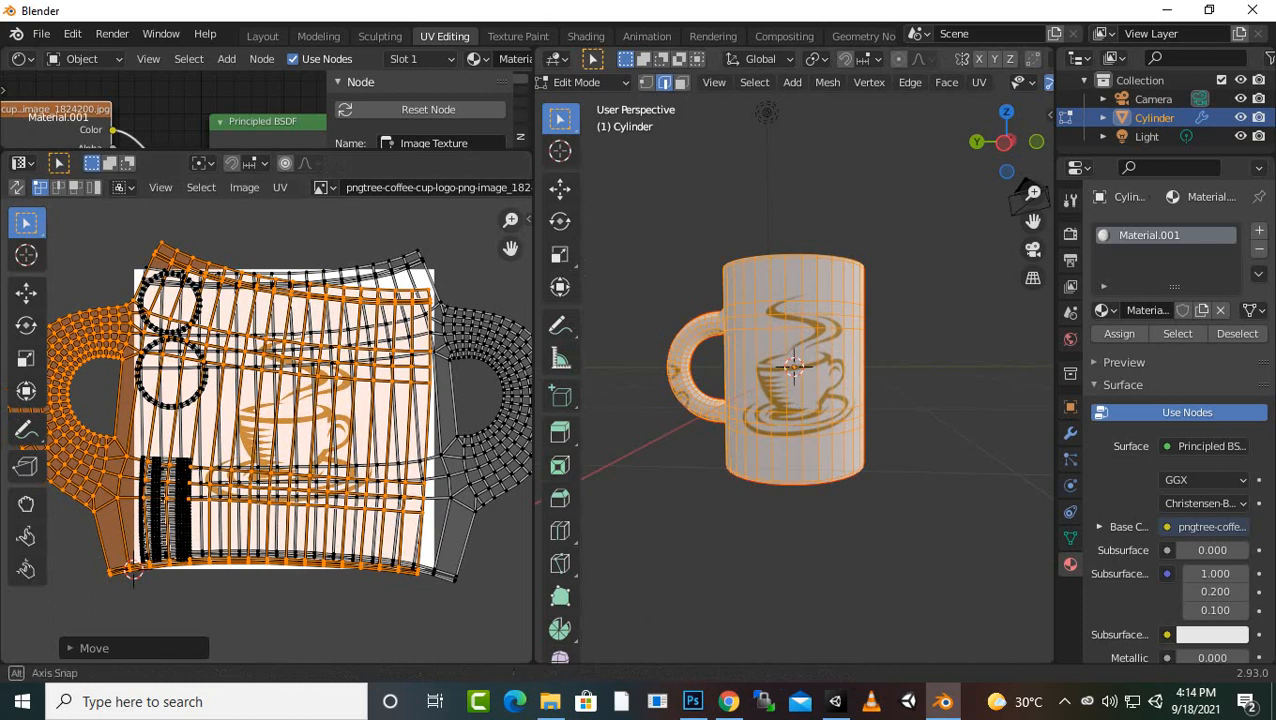
middle_drag(700, 420, 880, 420)
scroll(793, 380, up, 1)
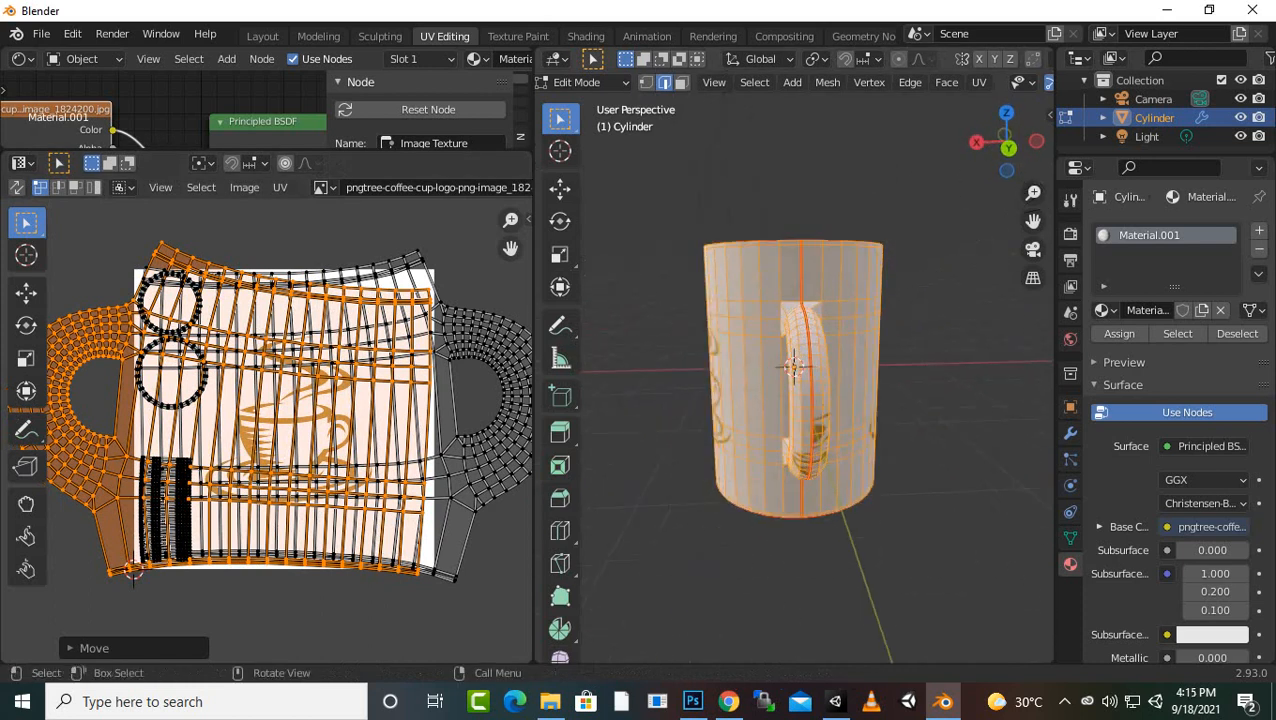
scroll(160, 546, down, 1)
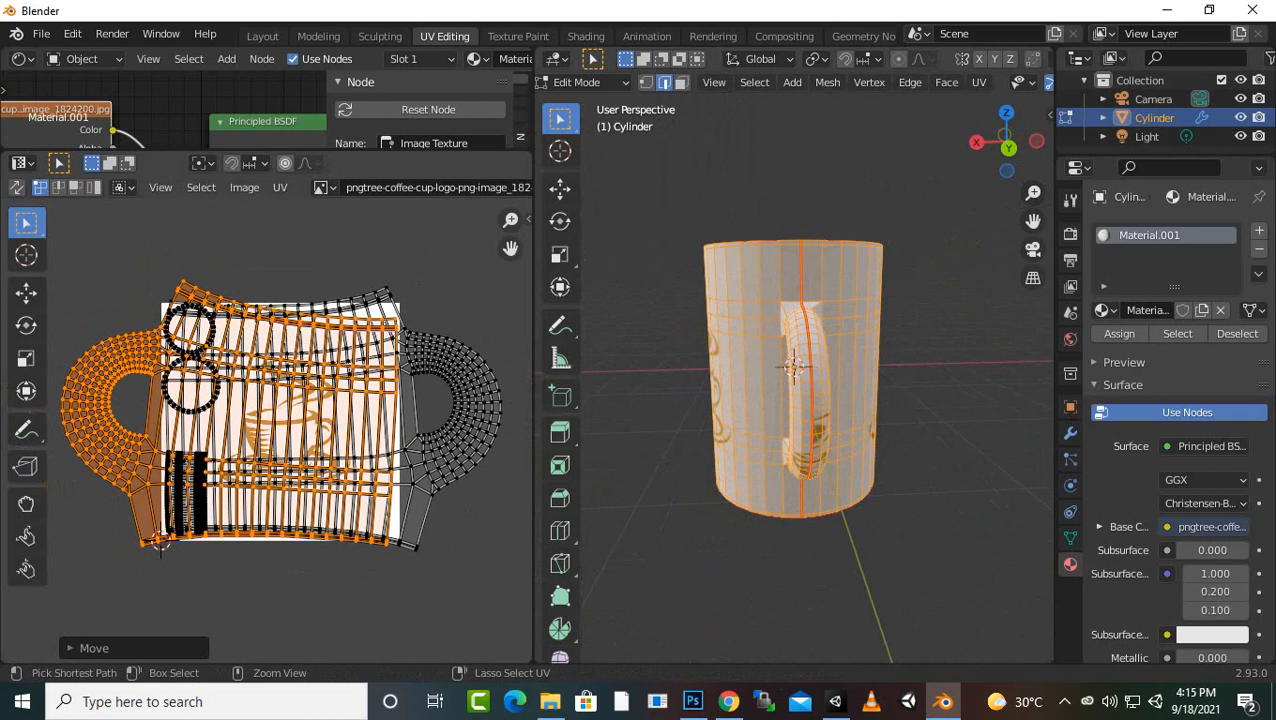
- Undo both moves and the enlargement of the left-handled body island
key(ctrl+z)
key(ctrl+z)
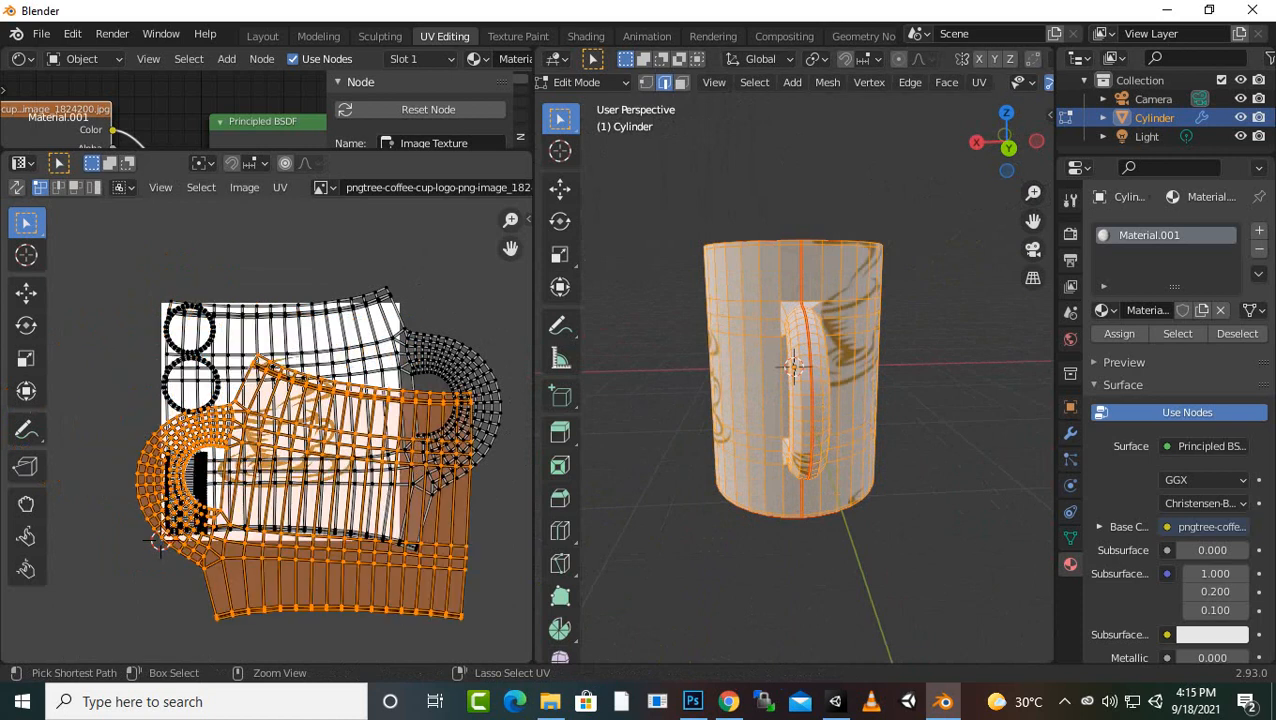
key(ctrl+z)
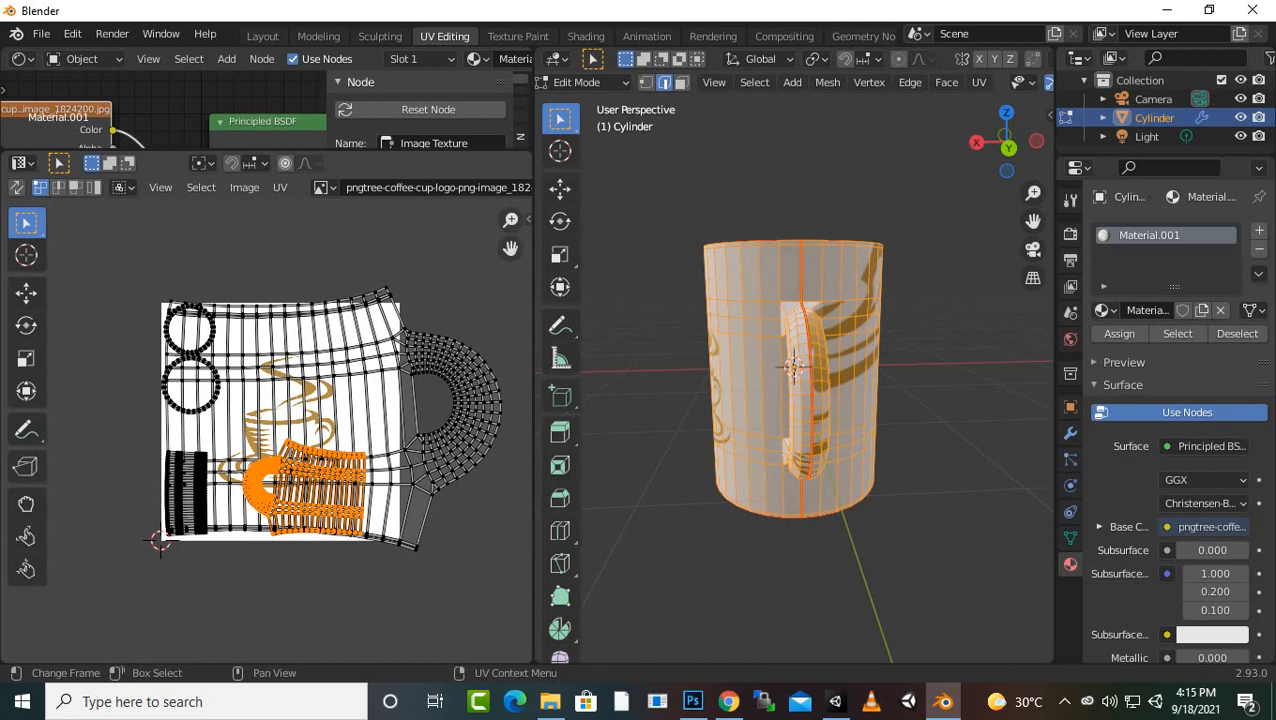
- Select only the linked large right-handled body island and move it about 0.016 left
key(alt+a)
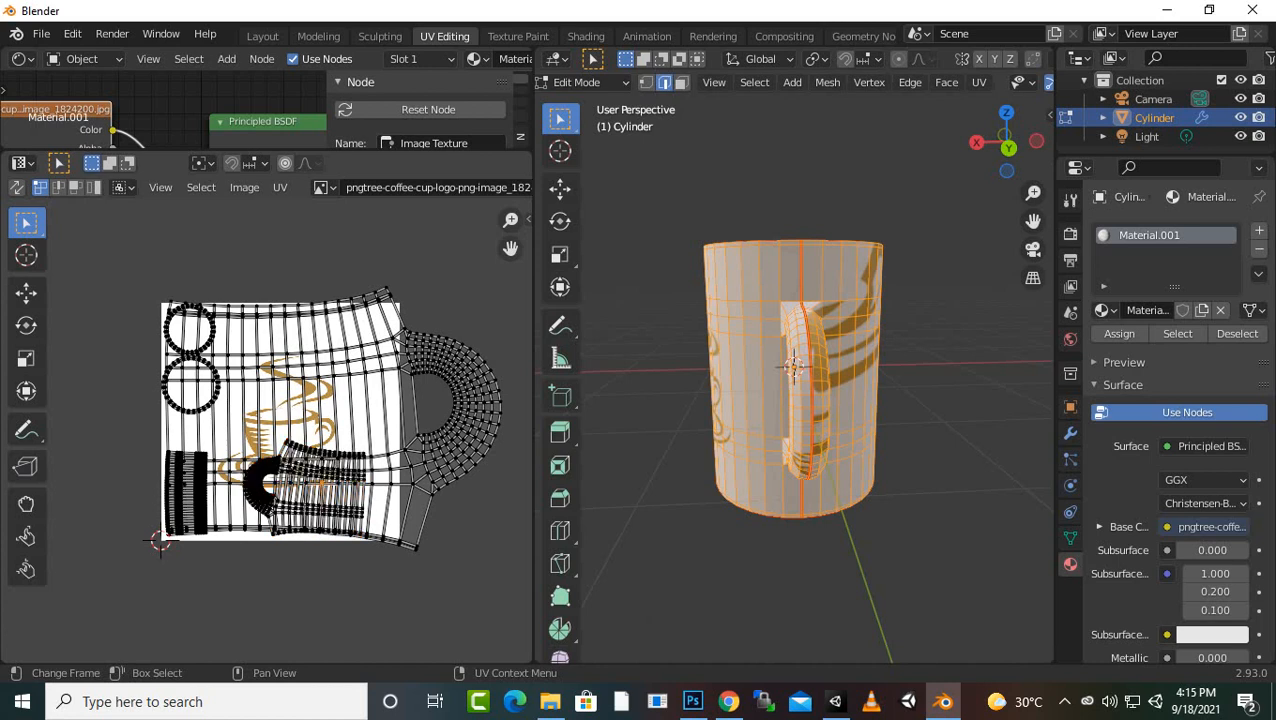
key(l)
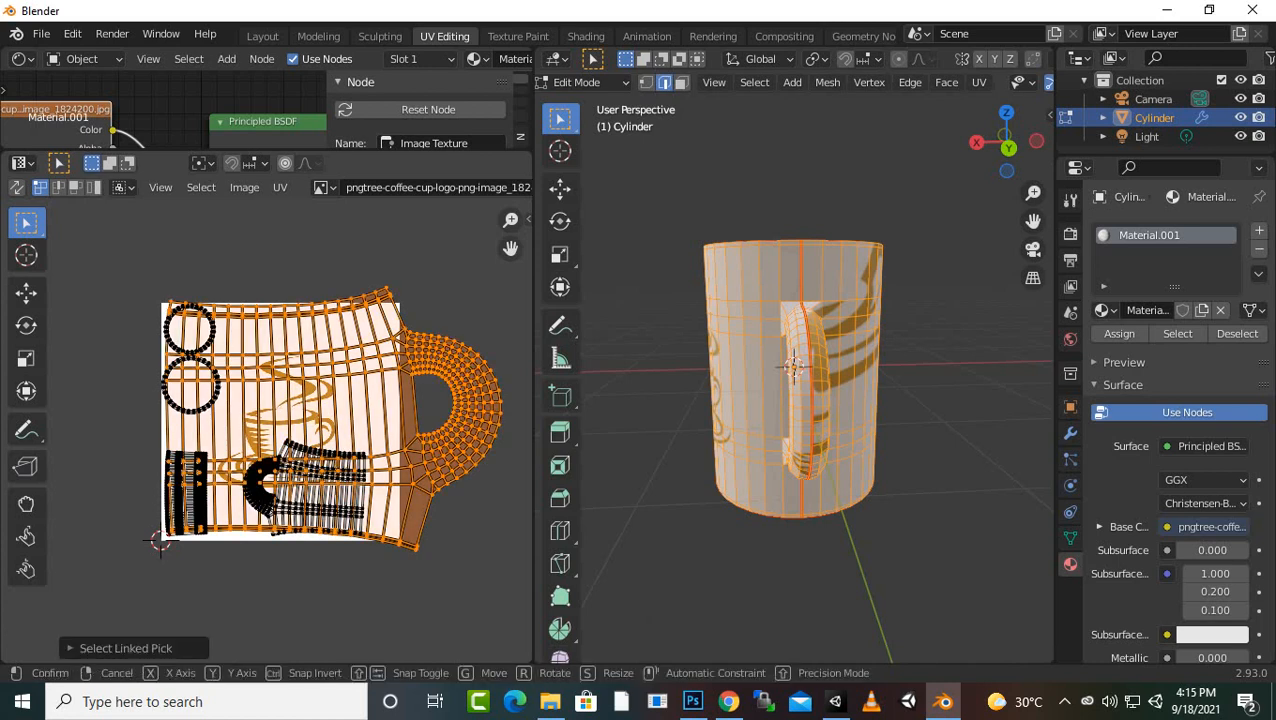
key(g)
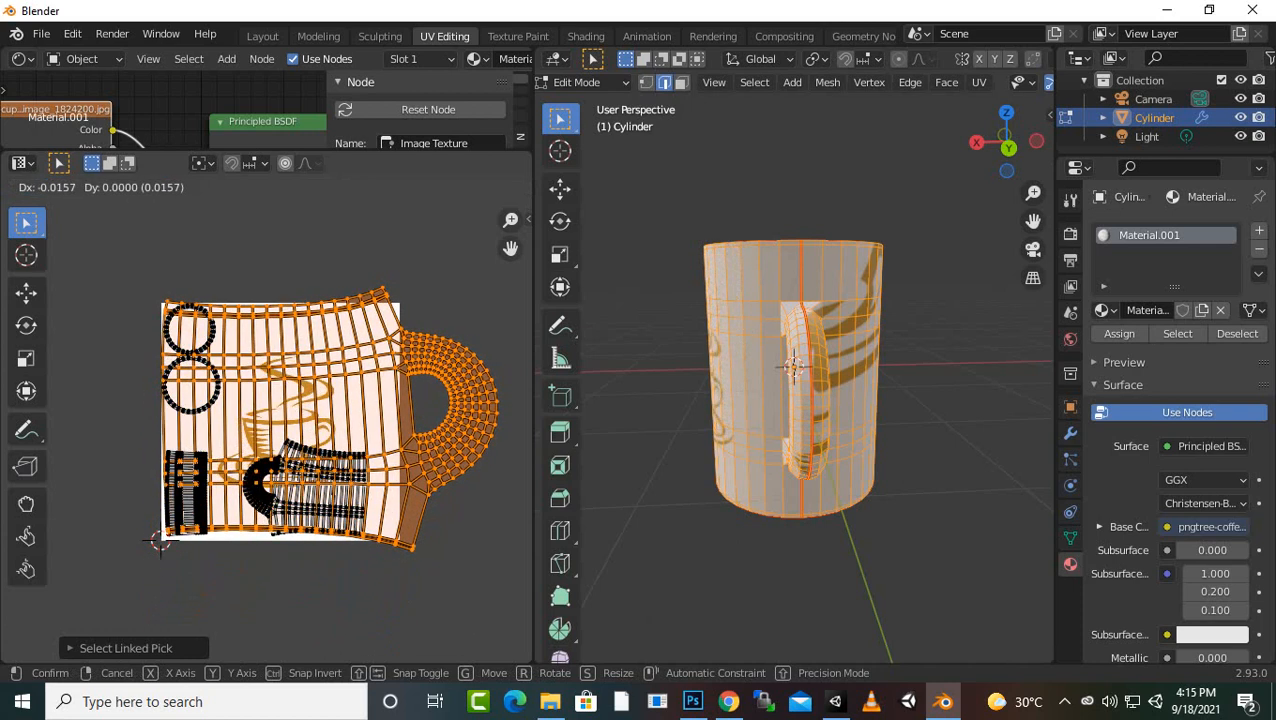
click(160, 540)
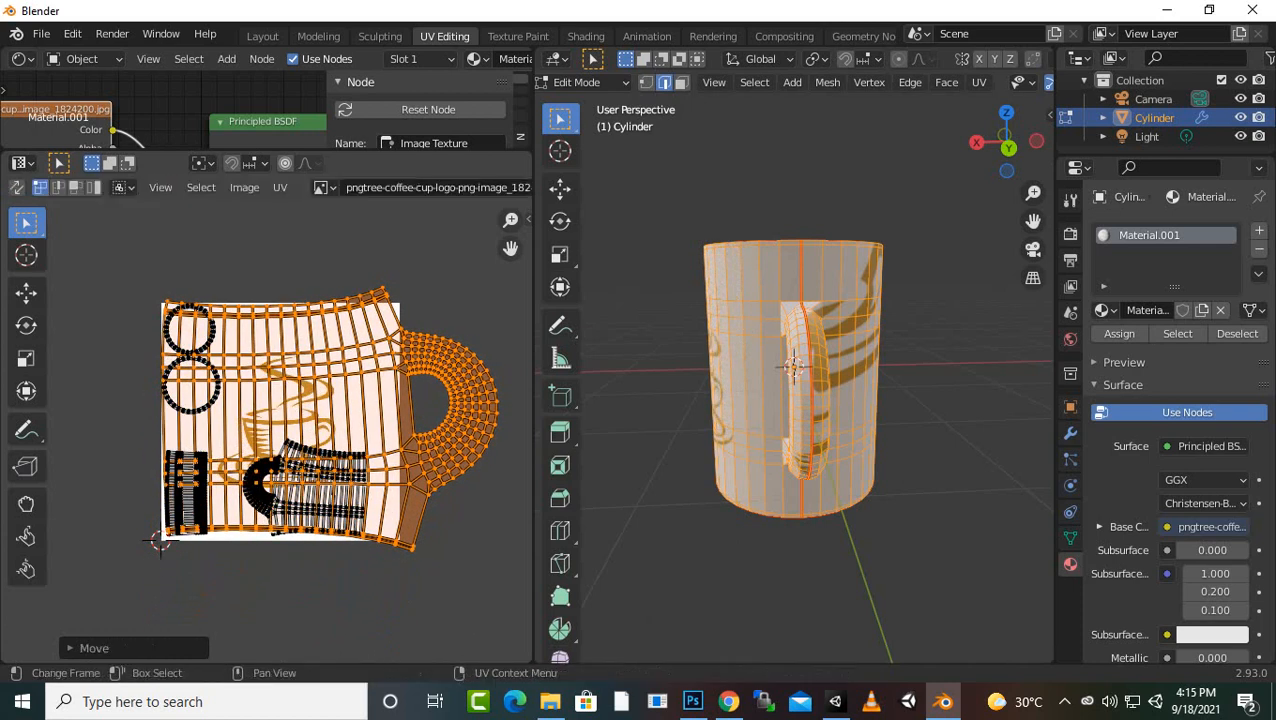
- Select only the linked small left-handled body island and move it off the logo into the empty area below the image
key(alt+a)
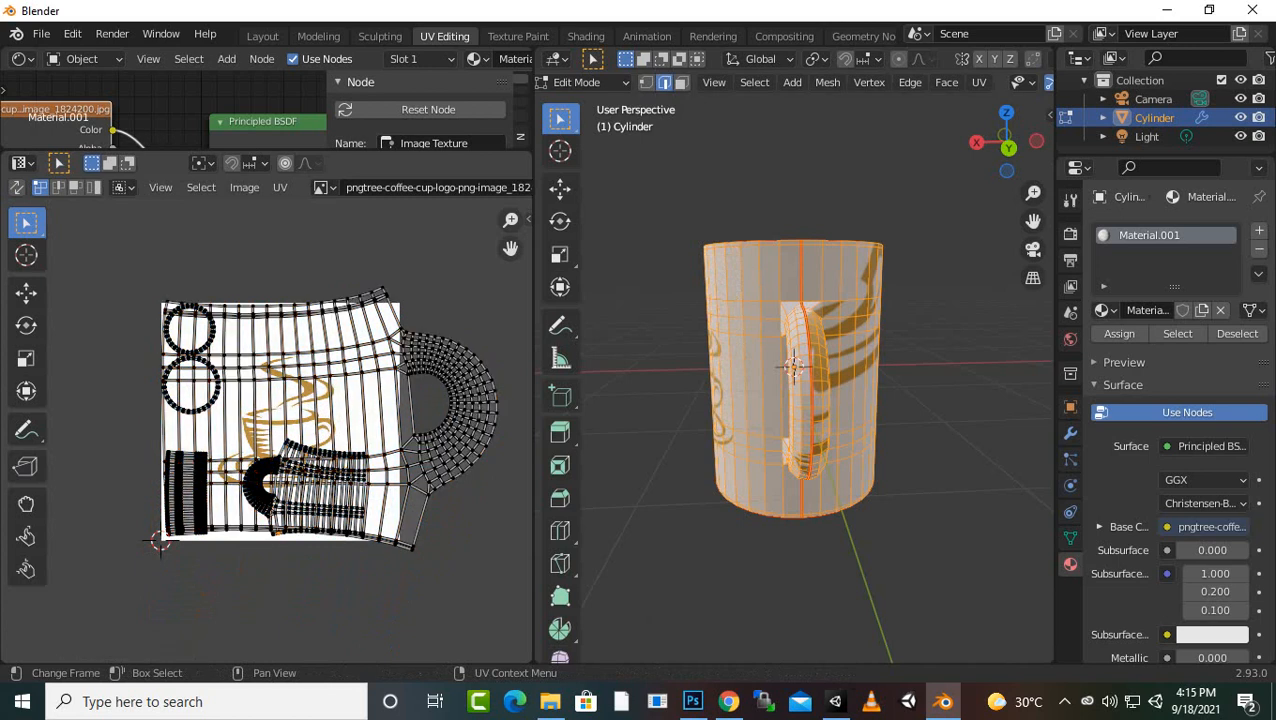
key(l)
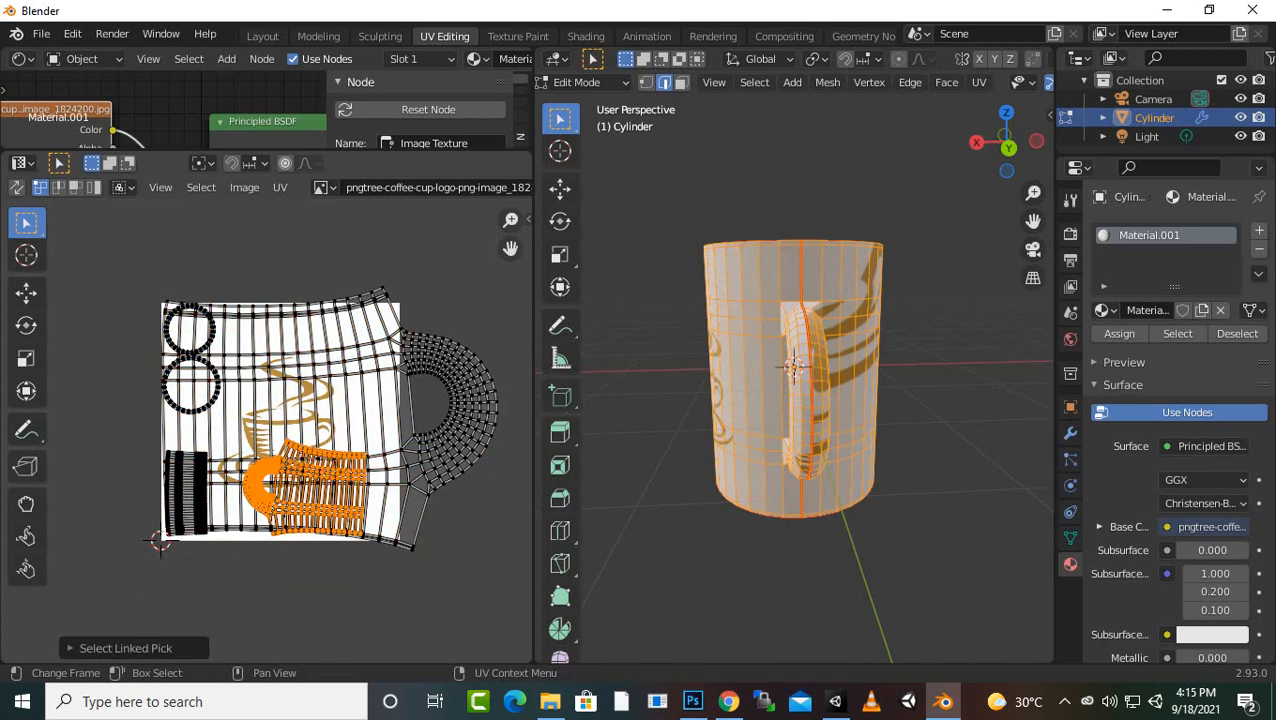
key(g)
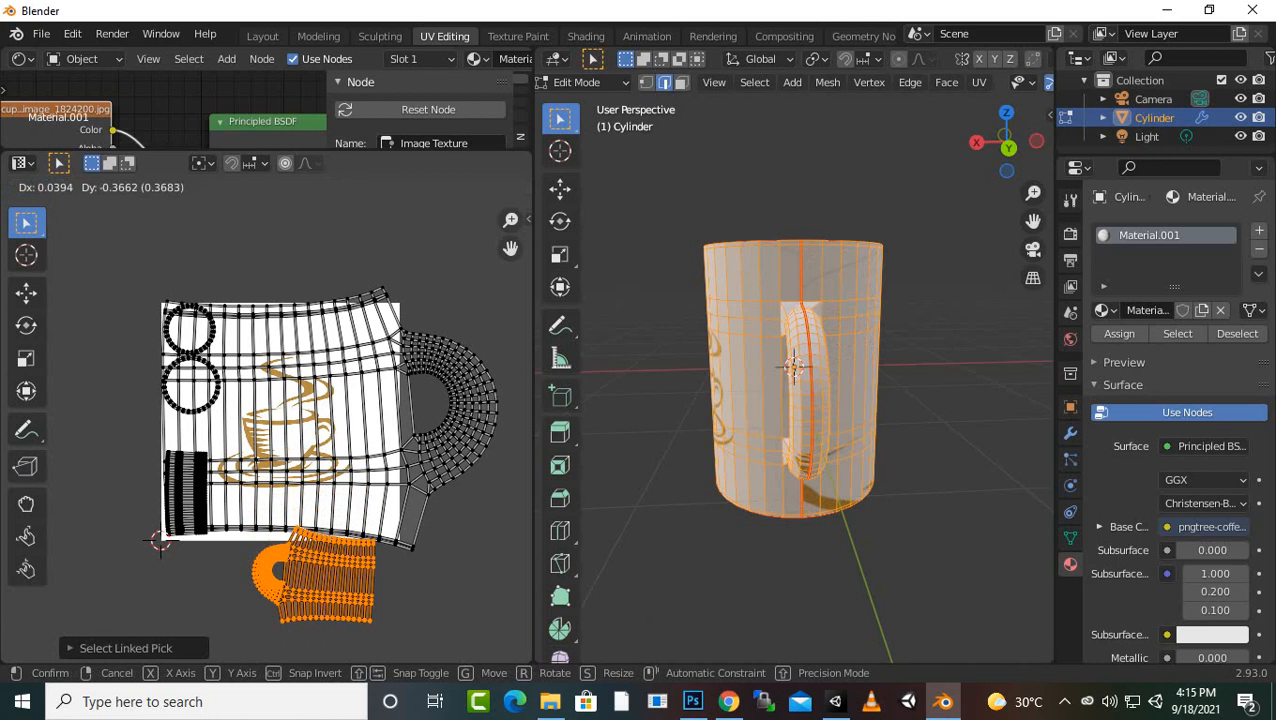
click(158, 540)
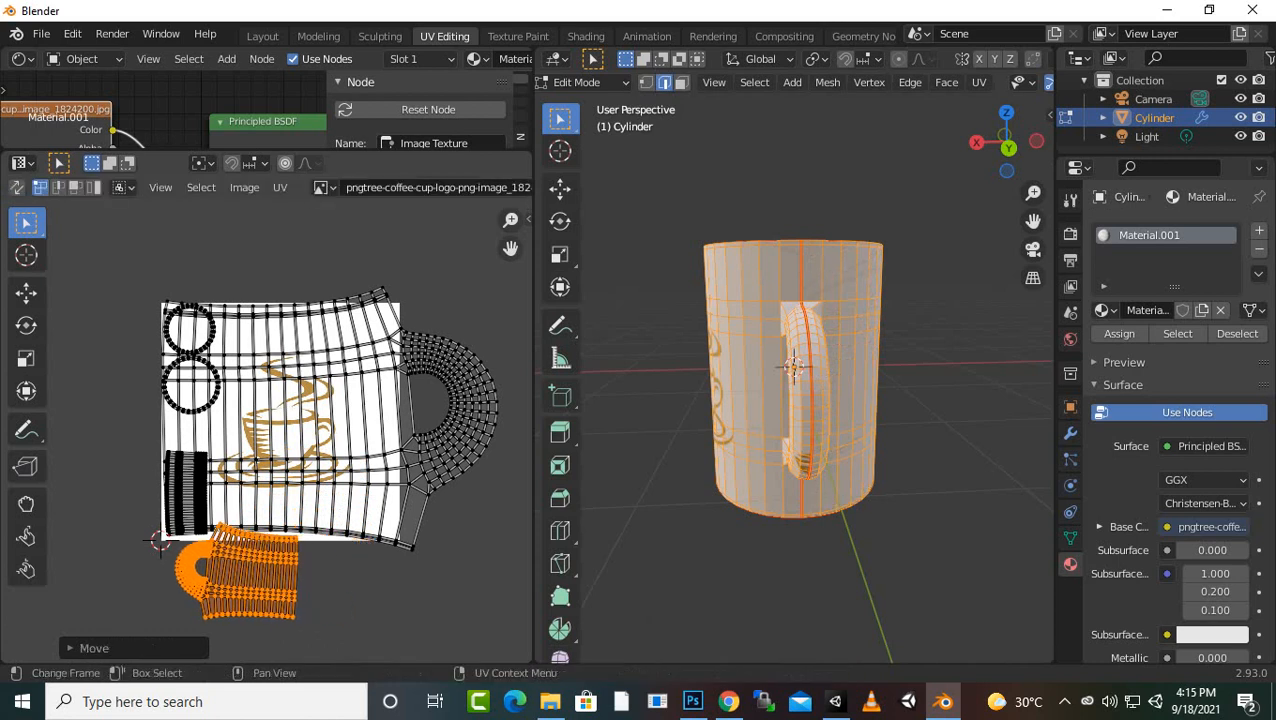
scroll(793, 375, up, 2)
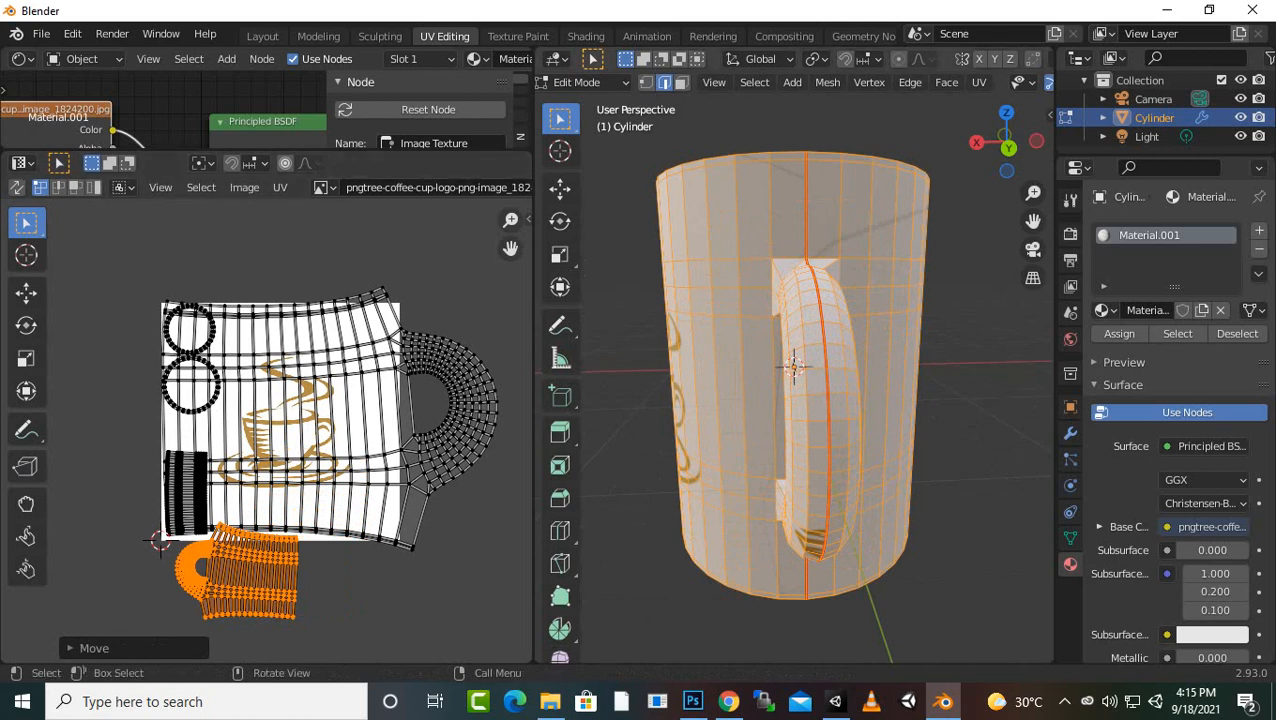
scroll(793, 375, down, 1)
middle_drag(793, 375, 850, 285)
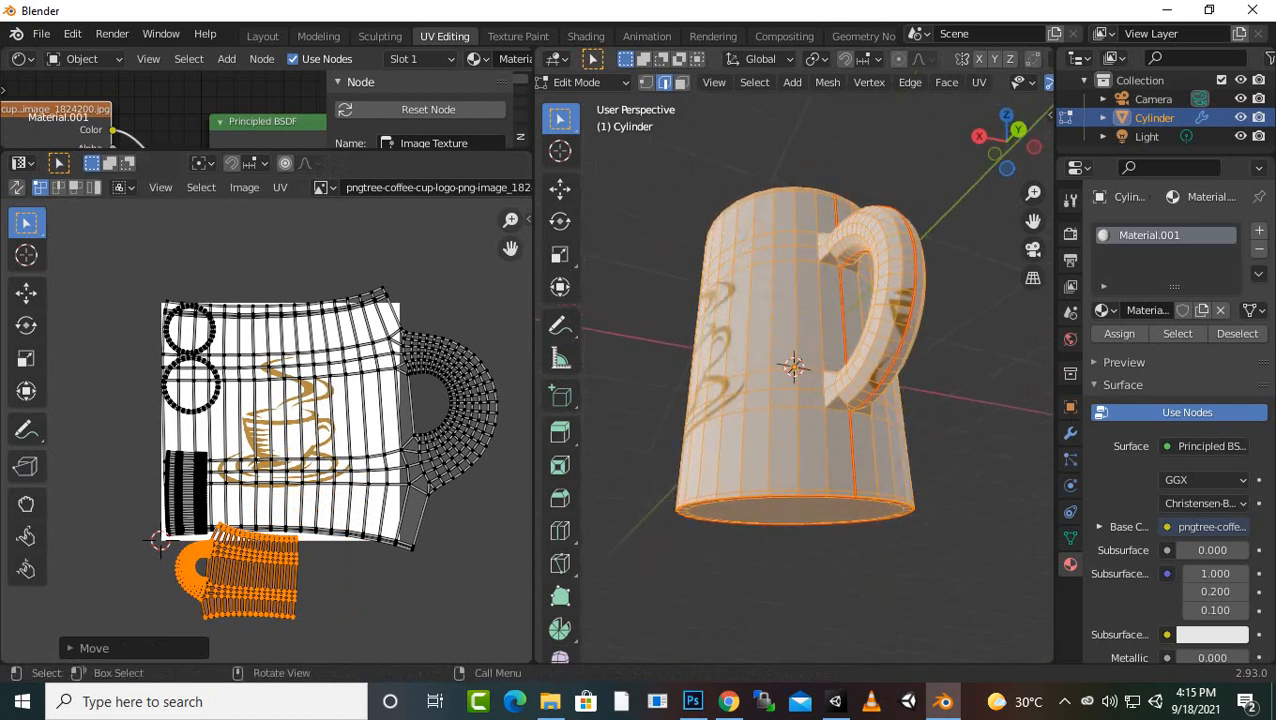
- Select only the linked large right-handled body island and enlarge it to about 1.85 times its size
scroll(268, 427, up, 2)
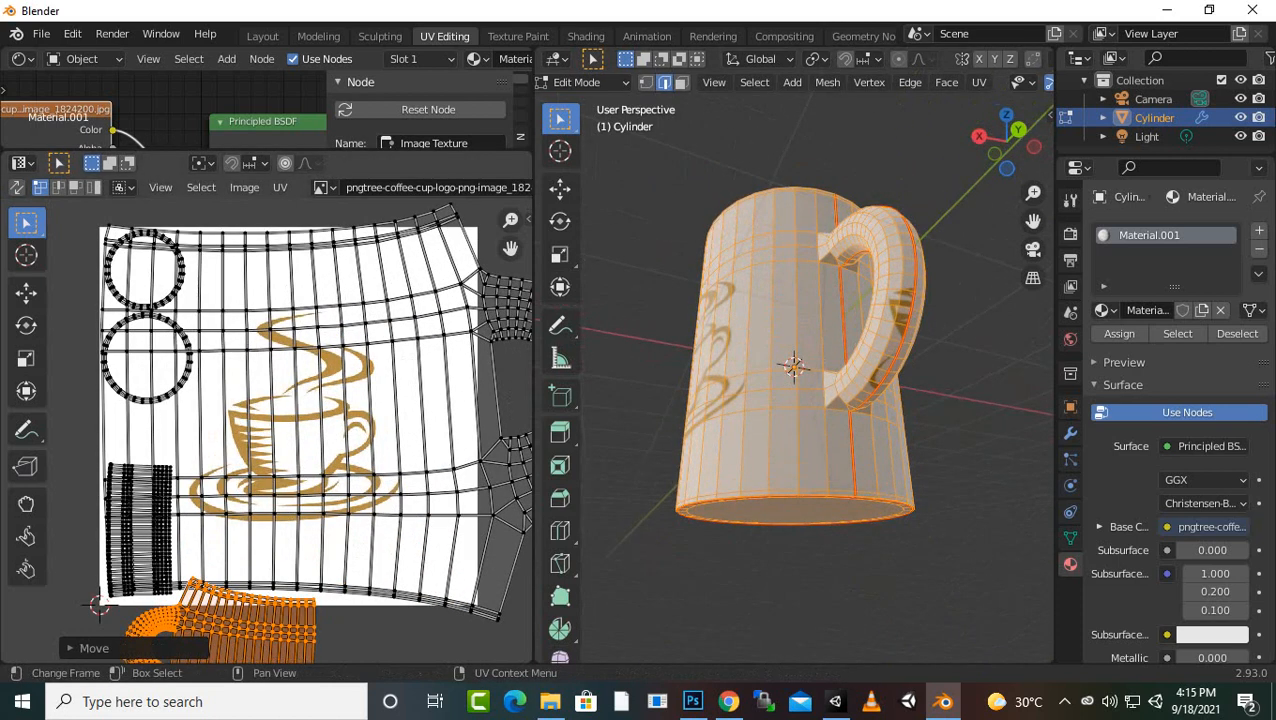
scroll(270, 428, down, 1)
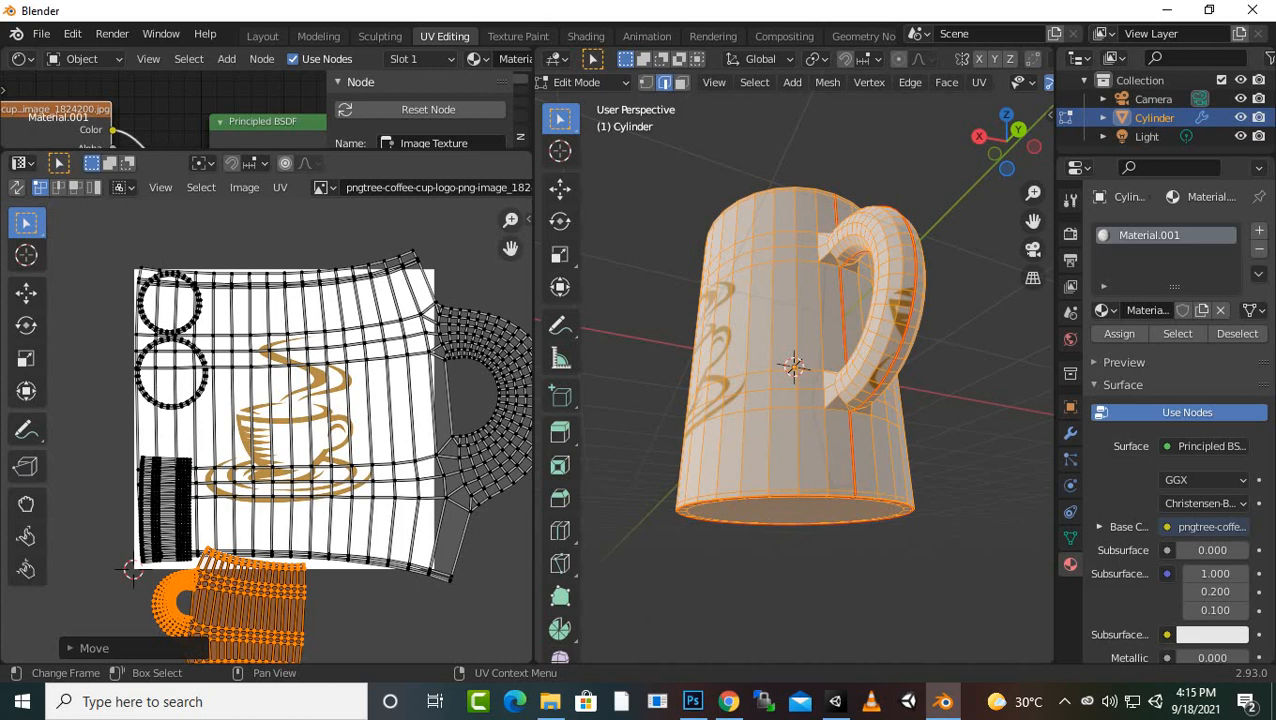
middle_drag(800, 400, 998, 386)
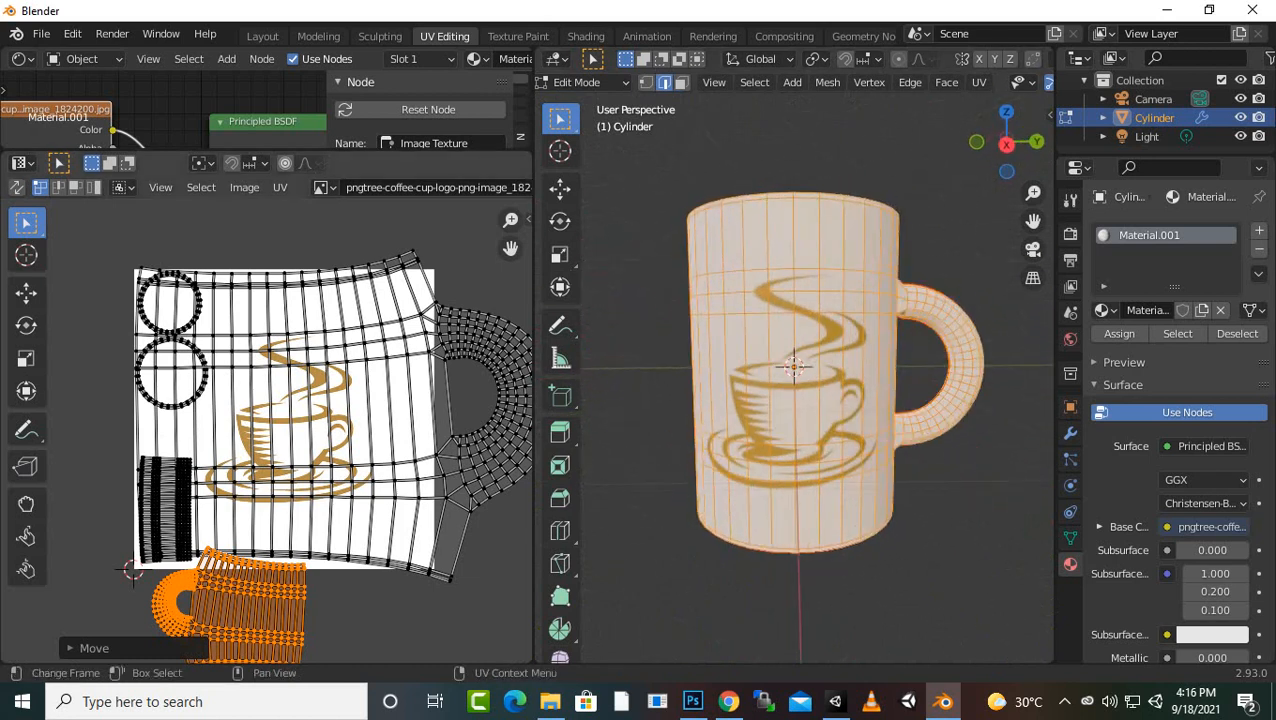
click(452, 437)
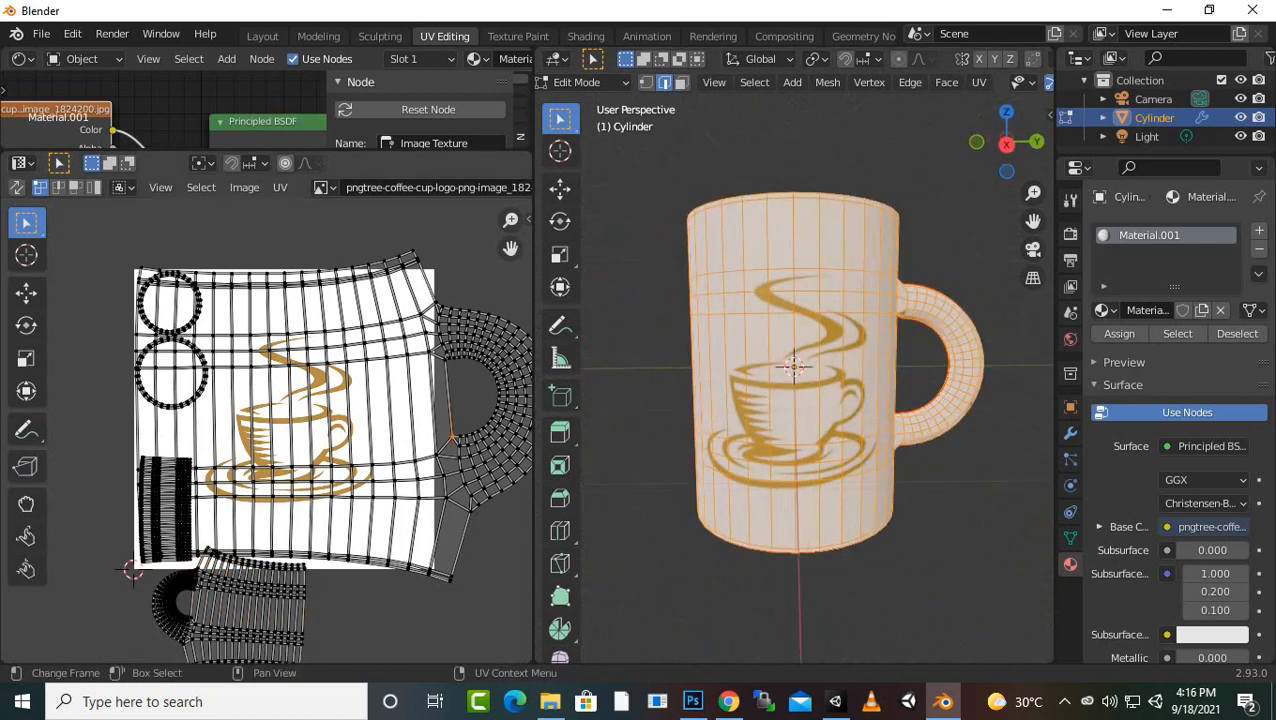
key(l)
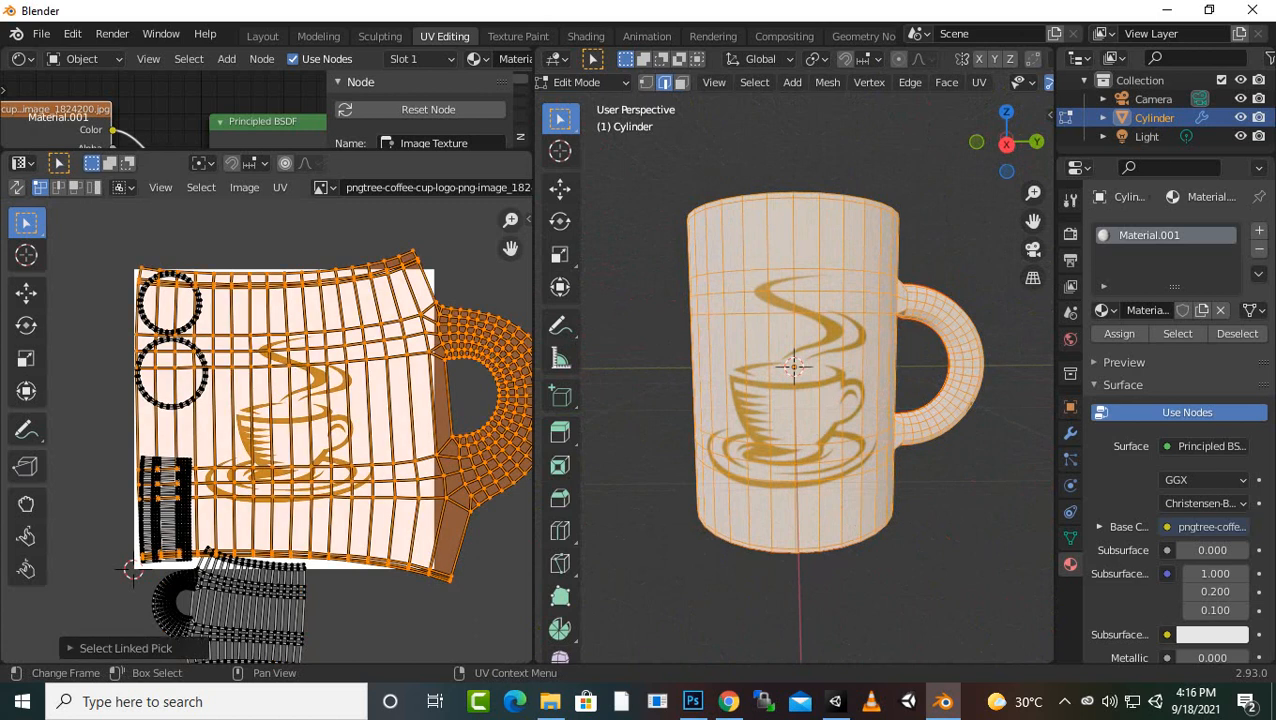
key(s)
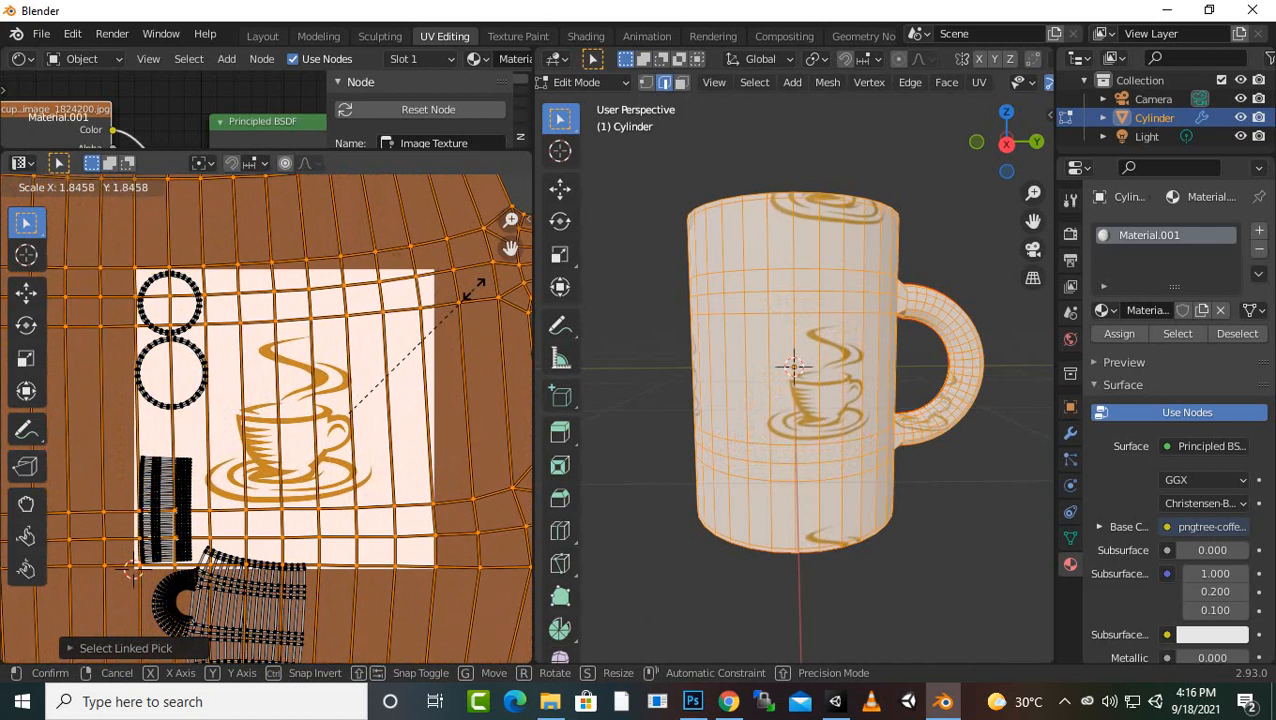
click(475, 285)
middle_drag(860, 400, 786, 402)
scroll(786, 402, up, 4)
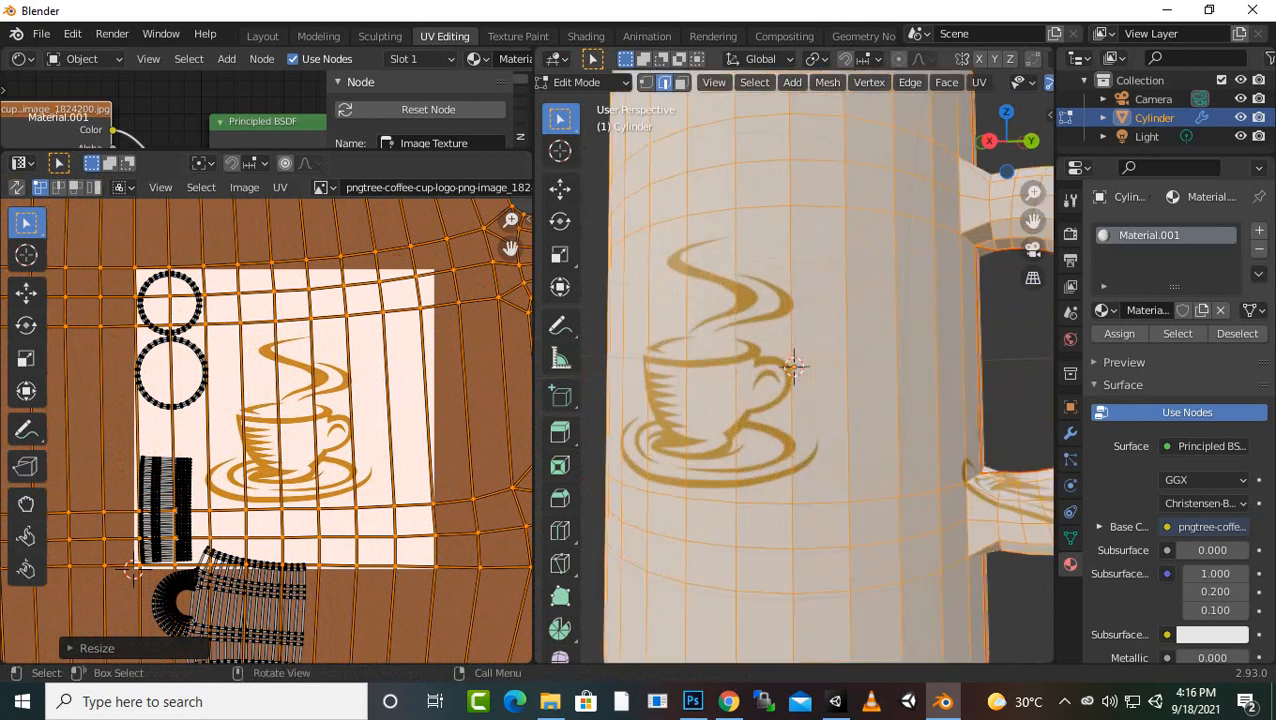
scroll(793, 366, down, 4)
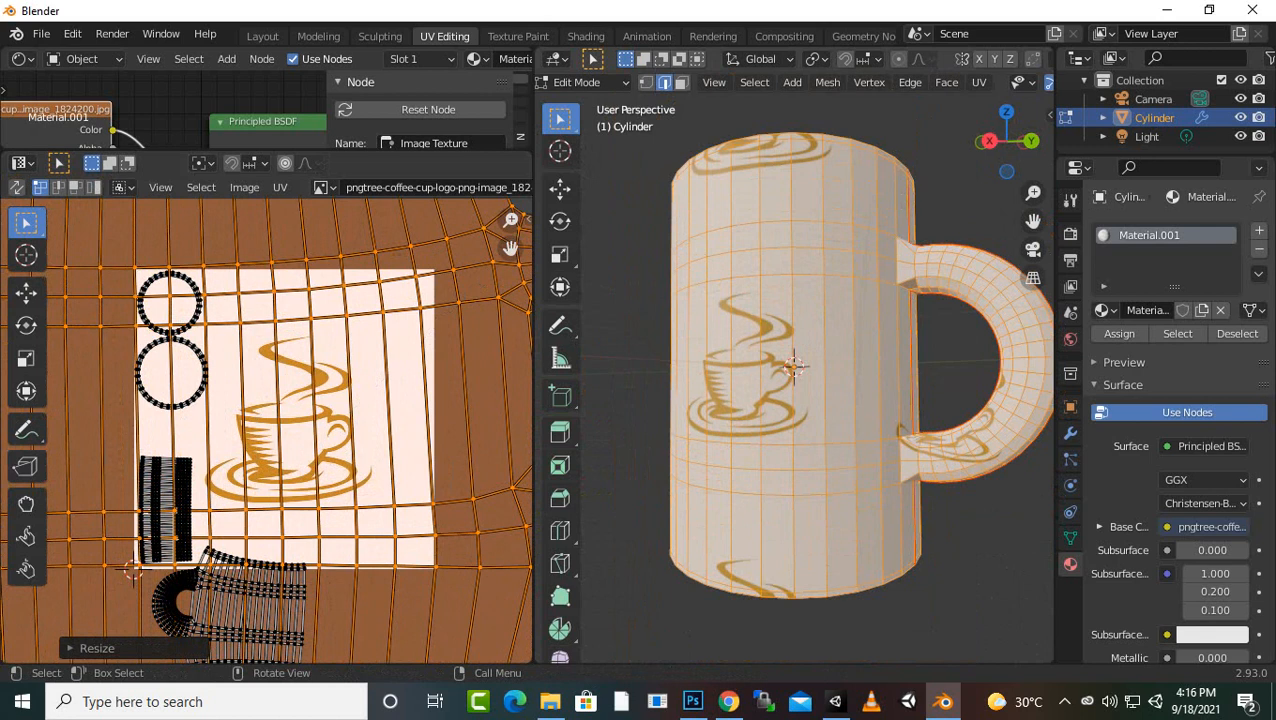
scroll(793, 366, down, 2)
scroll(793, 366, down, 1)
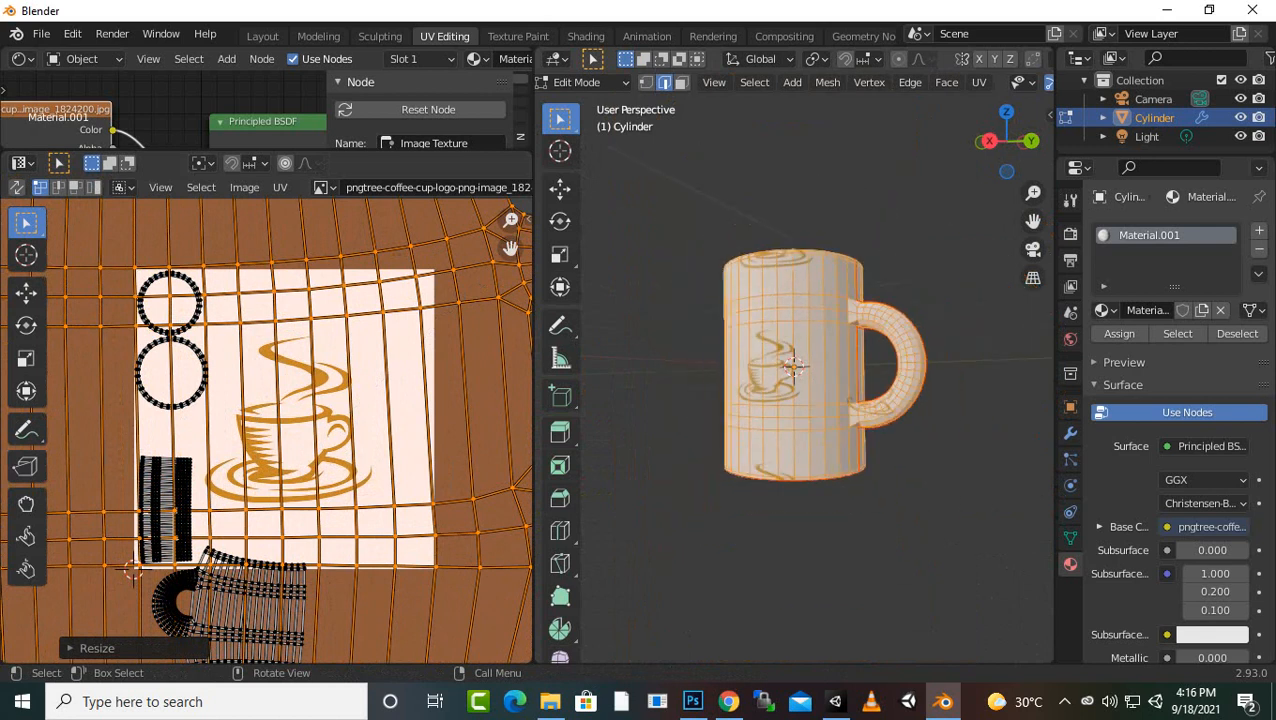
middle_drag(793, 366, 805, 366)
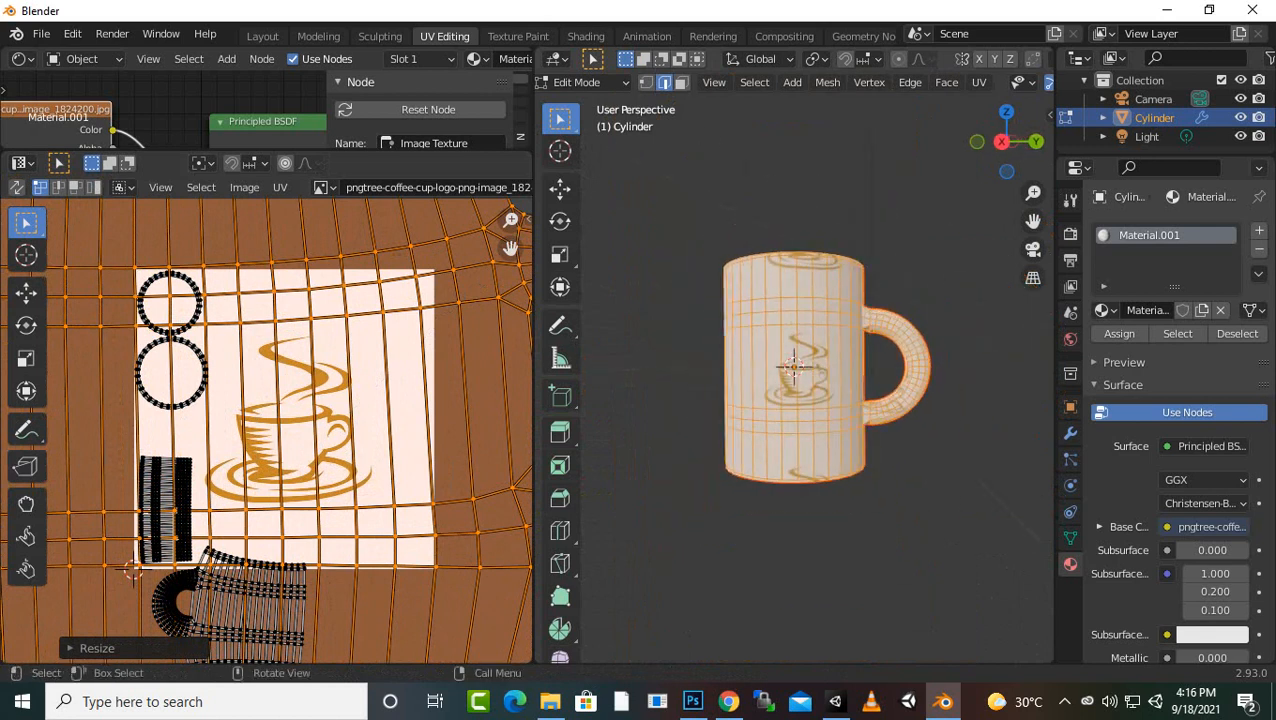
- Shrink the selected right-handled body island uniformly to about 0.43 times its size
scroll(266, 425, down, 3)
scroll(198, 501, up, 1)
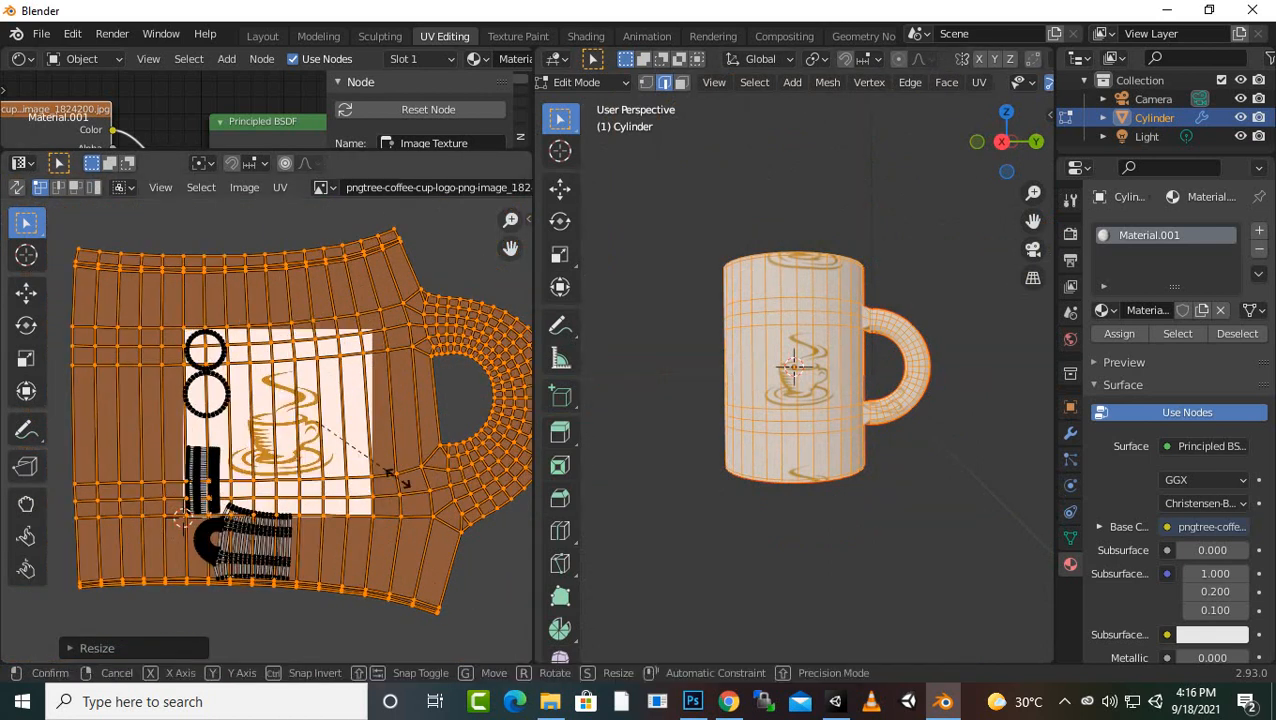
key(s)
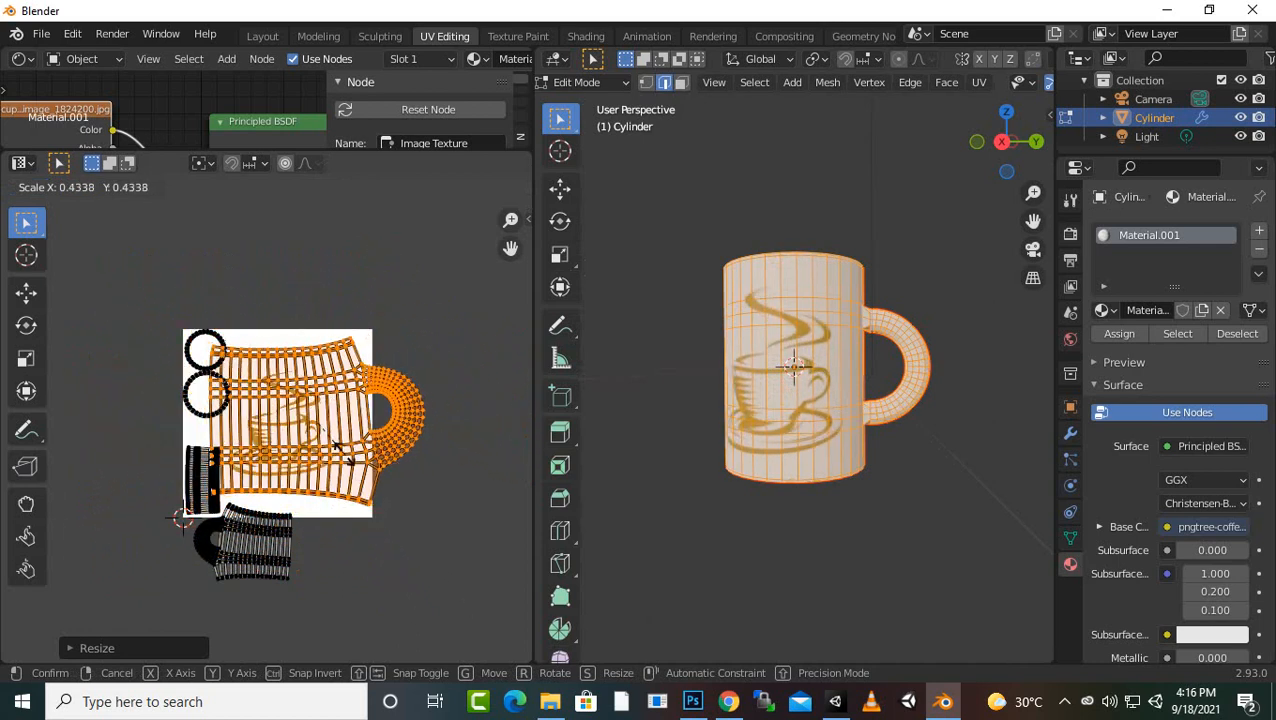
click(345, 458)
- Move the right-handled body island horizontally about 0.1265 left to centre the logo on that side of the mug
scroll(266, 431, up, 3)
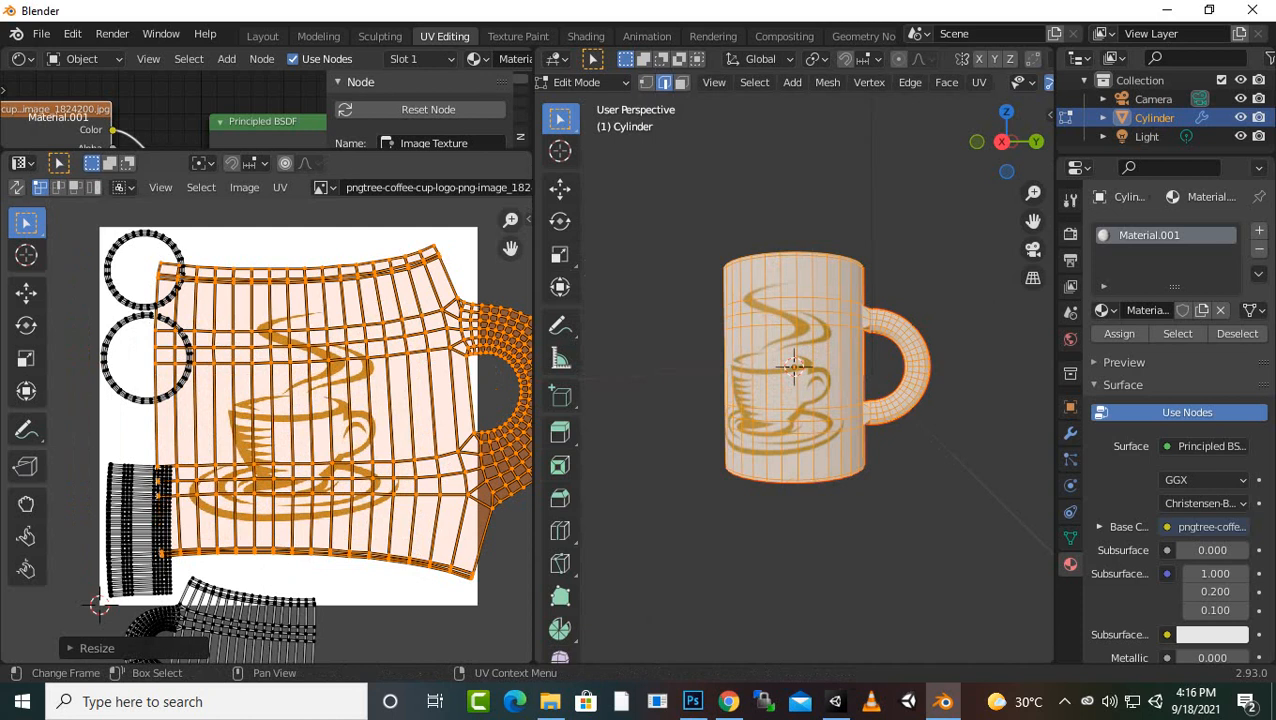
key(g)
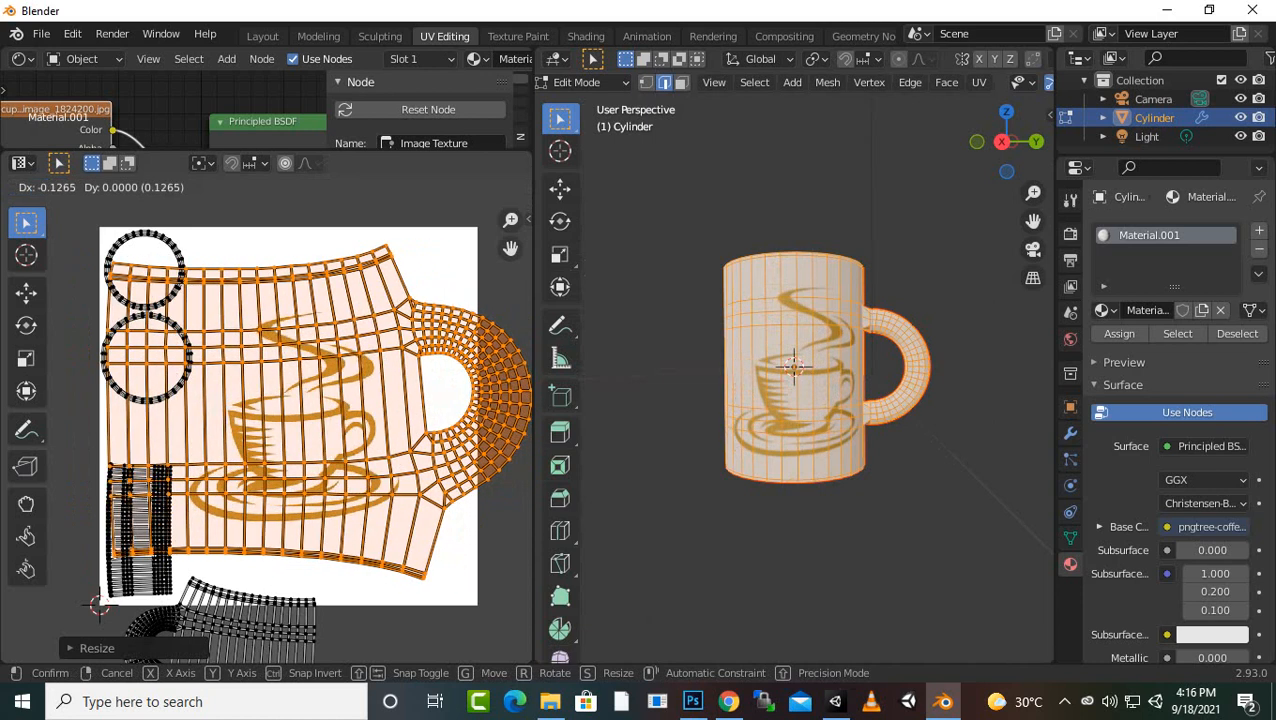
key(Return)
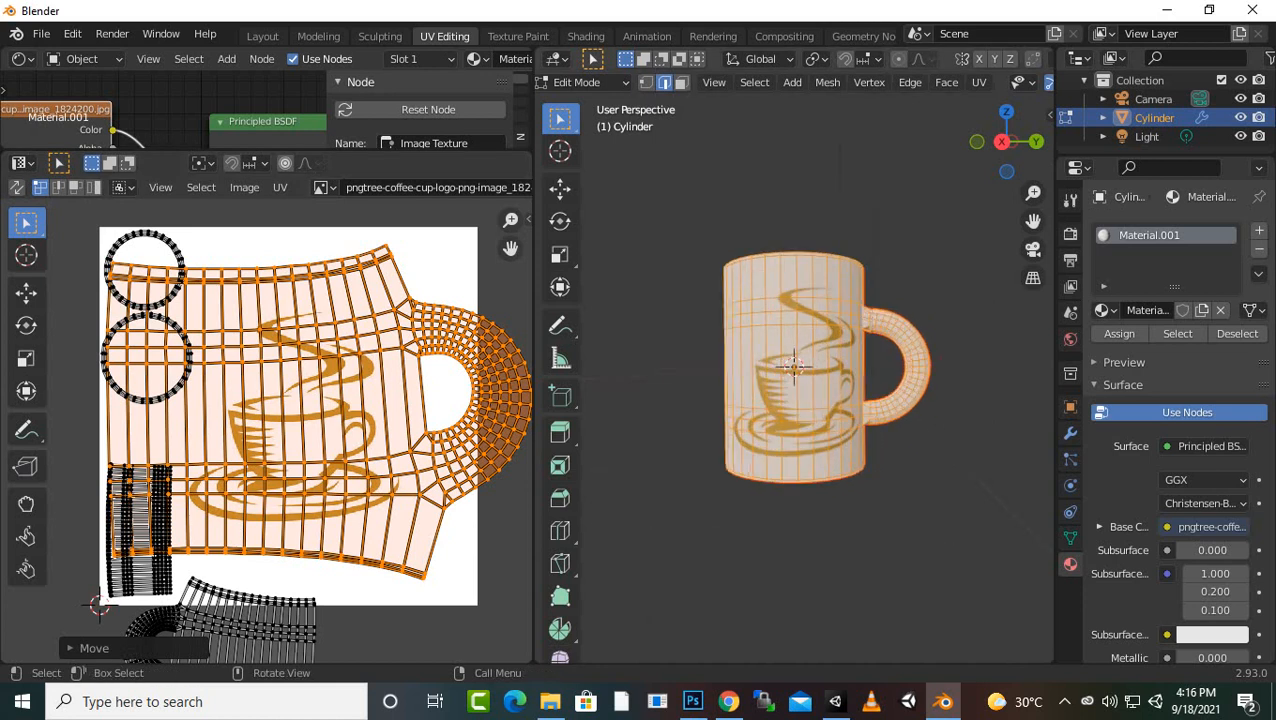
- Narrow the right-handled body island along X to about 0.71 times its width
mouse_move(730, 400)
middle_down()
mouse_move(700, 388)
mouse_move(1000, 386)
mouse_move(668, 382)
mouse_move(734, 382)
middle_up()
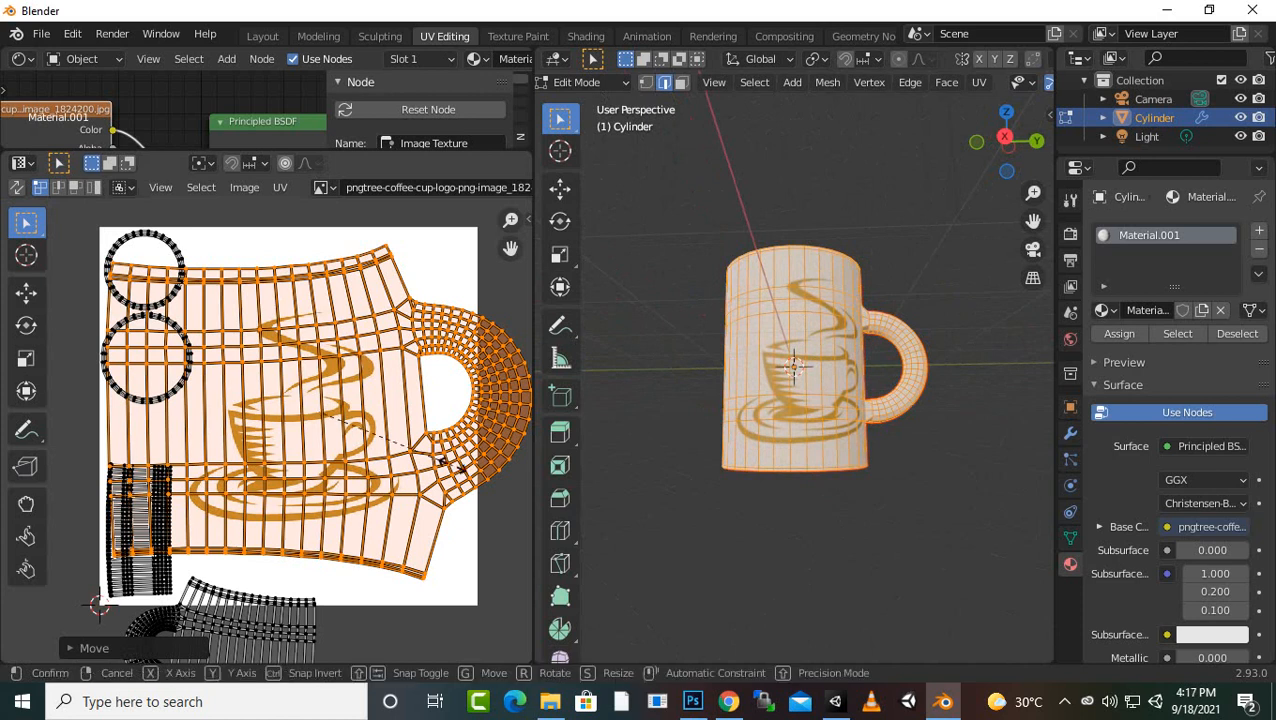
key(s)
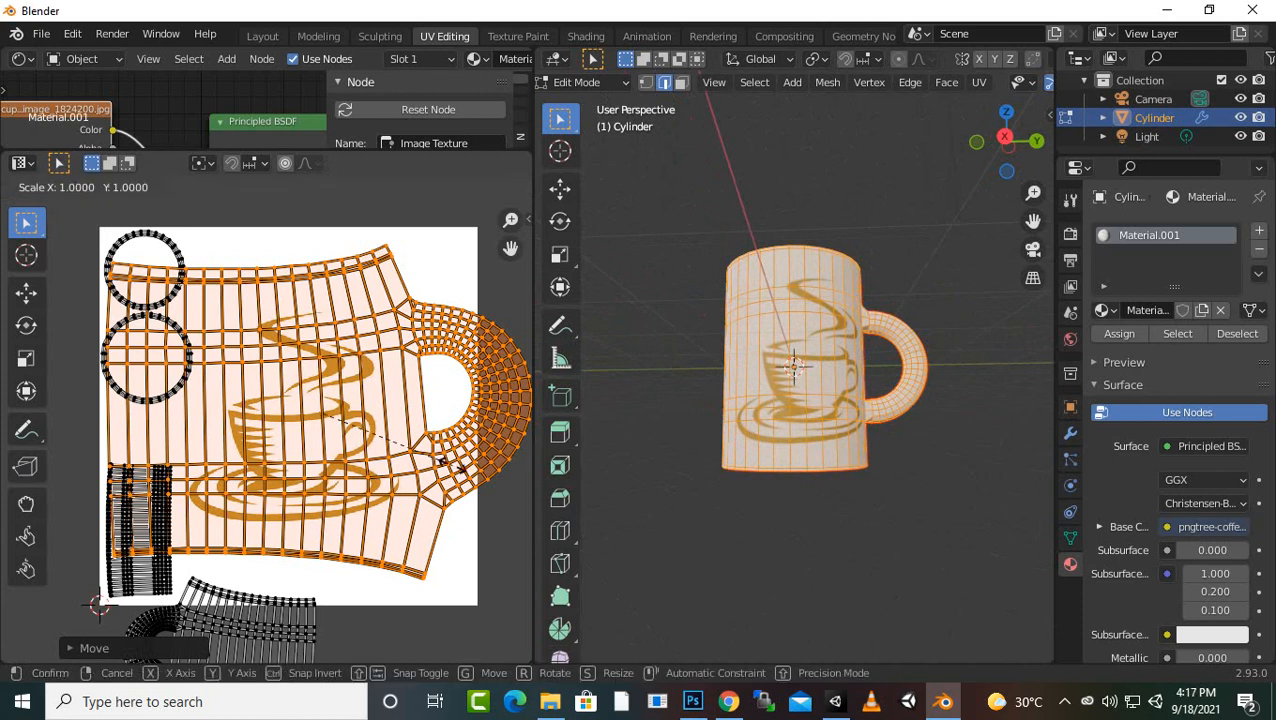
key(x)
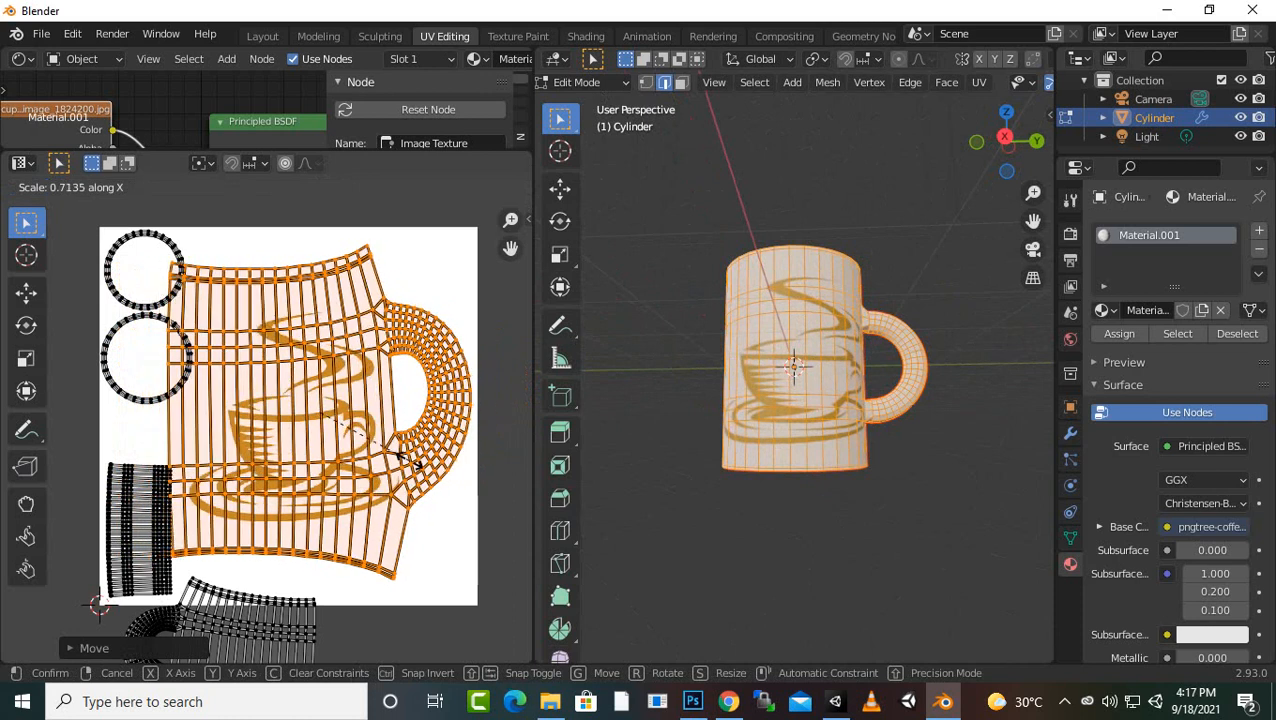
click(405, 460)
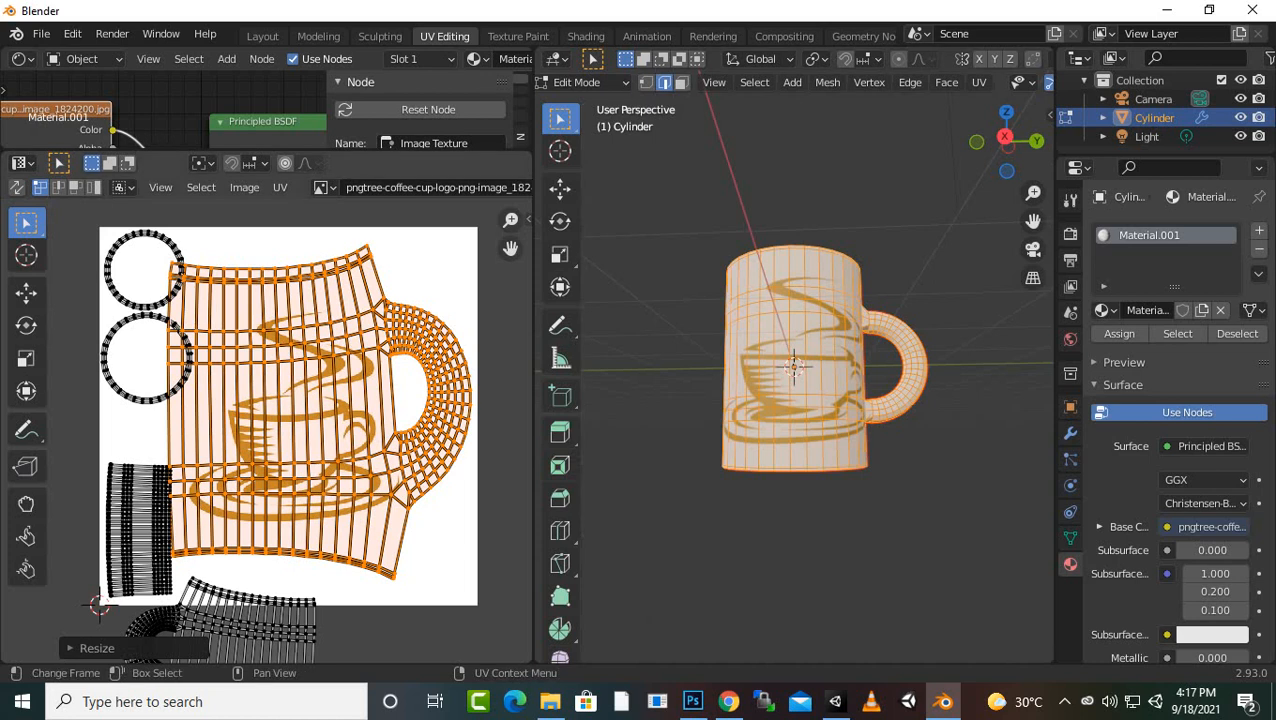
- Shrink the right-handled body island along Y so the logo covers more of the mug's height
key(s)
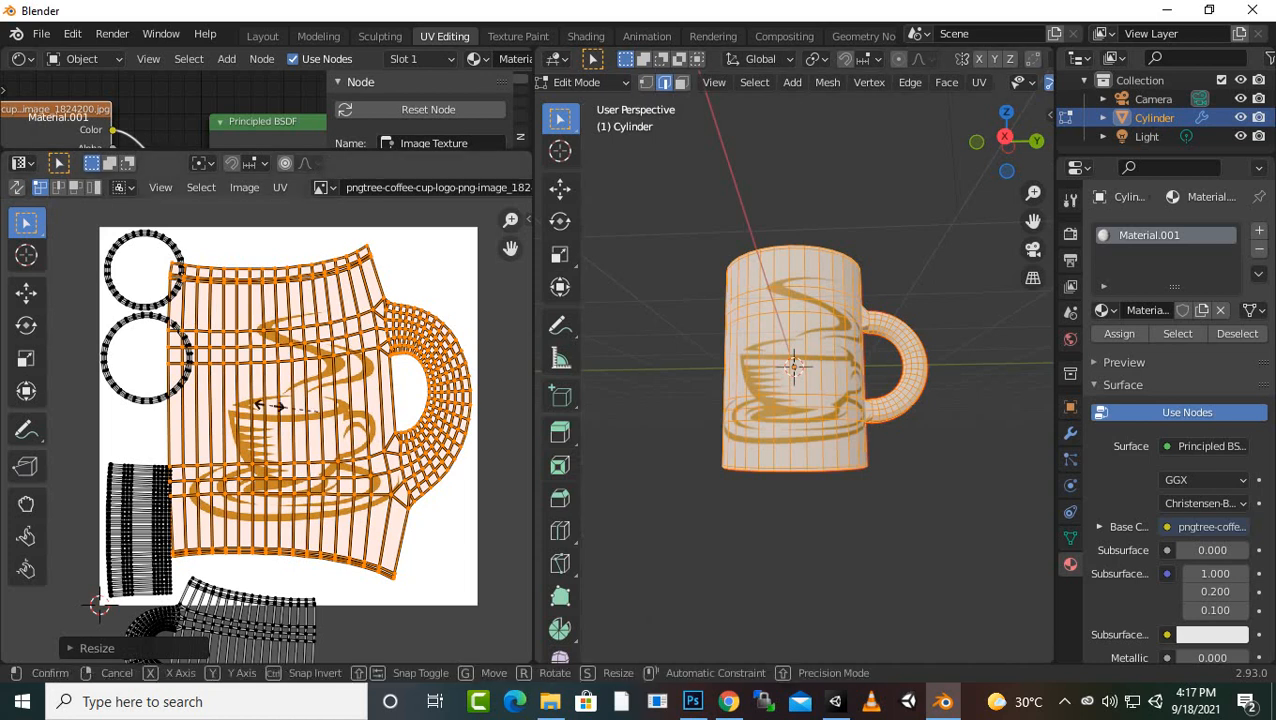
key(y)
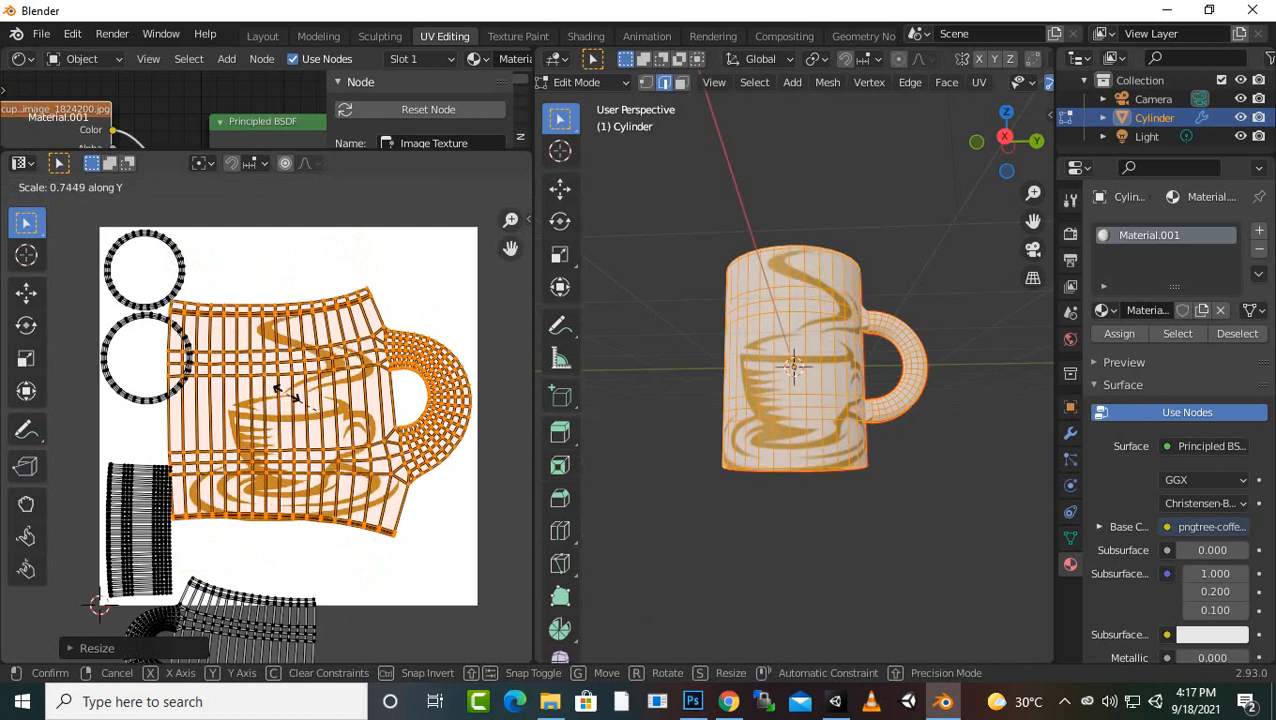
click(284, 379)
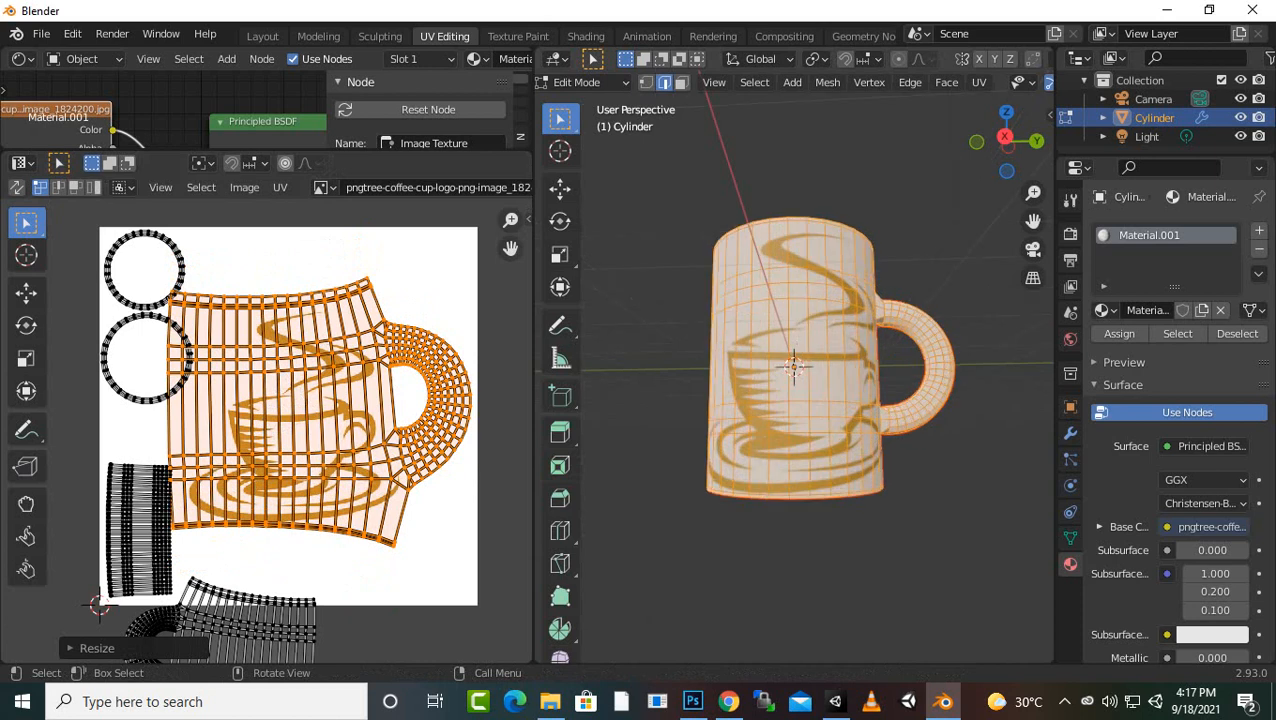
middle_drag(860, 400, 695, 400)
mouse_move(846, 321)
middle_down()
mouse_move(794, 310)
mouse_move(800, 205)
mouse_move(849, 339)
middle_up()
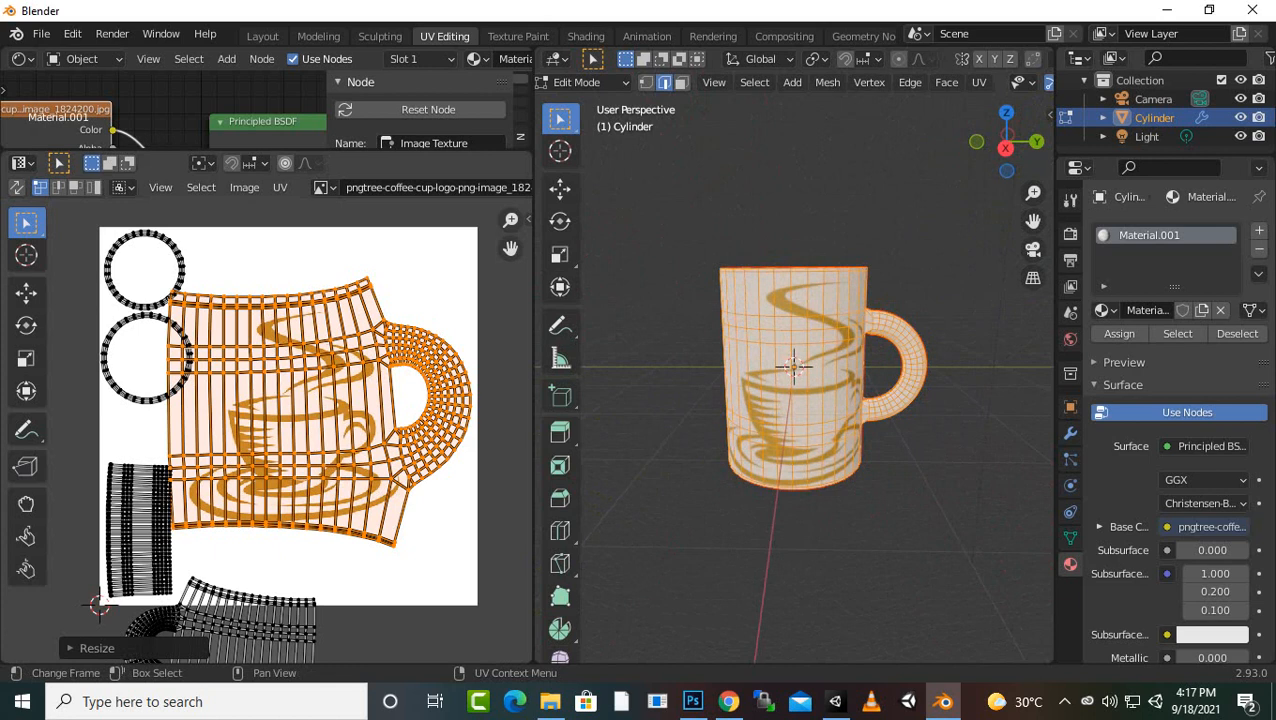
scroll(266, 430, up, 1)
scroll(266, 428, down, 1)
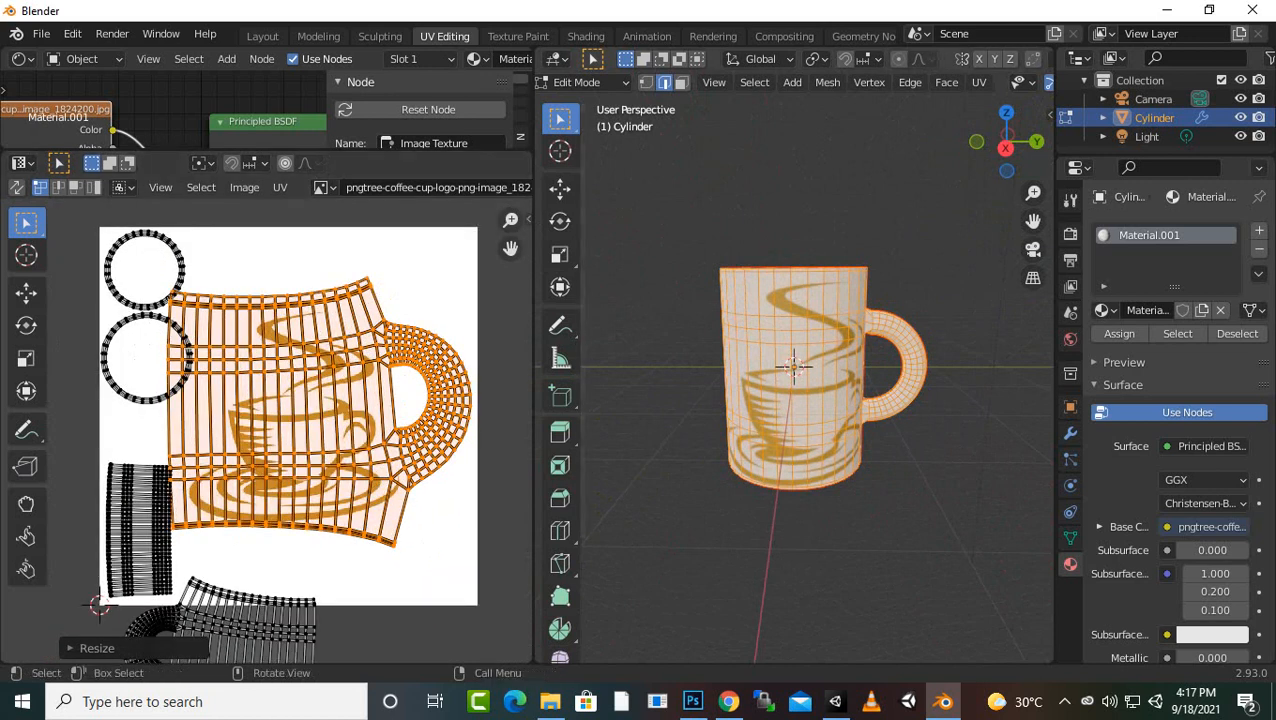
- Clear the mesh selection and select the edges where the handle's upper end joins the mug body
middle_drag(790, 400, 696, 393)
scroll(794, 390, up, 4)
middle_drag(794, 395, 760, 401)
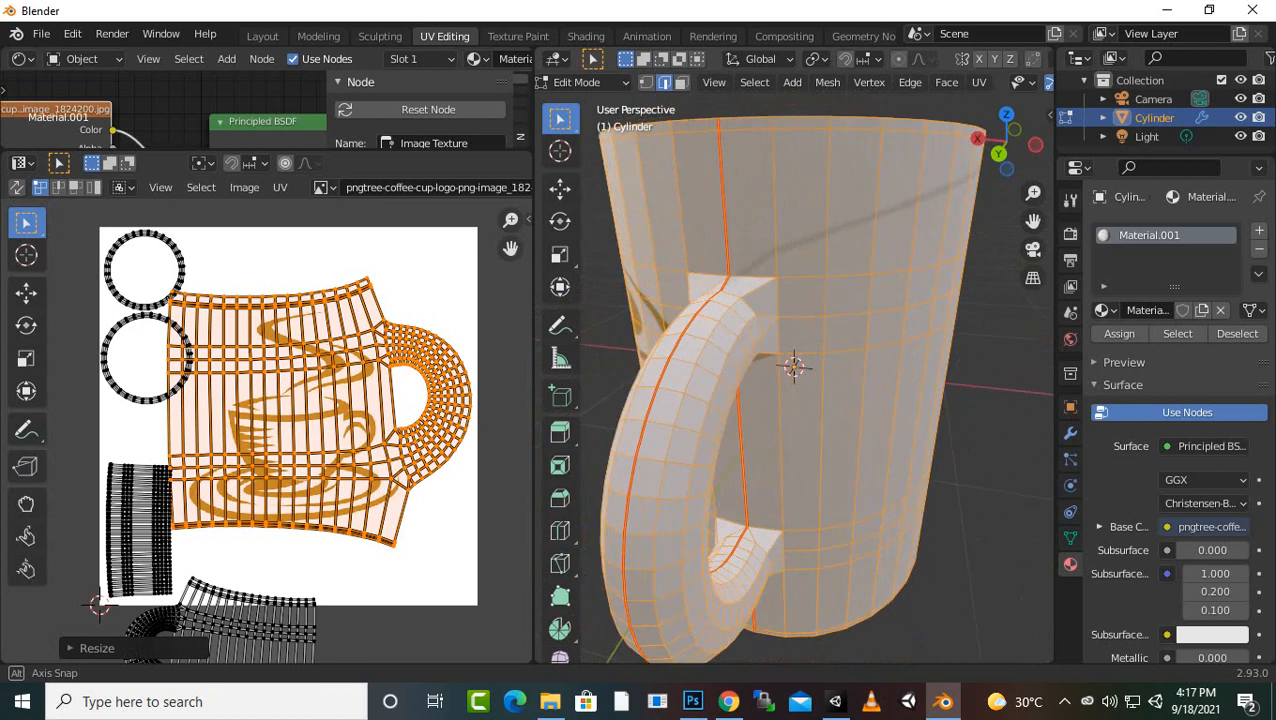
key(alt+a)
scroll(794, 385, up, 4)
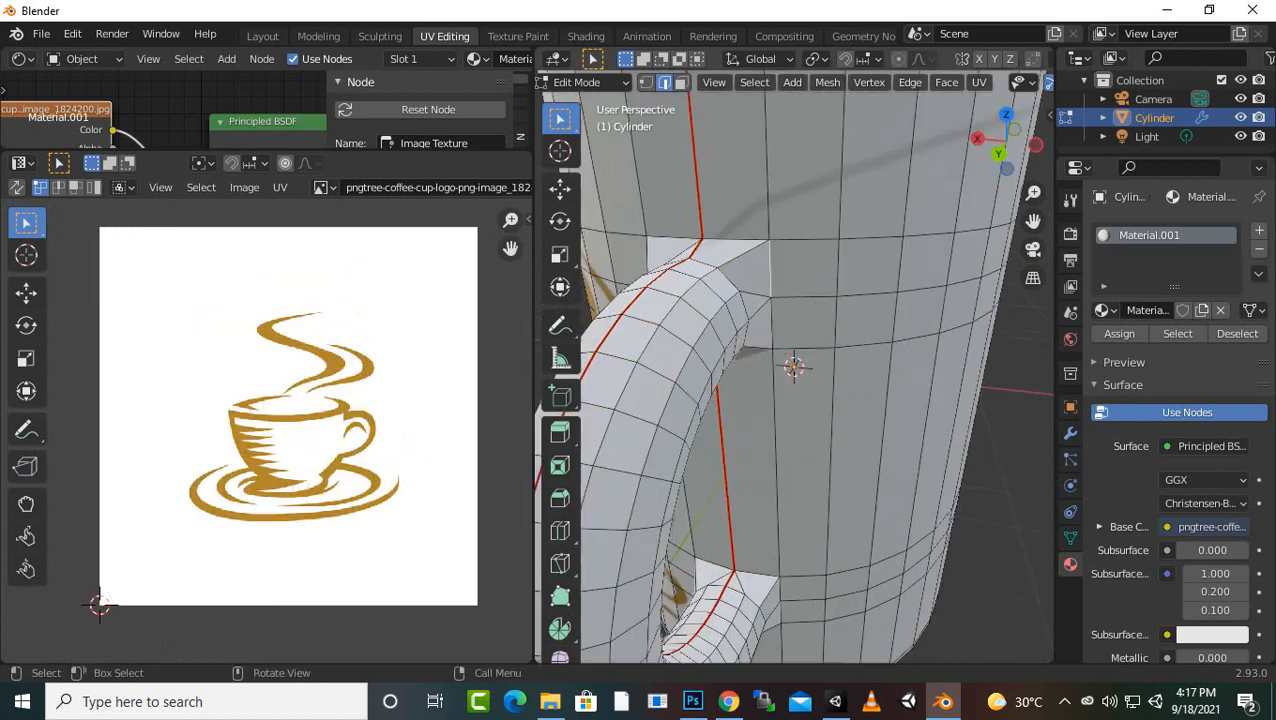
shift+click(762, 302)
middle_drag(764, 302, 856, 266)
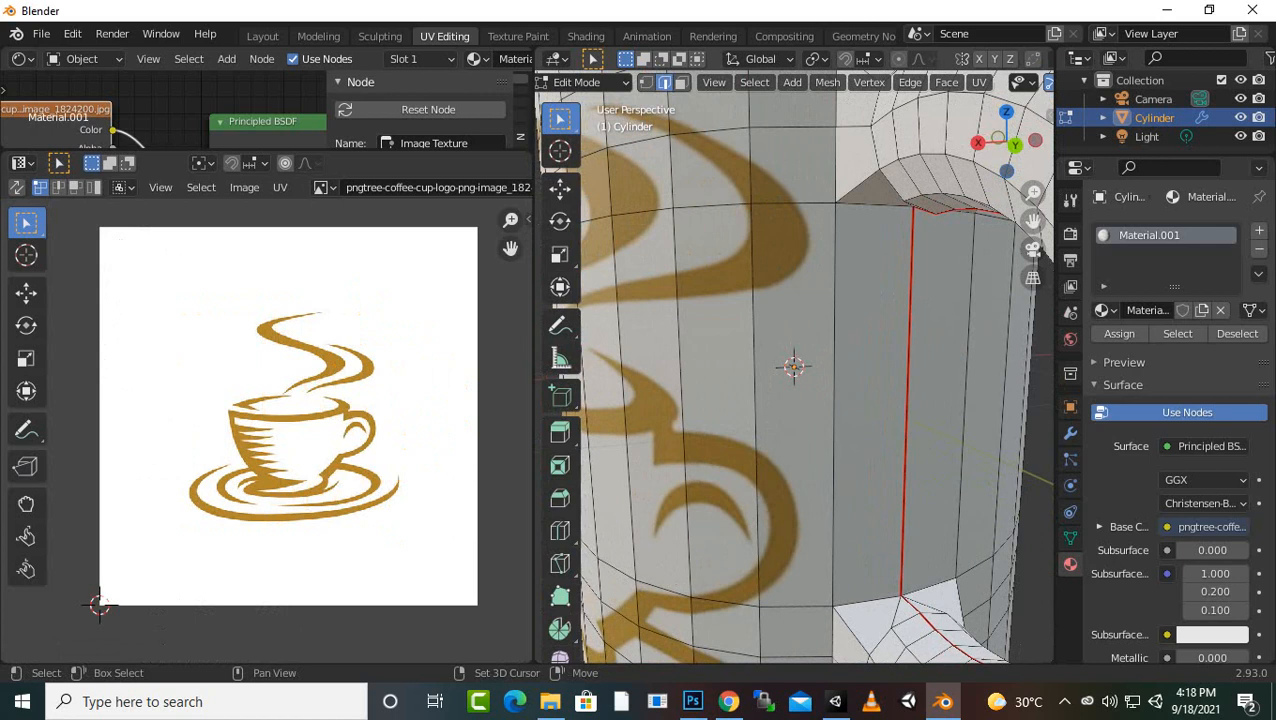
middle_drag(800, 300, 776, 356)
ctrl+click(846, 355)
ctrl+click(752, 295)
middle_drag(752, 295, 748, 210)
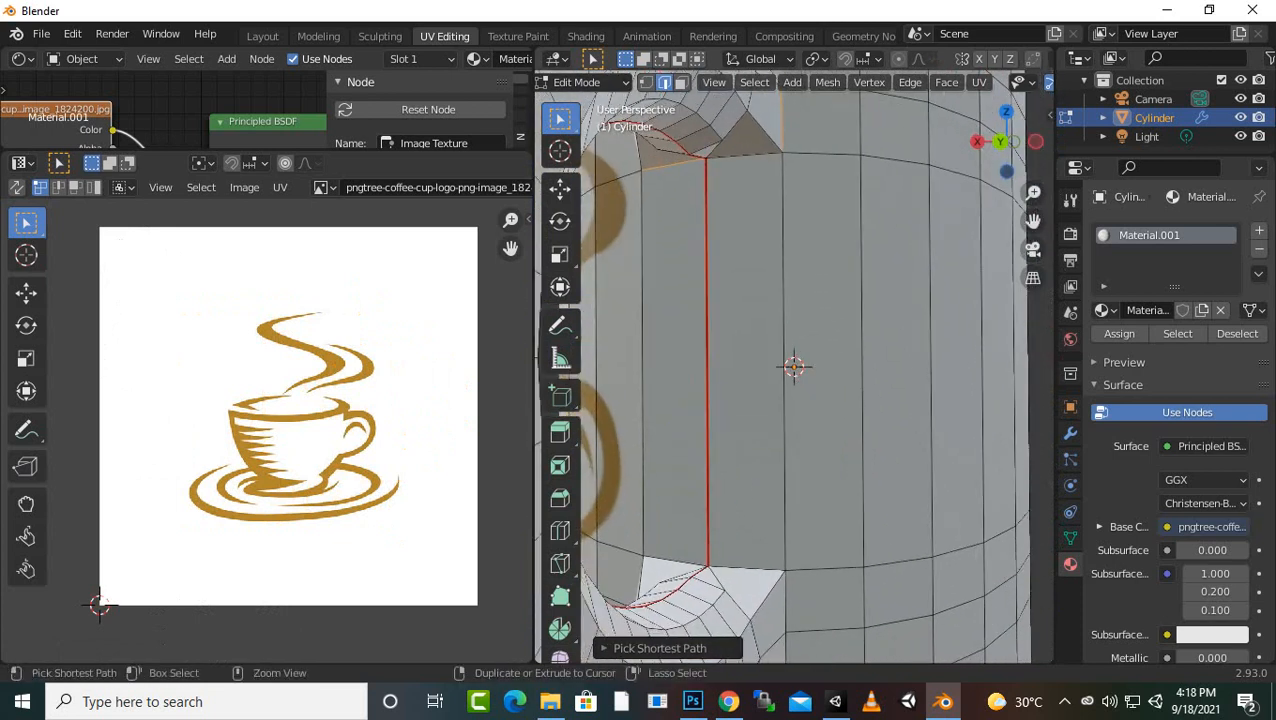
shift+click(744, 155)
middle_drag(744, 155, 690, 140)
scroll(744, 137, down, 1)
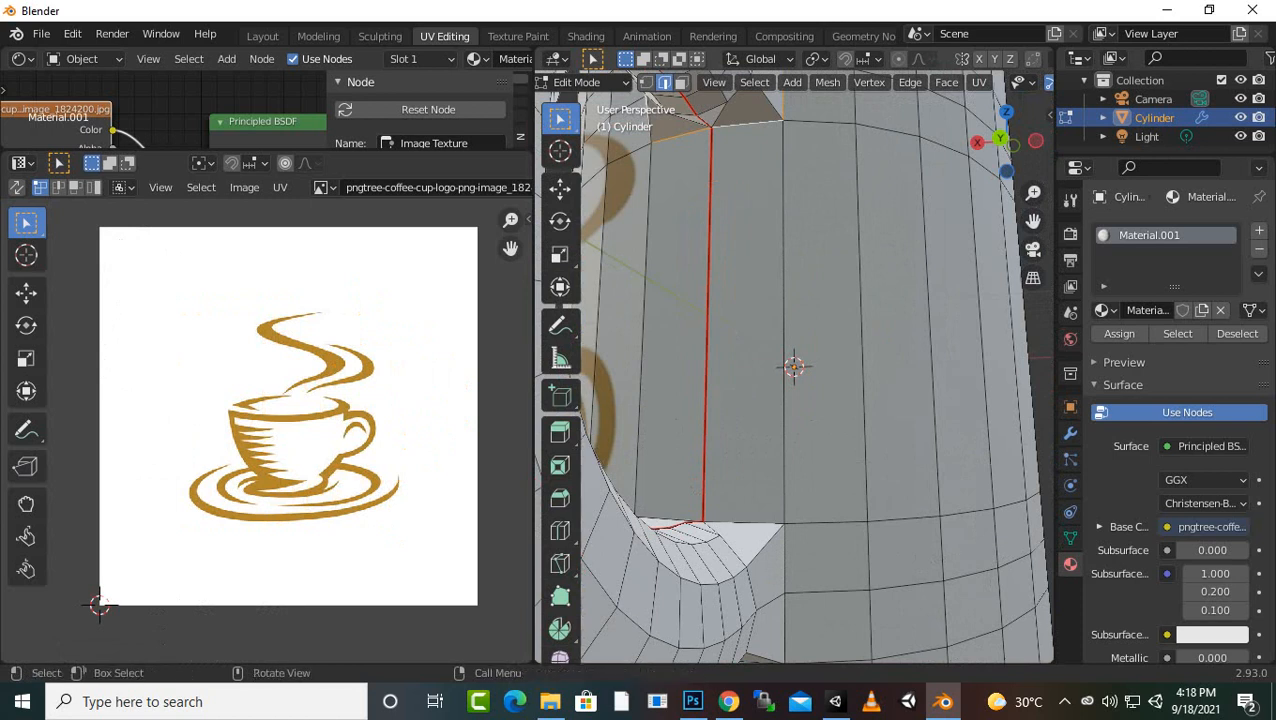
middle_drag(650, 95, 655, 125)
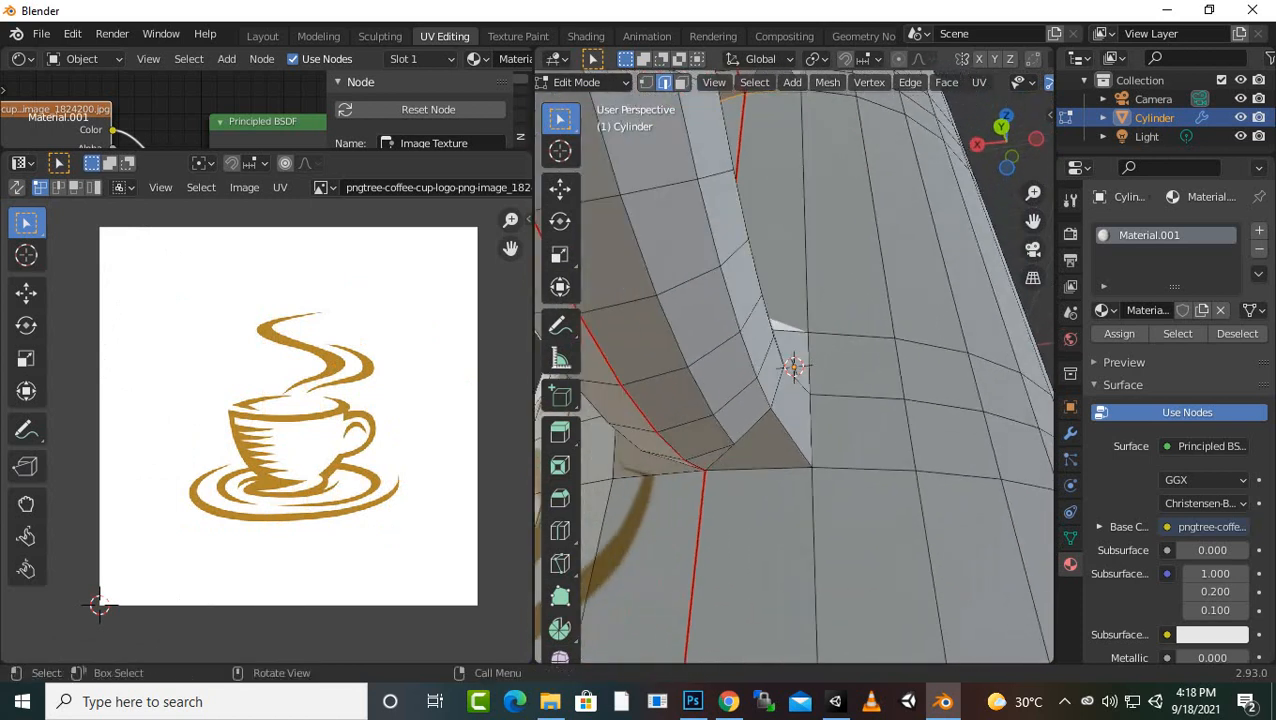
- Extend the edge selection along the underside of the upper handle joint and around the lower handle joint
ctrl+click(758, 468)
middle_drag(758, 466, 834, 512)
ctrl+click(898, 556)
middle_drag(898, 556, 812, 598)
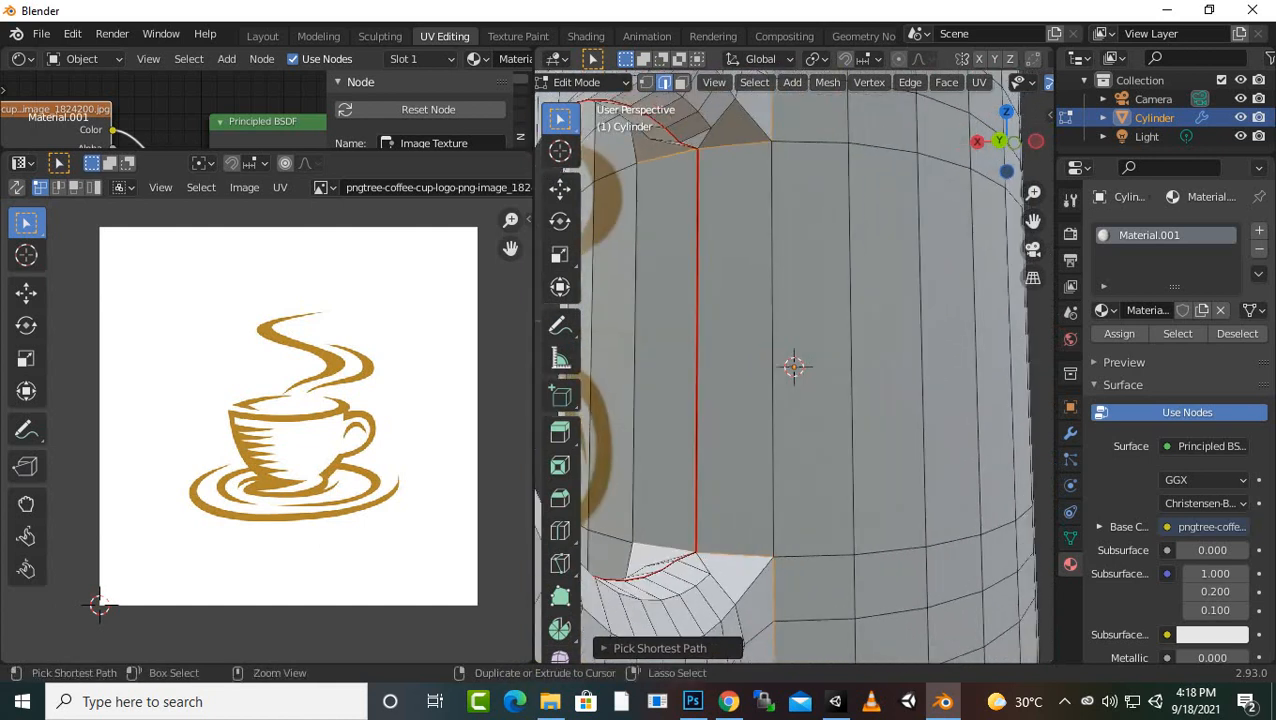
scroll(794, 367, up, 1)
scroll(794, 367, down, 1)
mouse_move(794, 367)
middle_down()
mouse_move(795, 388)
mouse_move(794, 367)
middle_up()
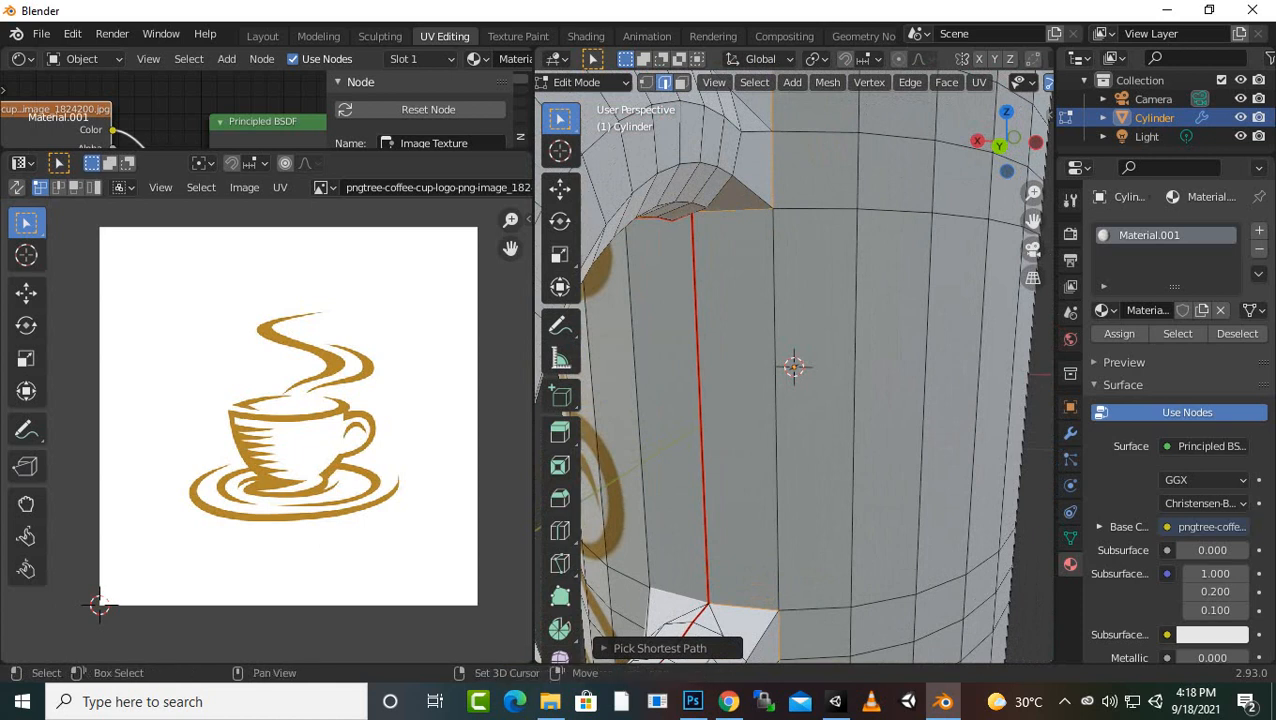
shift+click(738, 210)
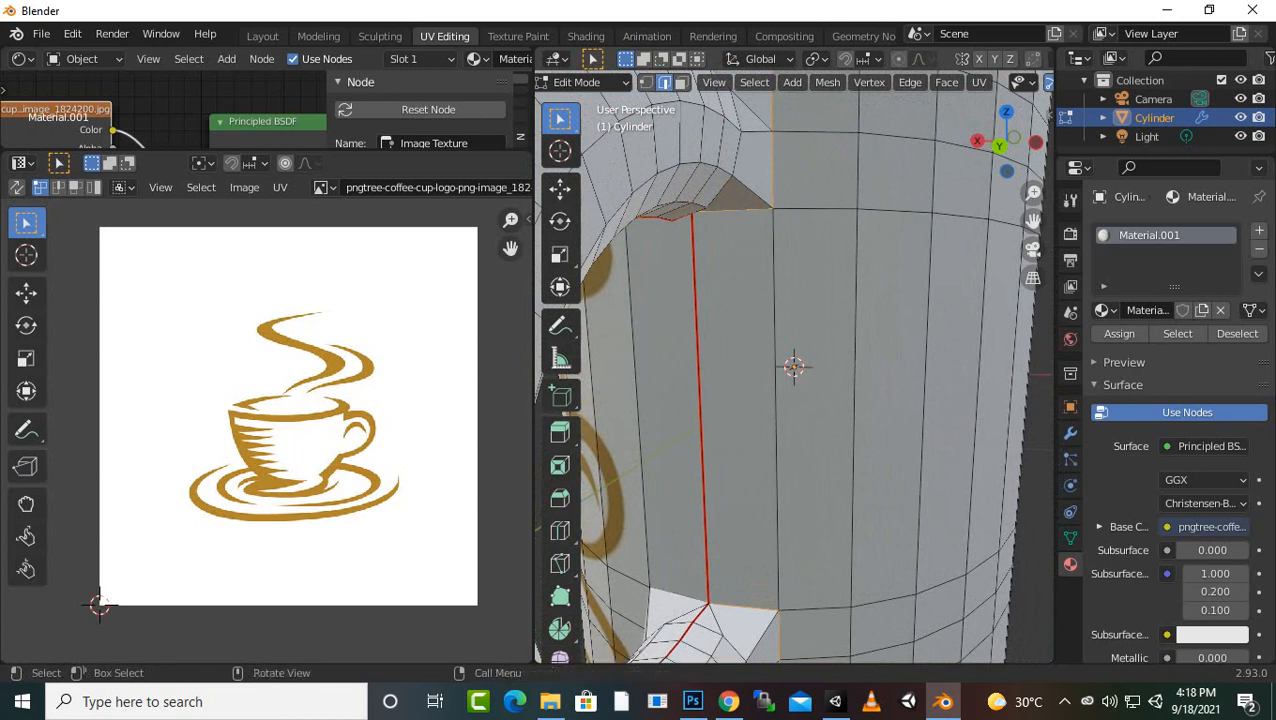
- Mark the selected edges around both handle joints as seams
key(ctrl+e)
key(Up)
key(Up)
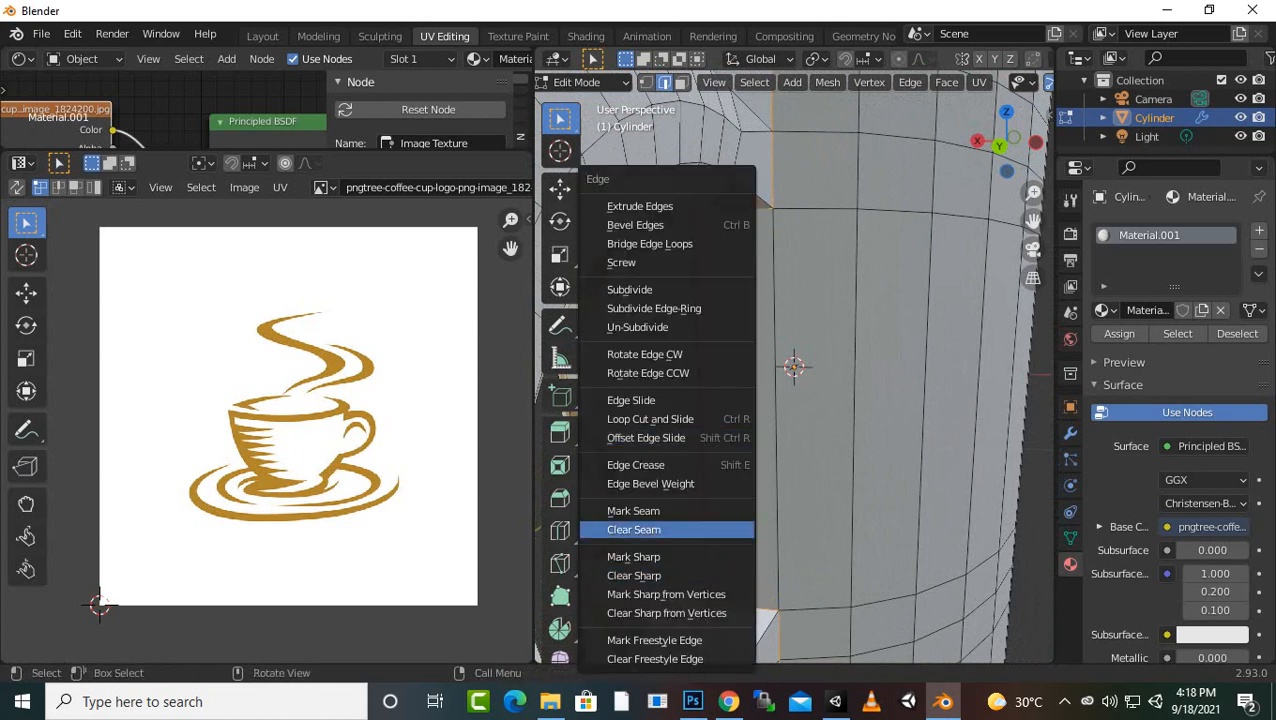
key(Down)
key(Up)
key(Up)
key(Up)
key(Down)
key(Return)
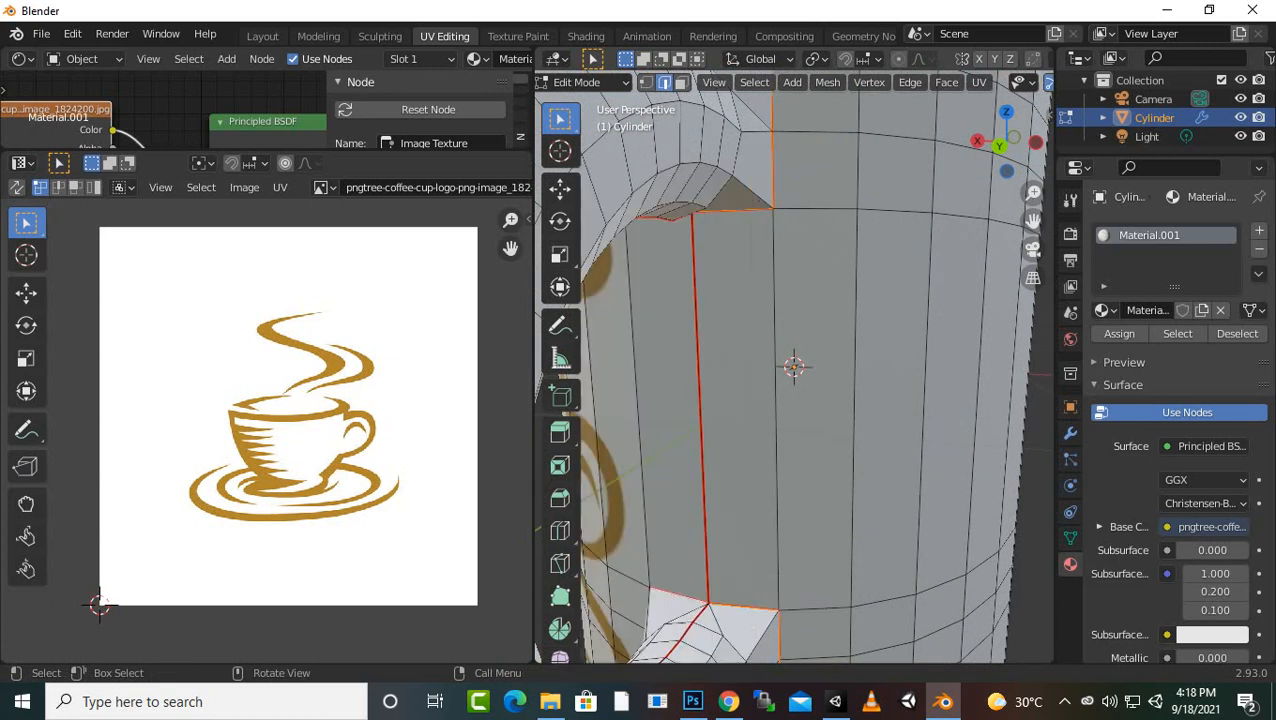
- Unwrap the entire mug mesh again using the new seams around the handle joints
scroll(794, 367, down, 1)
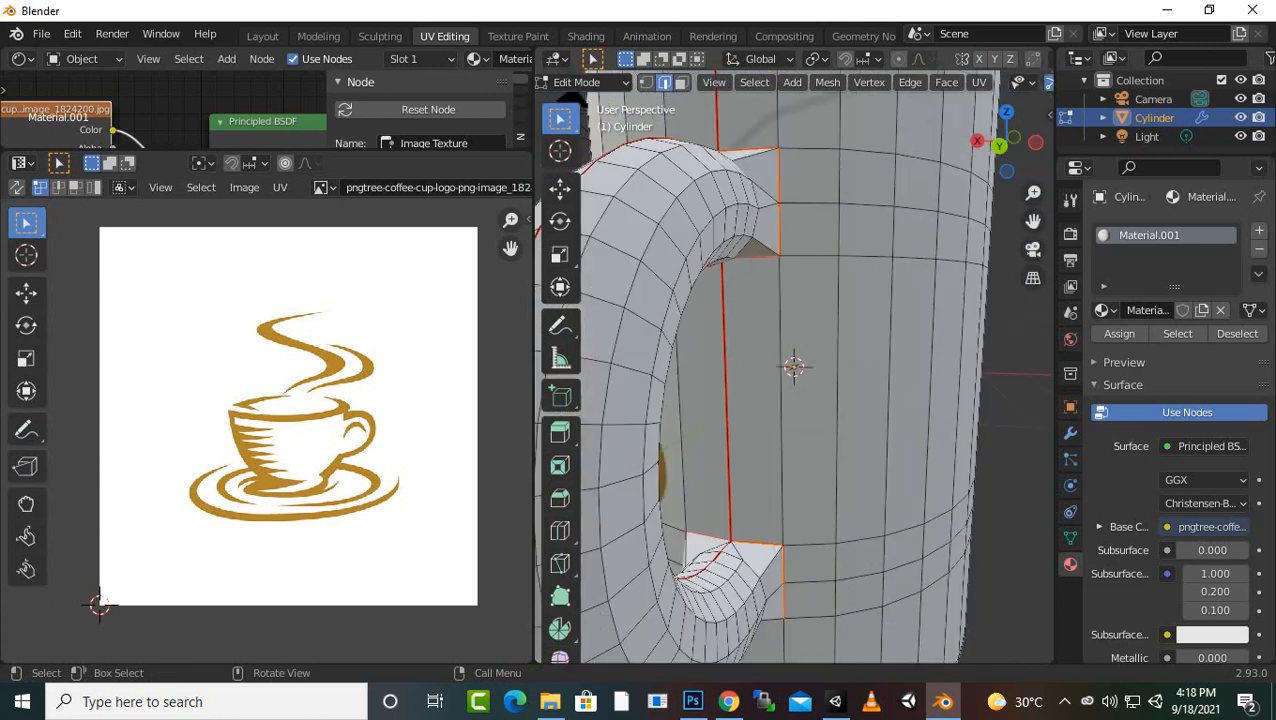
key(a)
key(u)
key(Up)
key(Up)
key(Up)
key(Return)
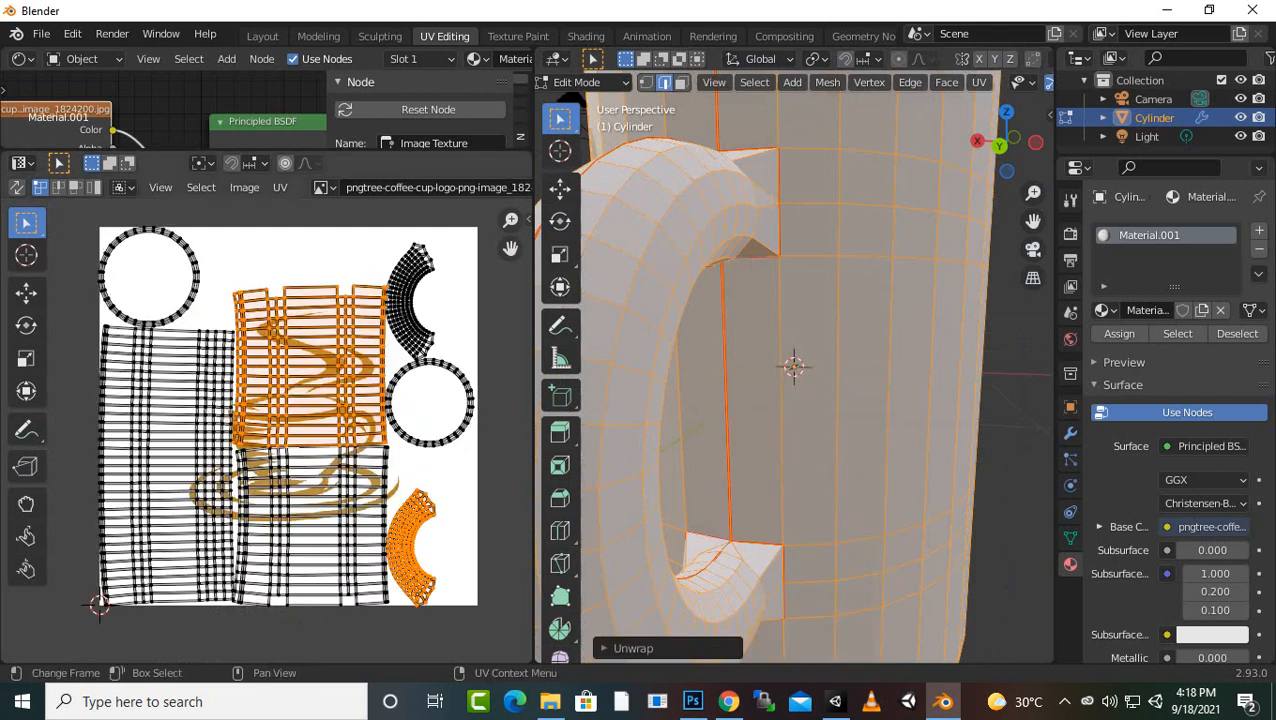
- Select only the lower curved handle island in the UV layout and shrink it in place
scroll(267, 433, down, 1)
scroll(267, 433, up, 1)
key(s)
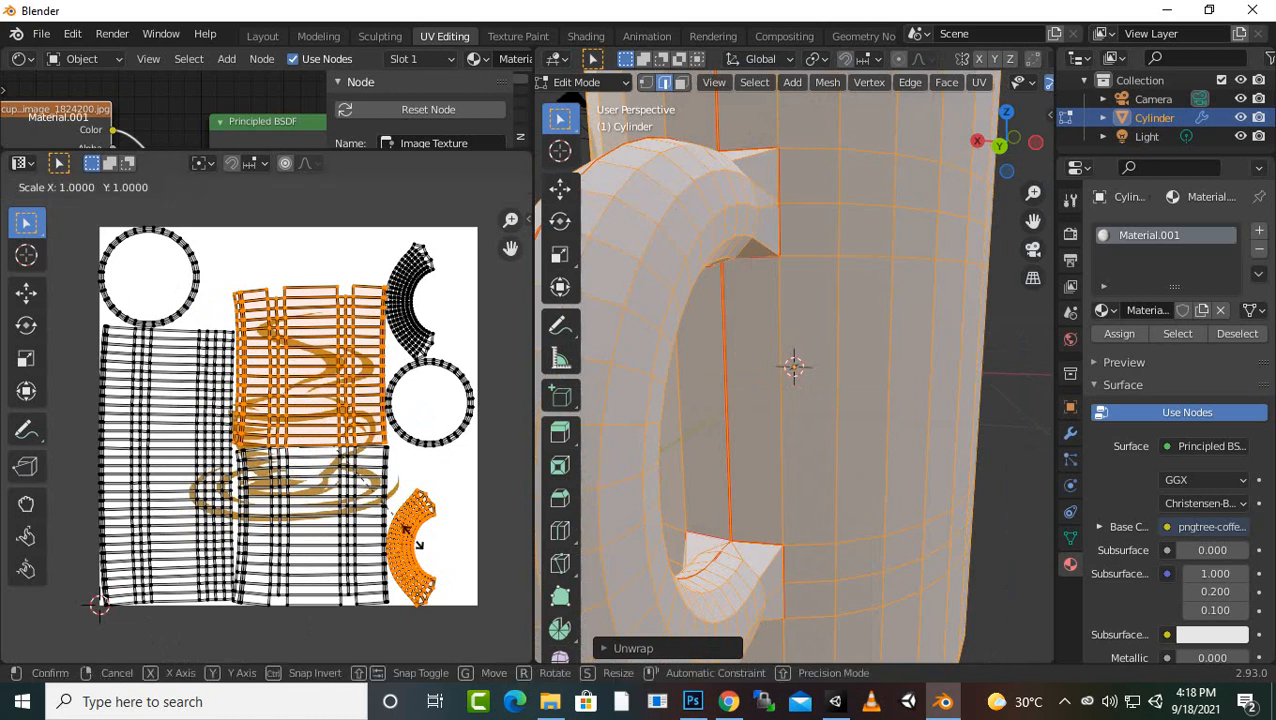
right_click(402, 527)
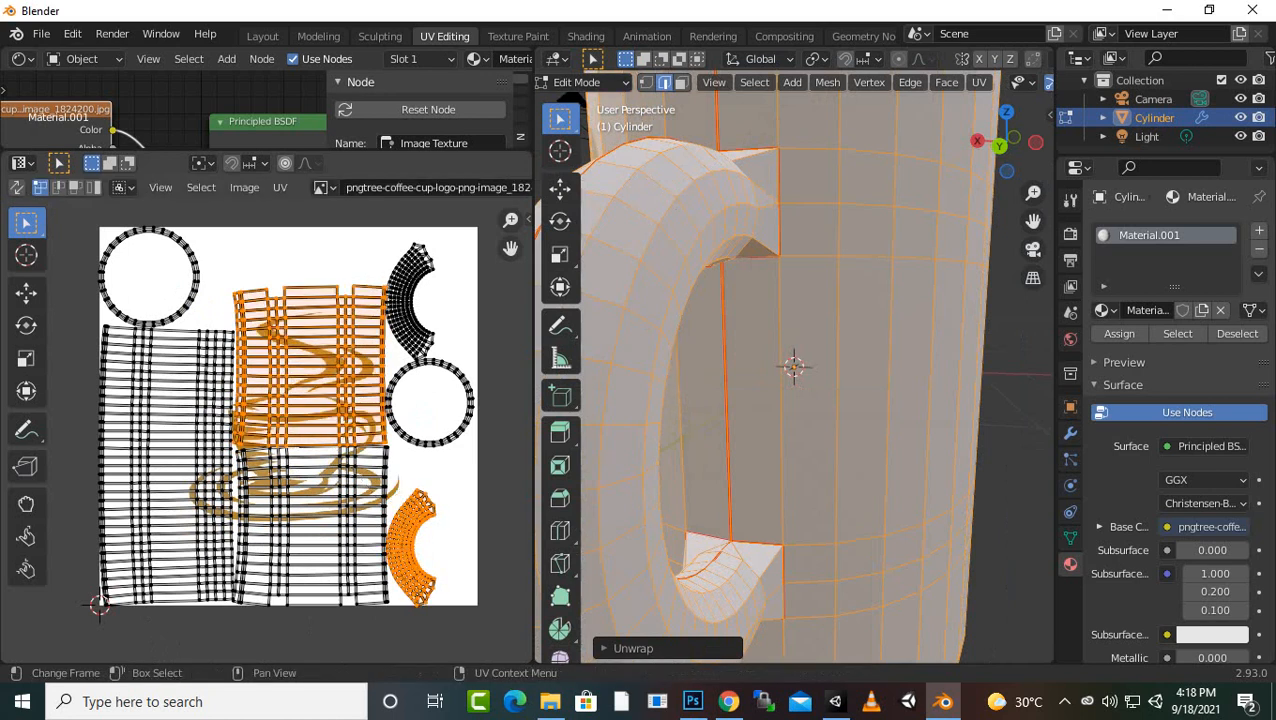
click(410, 536)
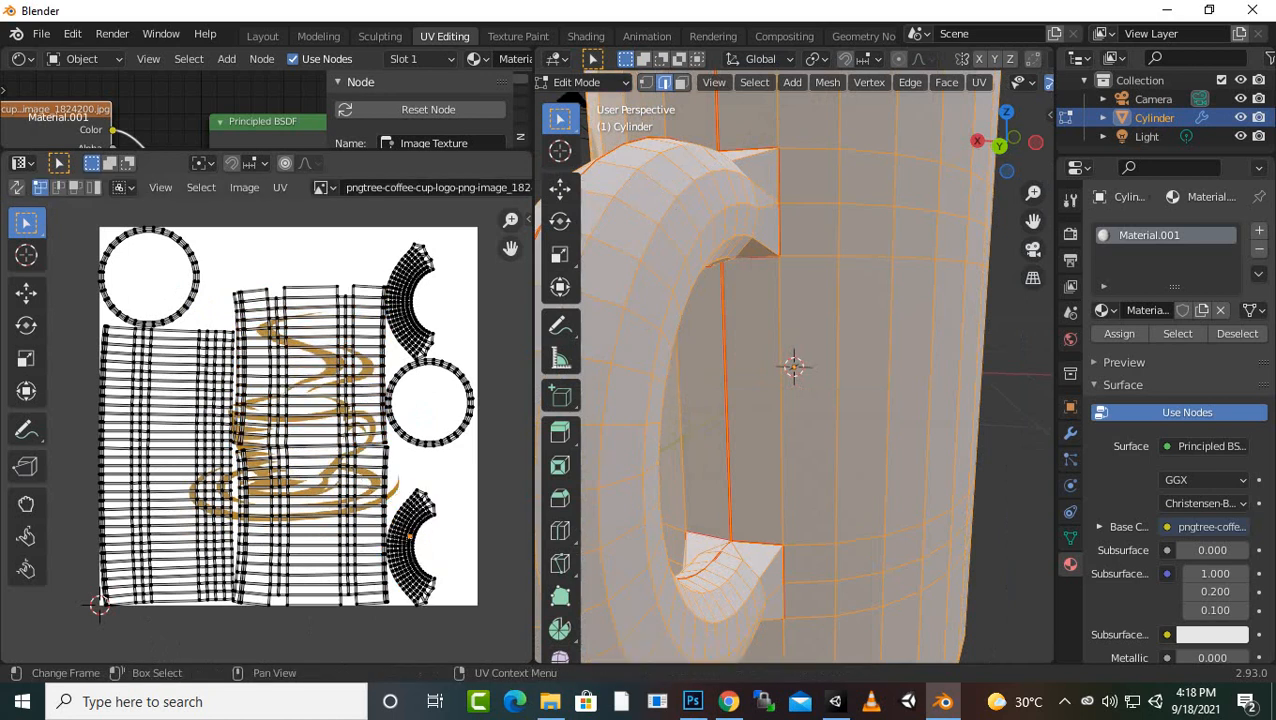
key(l)
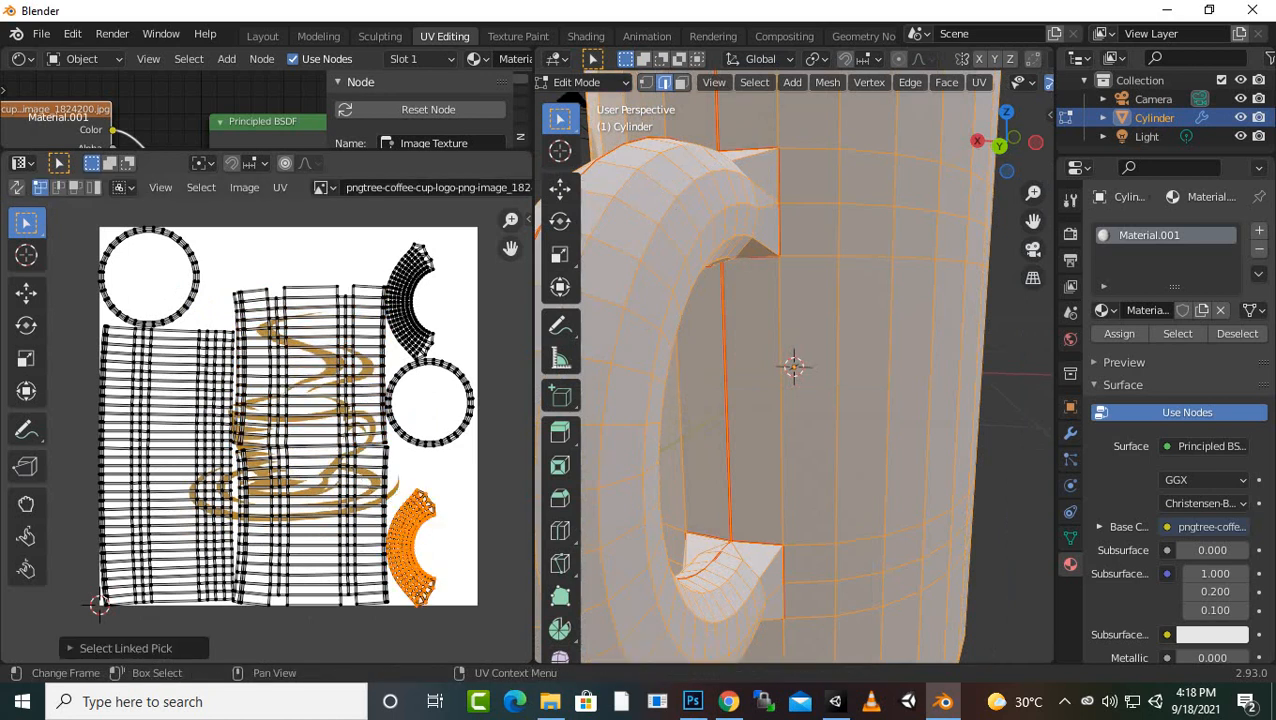
key(s)
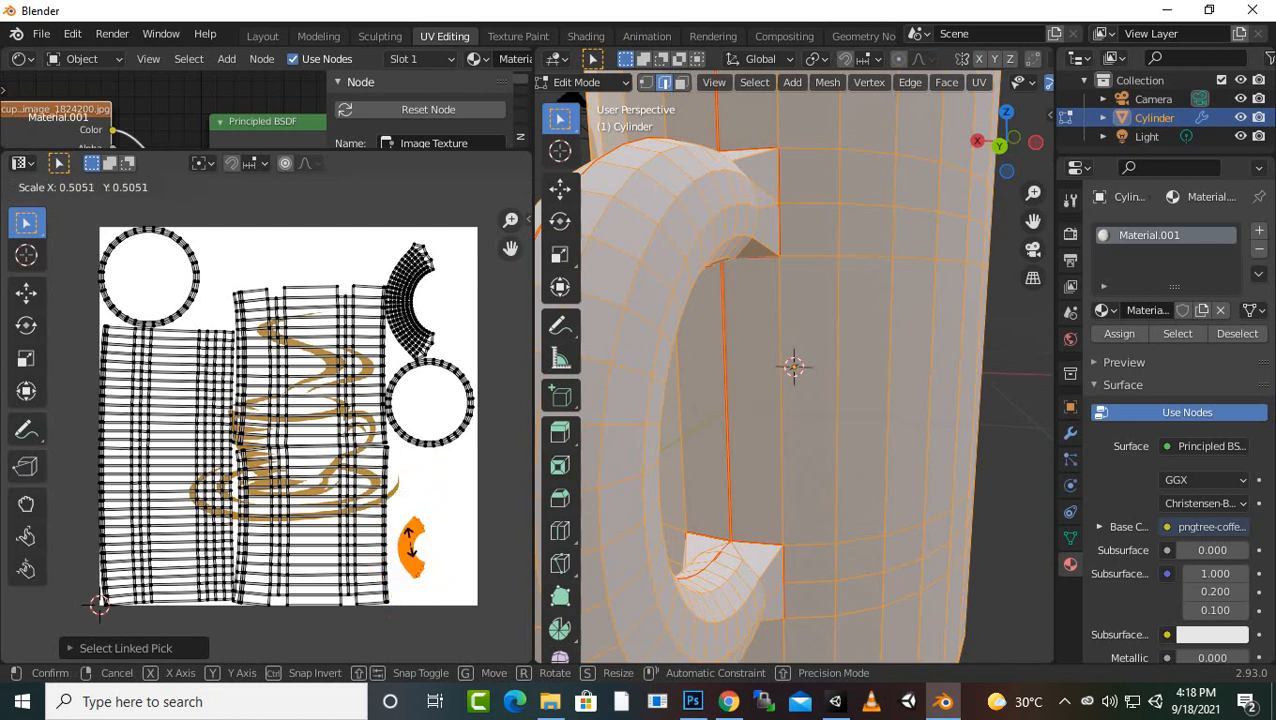
click(411, 546)
- Try shrinking the circular island beneath the upper handle island, and undo the resize
click(418, 337)
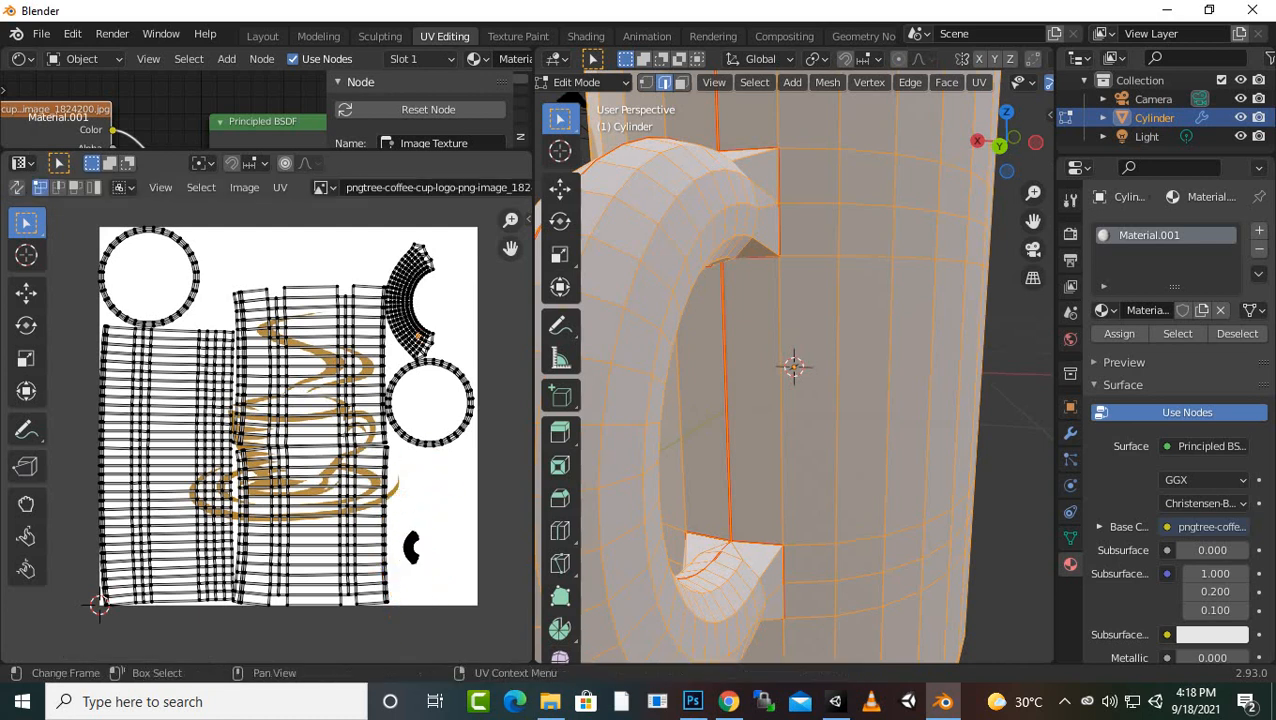
key(l)
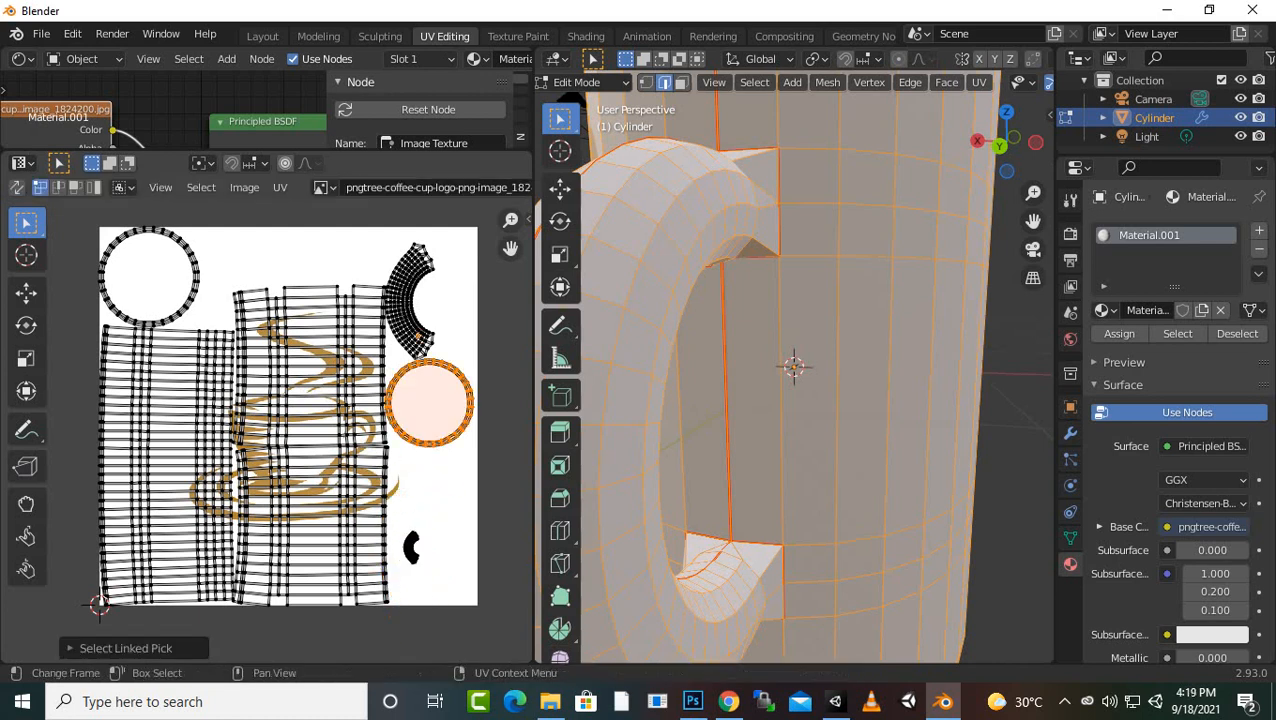
key(s)
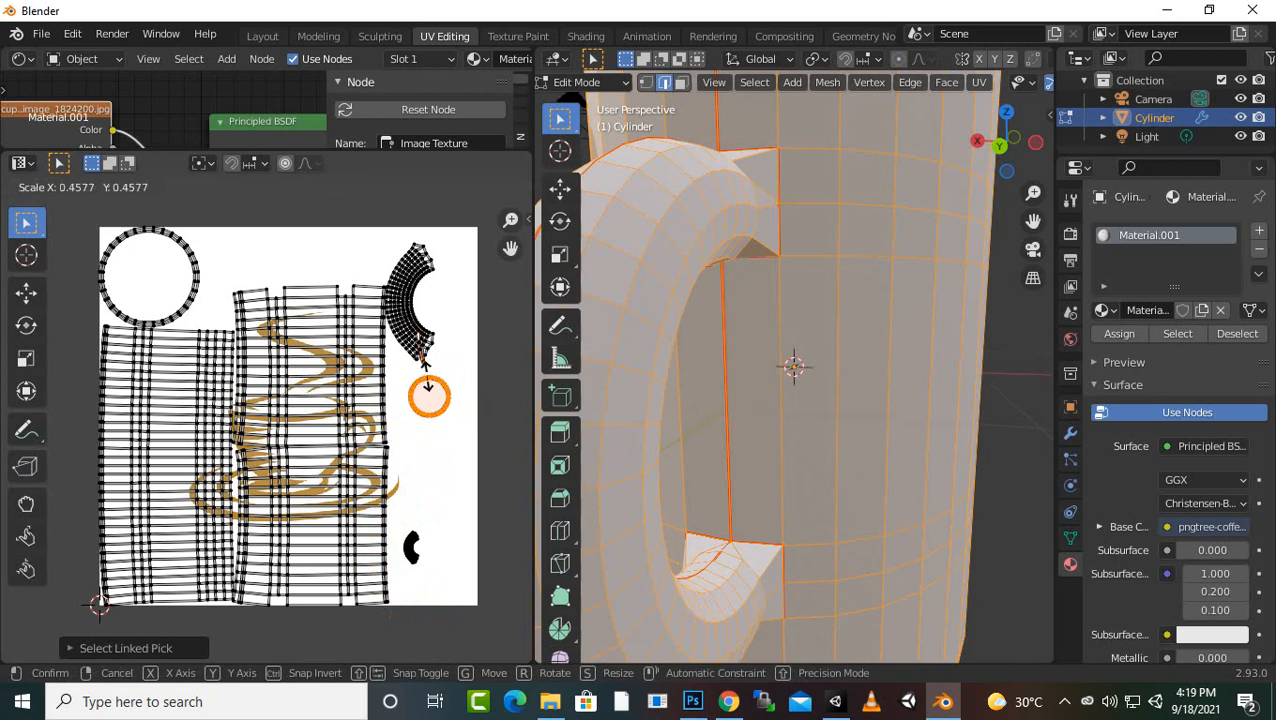
click(427, 372)
scroll(286, 434, up, 2)
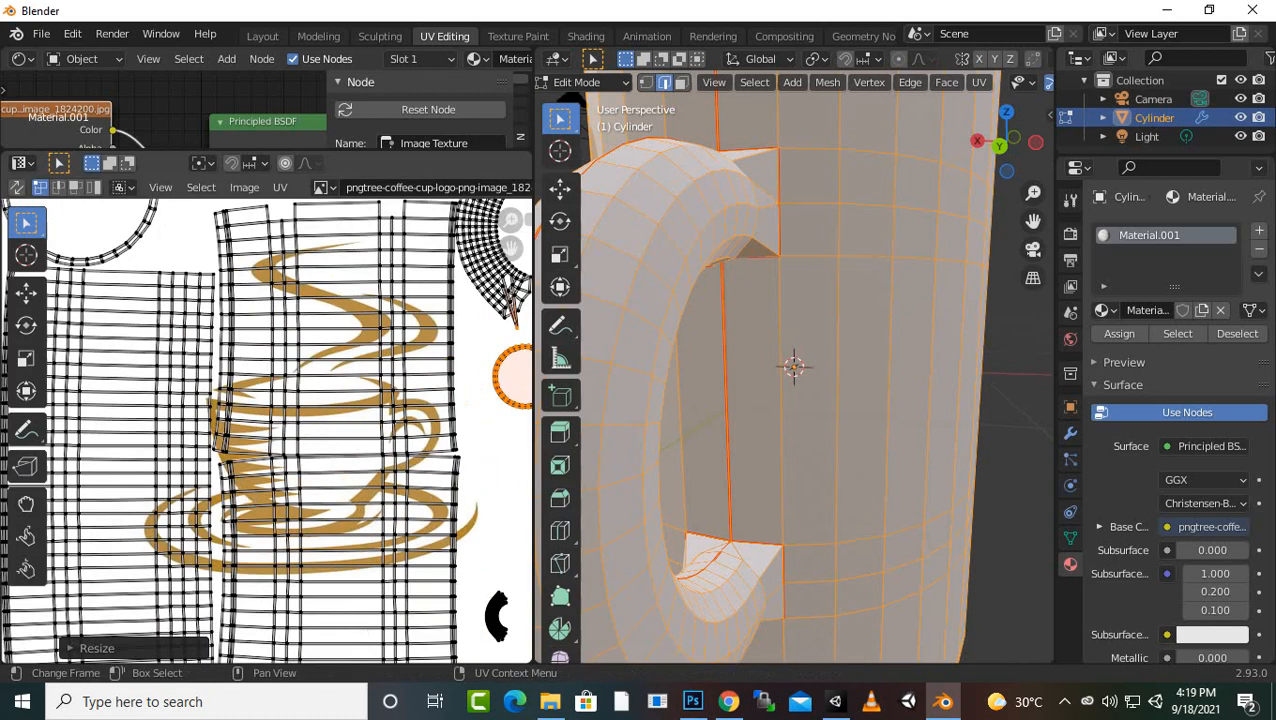
key(ctrl+z)
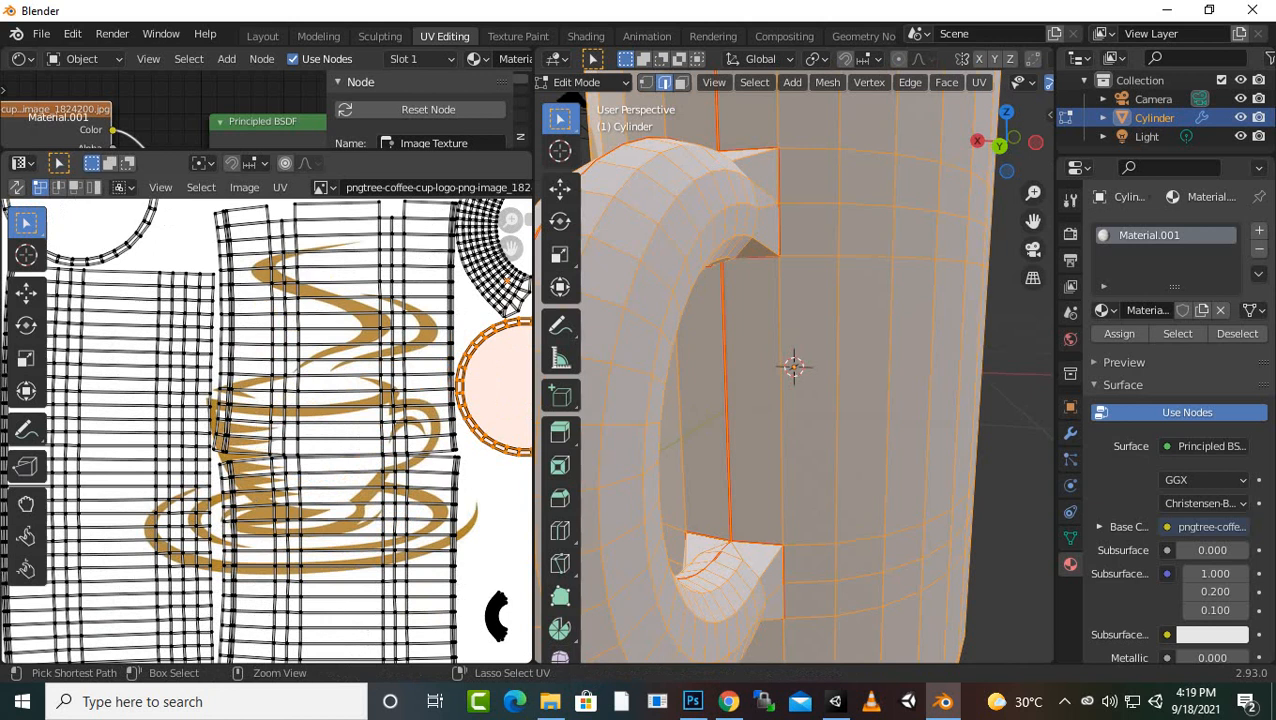
- Select the right-hand circular UV island together with the curved handle island directly above it
click(458, 488)
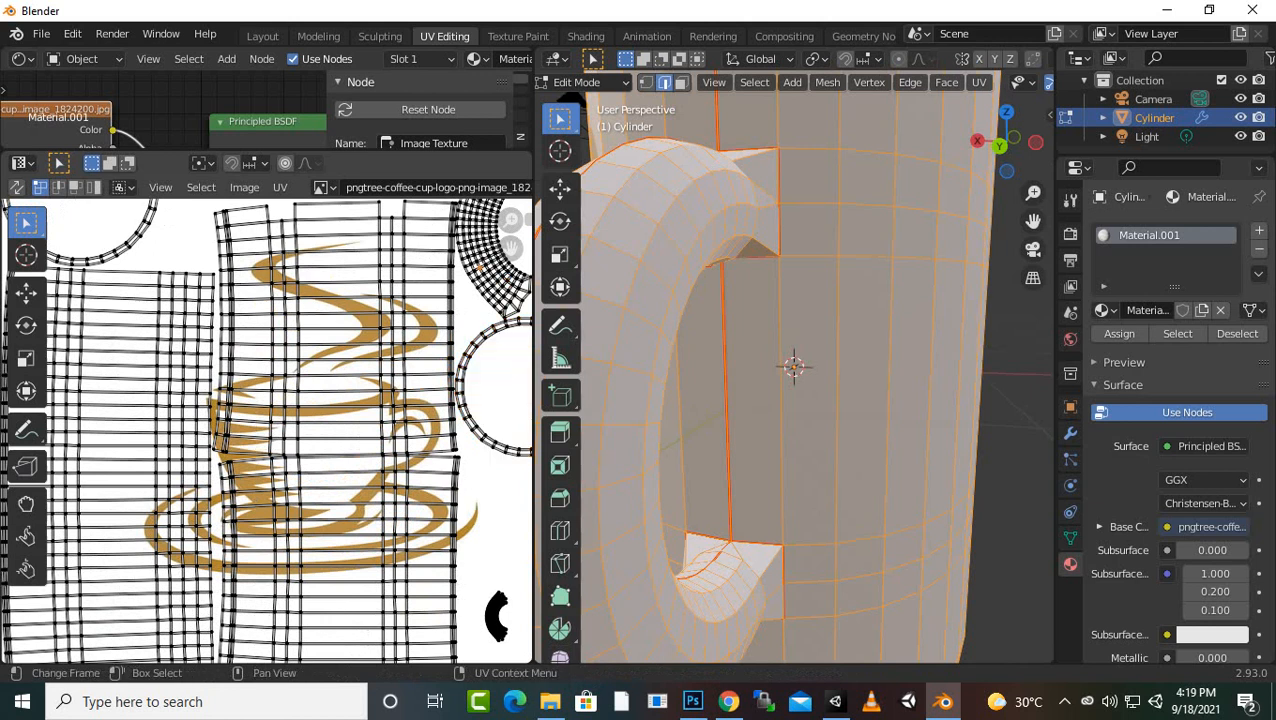
key(l)
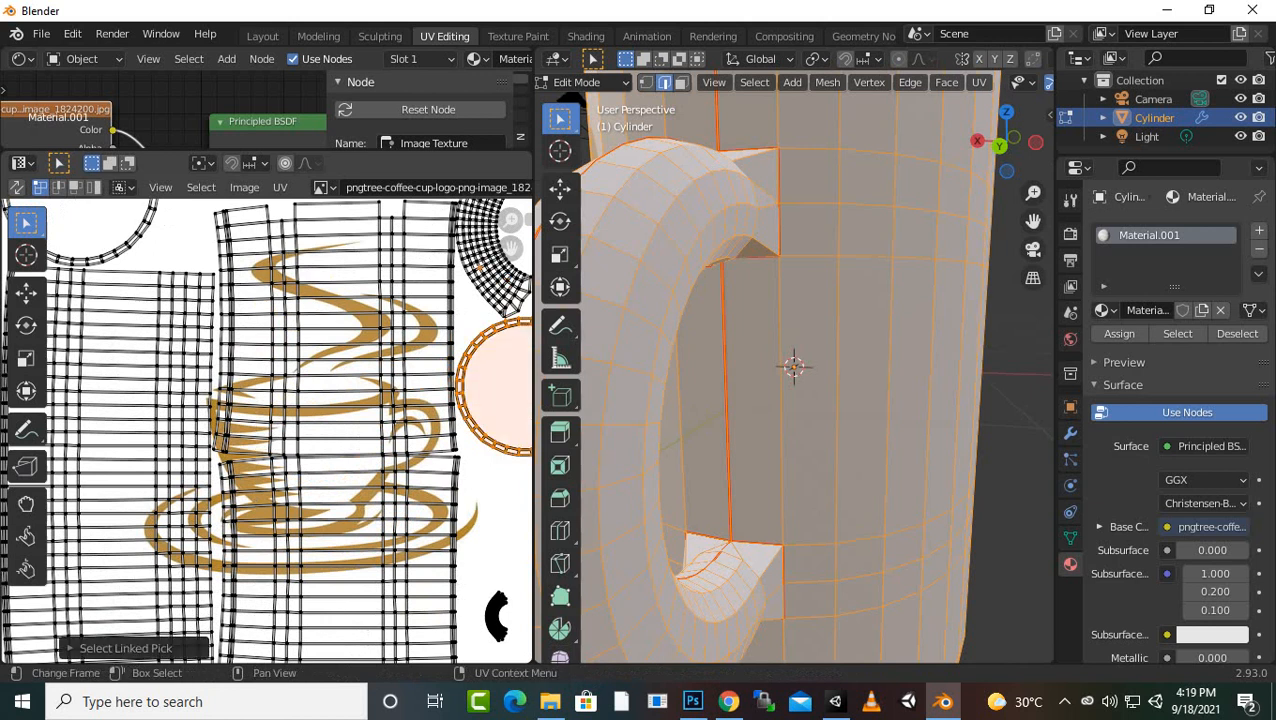
scroll(266, 428, down, 1)
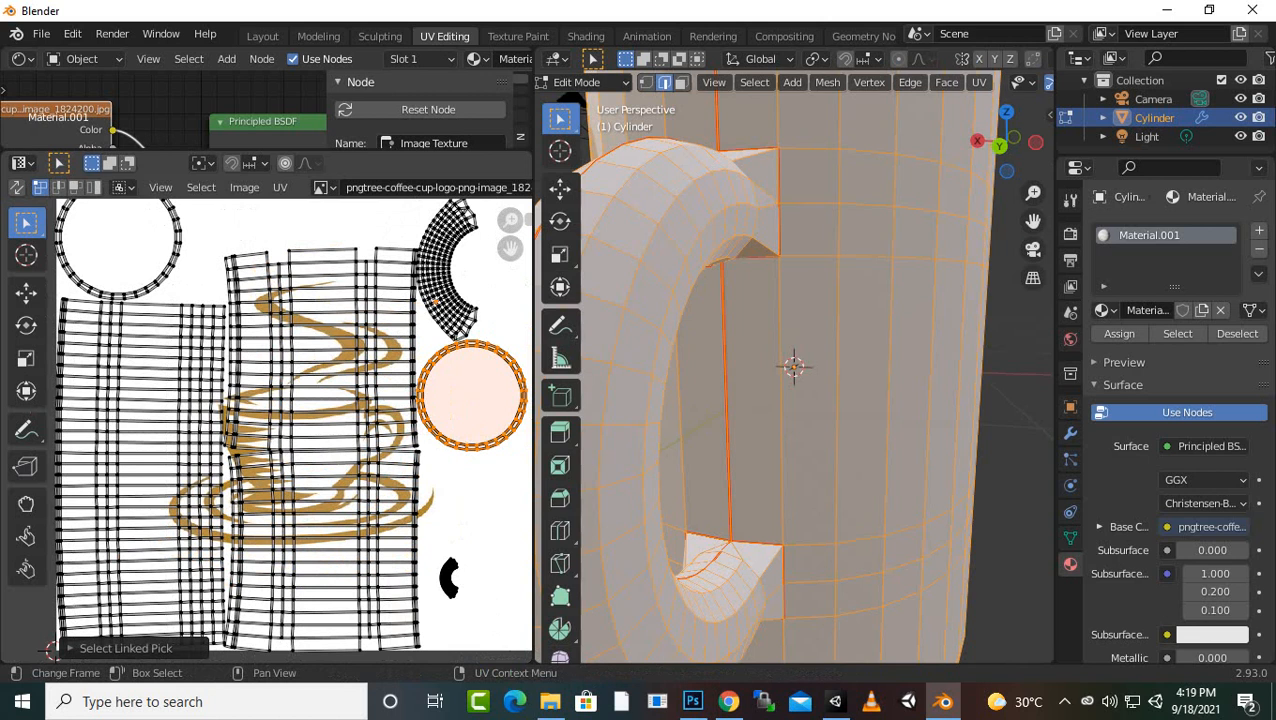
scroll(794, 367, up, 1)
mouse_move(794, 367)
middle_down()
mouse_move(752, 380)
mouse_move(794, 367)
middle_up()
middle_drag(793, 366, 800, 366)
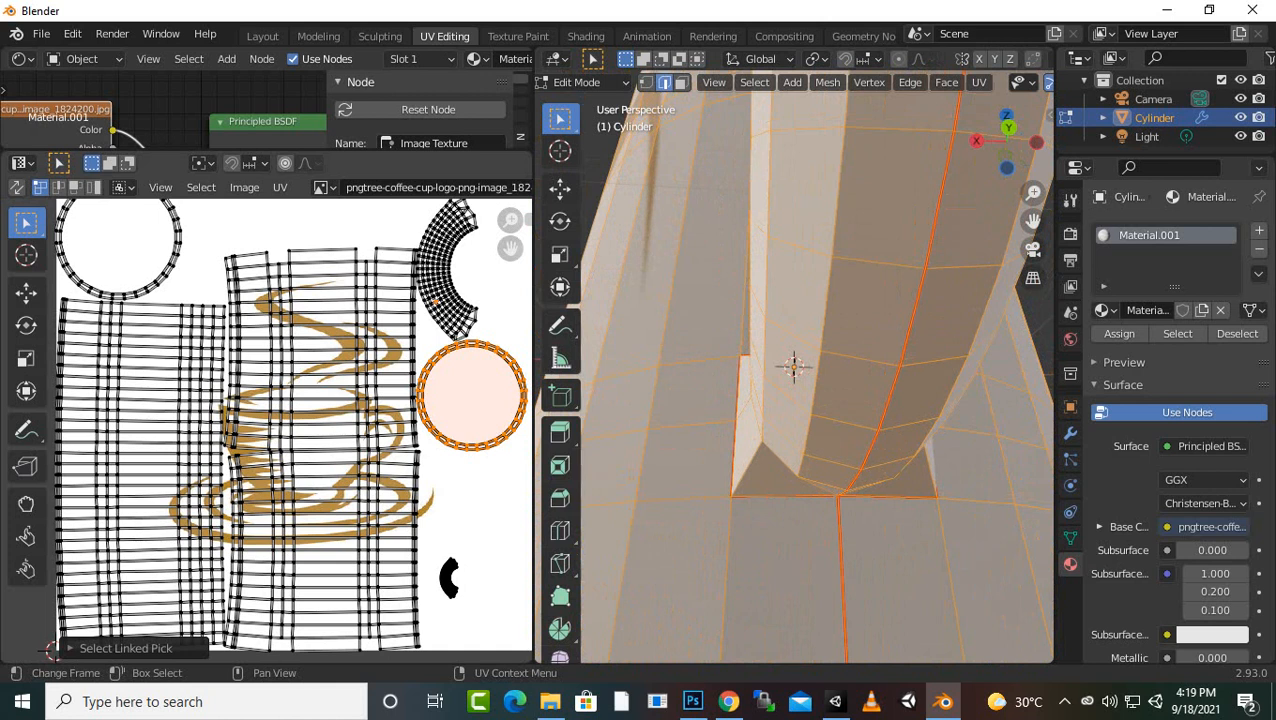
key(l)
scroll(266, 430, down, 2)
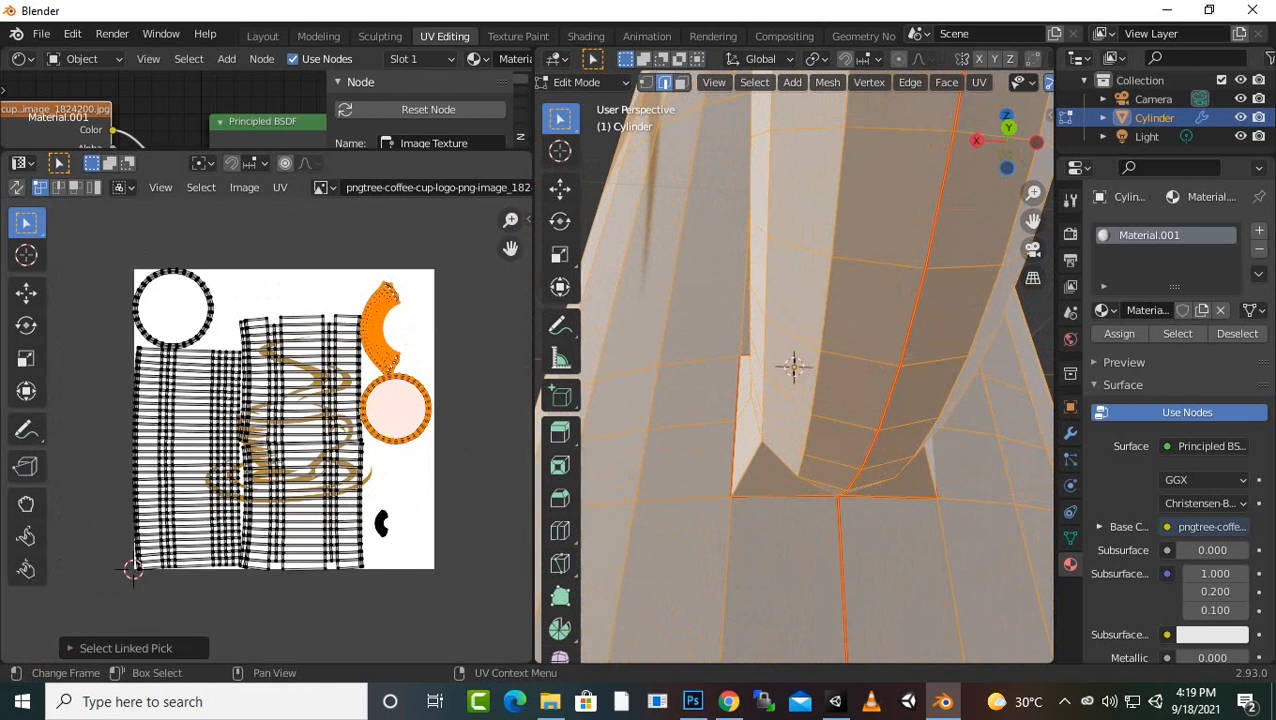
- Shrink the selected circle and handle islands and move them to the image's lower-right corner, beside the small handle island
key(s)
click(402, 354)
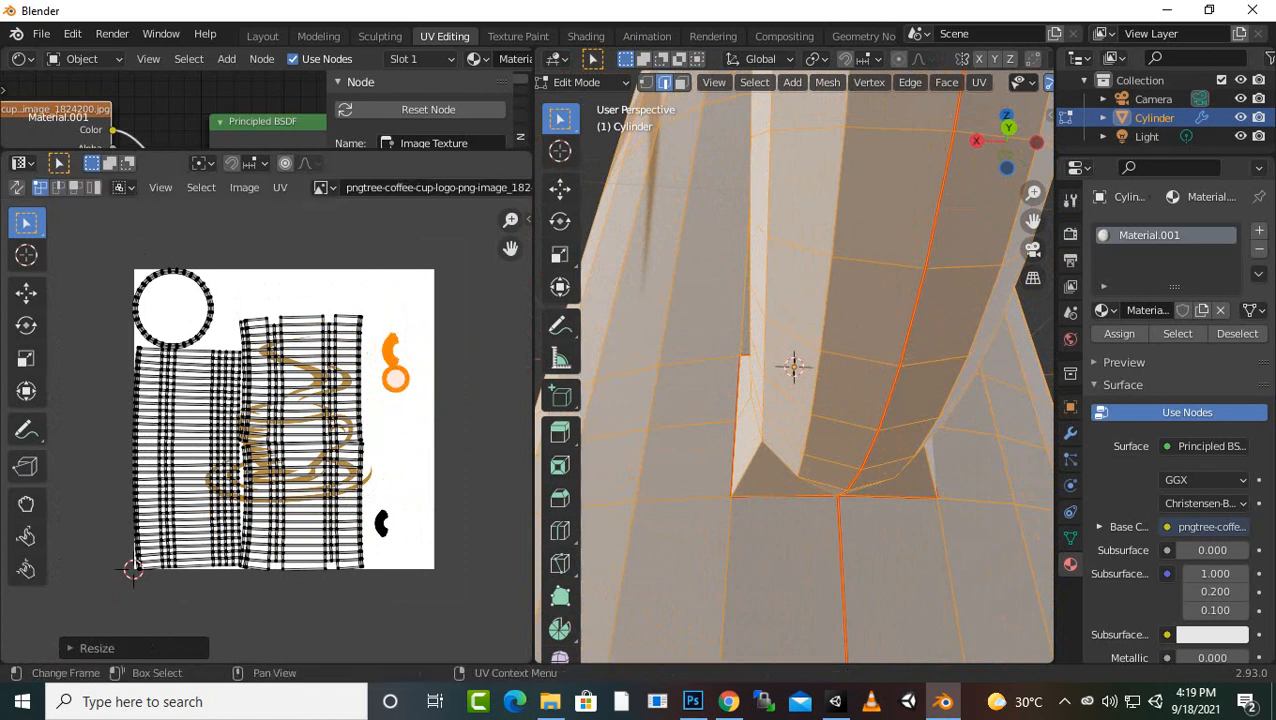
key(g)
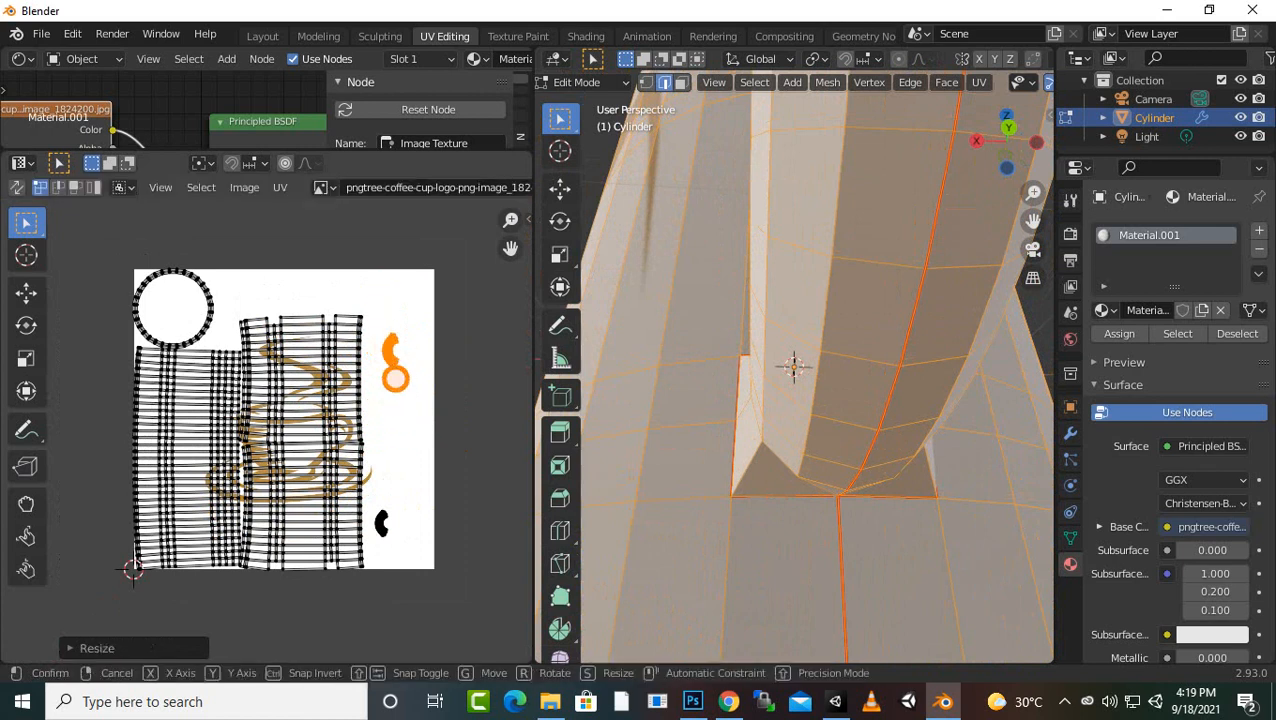
click(405, 530)
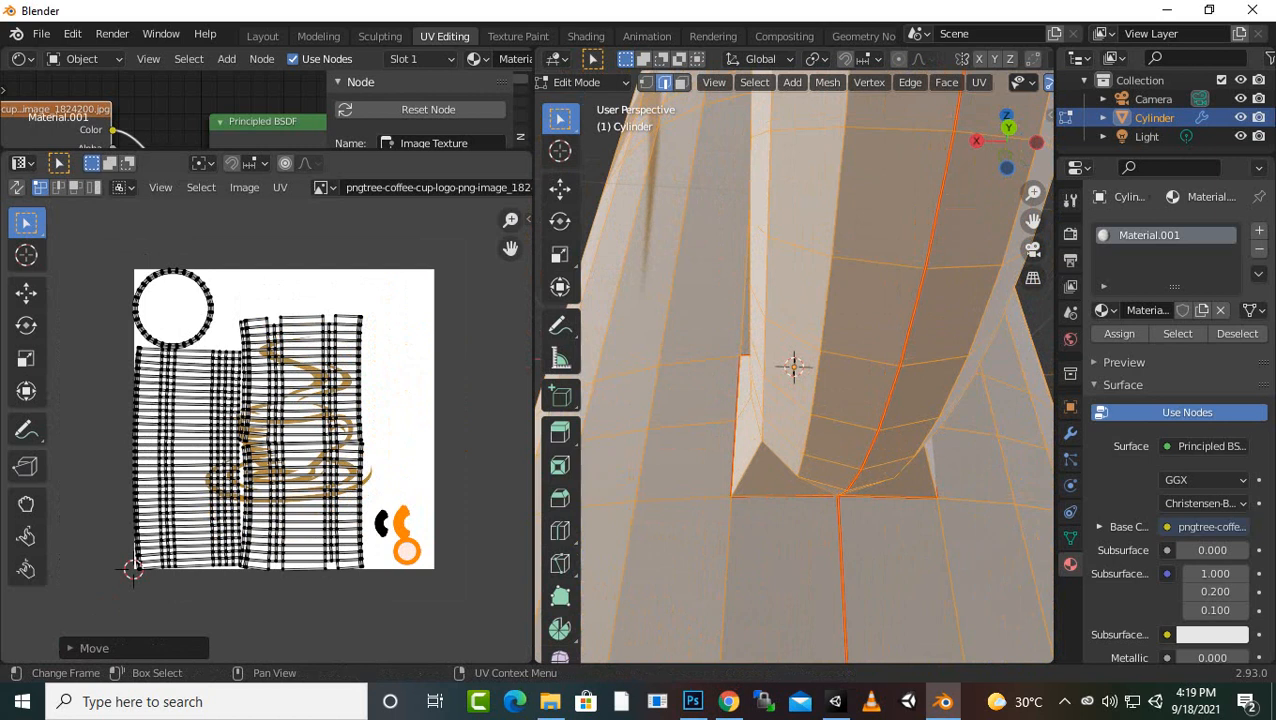
- Select the circular island in the image's upper-left corner and shrink it in place
click(212, 397)
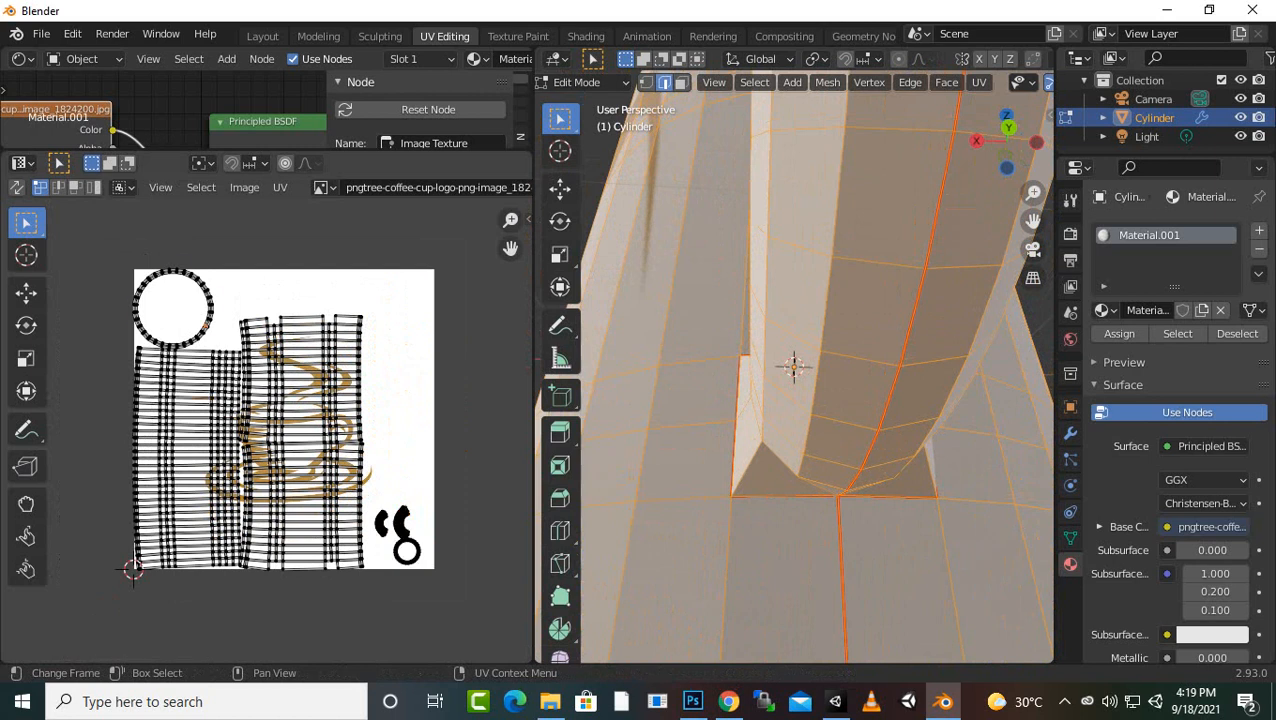
key(l)
key(s)
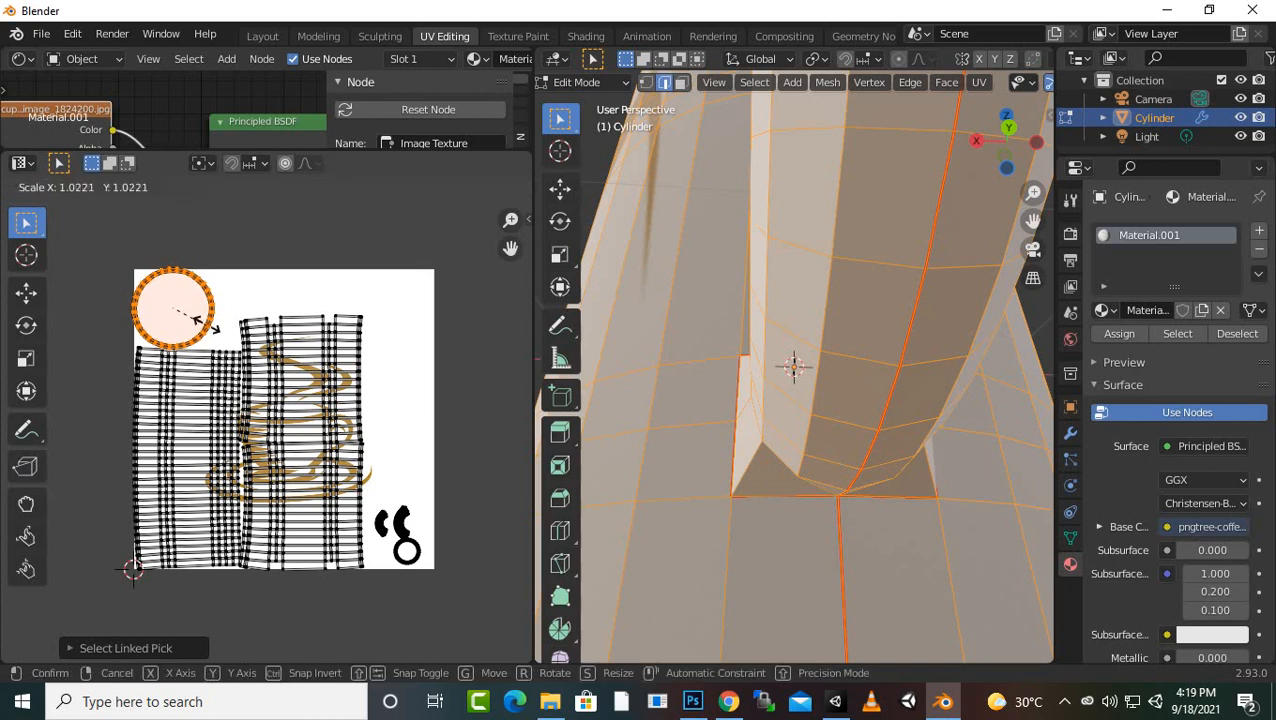
click(190, 322)
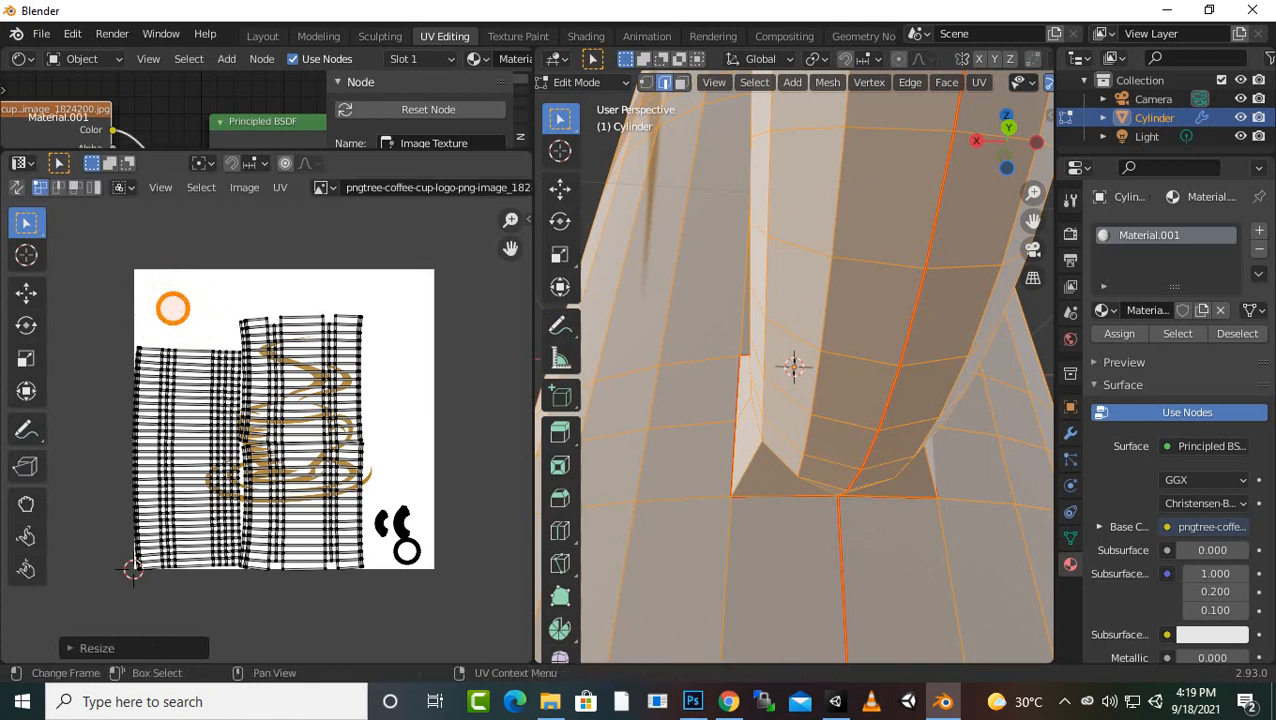
- Shrink the tall left-hand body island and move it beneath the upper-left circle, clear of the logo
click(173, 397)
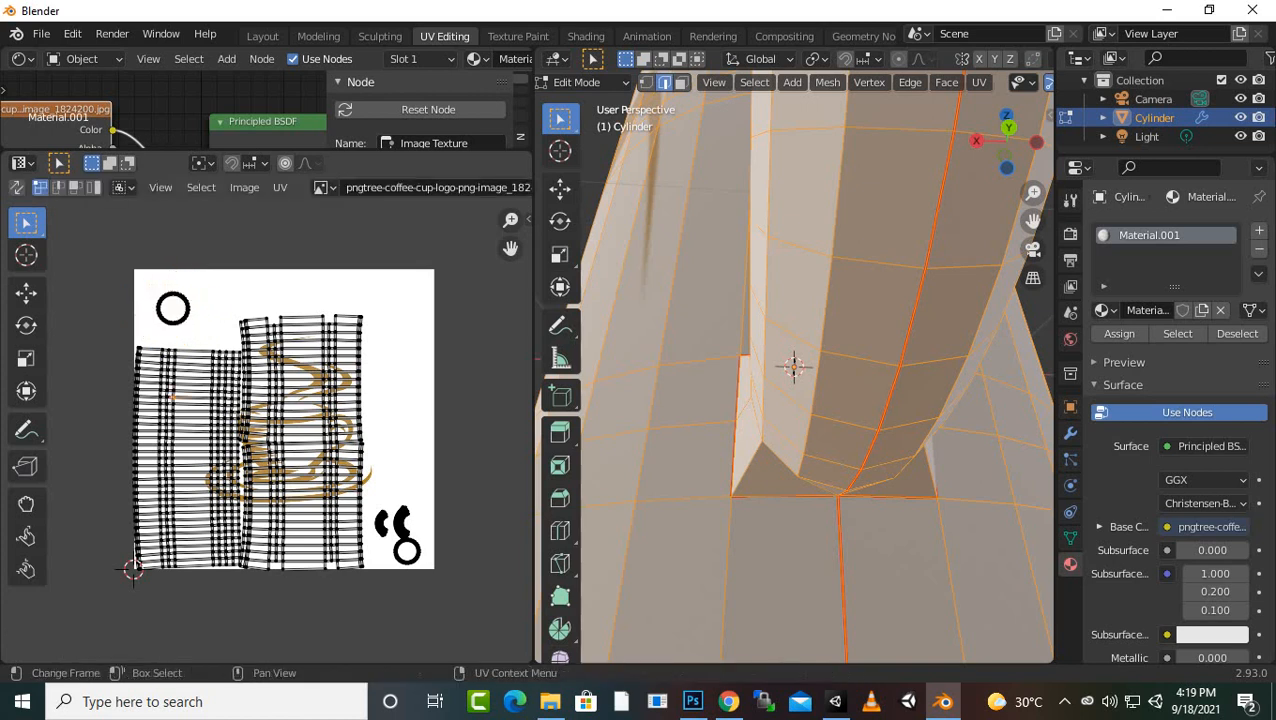
key(l)
key(s)
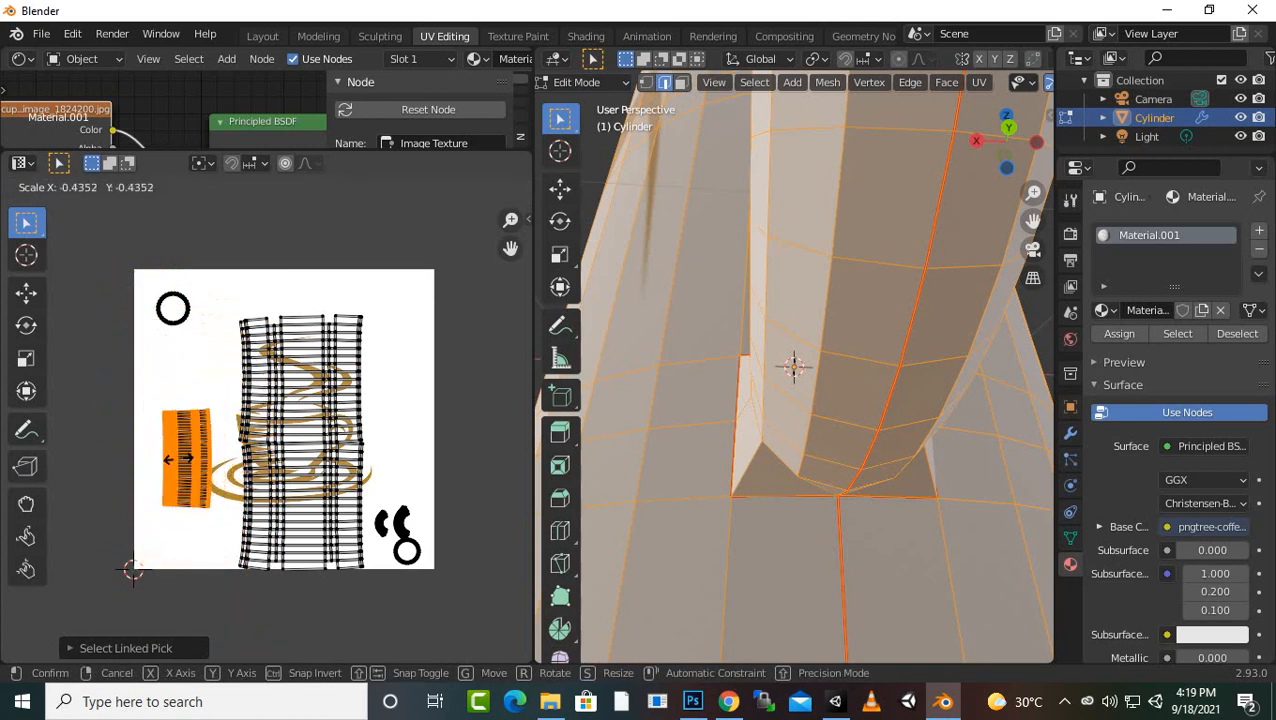
click(181, 451)
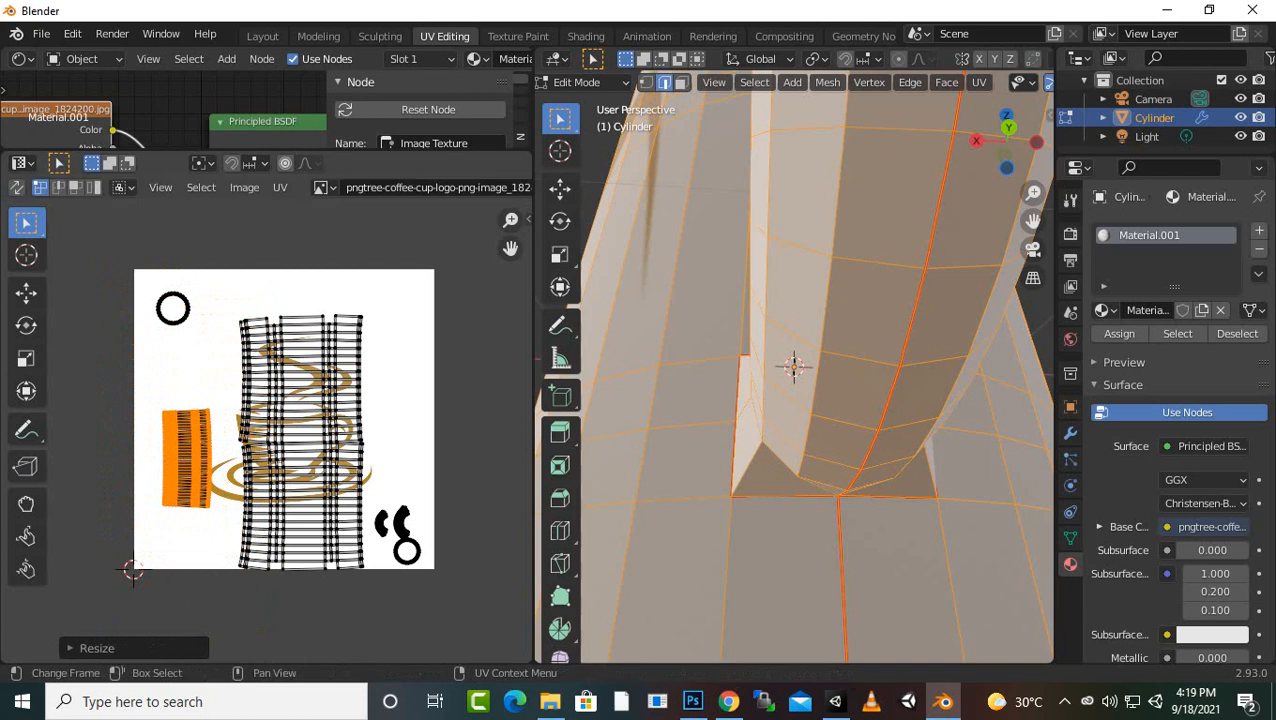
key(g)
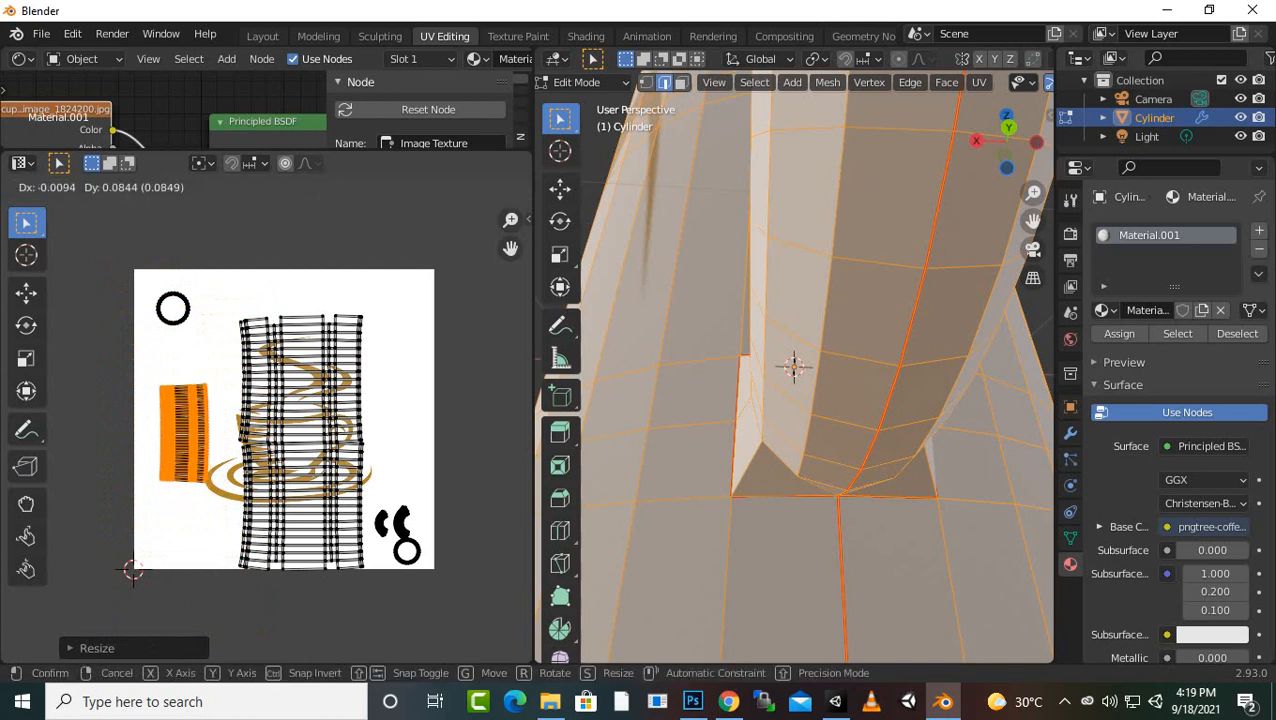
key(Return)
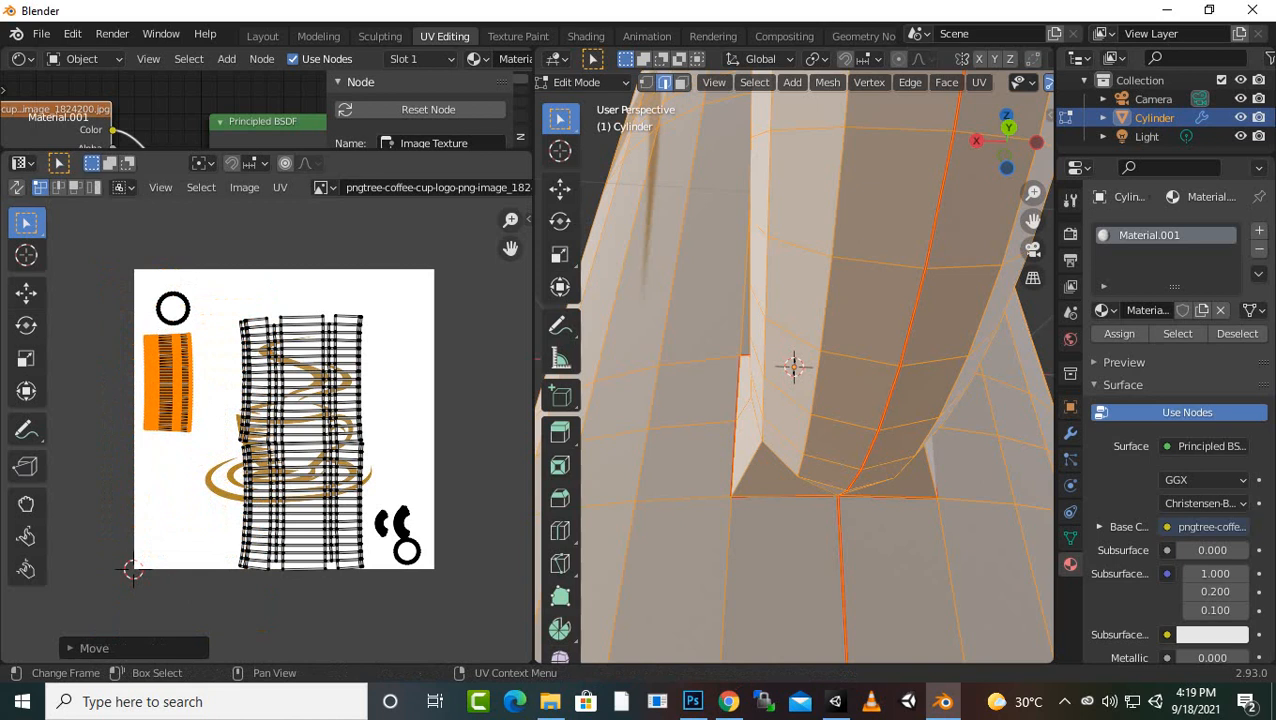
- Enlarge the upper of the two middle body islands to about 2.15 times its size and position it over the cup logo
click(283, 459)
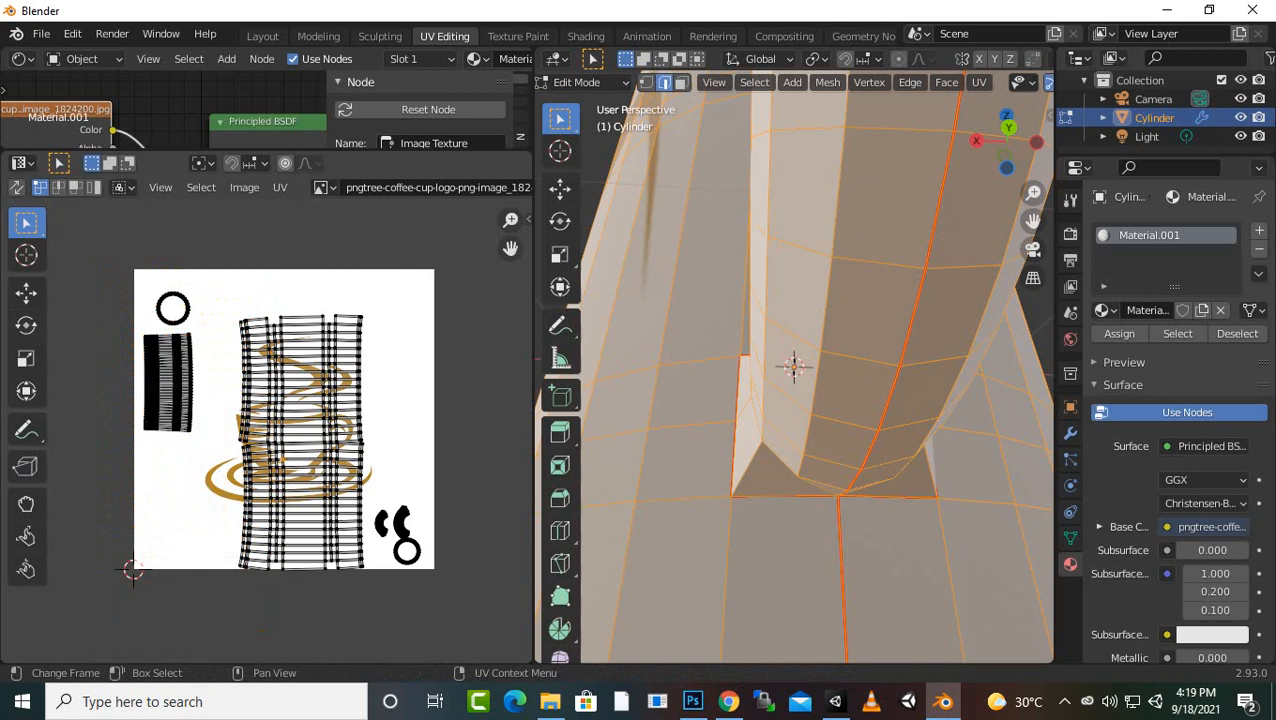
key(l)
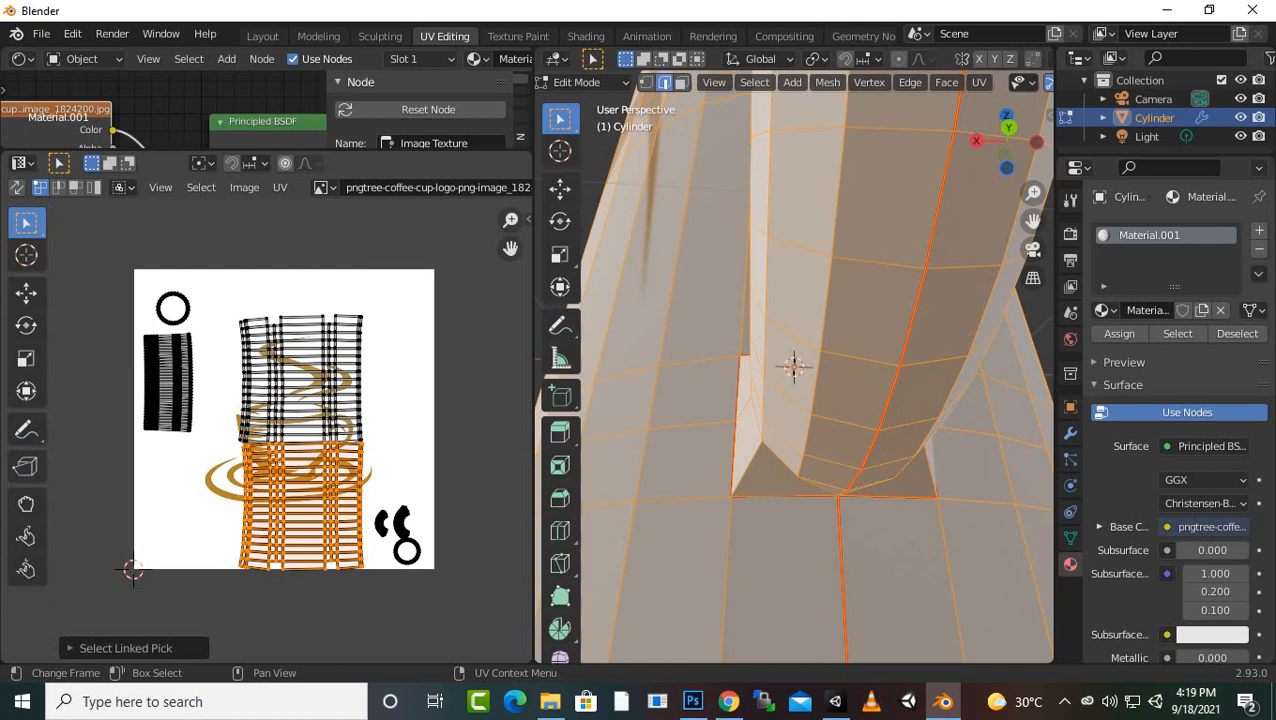
click(335, 356)
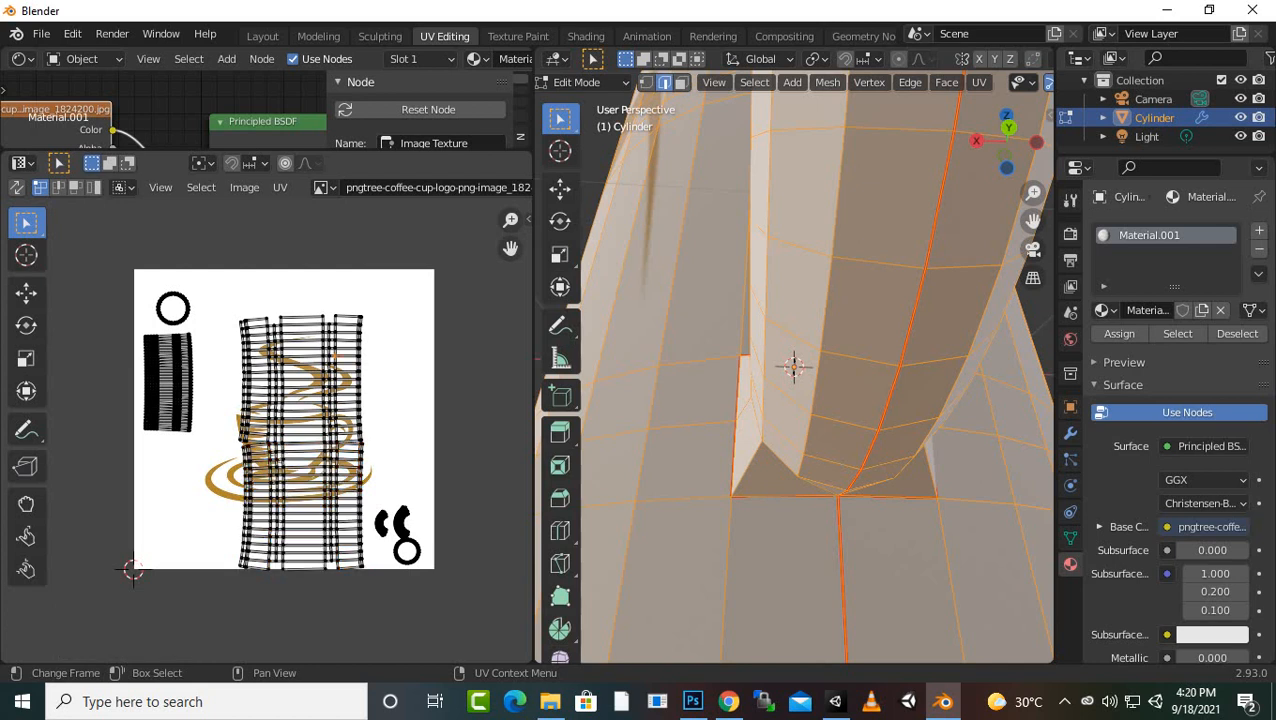
key(l)
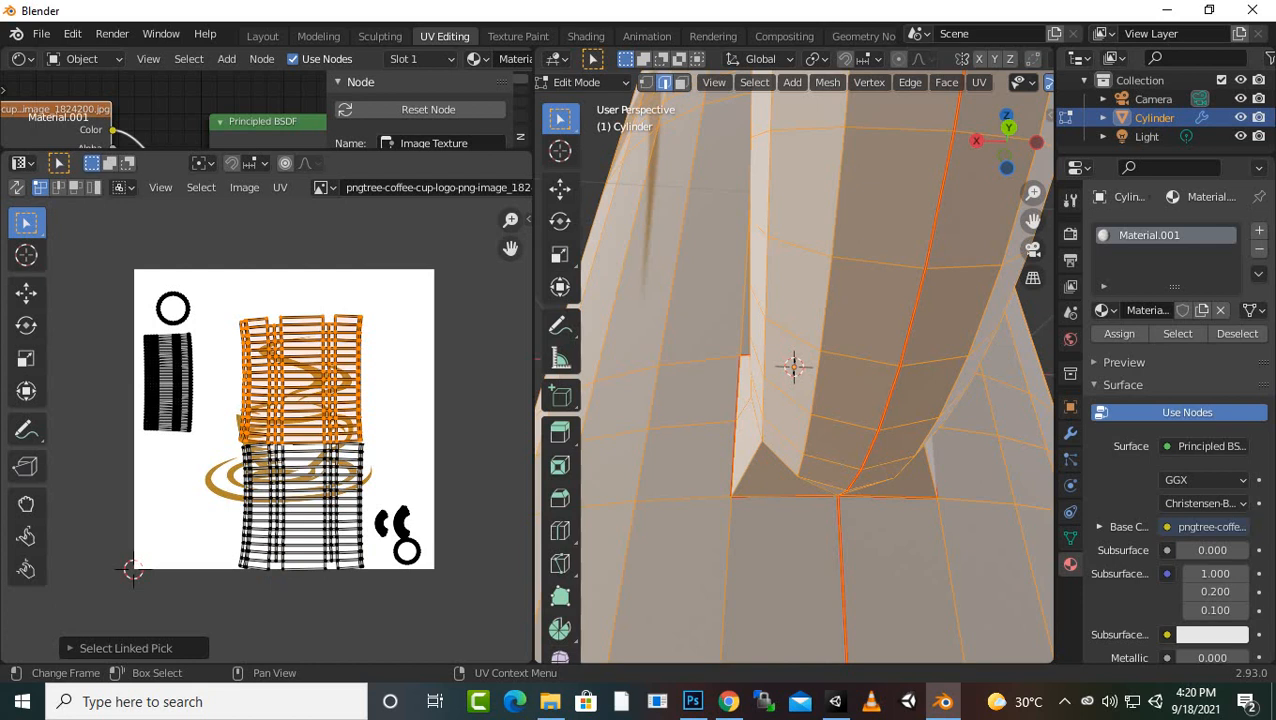
key(s)
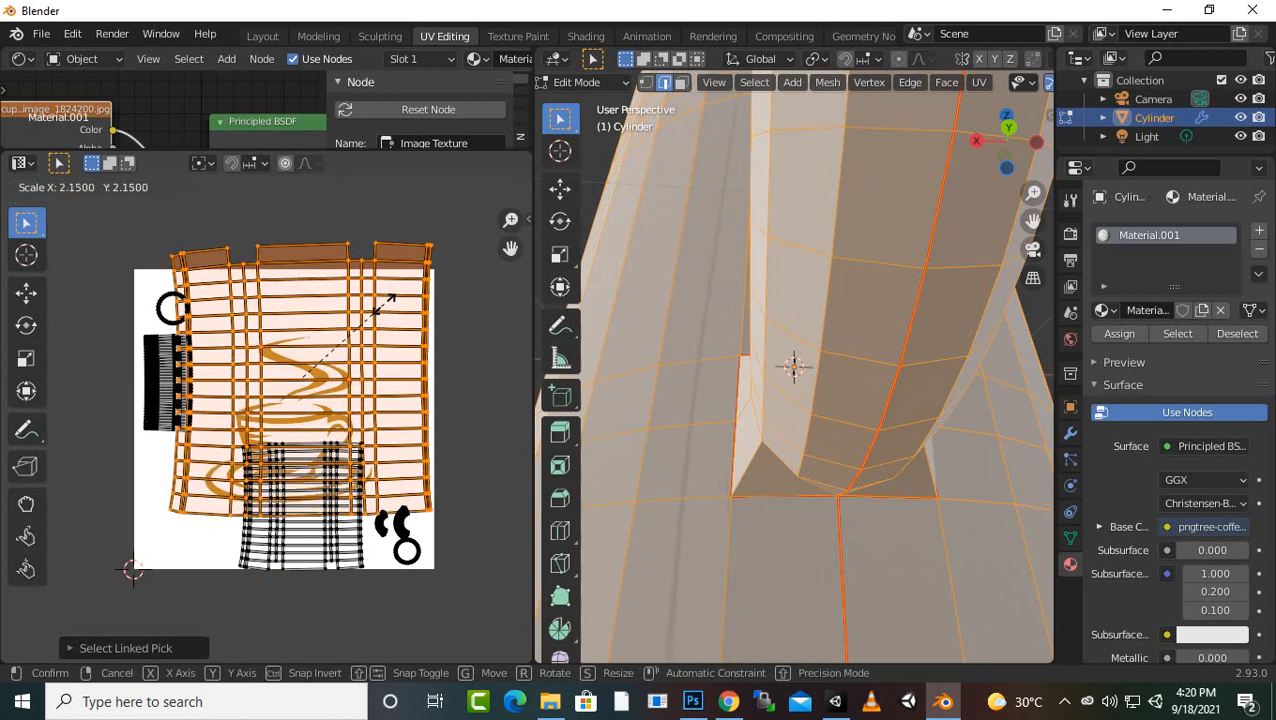
click(391, 298)
key(g)
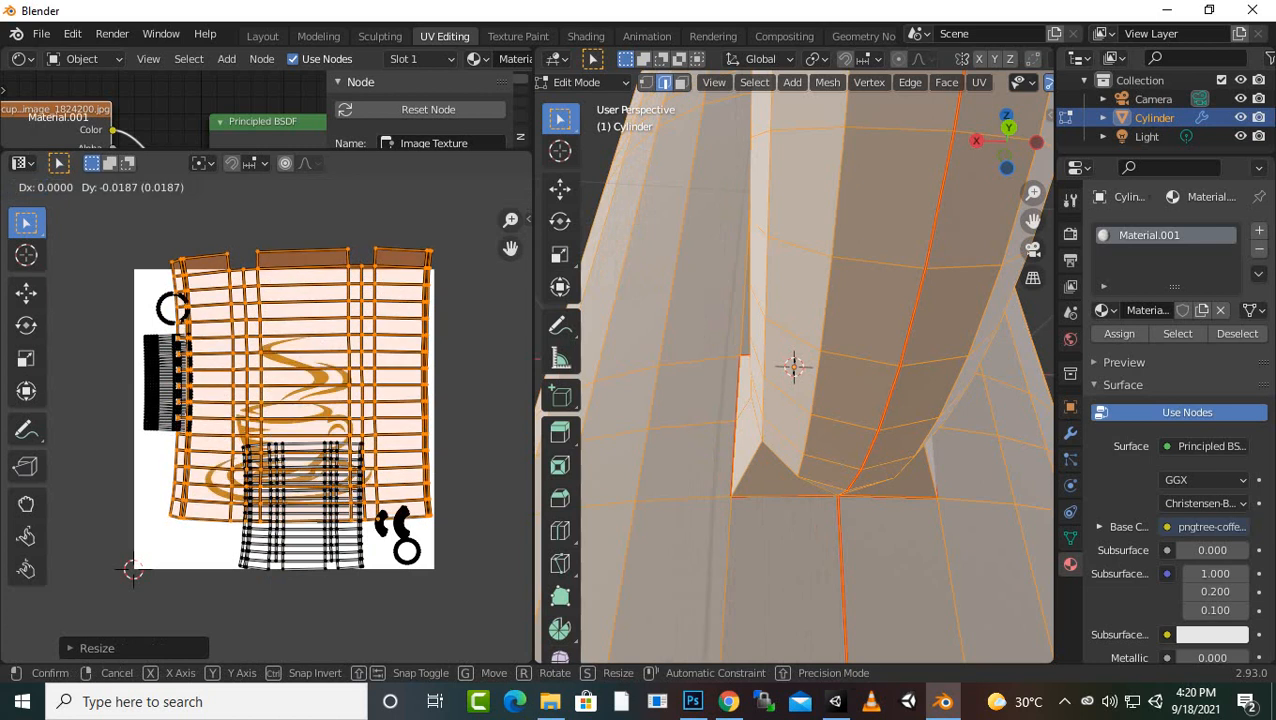
click(379, 329)
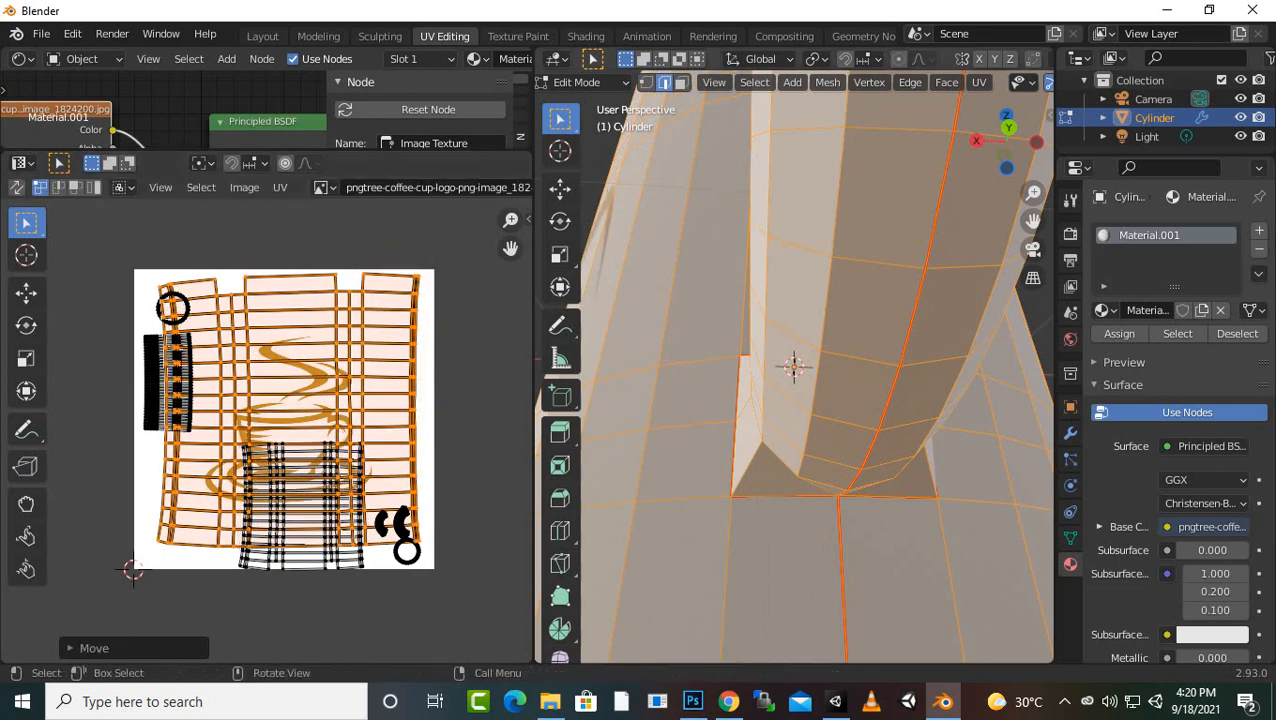
- Rotate the enlarged body island 90° so that the cup logo stands upright on that side of the mug
scroll(720, 350, down, 8)
middle_drag(720, 350, 990, 410)
mouse_move(710, 380)
middle_down()
mouse_move(1005, 388)
mouse_move(695, 372)
middle_up()
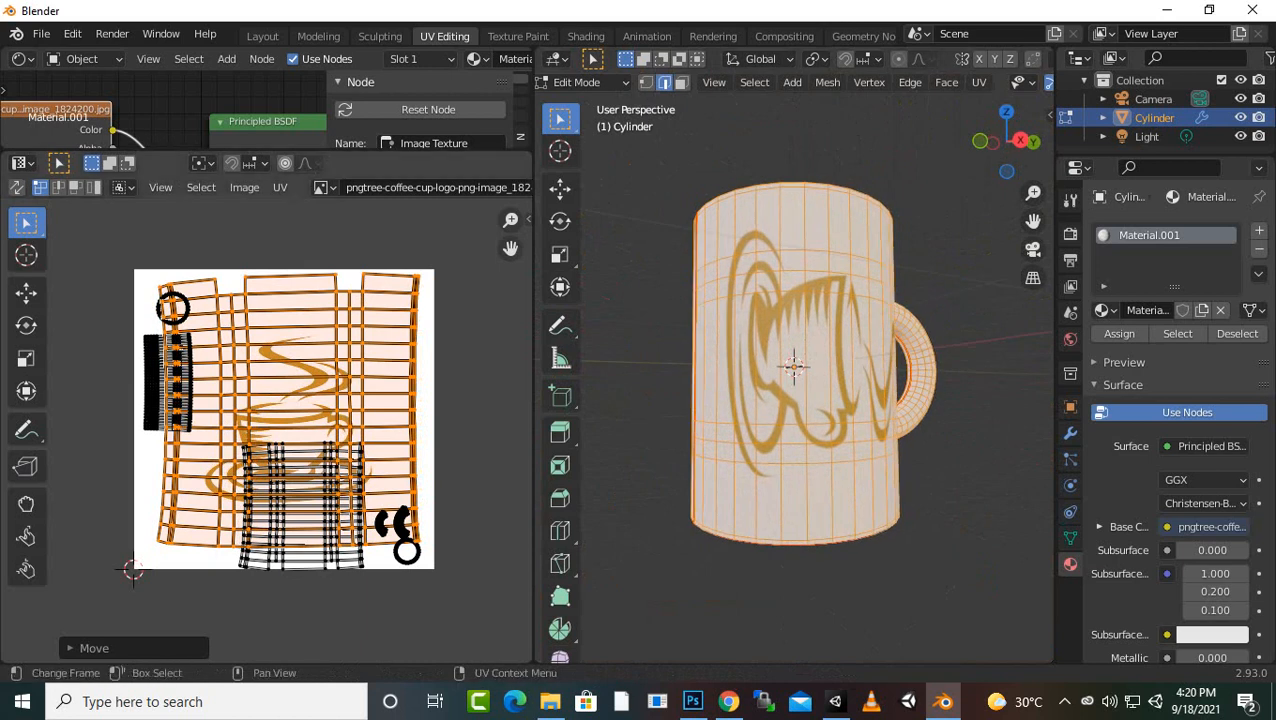
text(r)
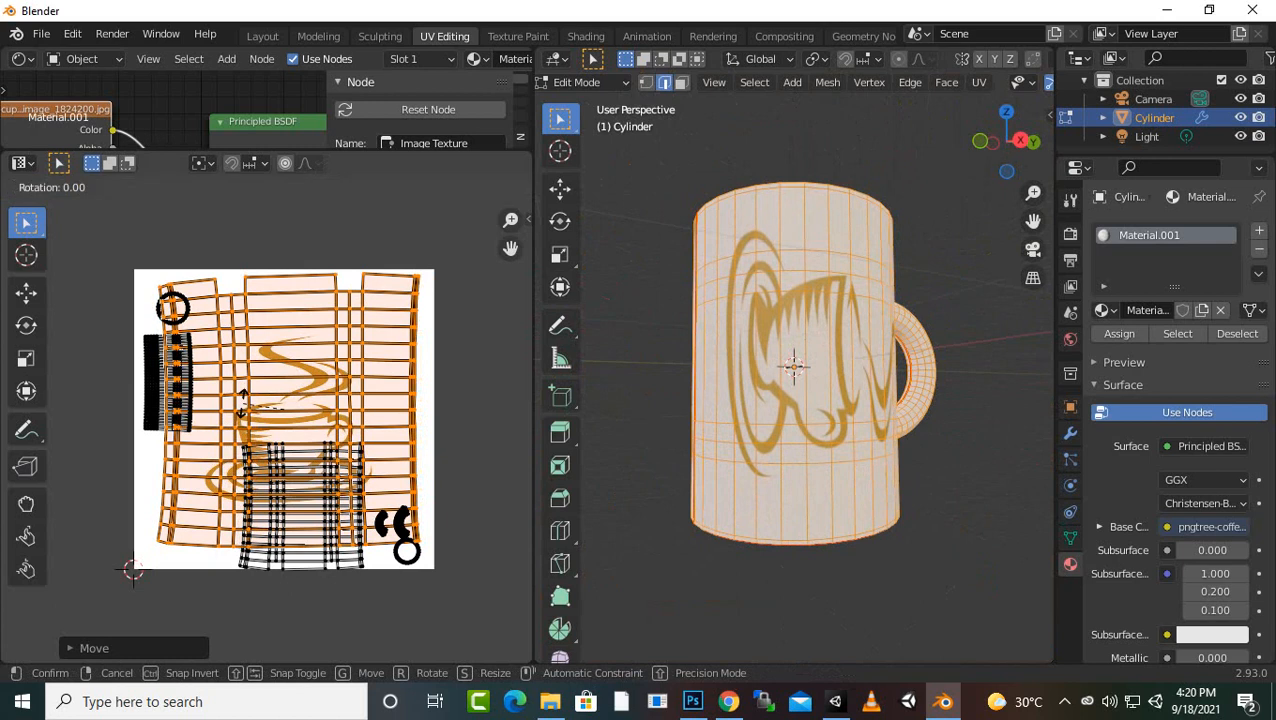
text(90)
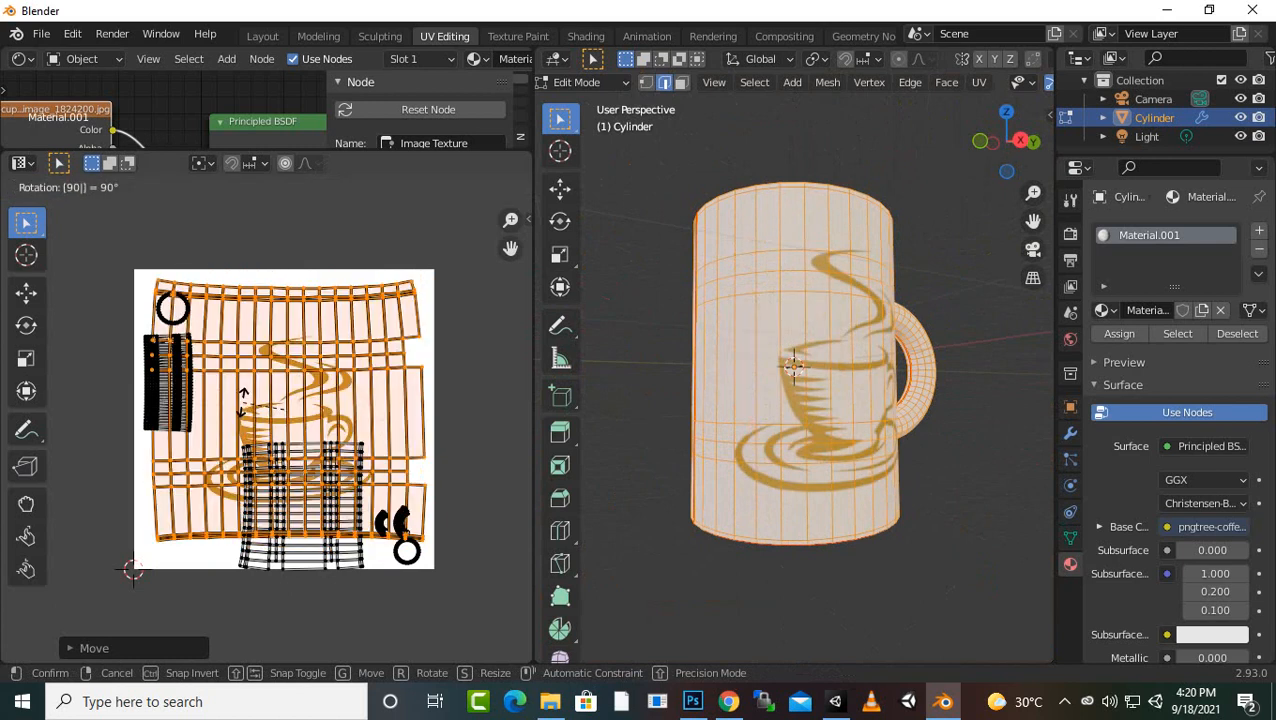
click(243, 402)
scroll(850, 400, down, 1)
middle_drag(850, 400, 435, 402)
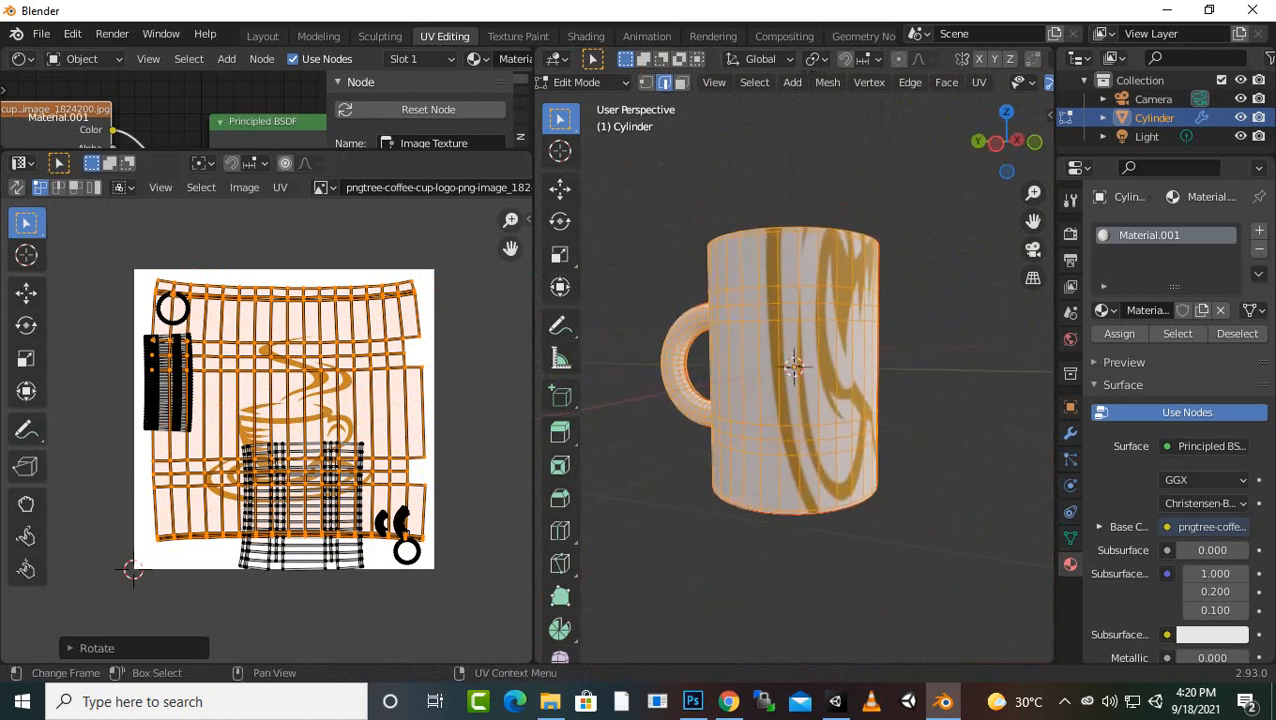
- Select the small body island in the lower middle of the image and rotate it 90°
click(283, 563)
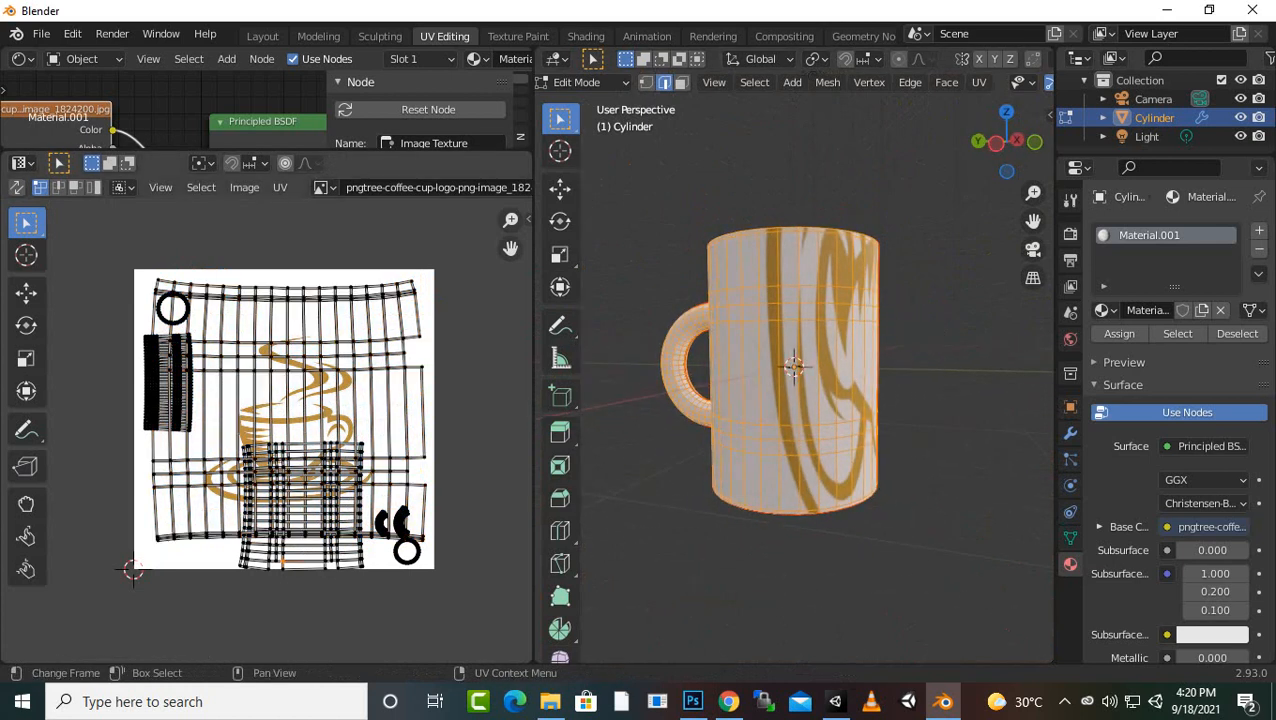
key(l)
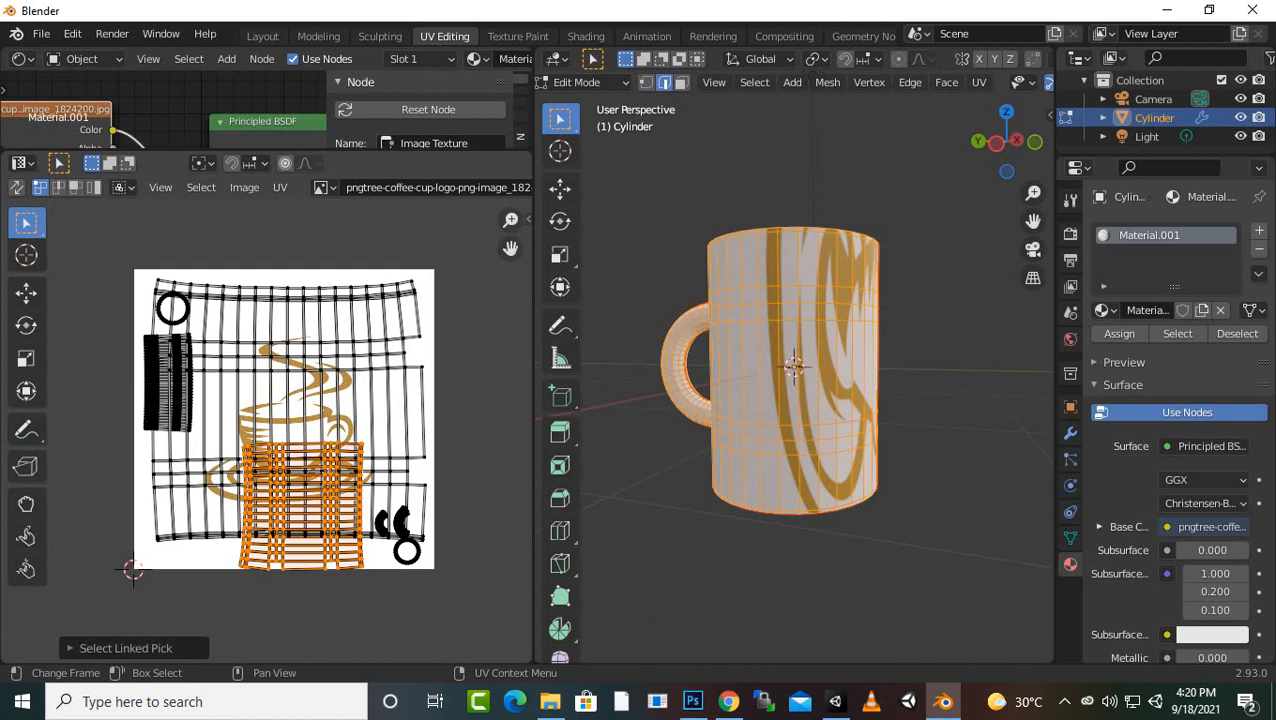
key(r)
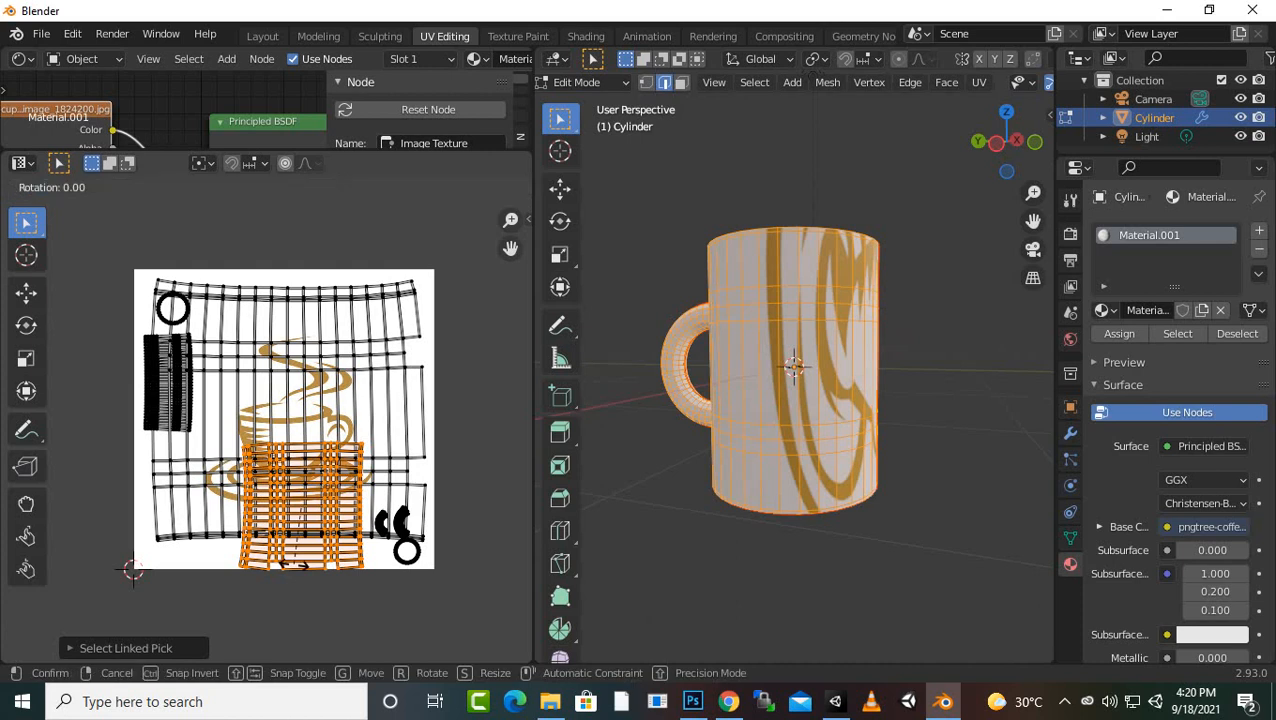
text(90)
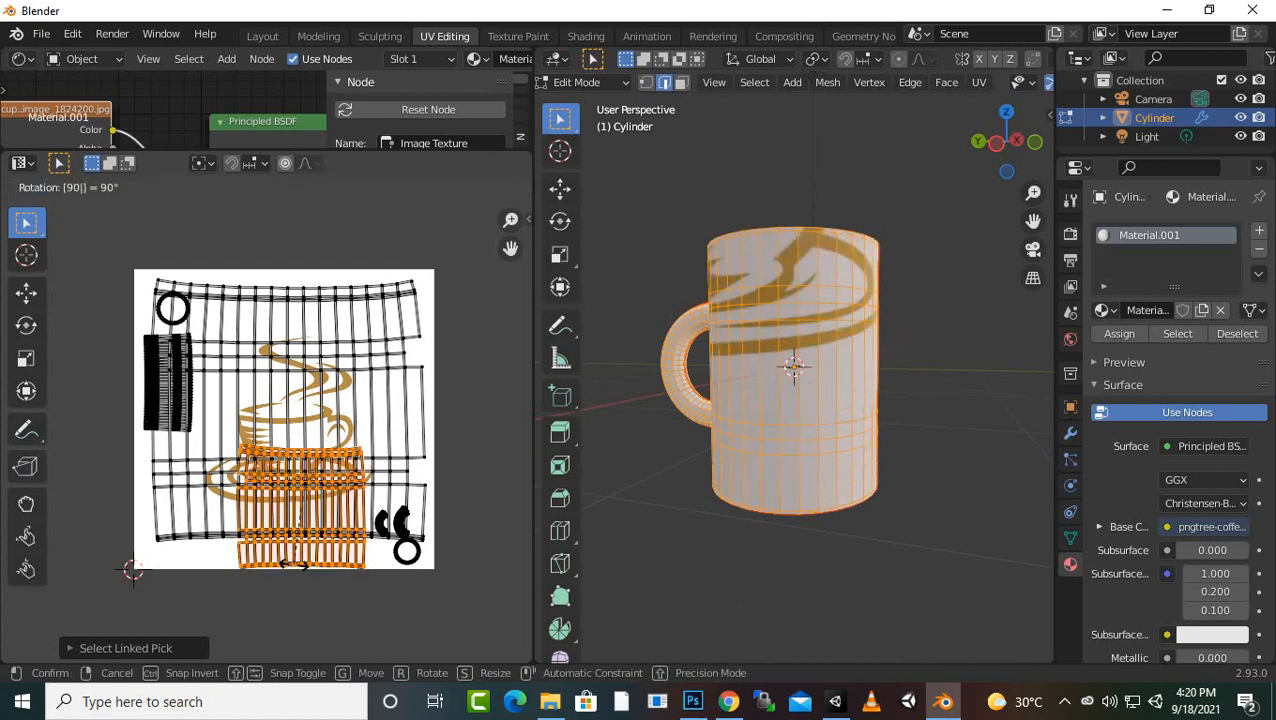
key(Return)
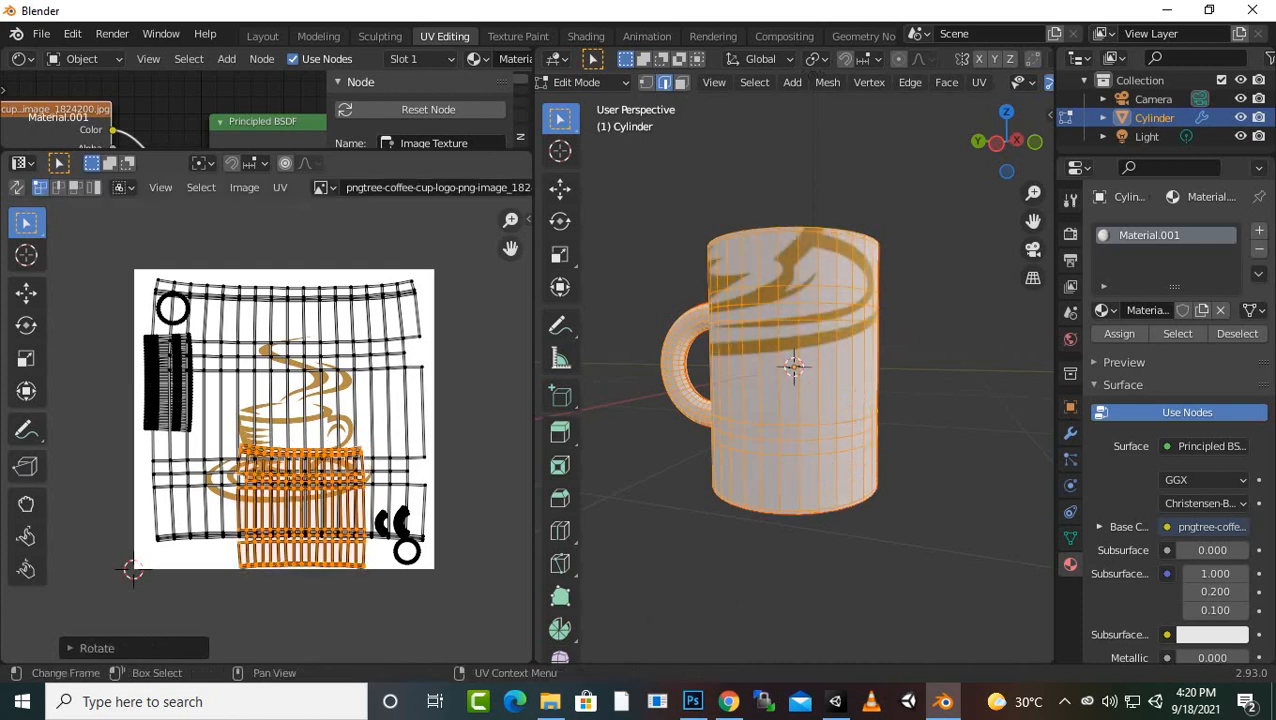
- Move the rotated body island up over the cup logo and enlarge it to about 2.22 times its size
key(g)
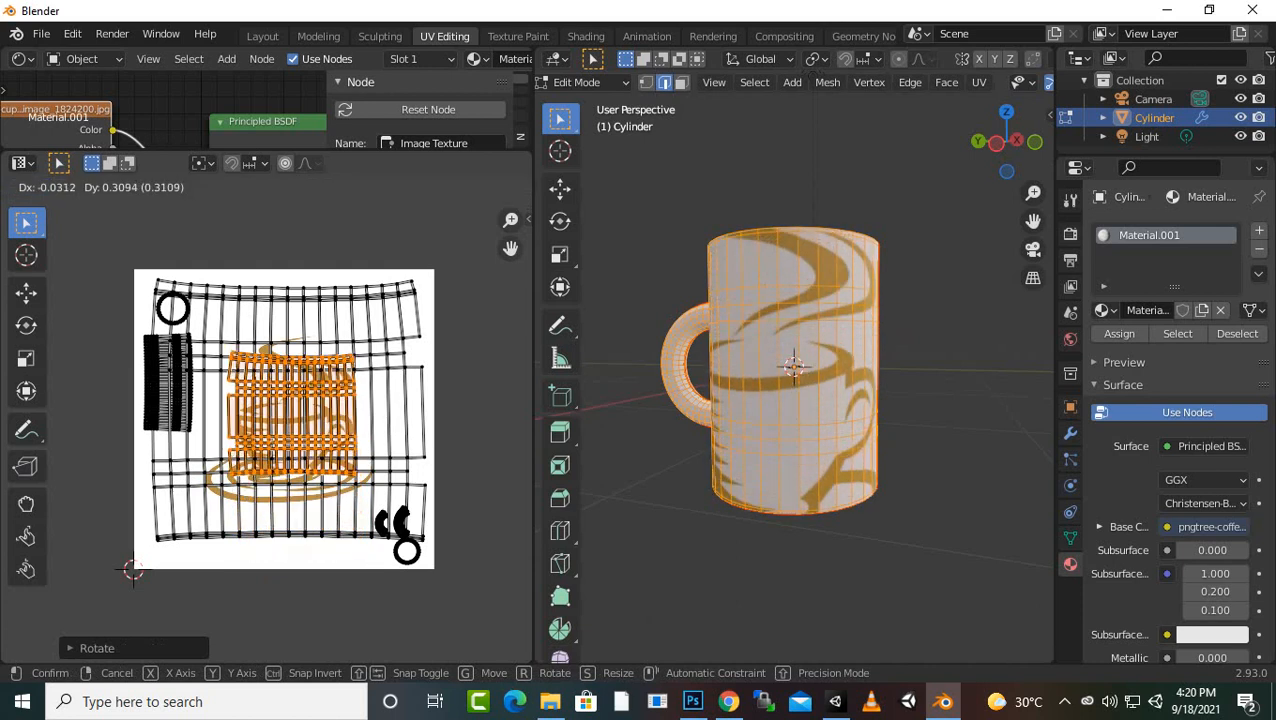
key(Return)
key(s)
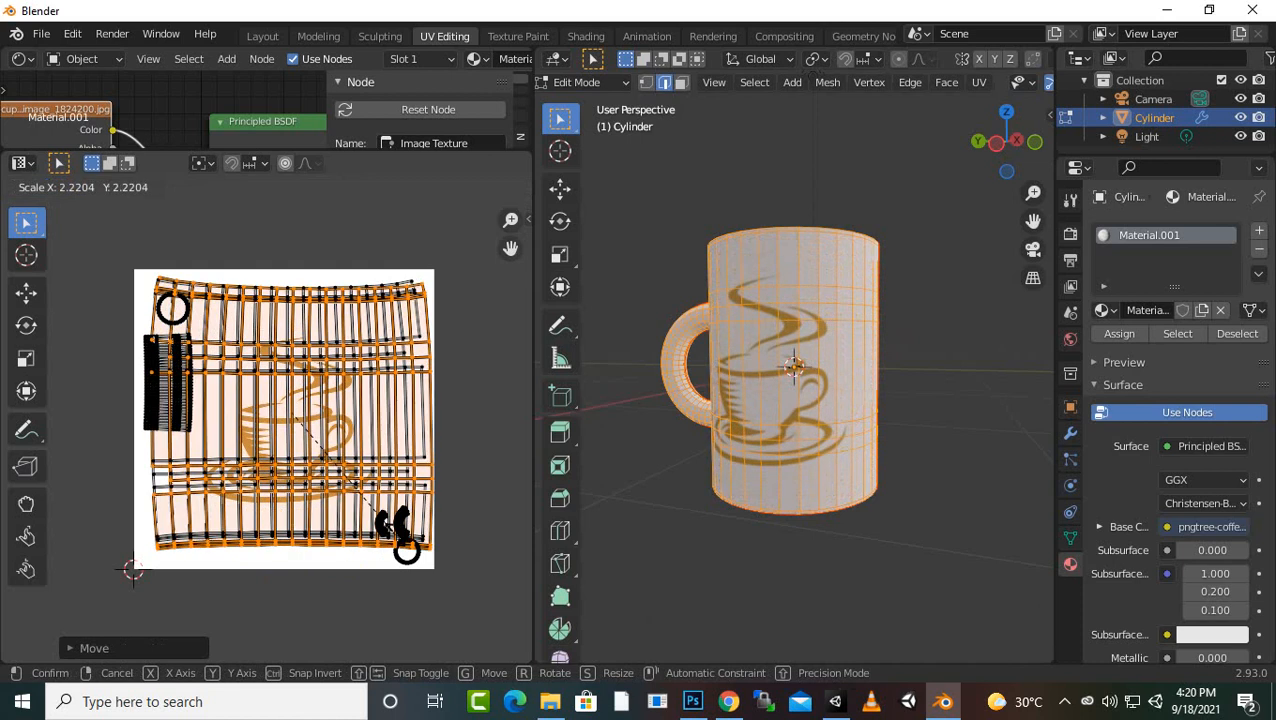
key(Return)
scroll(794, 367, down, 1)
middle_drag(700, 370, 864, 274)
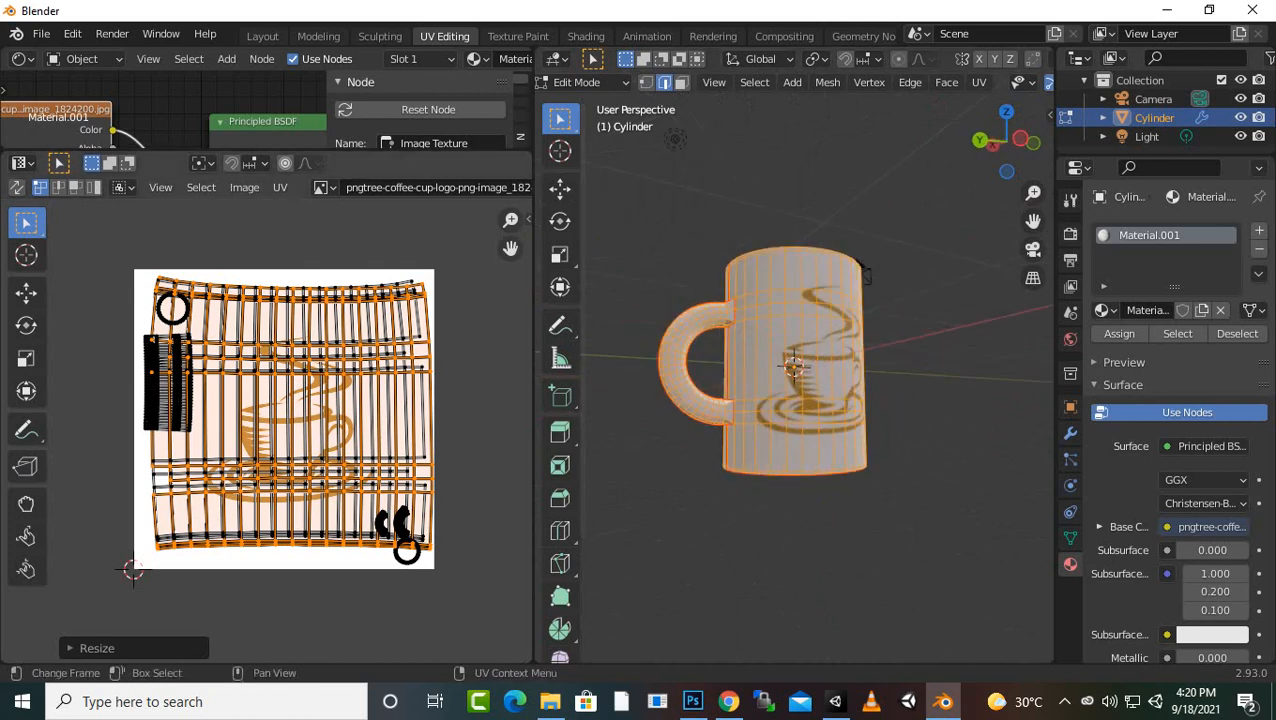
mouse_move(790, 370)
middle_down()
mouse_move(805, 385)
mouse_move(910, 400)
mouse_move(798, 380)
middle_up()
scroll(793, 366, up, 6)
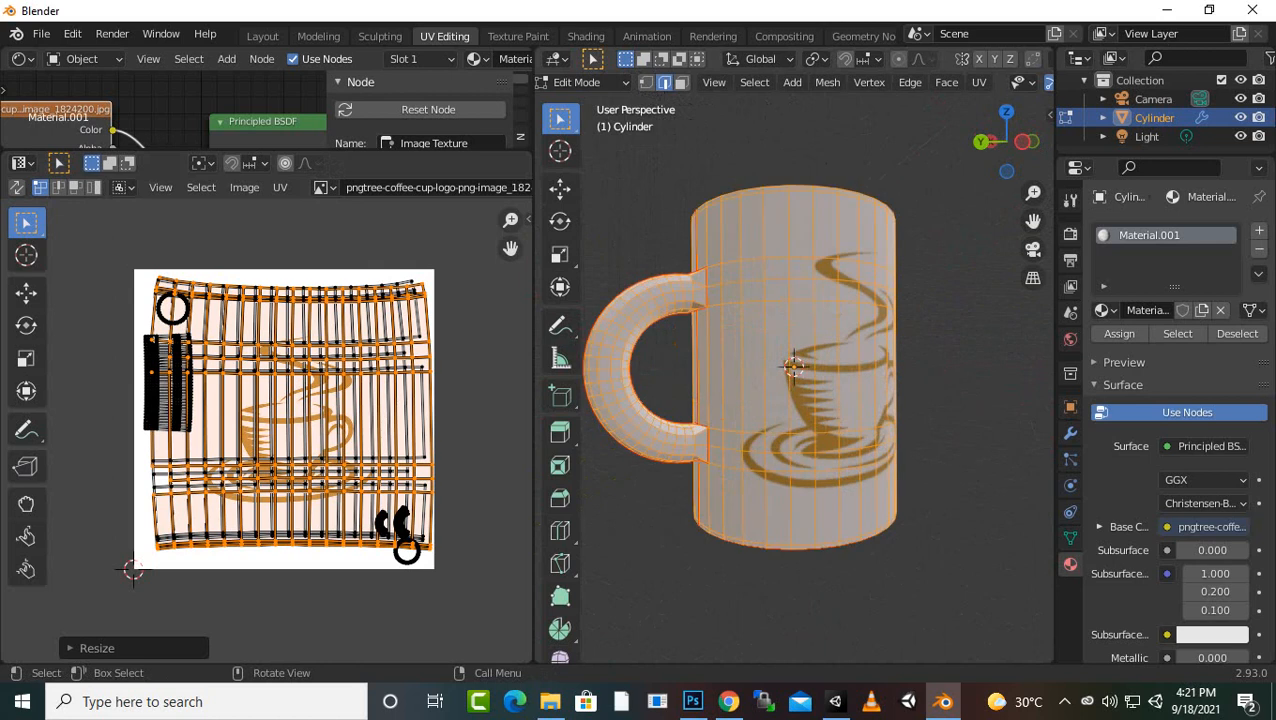
scroll(793, 366, down, 1)
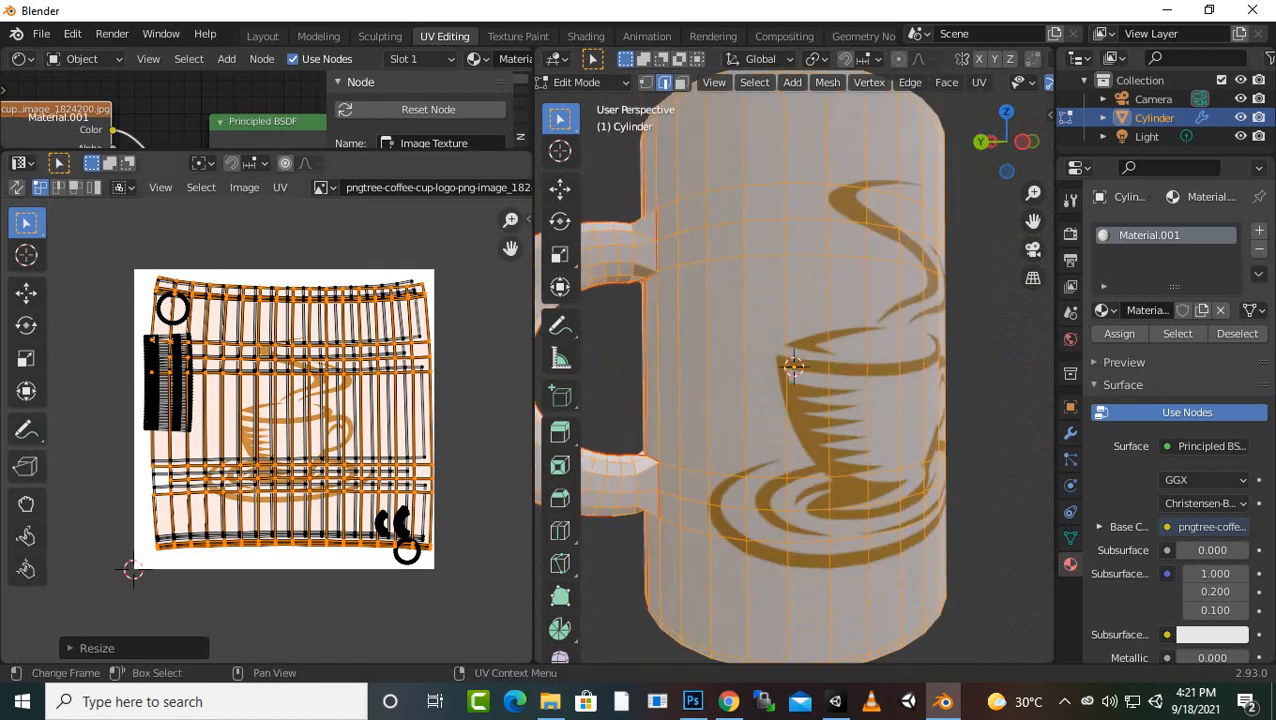
- Shift the enlarged body island about 0.09 left and 0.06 down to reposition the logo on its side of the mug
key(g)
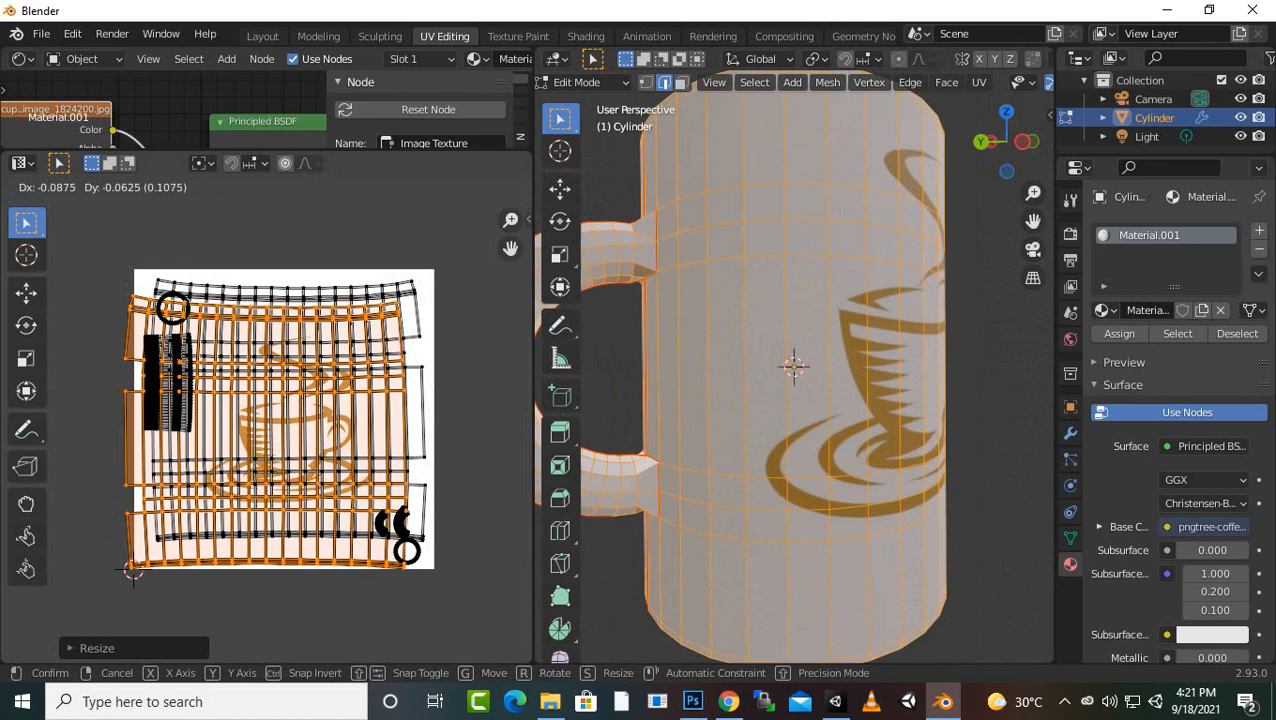
click(340, 400)
scroll(800, 370, down, 4)
middle_drag(830, 380, 605, 380)
scroll(268, 433, down, 1)
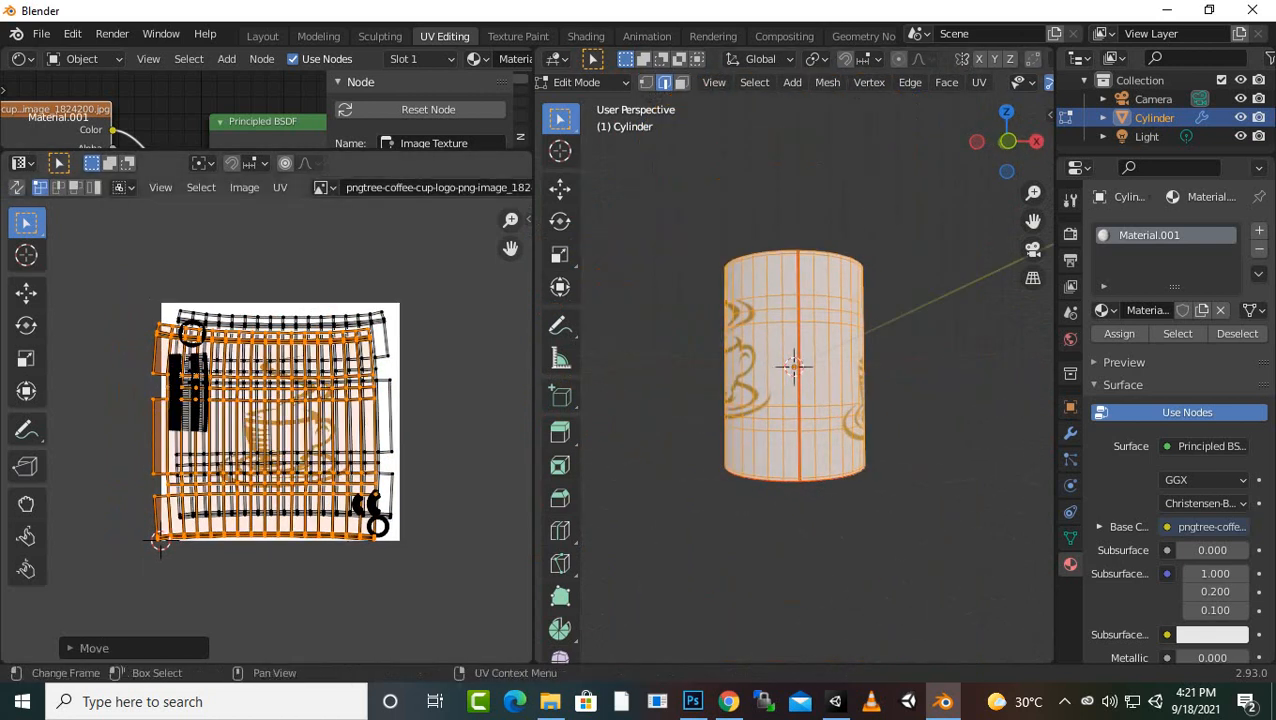
- Select only the other large body island and move it about 0.11 down and 0.03 left
key(alt+a)
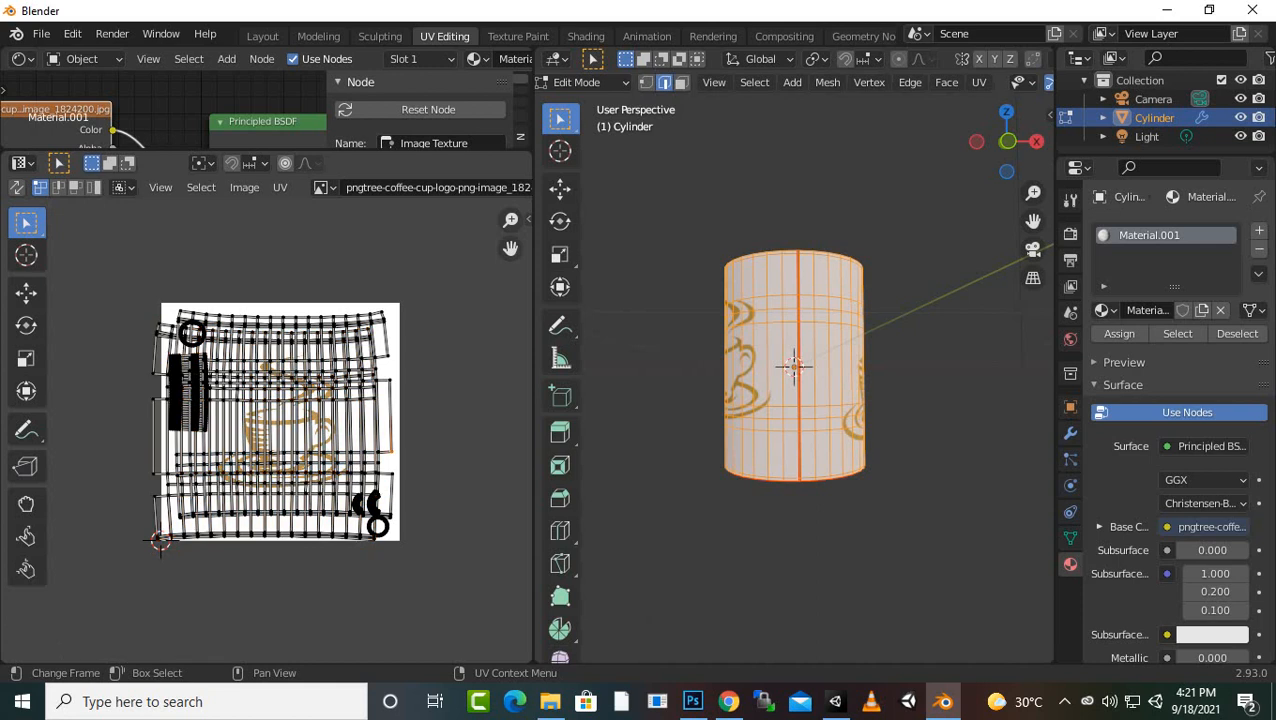
key(l)
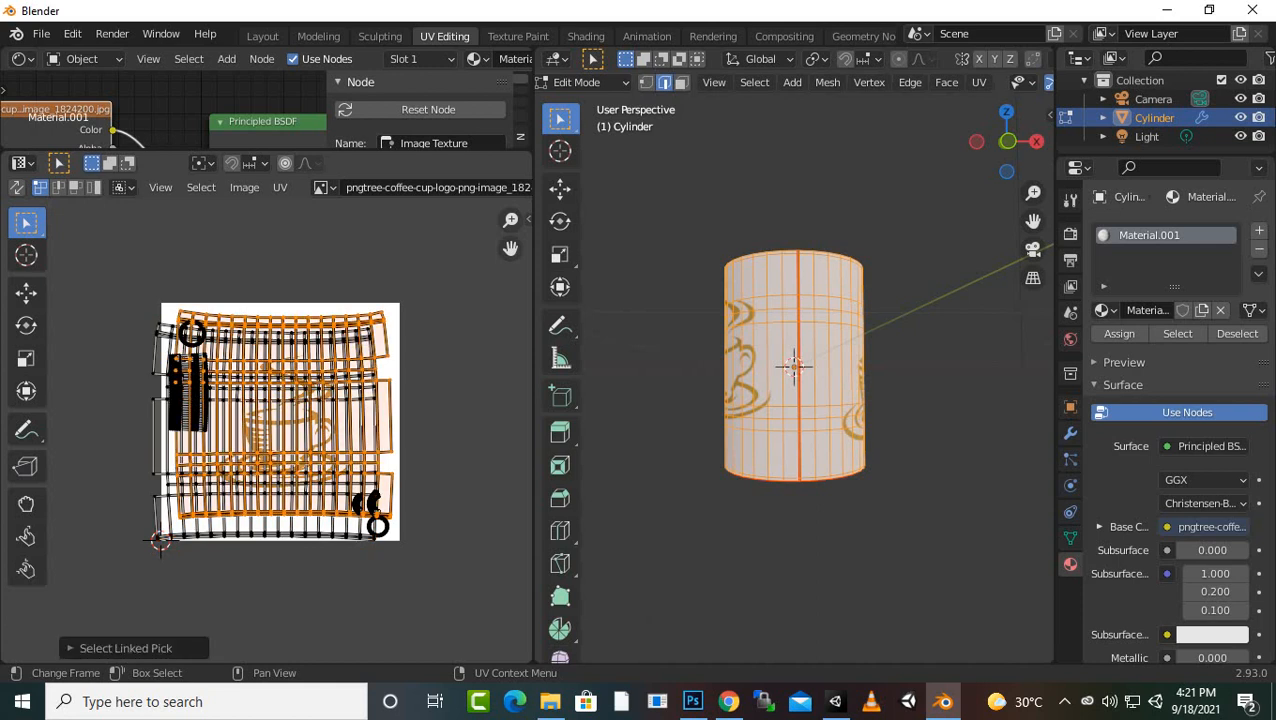
key(g)
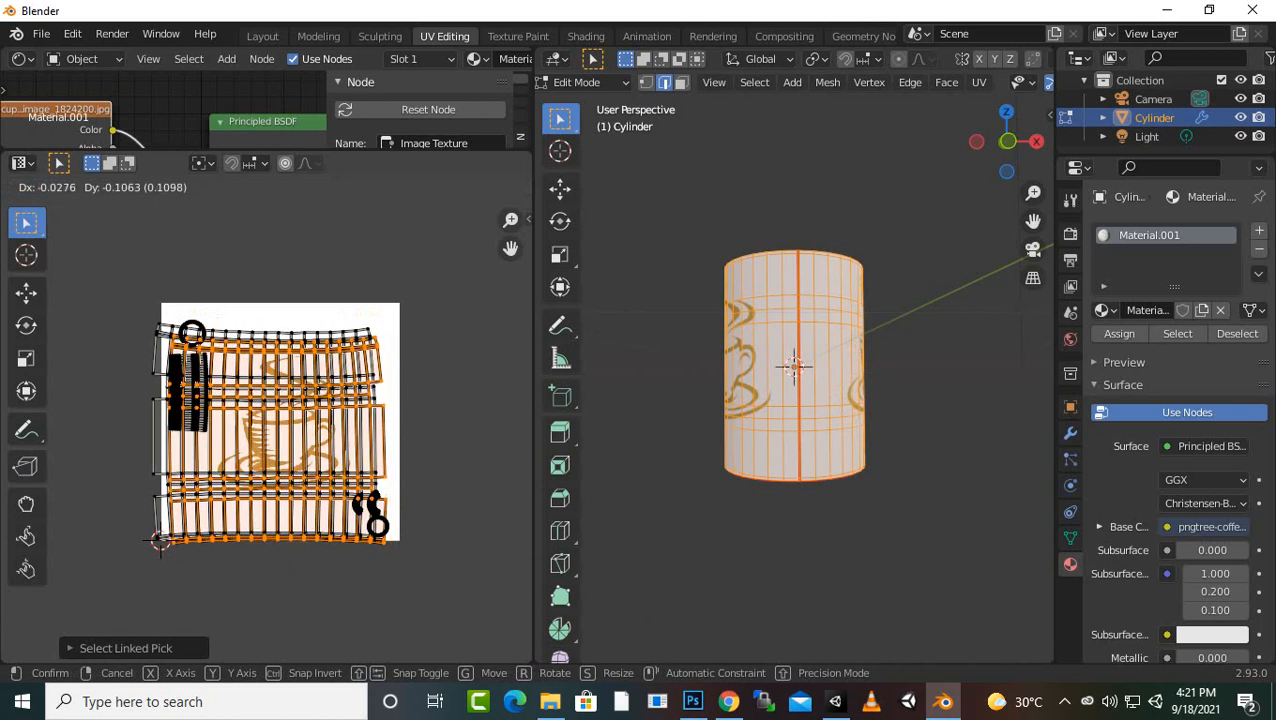
click(300, 430)
middle_drag(900, 400, 710, 368)
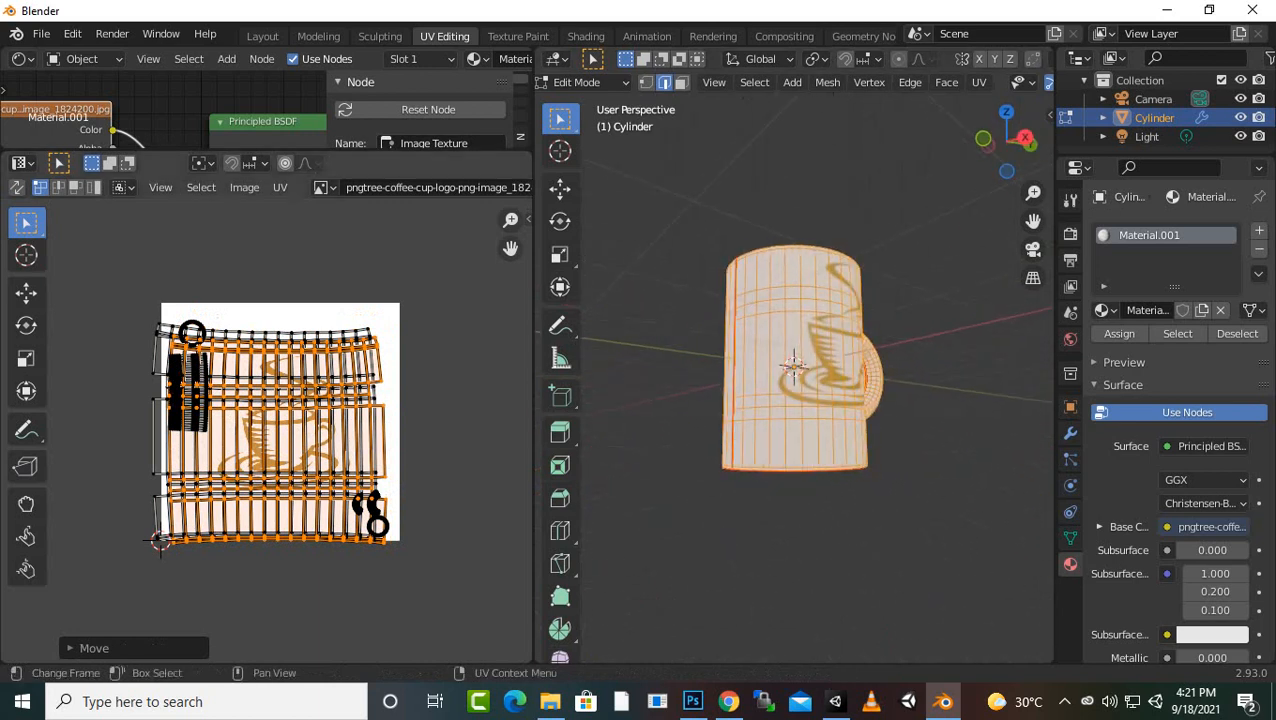
- Shift the selected body island to the right in several small moves to adjust where the logo sits between seam and handle
key(g)
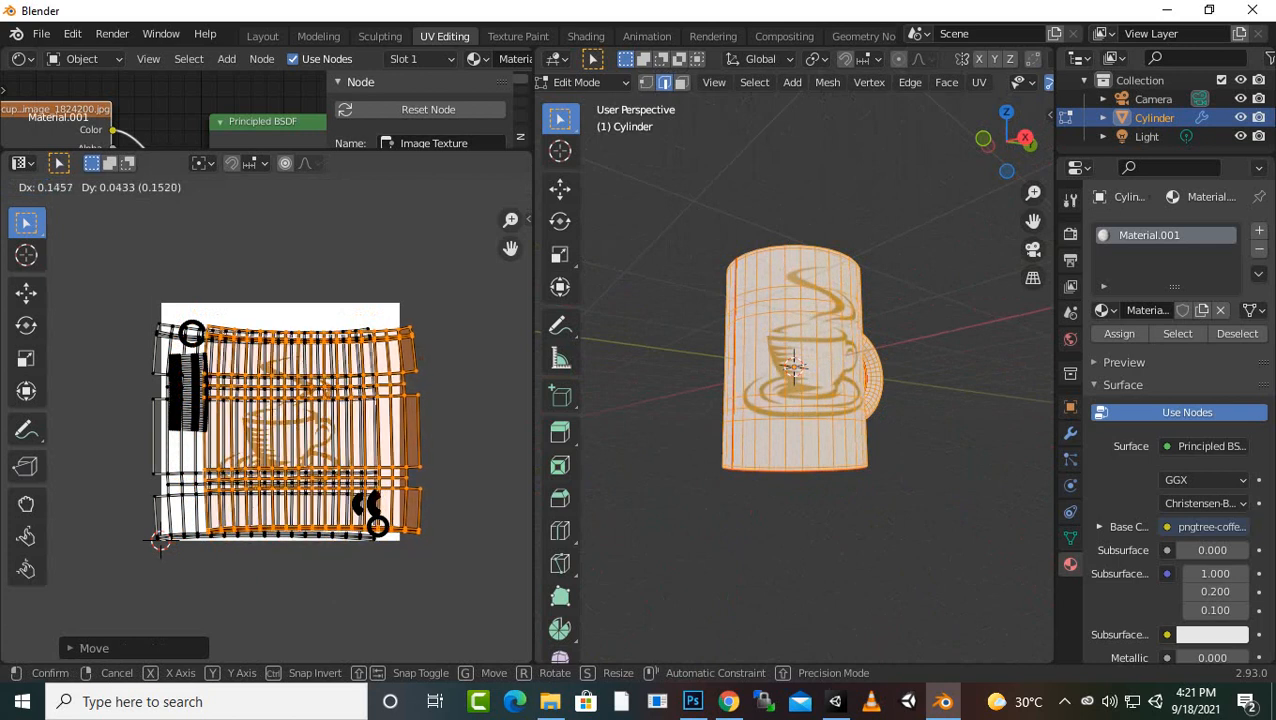
click(390, 415)
mouse_move(690, 385)
middle_down()
mouse_move(840, 394)
mouse_move(686, 394)
middle_up()
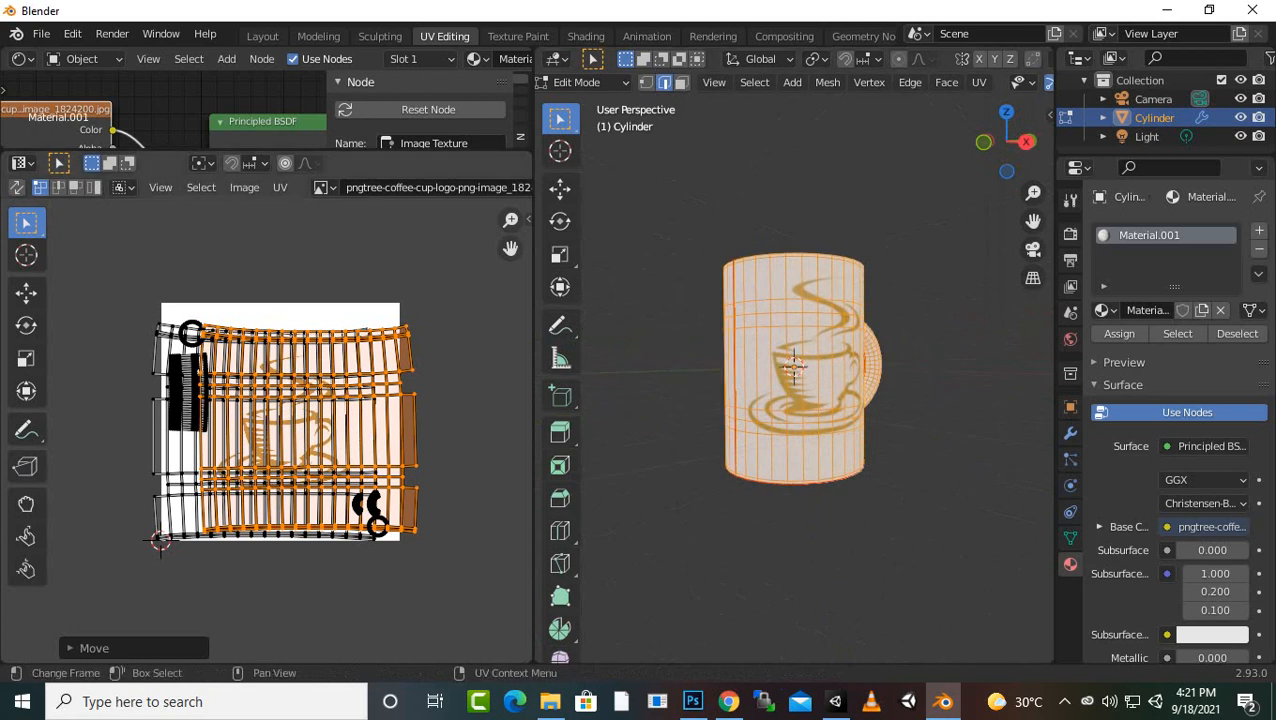
key(g)
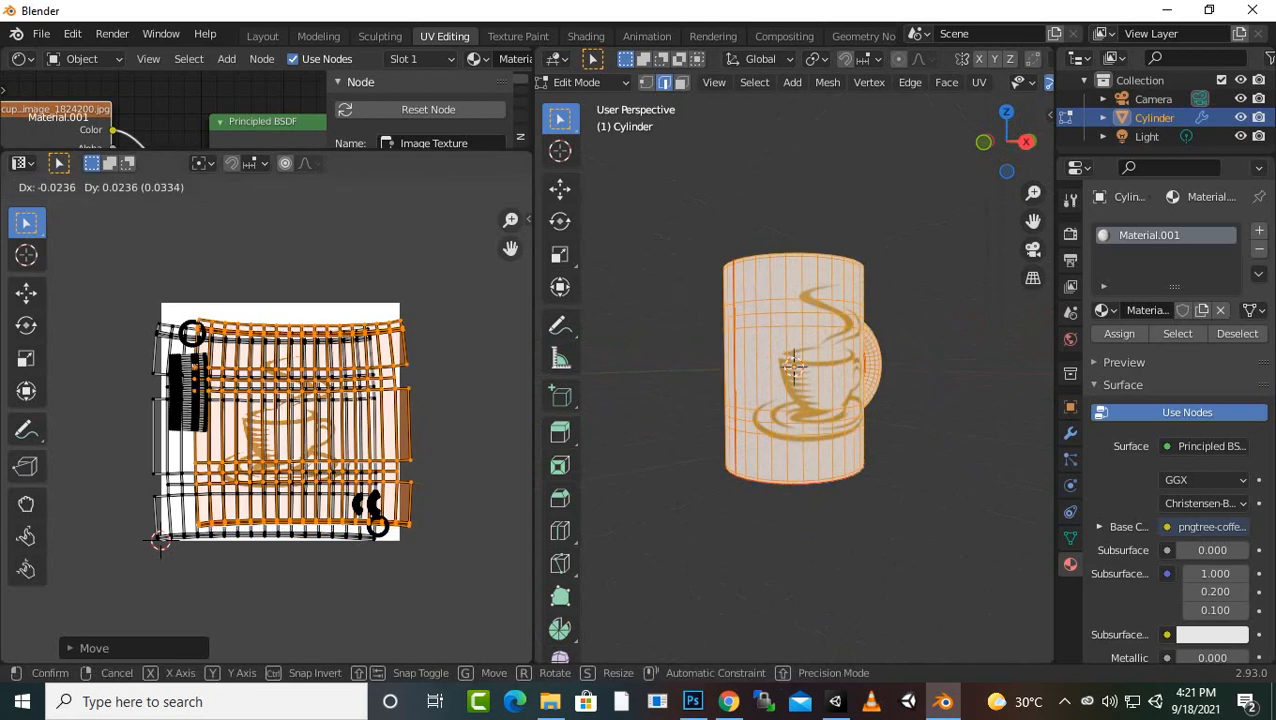
click(400, 440)
mouse_move(720, 410)
middle_down()
mouse_move(1030, 422)
mouse_move(712, 406)
middle_up()
key(g)
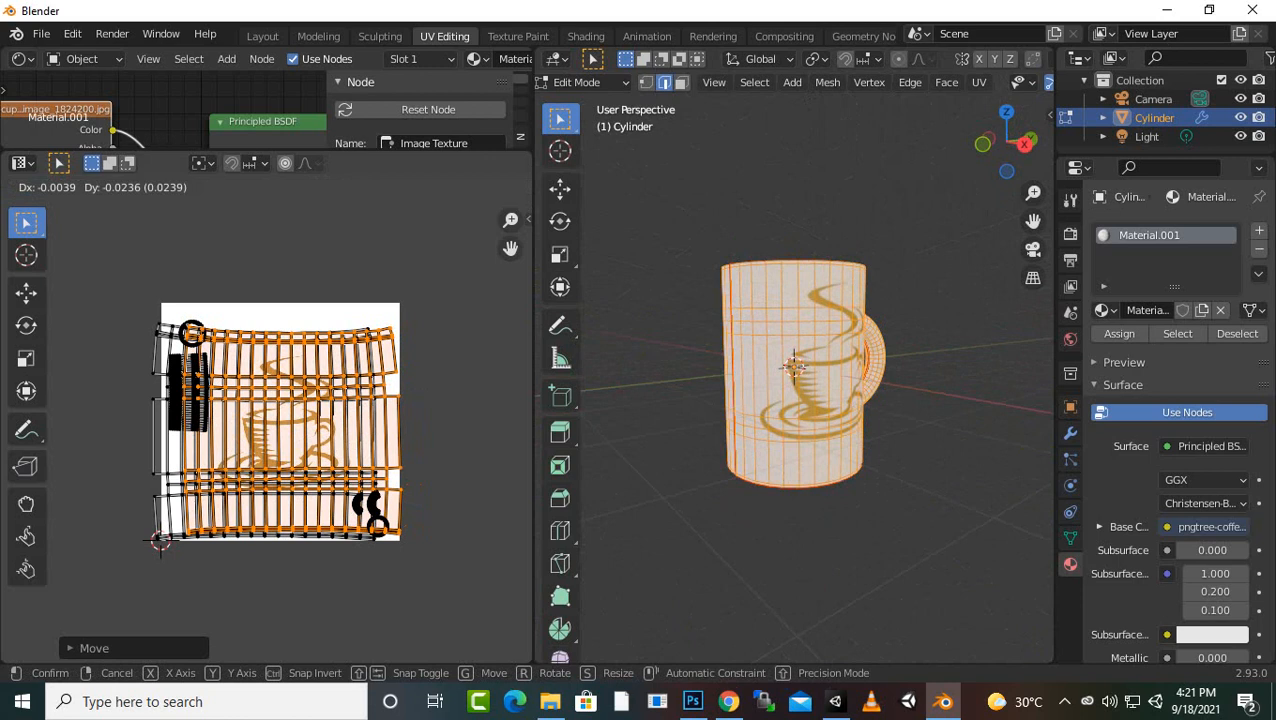
click(300, 430)
middle_drag(720, 412, 836, 400)
scroll(860, 386, down, 3)
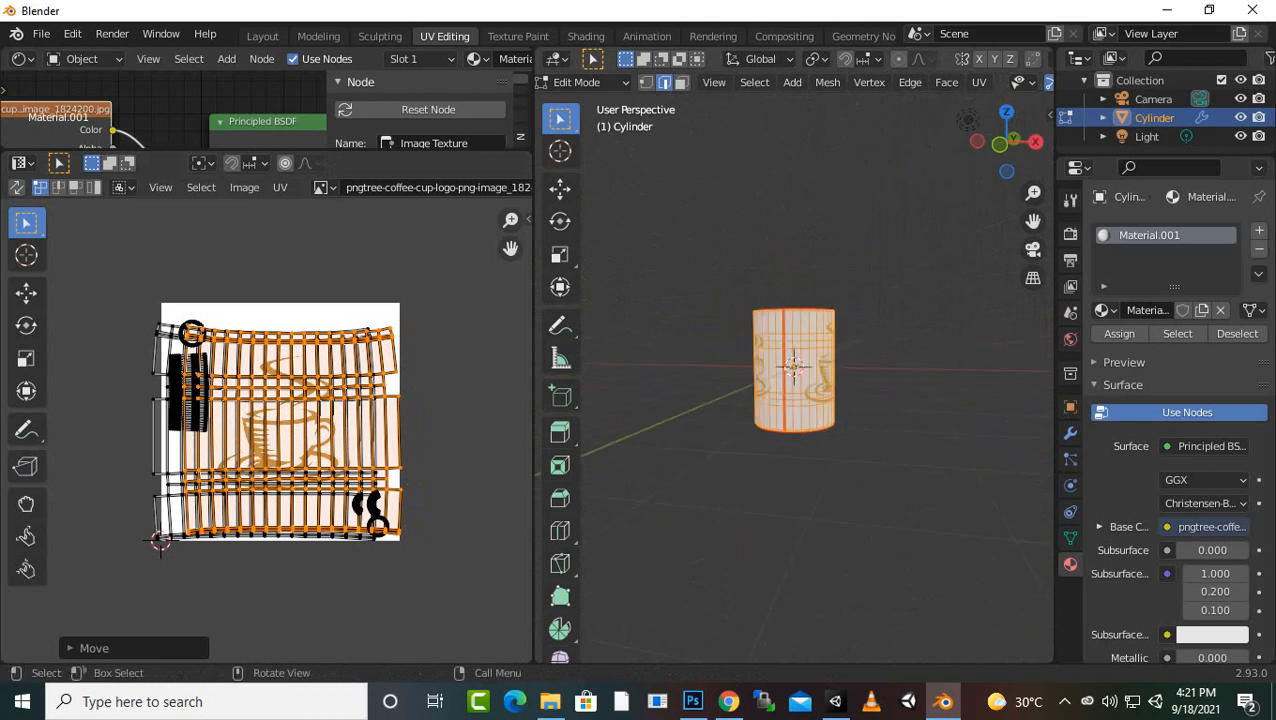
- Inspect the logo placement on the mug from the side and slightly above, with the handle in view
key(ctrl+s)
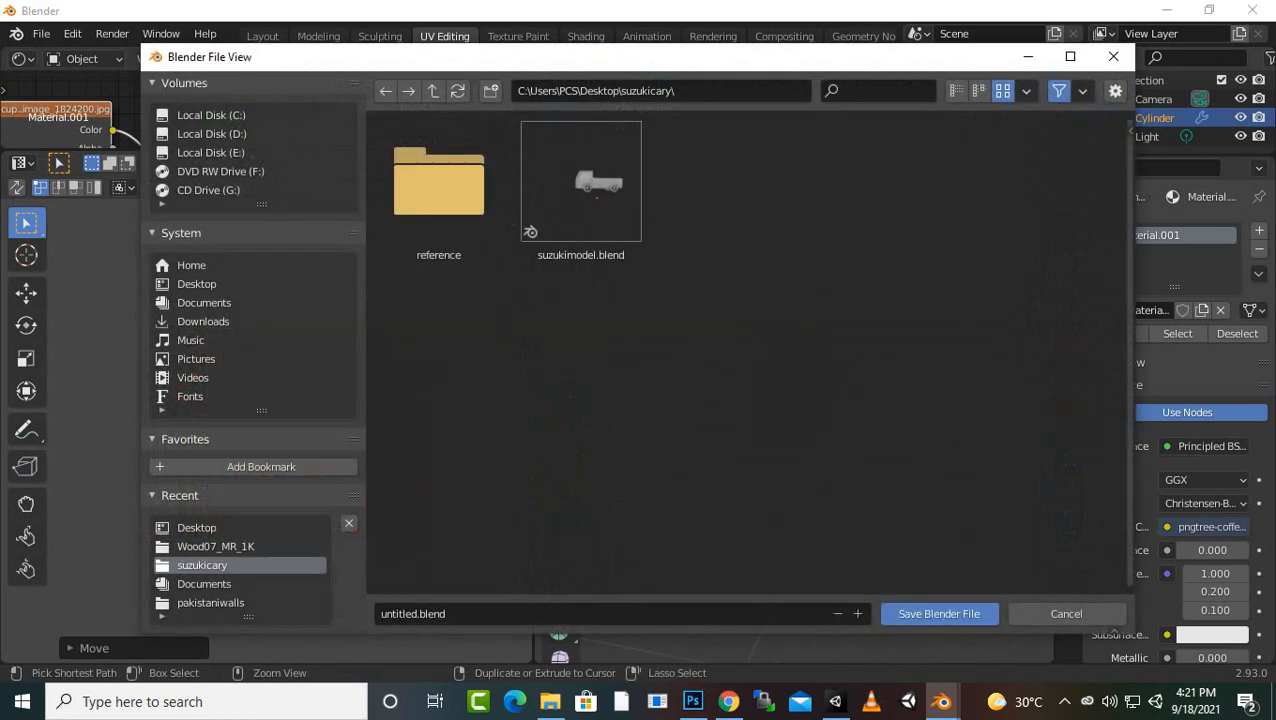
click(1066, 613)
scroll(860, 400, up, 2)
middle_drag(860, 400, 672, 393)
scroll(672, 393, up, 2)
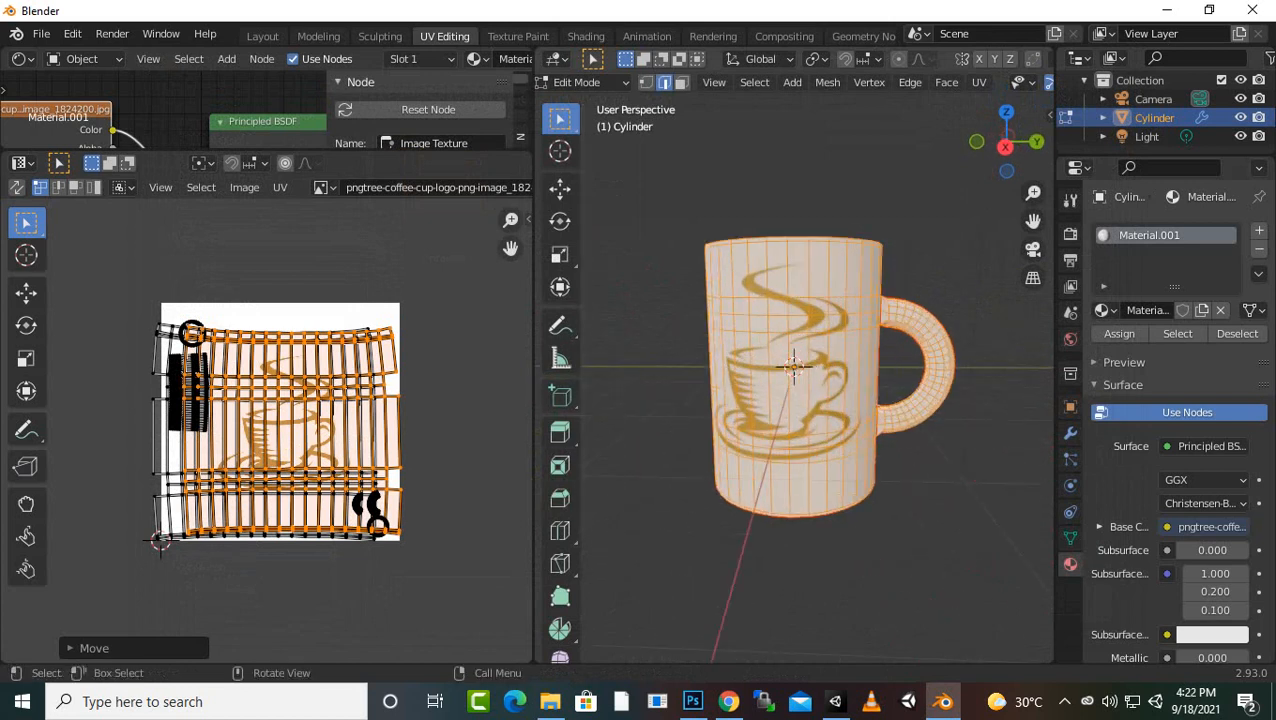
scroll(760, 385, down, 2)
middle_drag(760, 385, 705, 340)
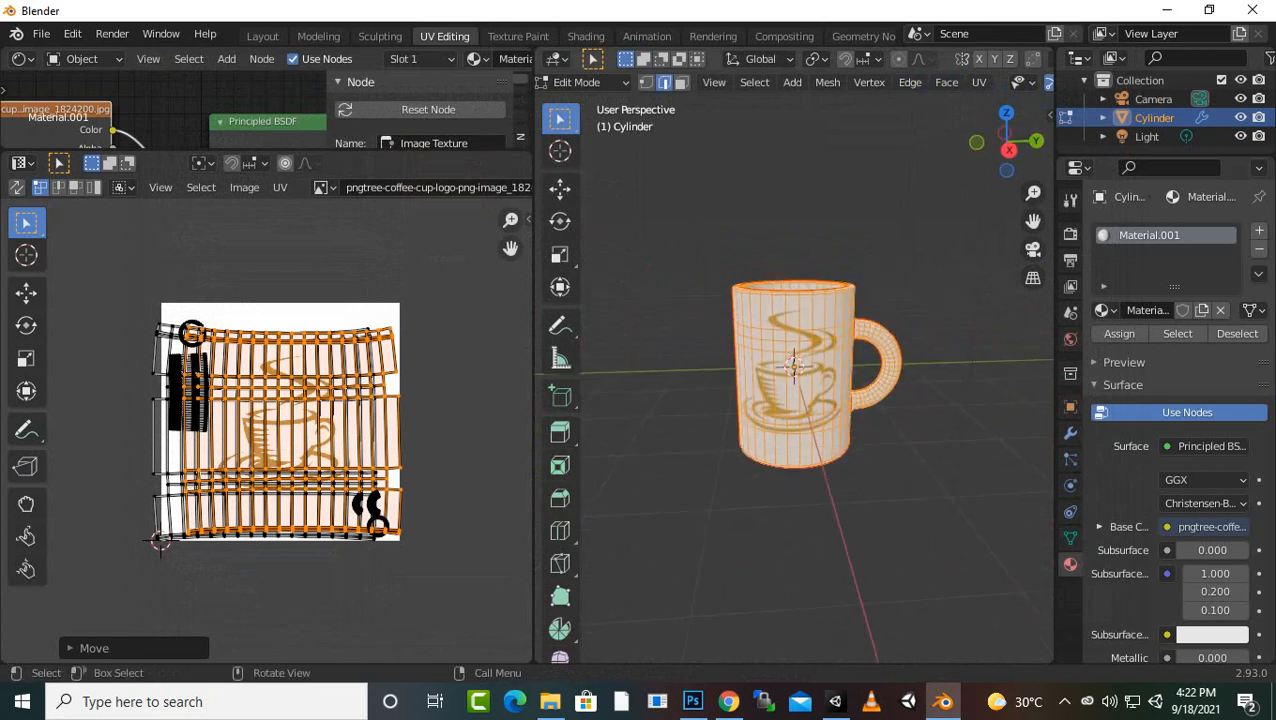
- Return the mug to Object Mode and preview it with rendered viewport shading in the Layout workspace
click(1070, 432)
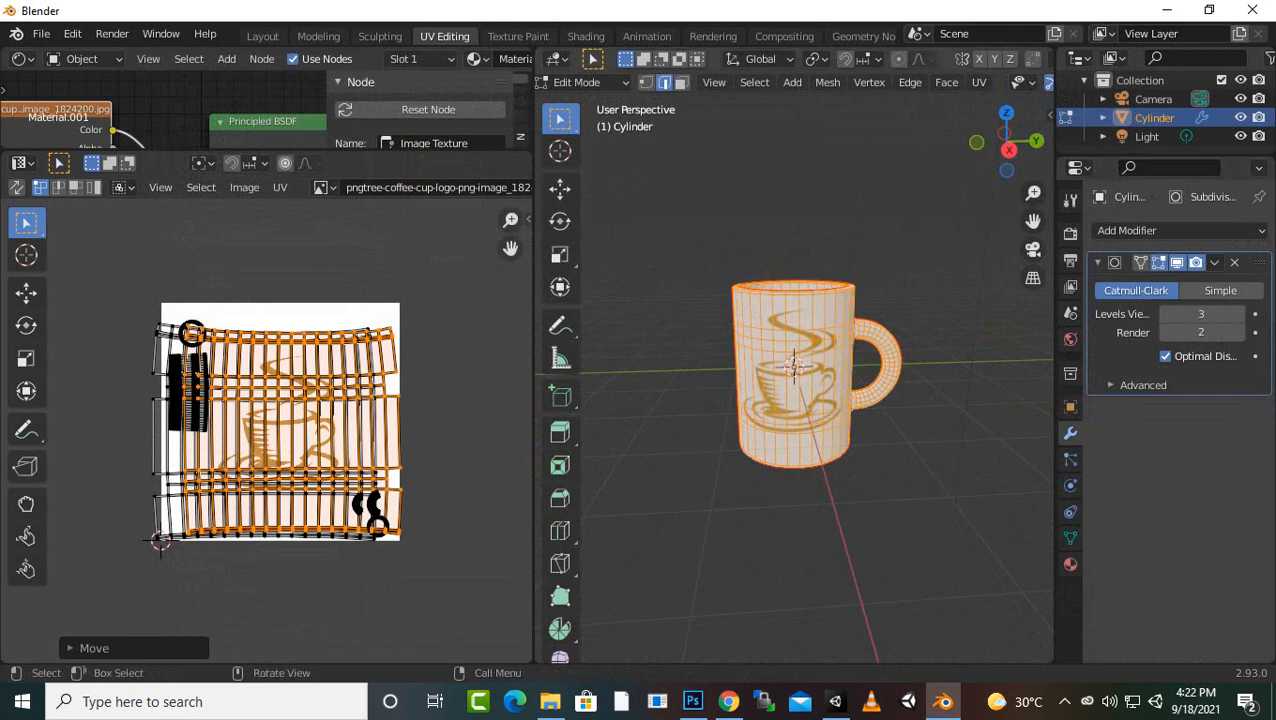
key(Tab)
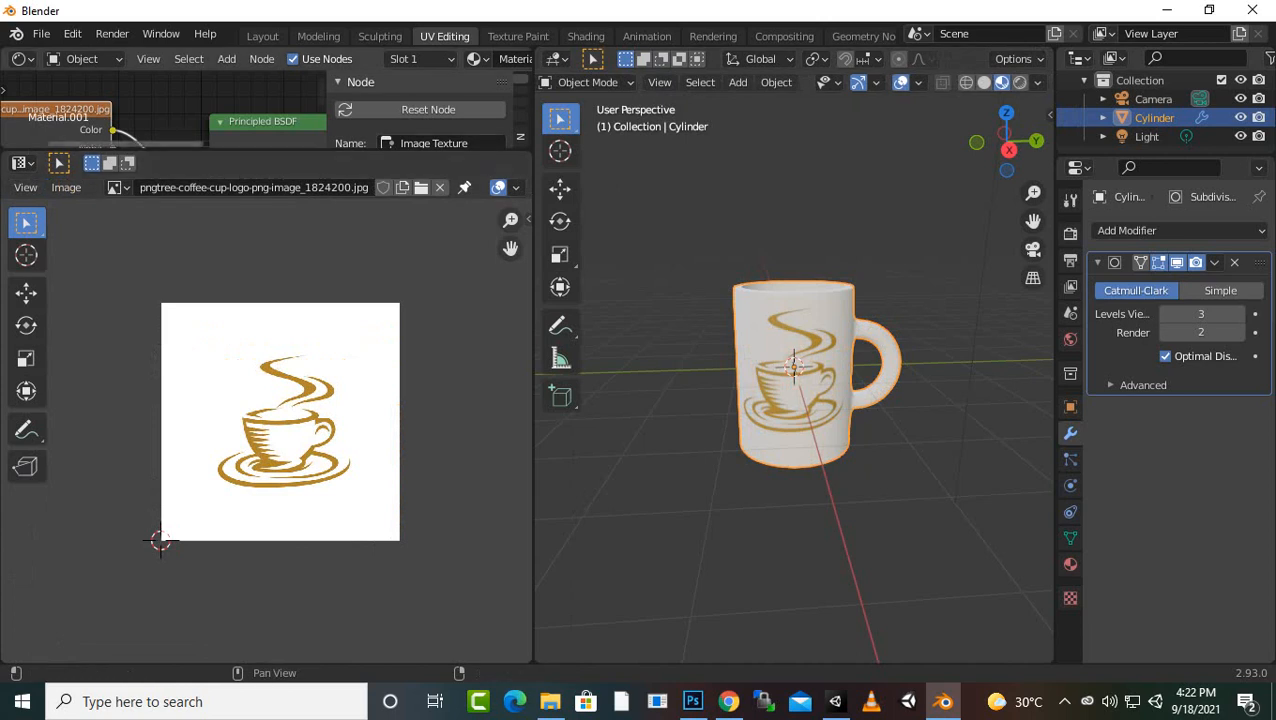
click(262, 36)
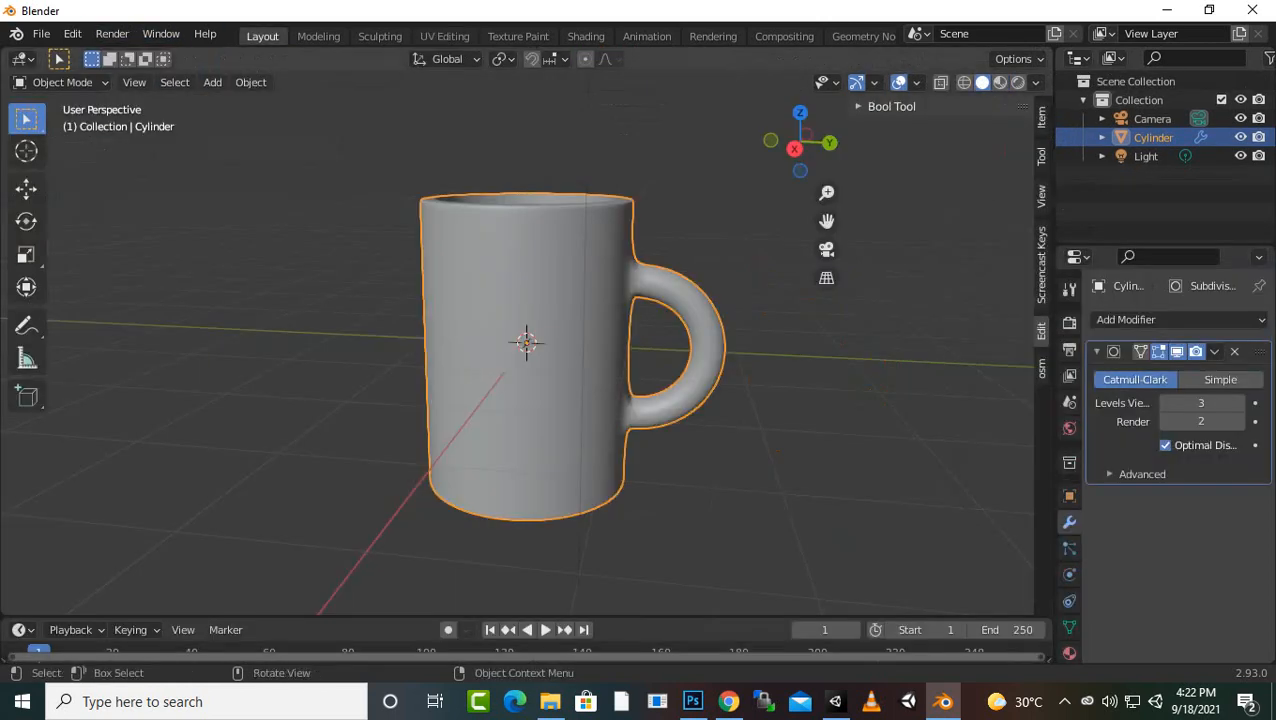
click(1018, 82)
middle_drag(570, 370, 612, 375)
scroll(527, 350, down, 3)
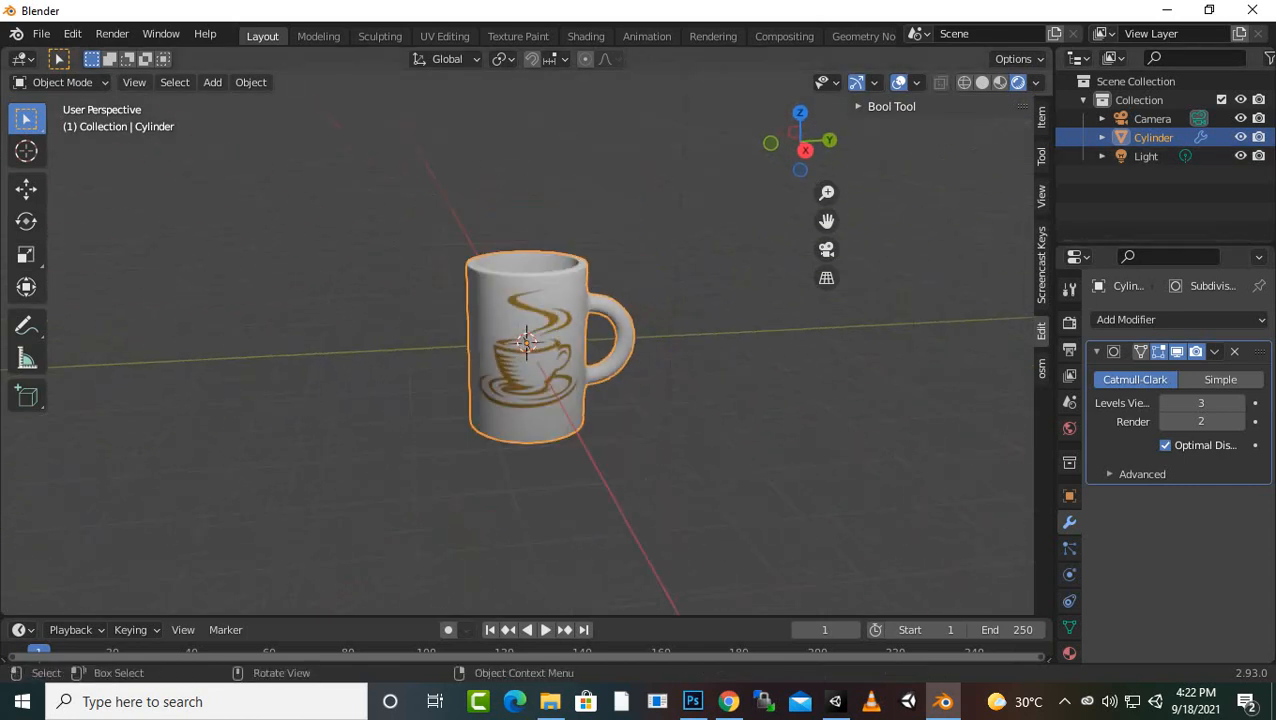
- Align the active camera to a view showing the mug's logo and handle, and render the image
click(826, 249)
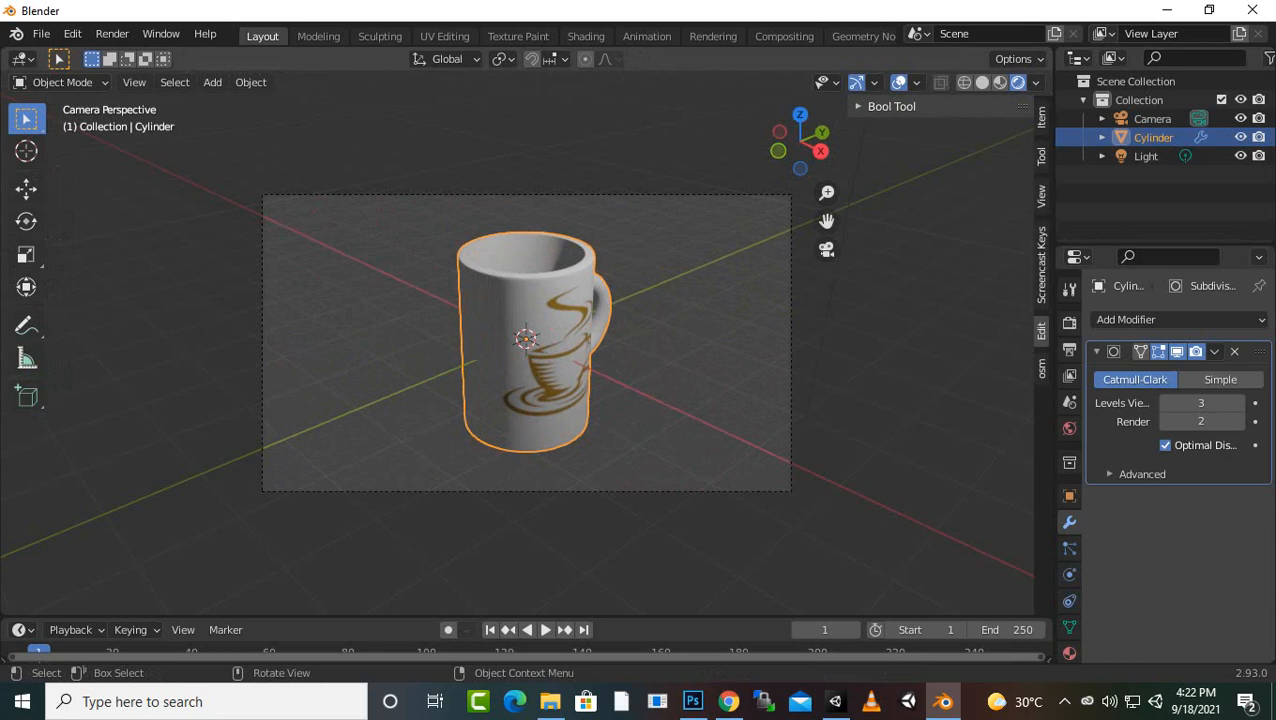
middle_drag(660, 370, 610, 354)
middle_drag(540, 360, 535, 360)
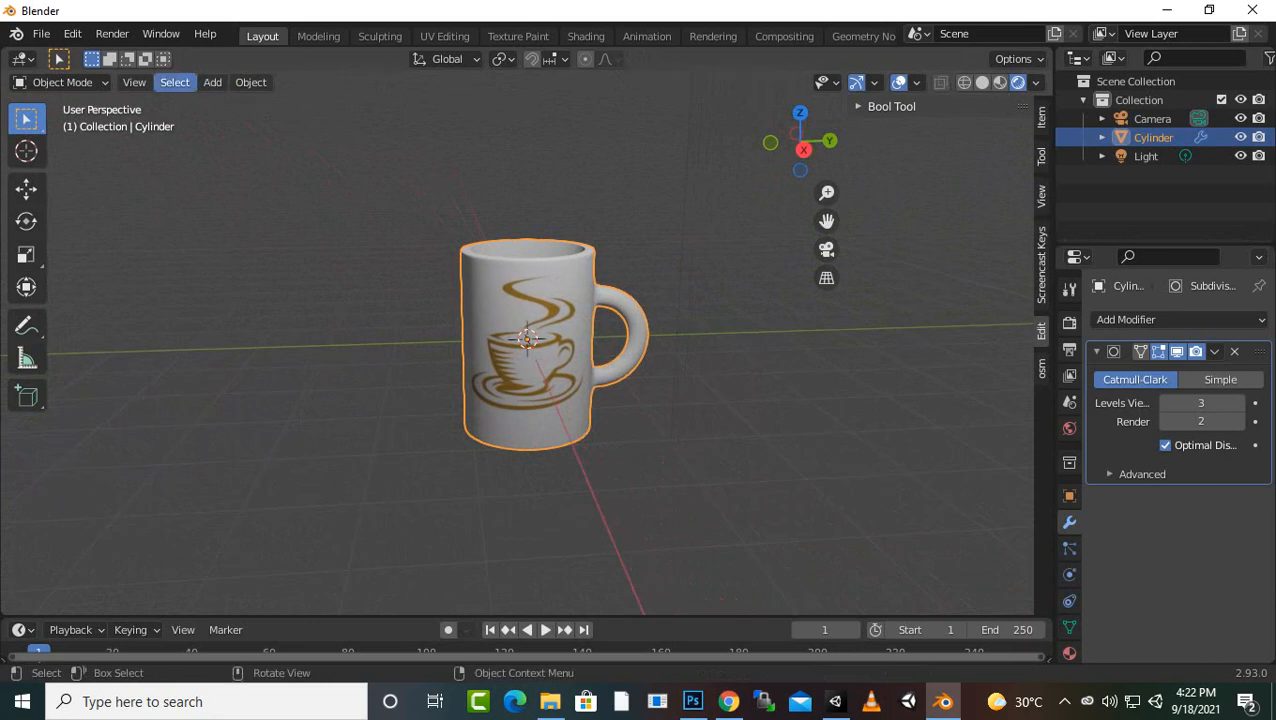
click(134, 82)
mouse_move(200, 335)
click(442, 361)
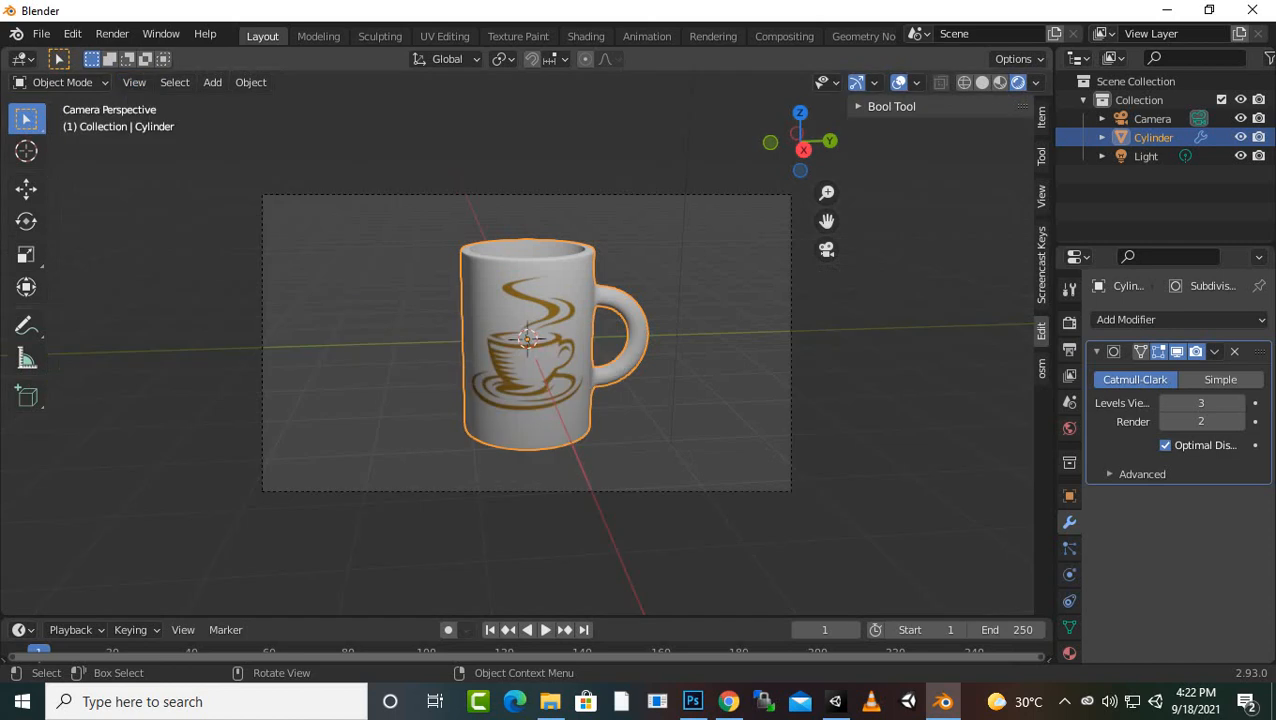
key(F12)
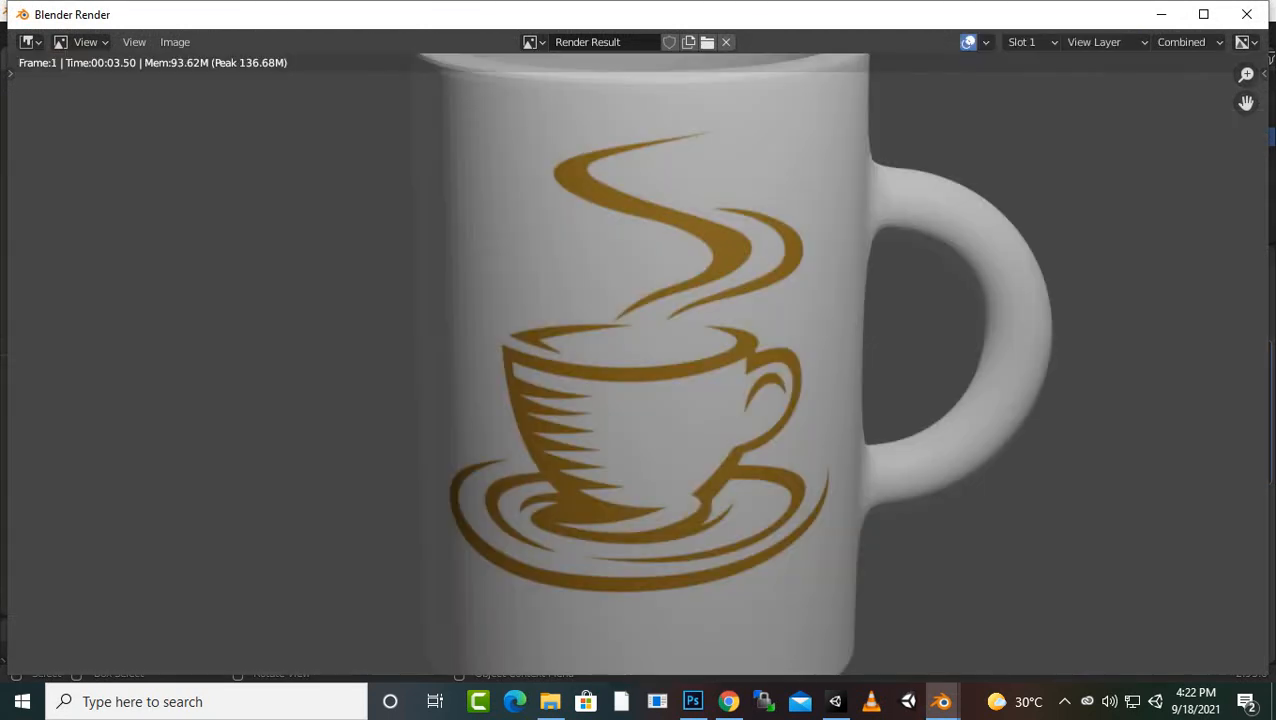
scroll(638, 364, down, 2)
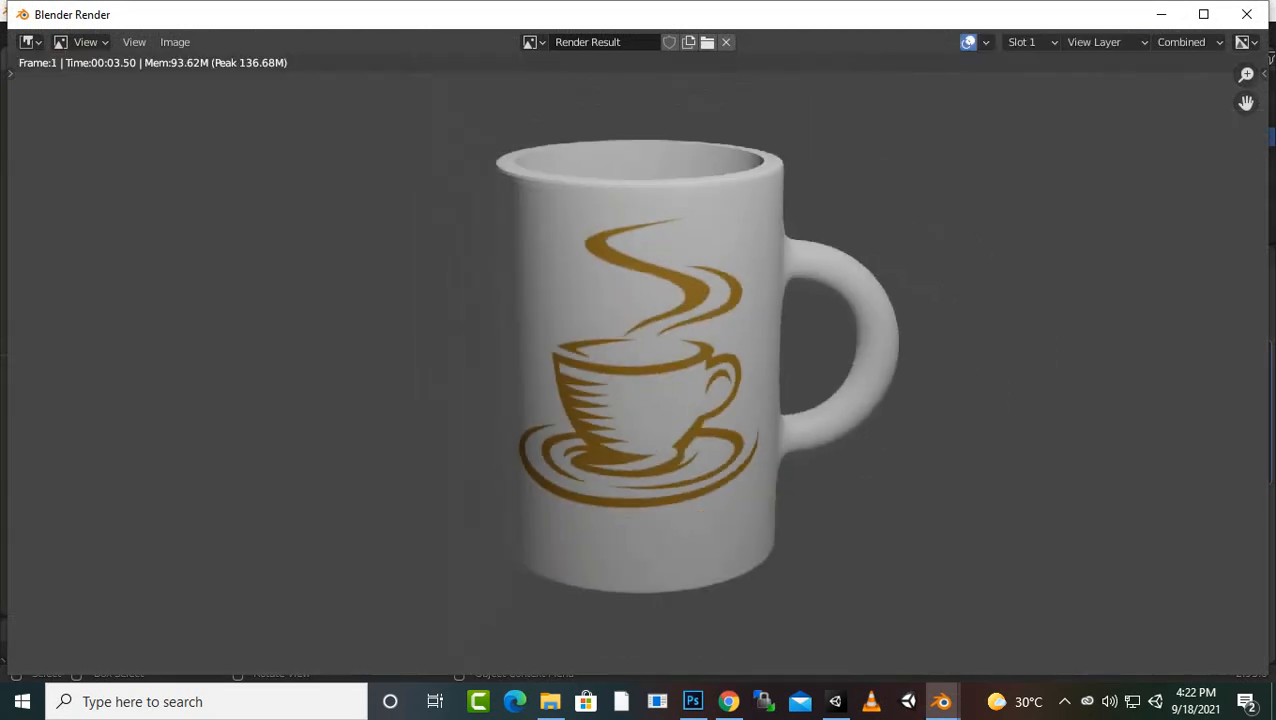